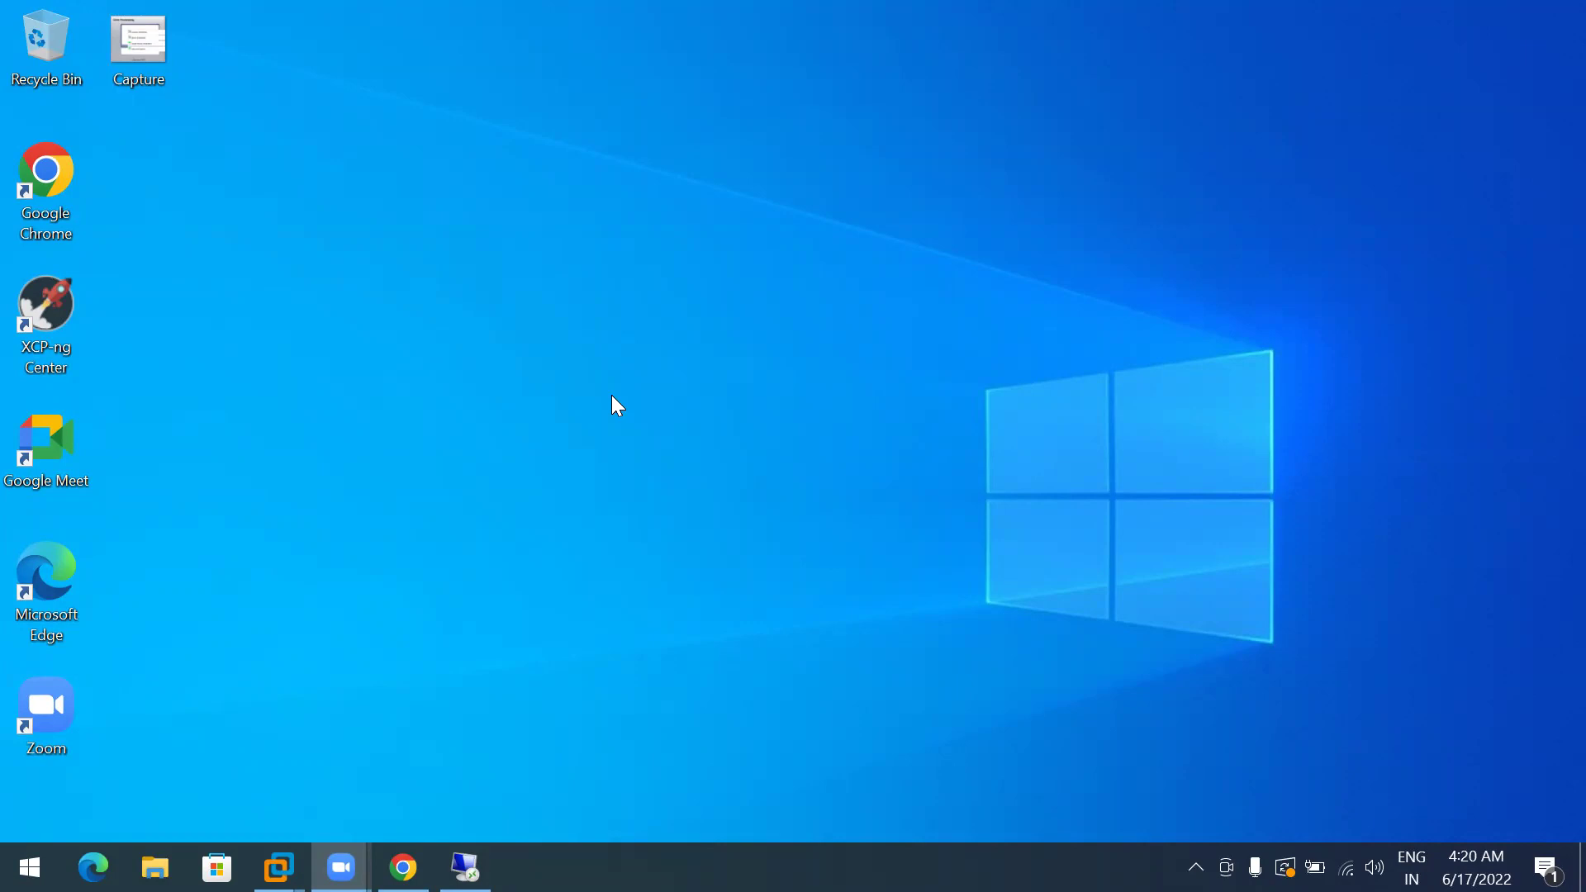
Switch to the 192.168.10.55 remote desktop session and minimize the Server Manager windows
click(469, 863)
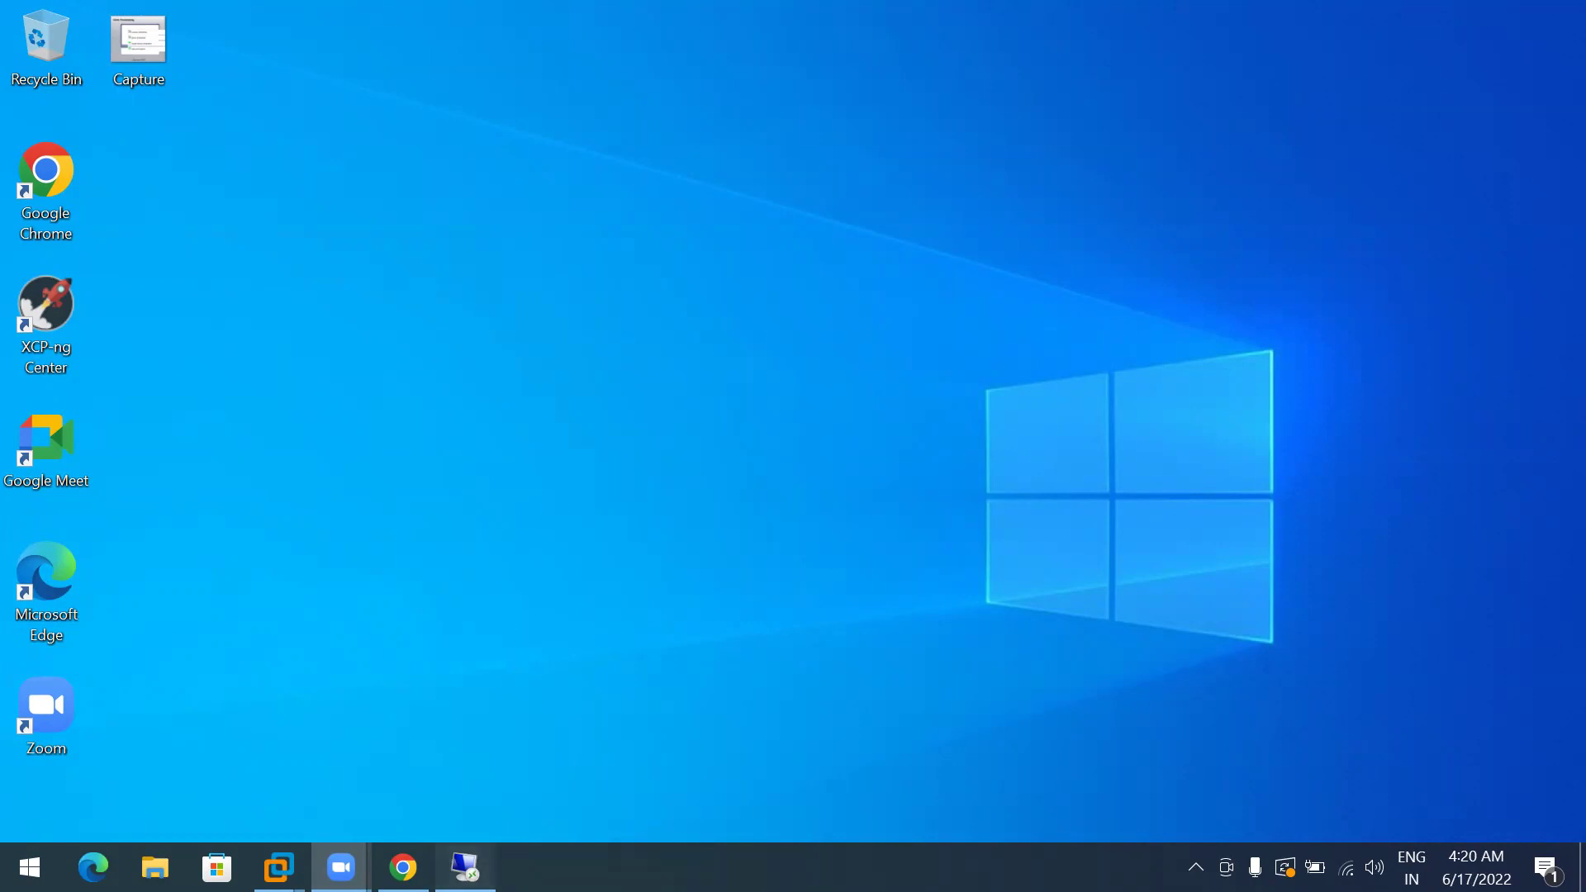
click(1057, 209)
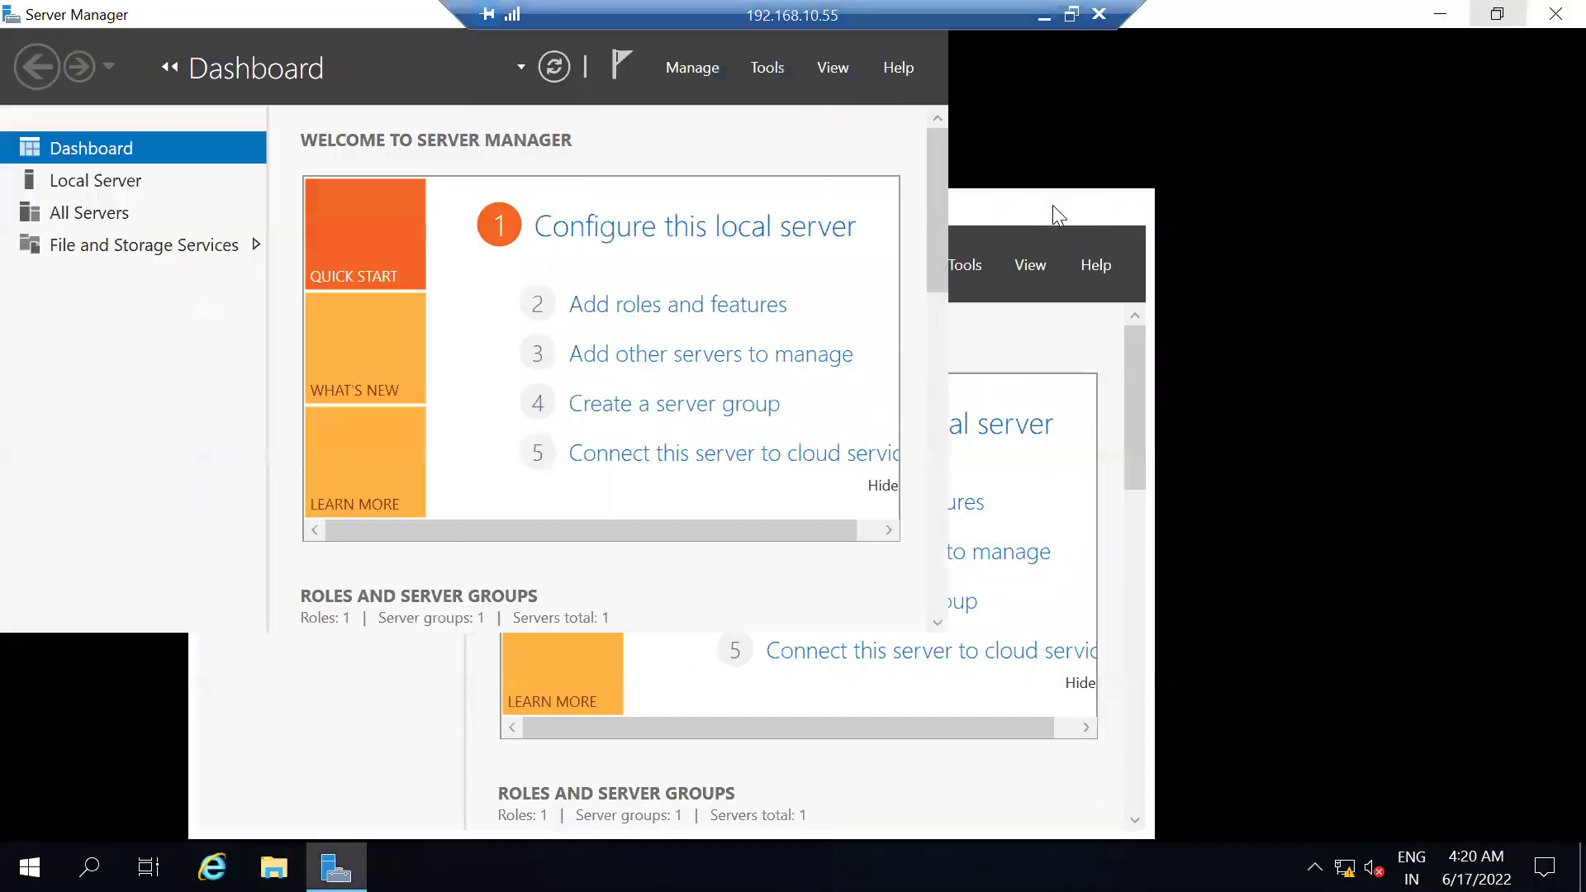
click(1438, 15)
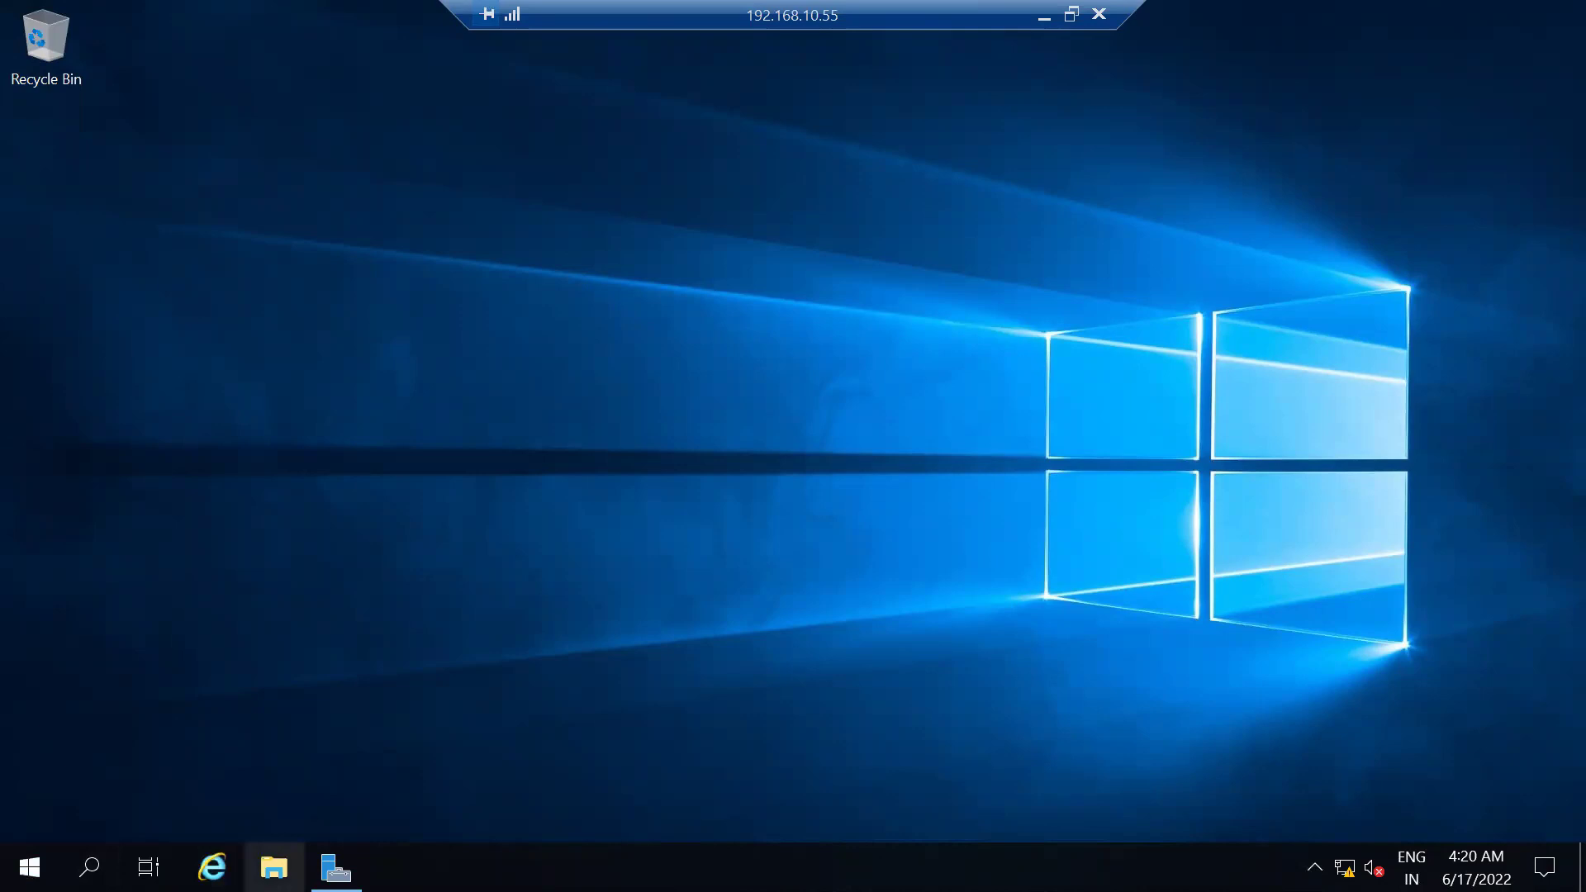
View the drives under This PC and the recently added Citrix programs on the remote server
click(274, 866)
click(392, 358)
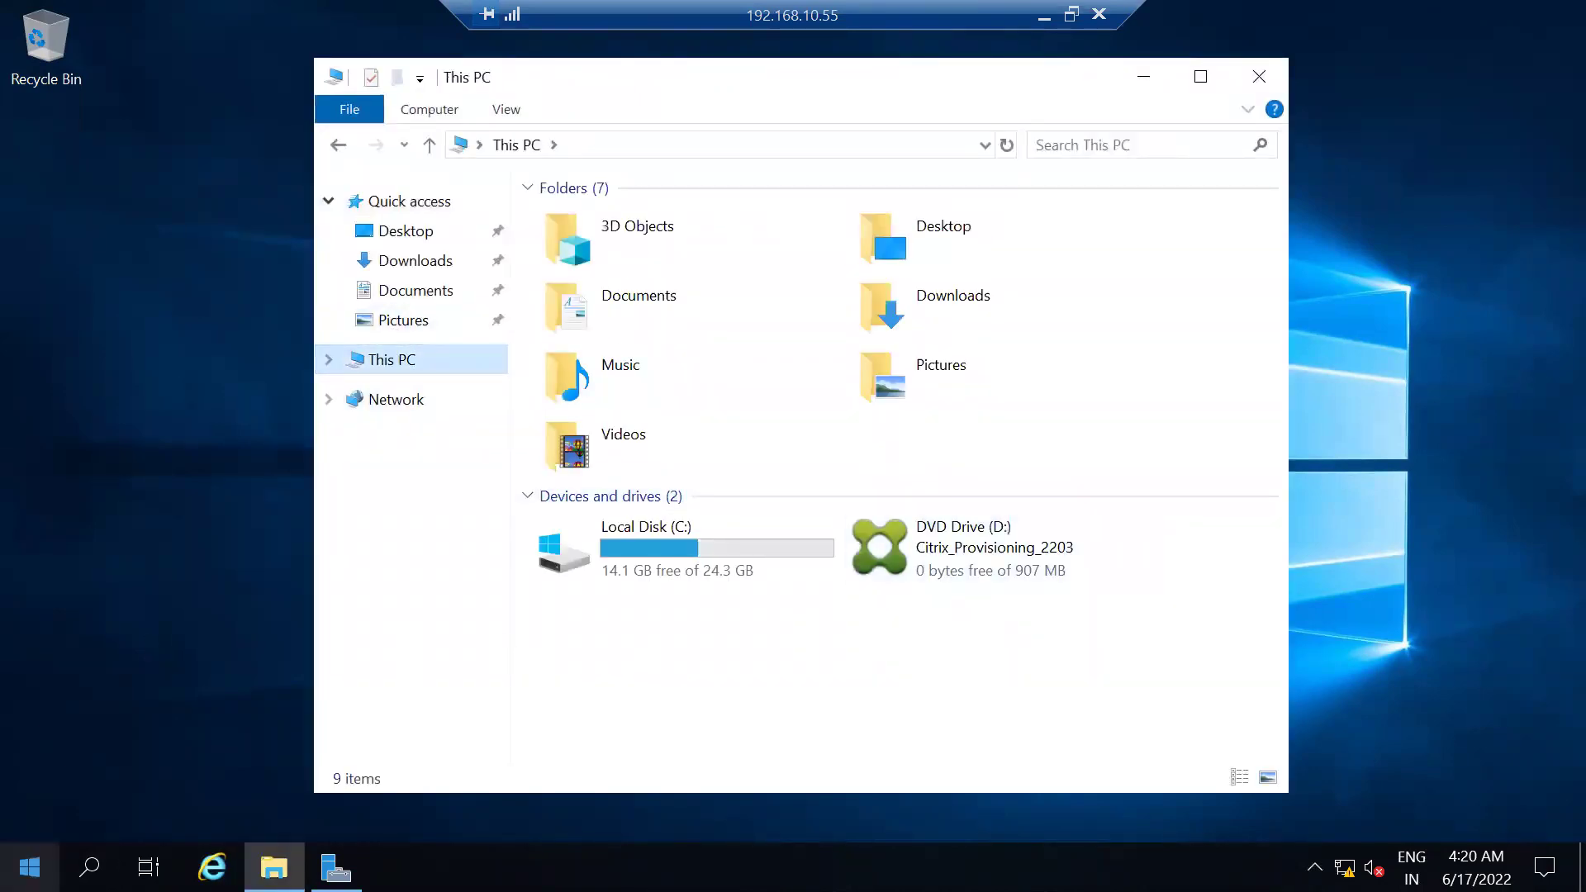
click(30, 866)
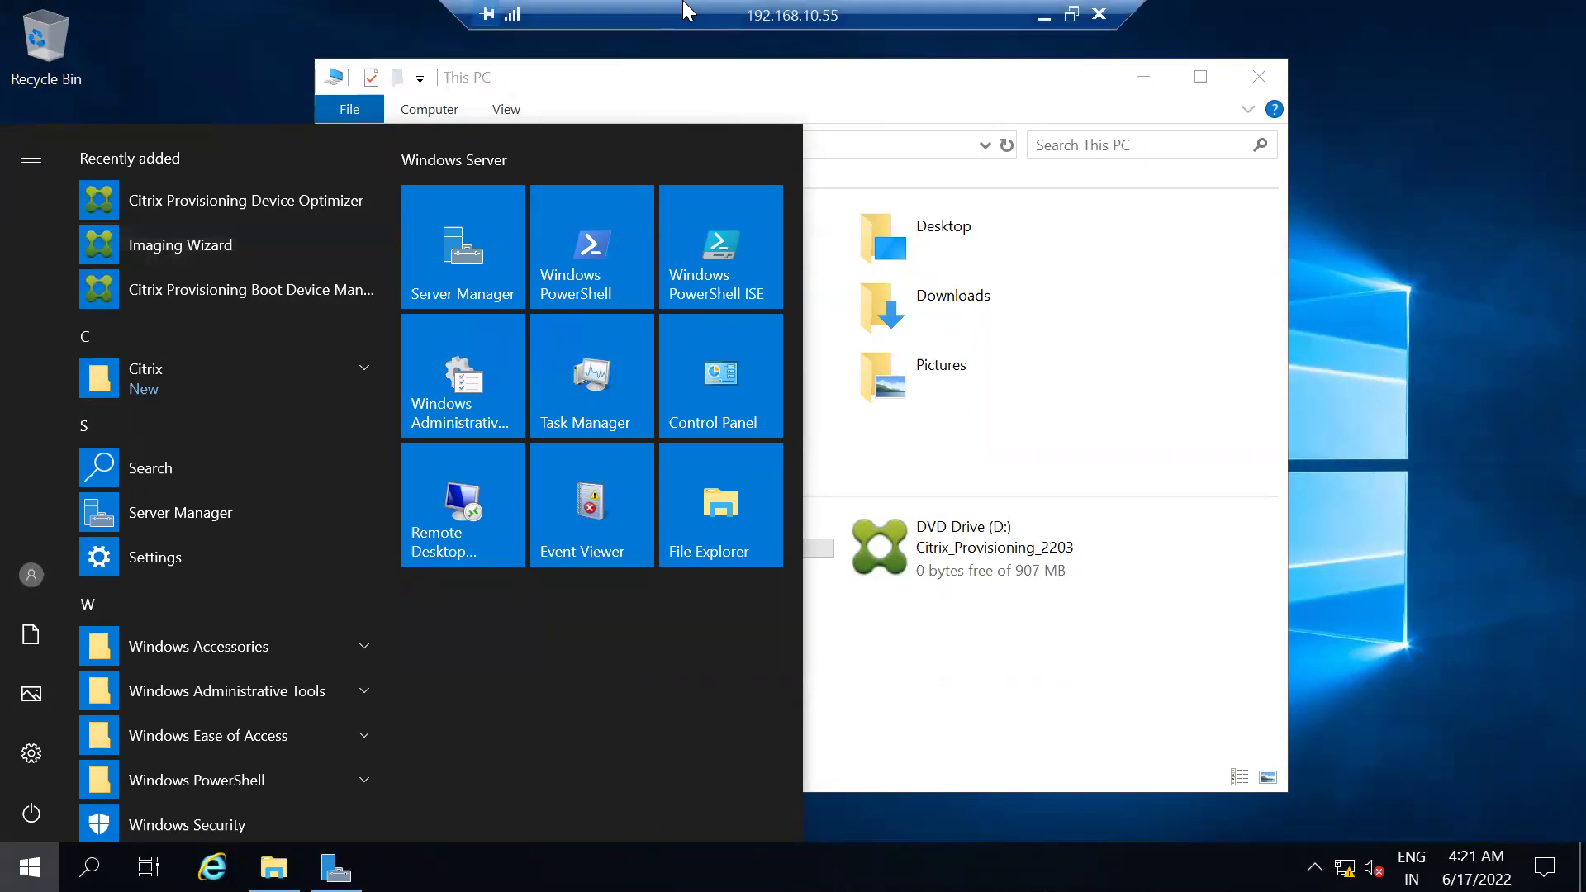
Look at the Svr2k19_02 virtual machine in the VMware ESXi web client and return to the remote session
click(1045, 15)
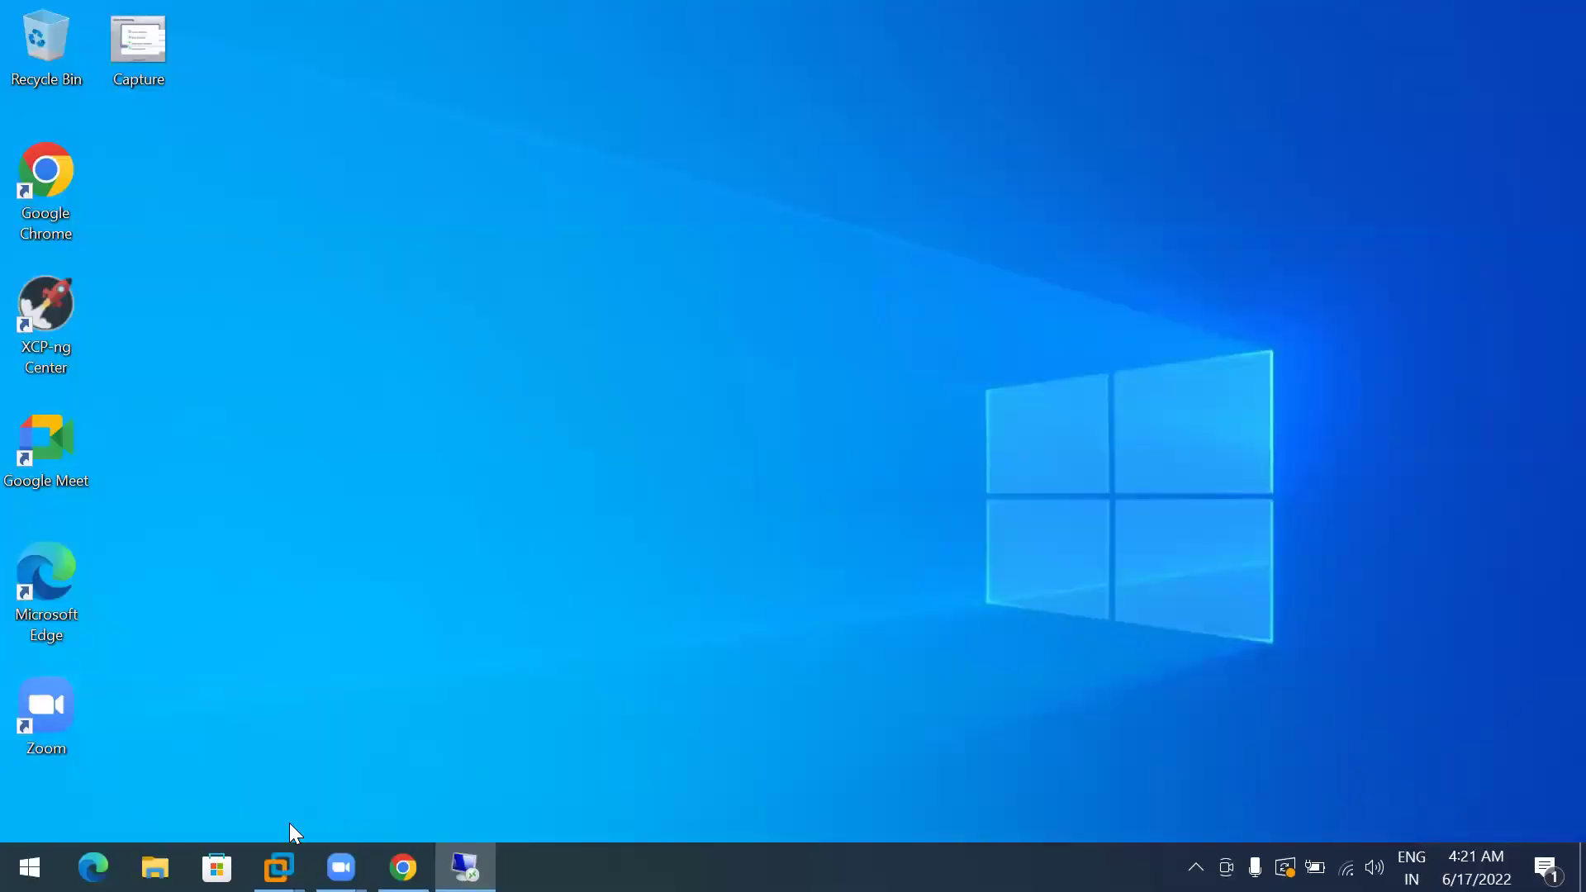
click(403, 868)
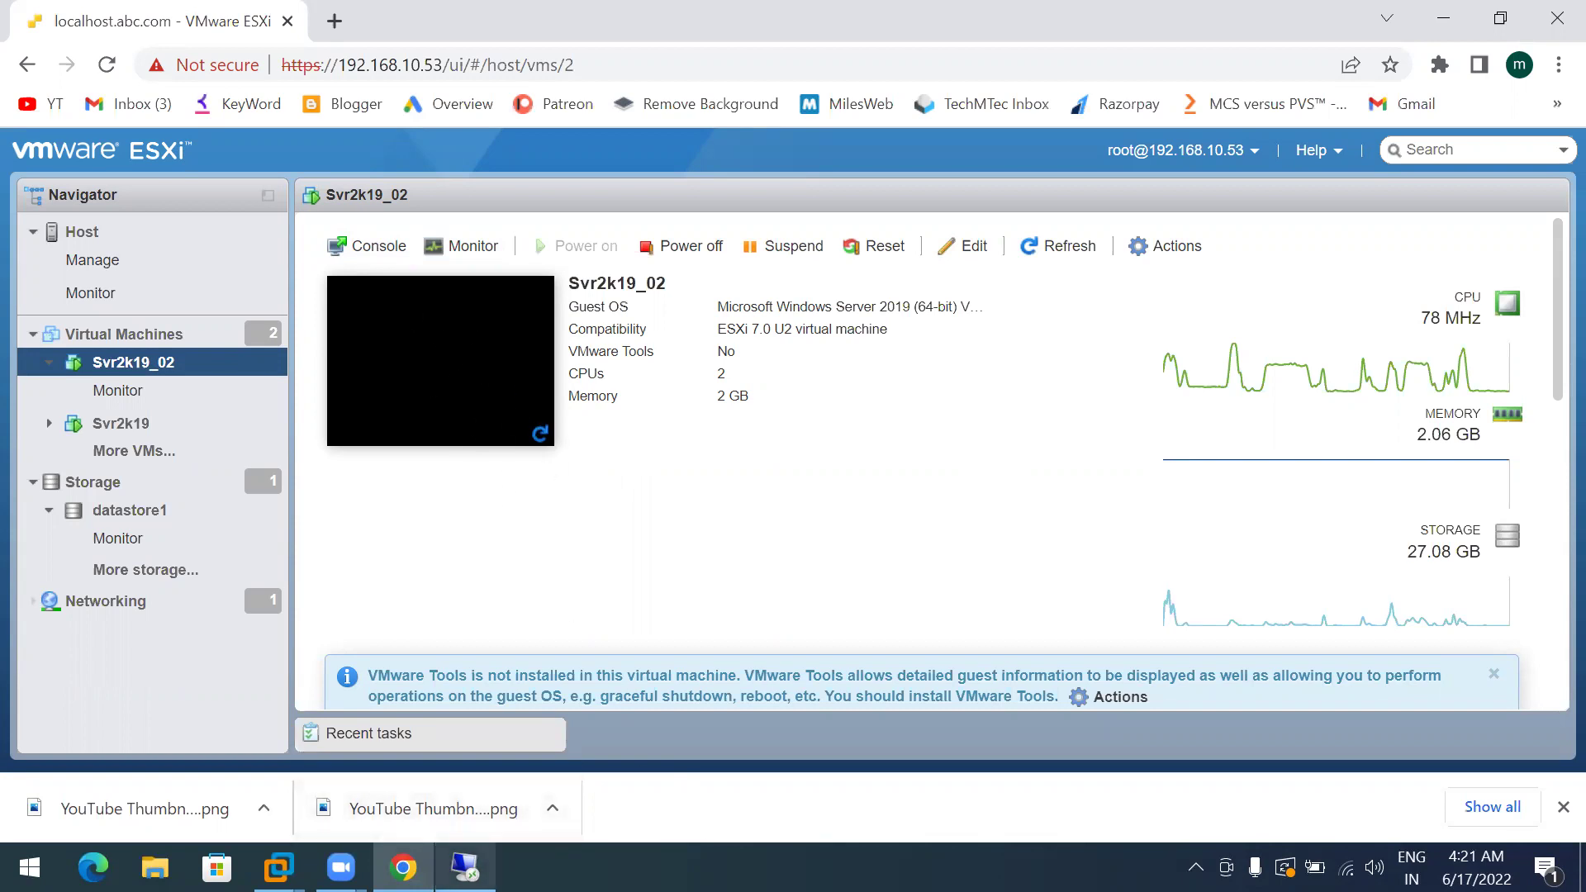
click(467, 863)
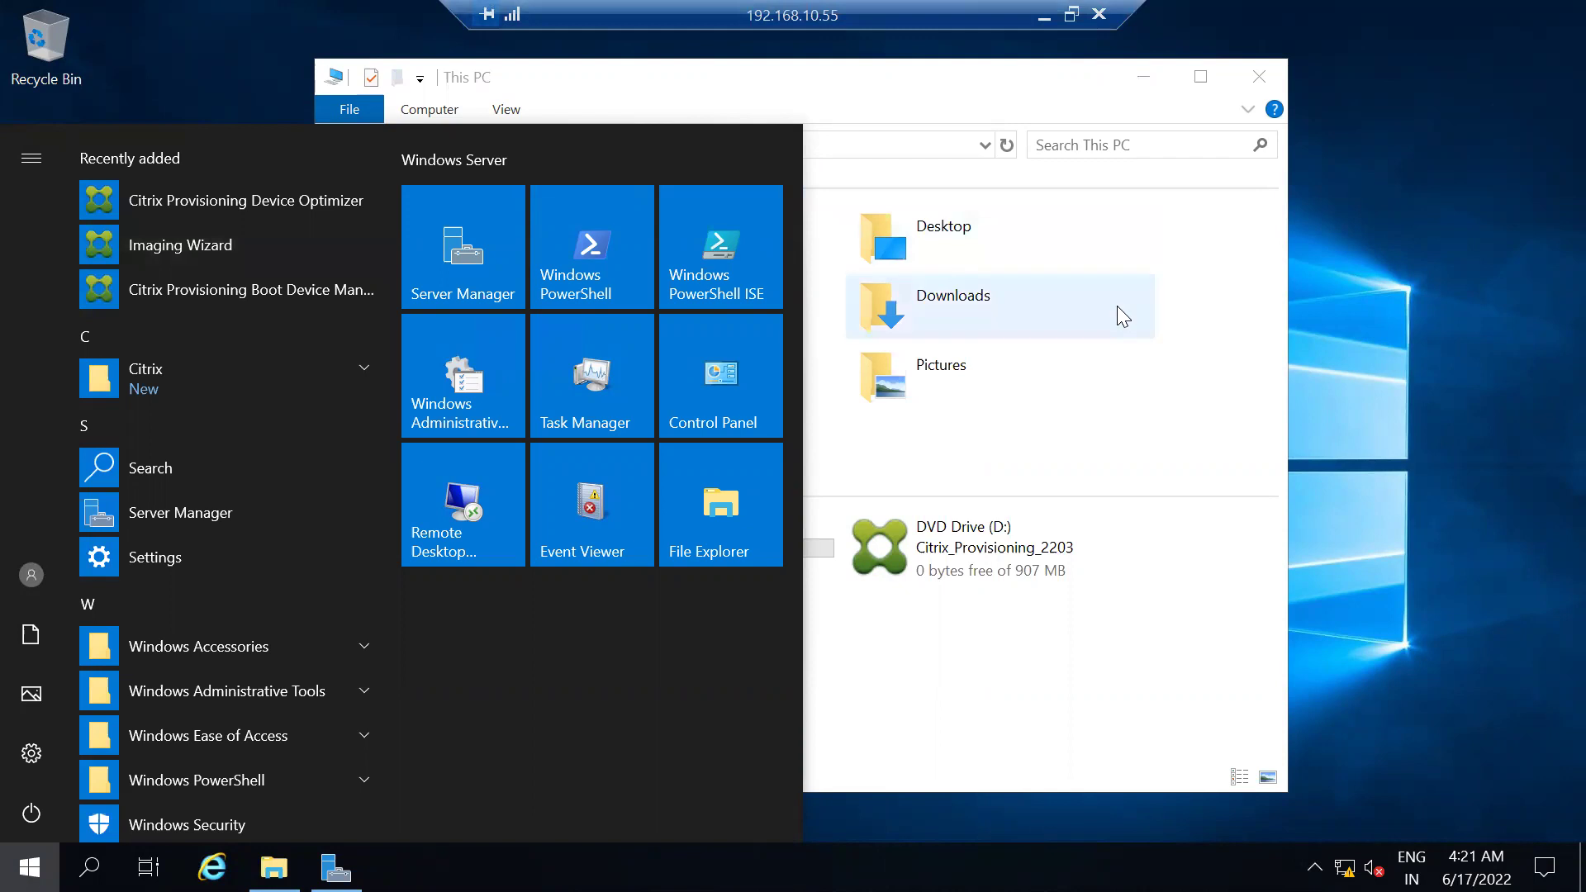
Close the This PC window and launch the Citrix Imaging Wizard, allowing it to make changes to the device
click(952, 706)
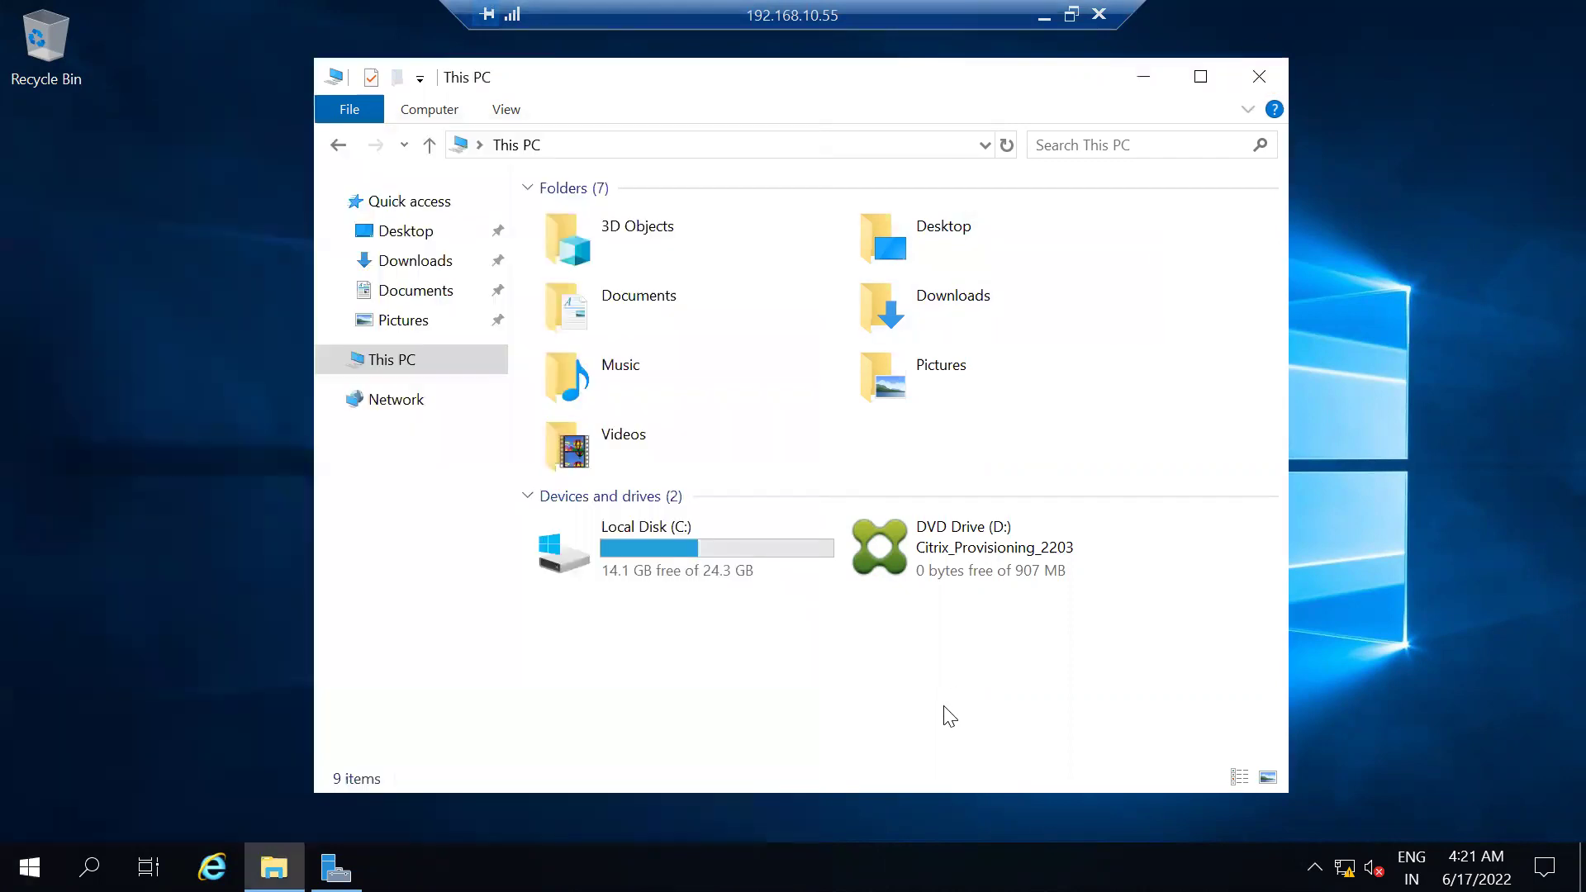
click(1257, 74)
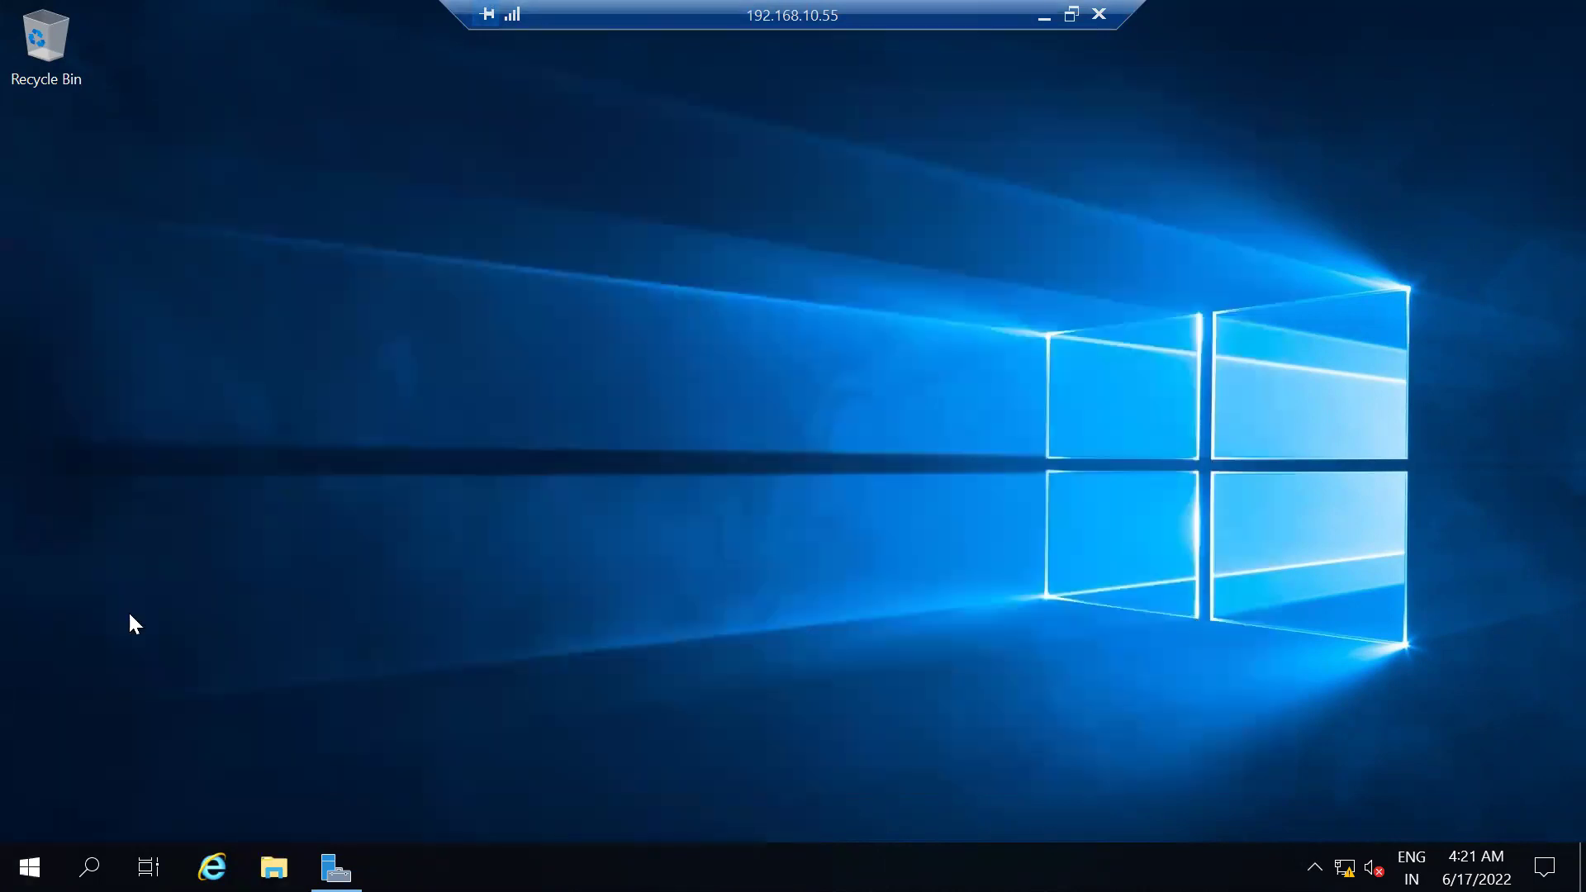
click(30, 866)
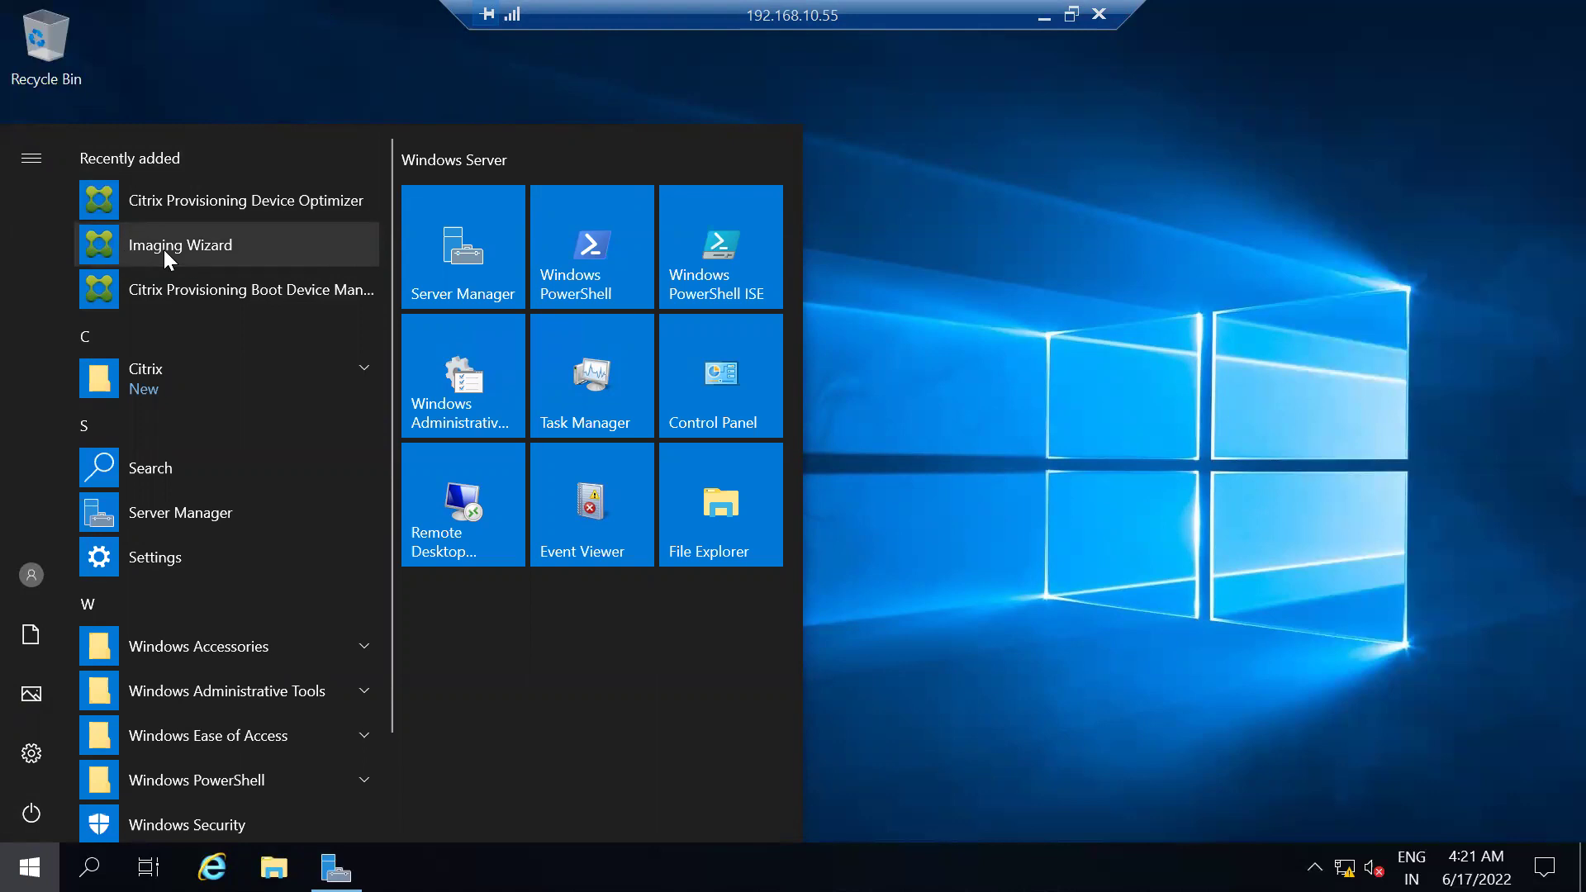
click(364, 366)
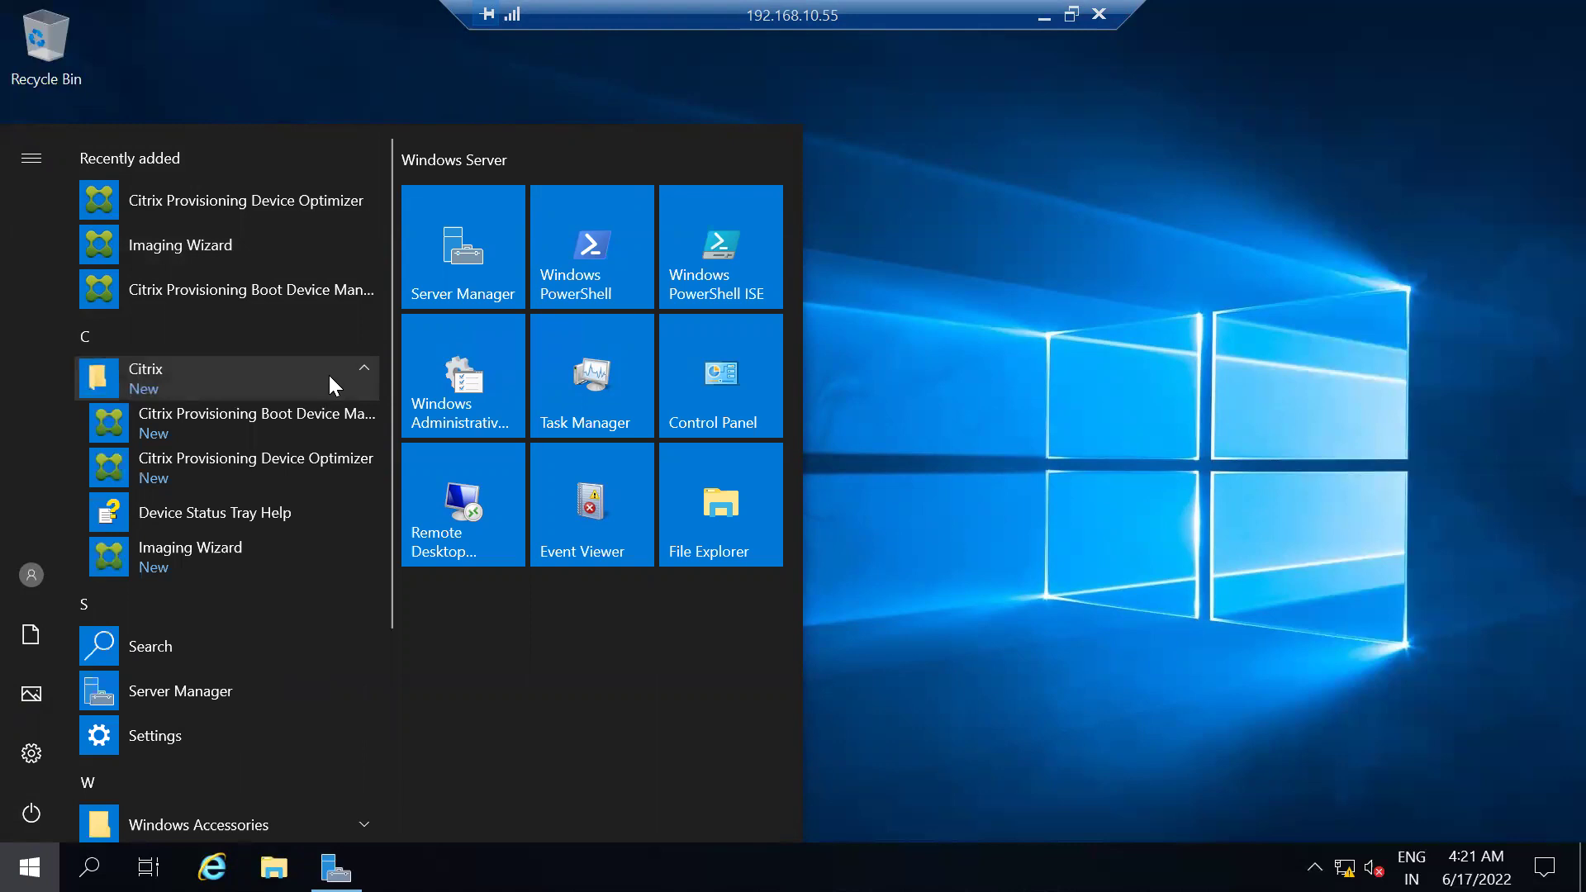
click(237, 555)
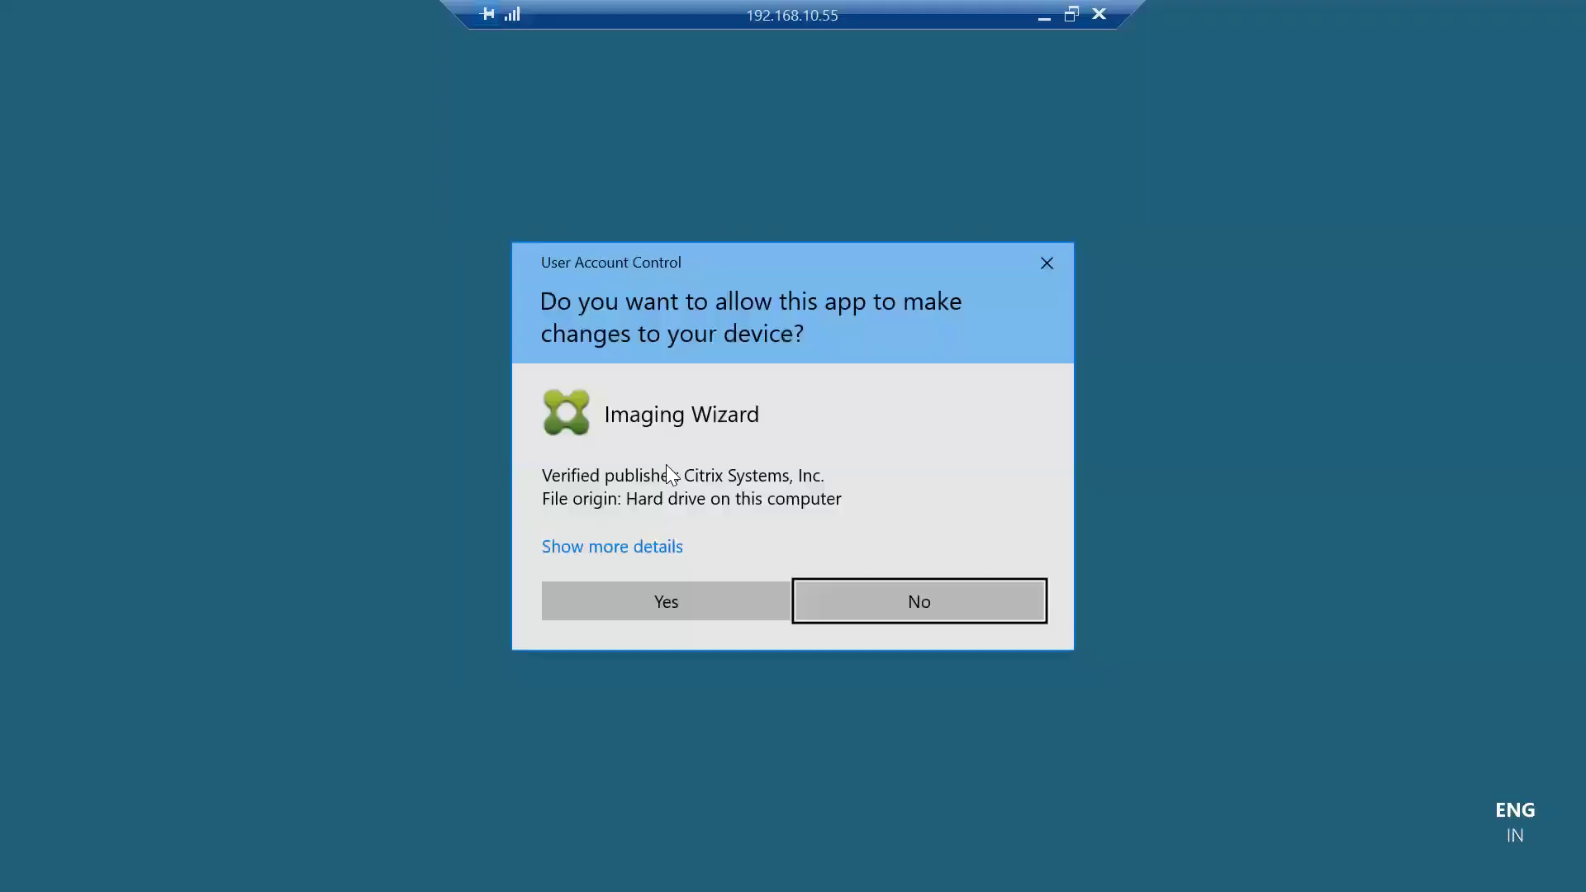
click(652, 603)
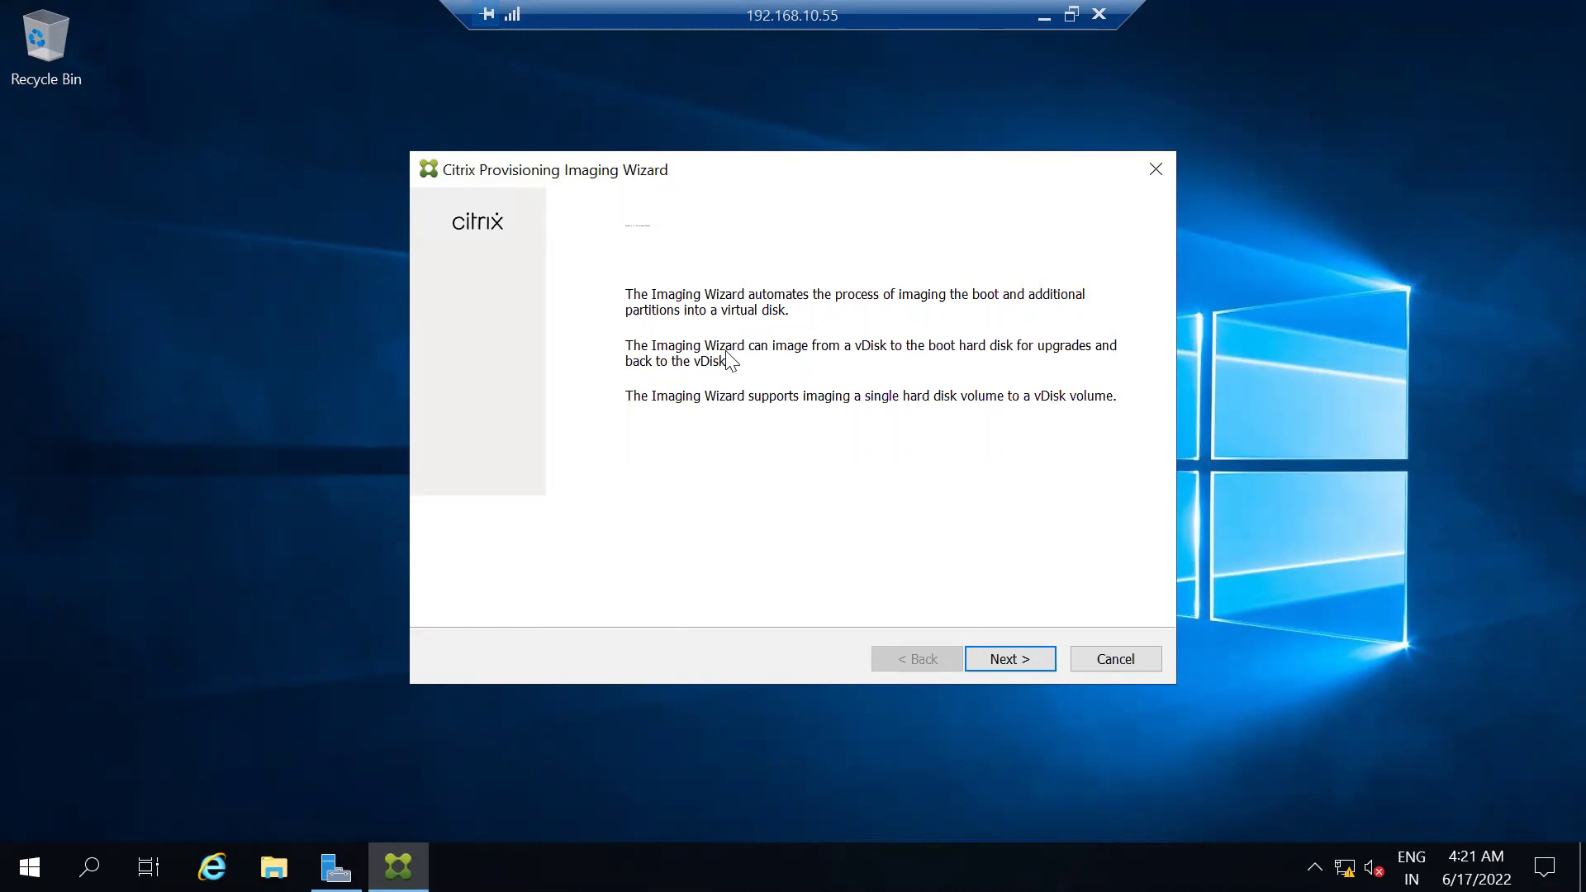
Connect the wizard to the provisioning server 192.168.10.100 with the Windows credentials and proceed with creating a vDisk
click(1008, 657)
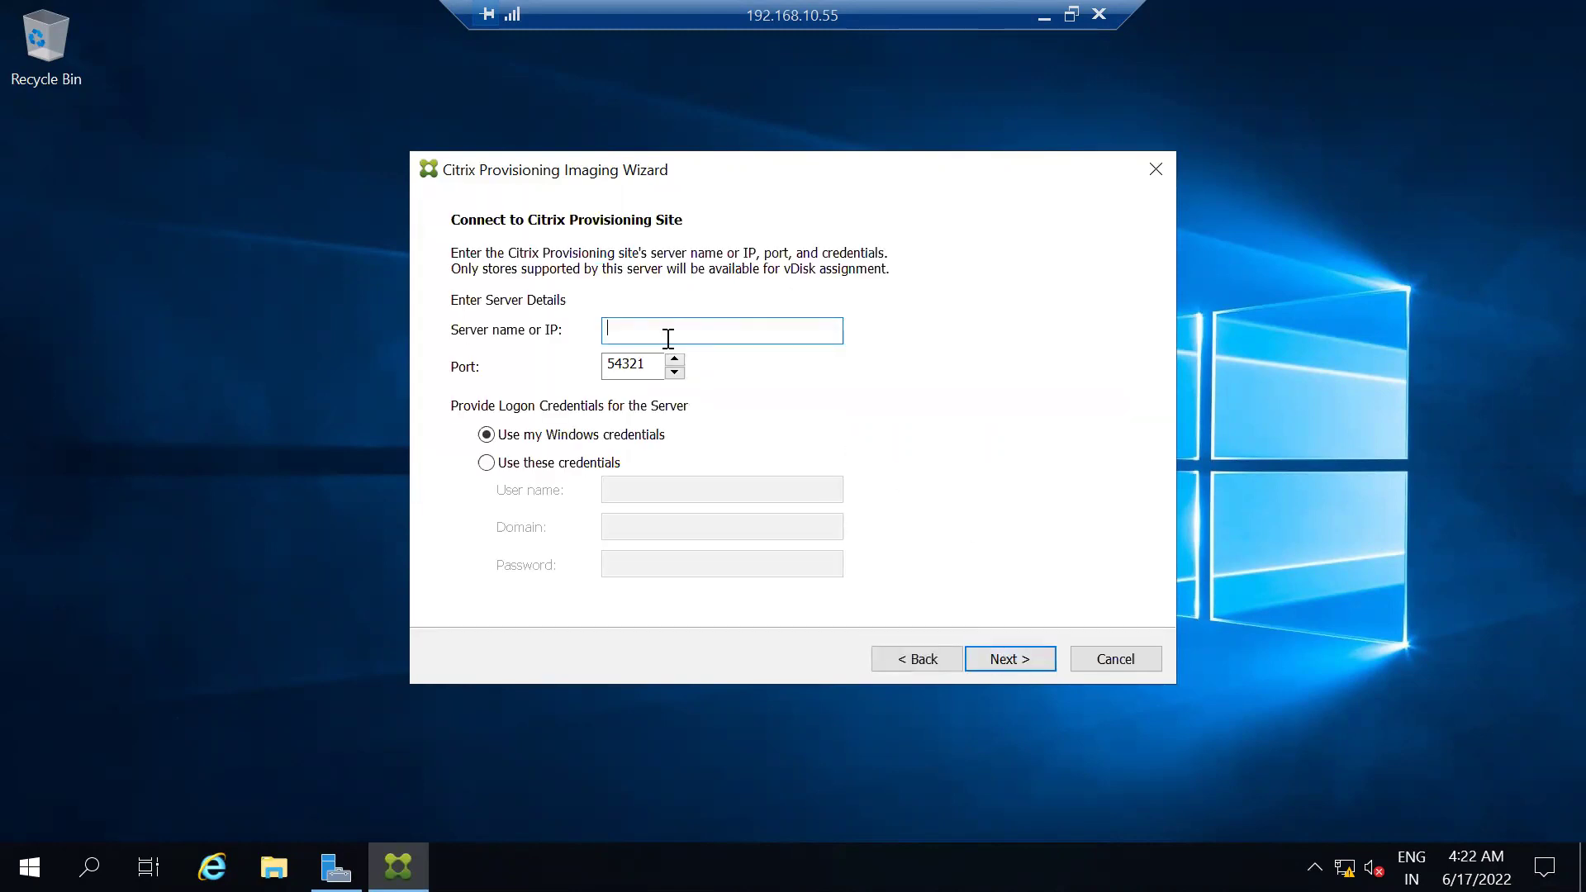
text(192.168.10.100)
click(999, 661)
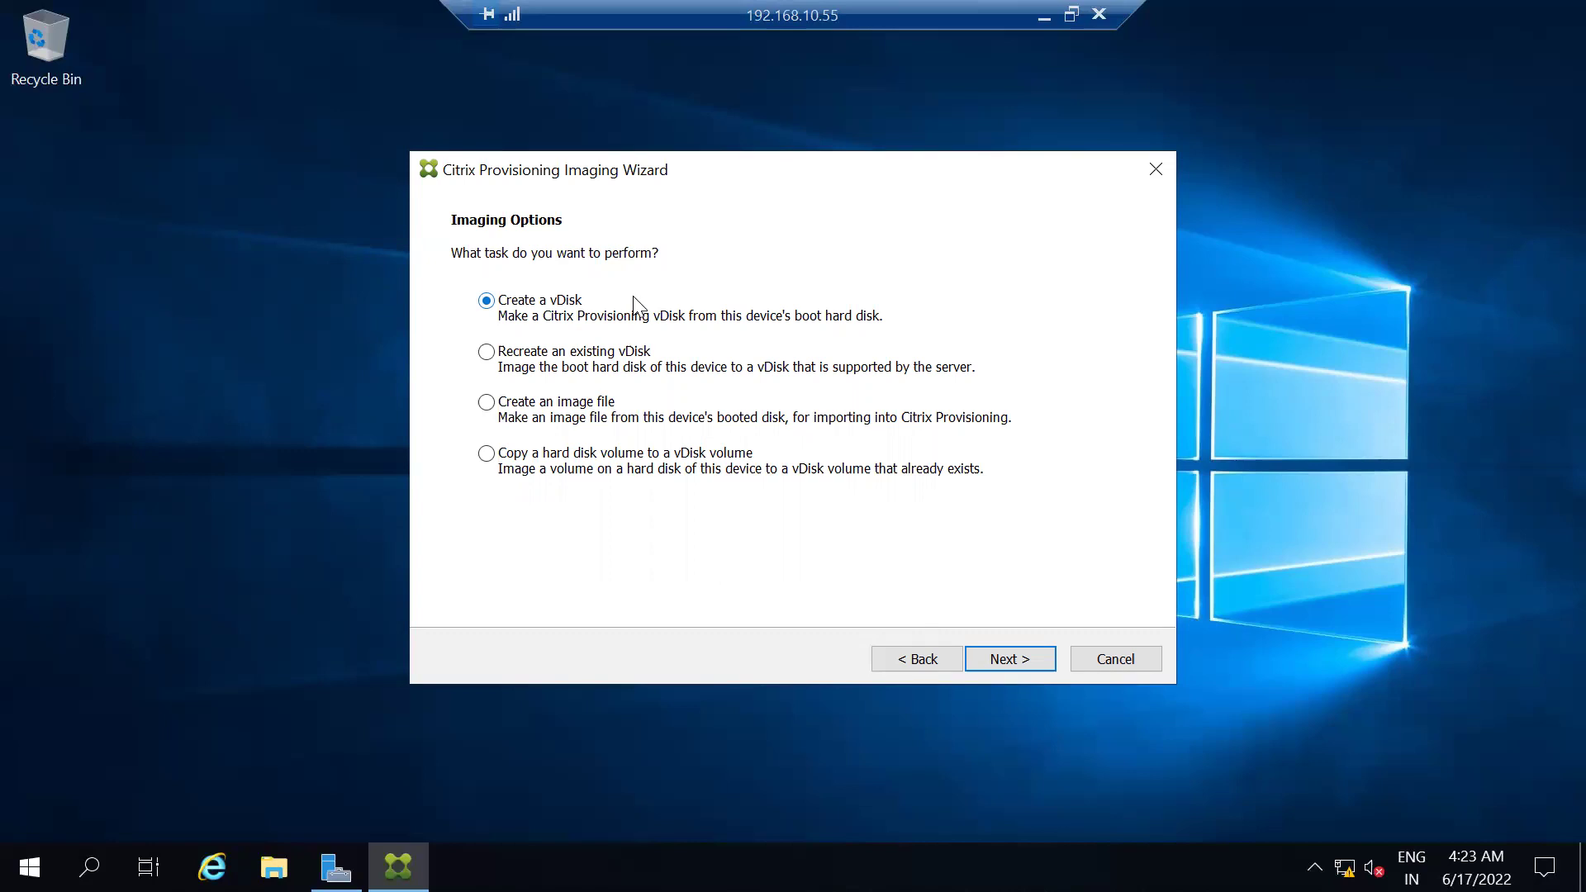
click(1001, 658)
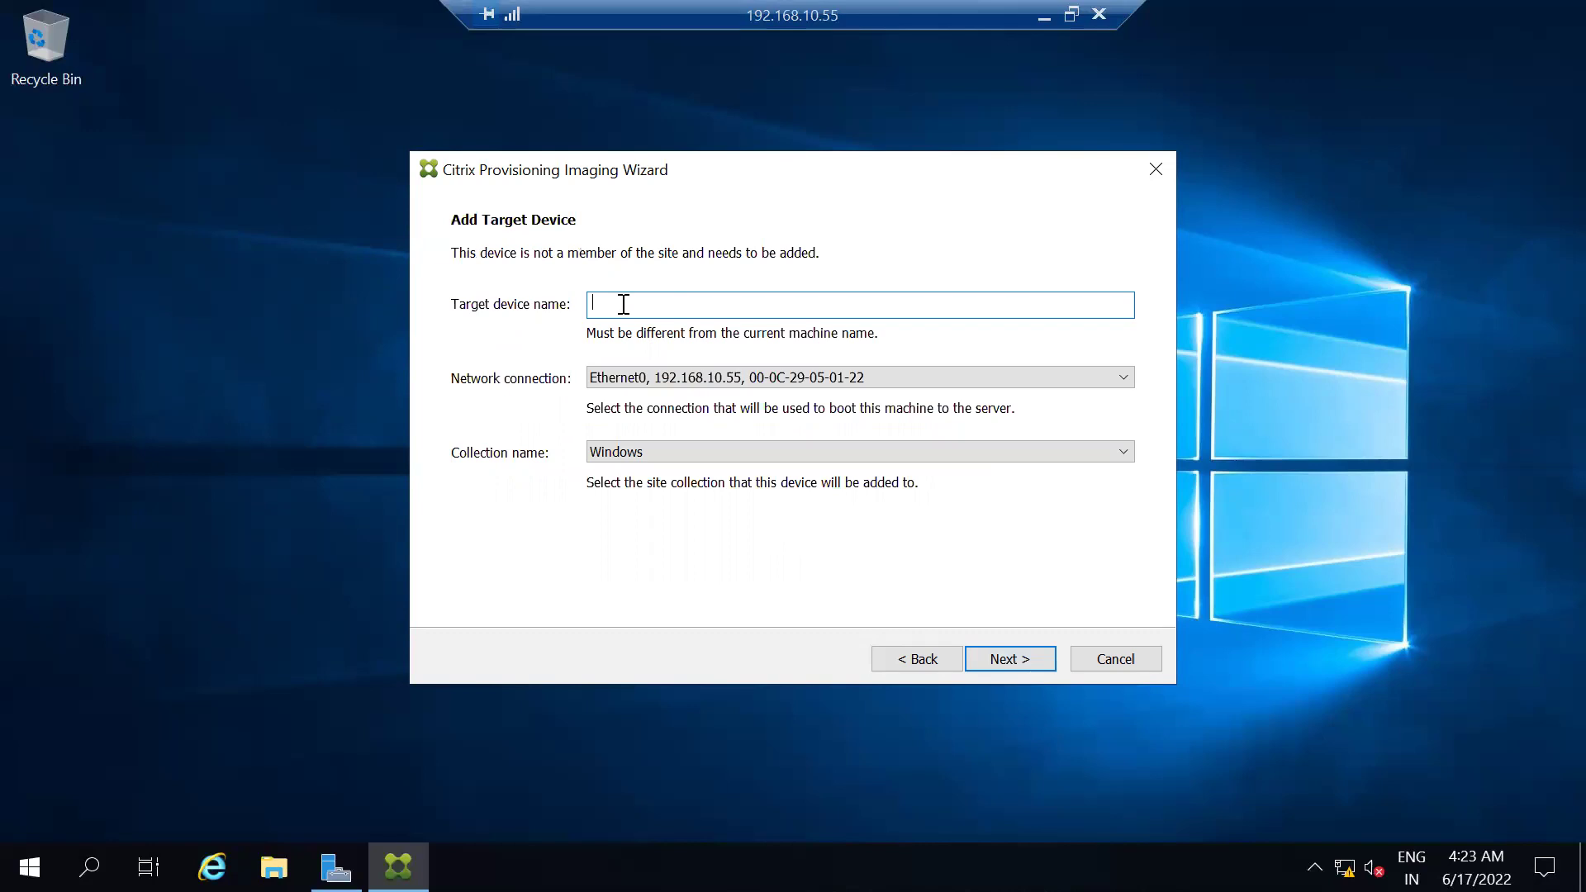
Add the target device as Svr2k19-02-TD, using the Ethernet0 connection and the Windows collection
text(Svr2k19-02)
double_click(633, 308)
click(666, 308)
text(-TD)
click(648, 377)
click(649, 394)
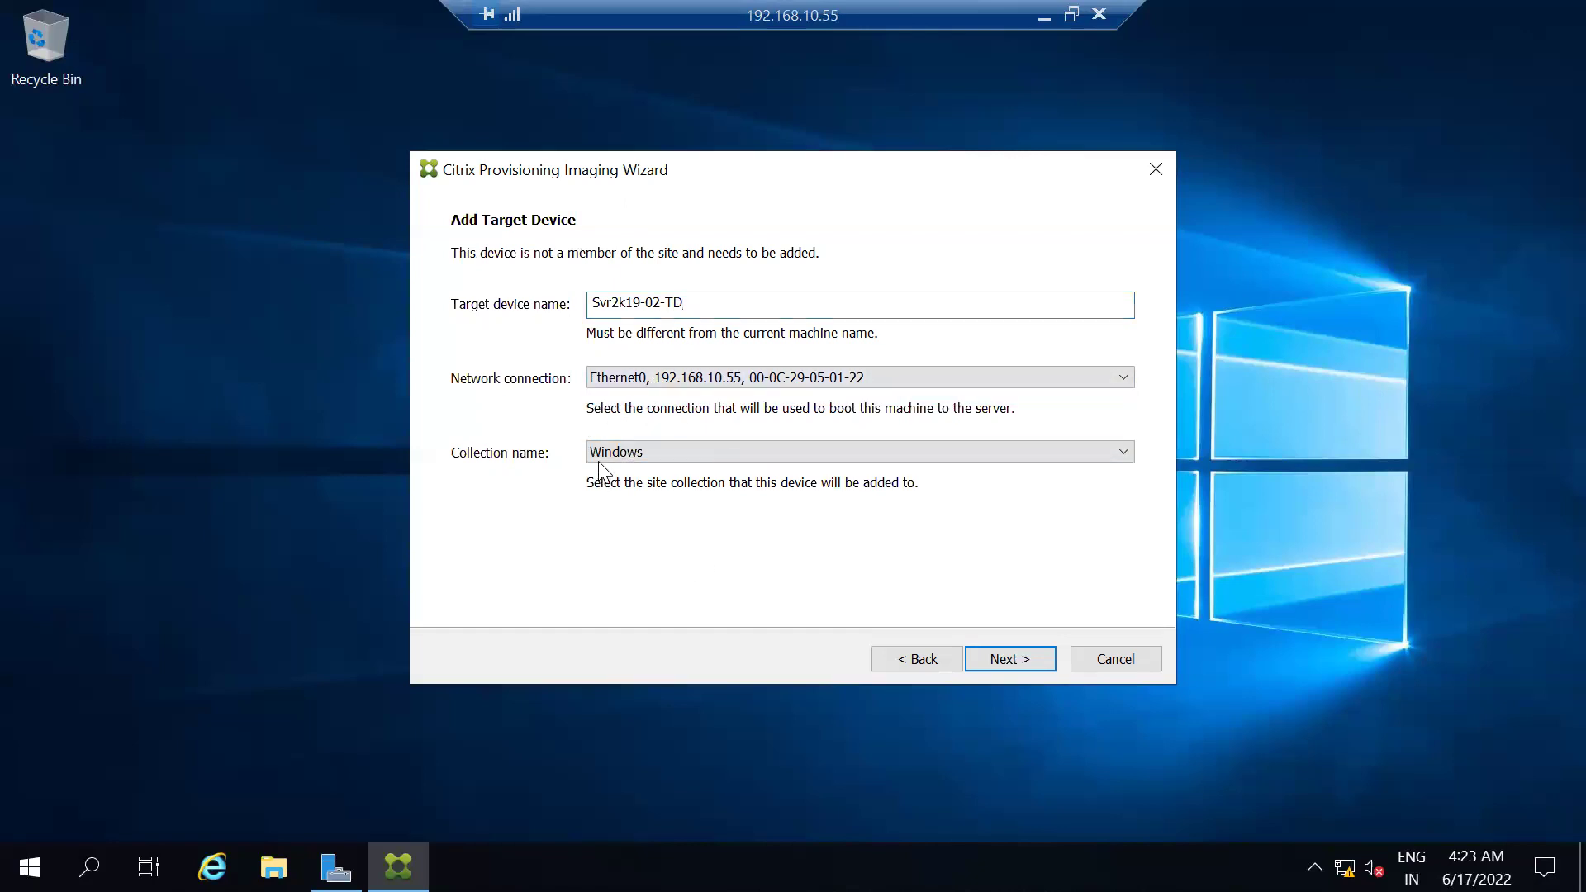
click(648, 453)
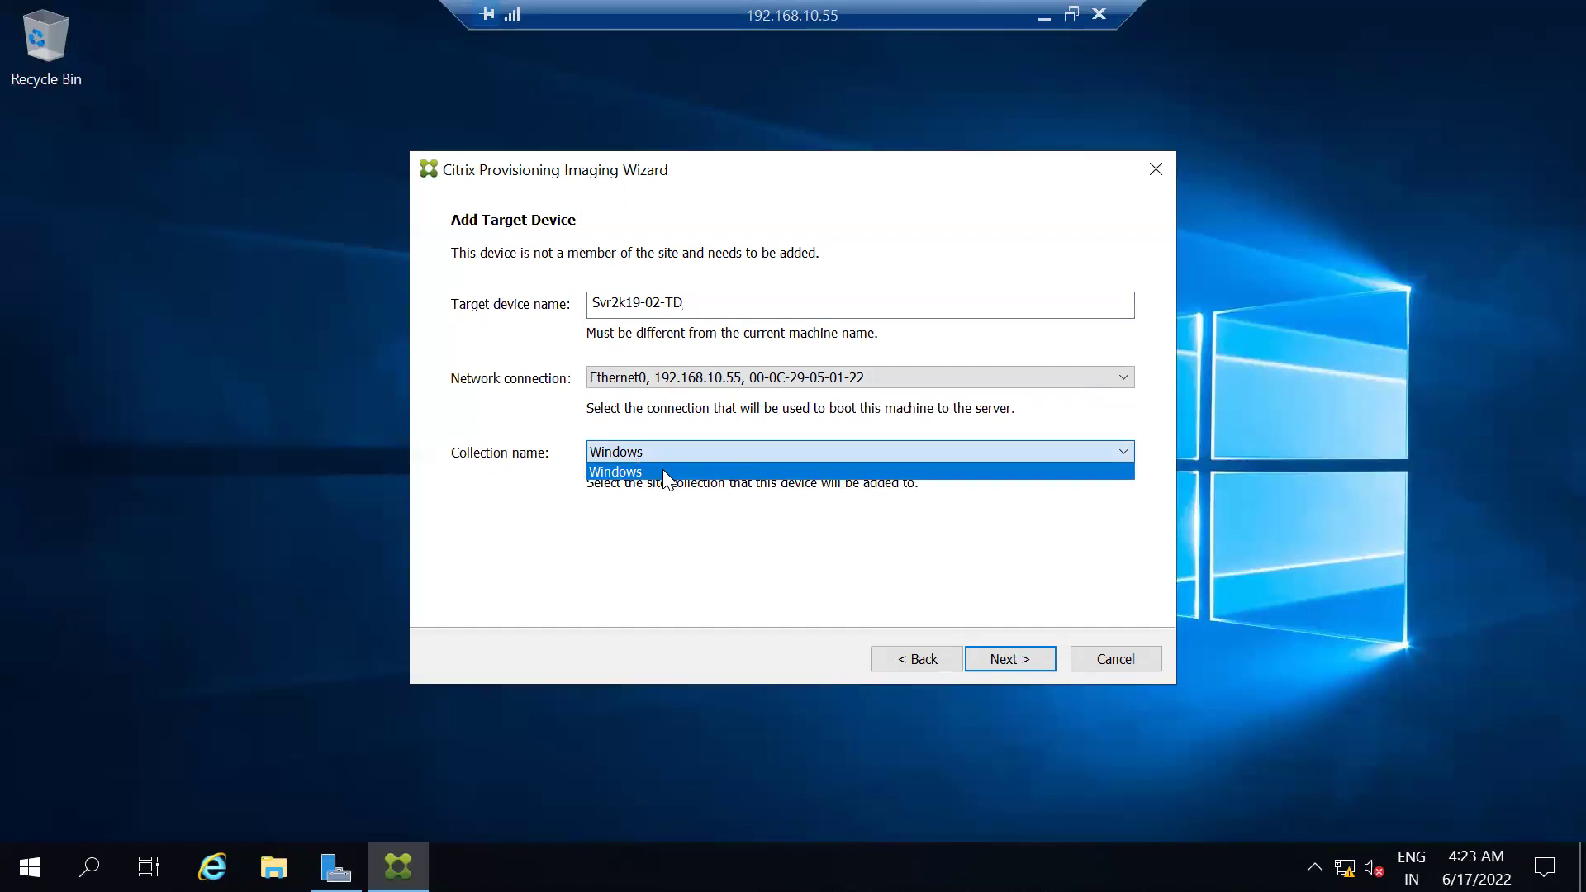
click(658, 471)
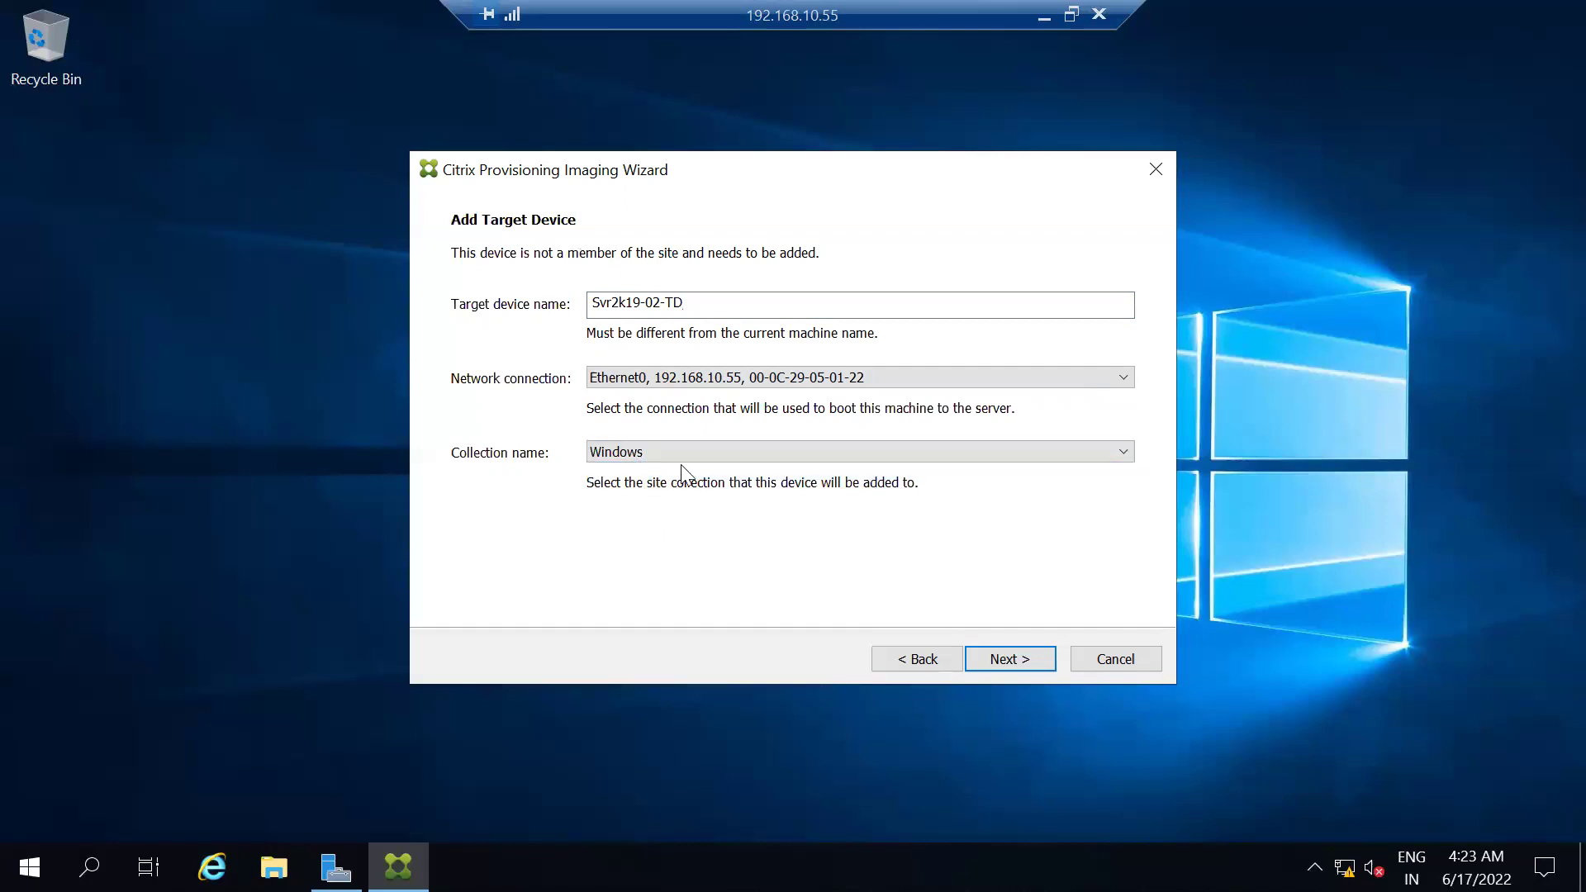
click(1007, 658)
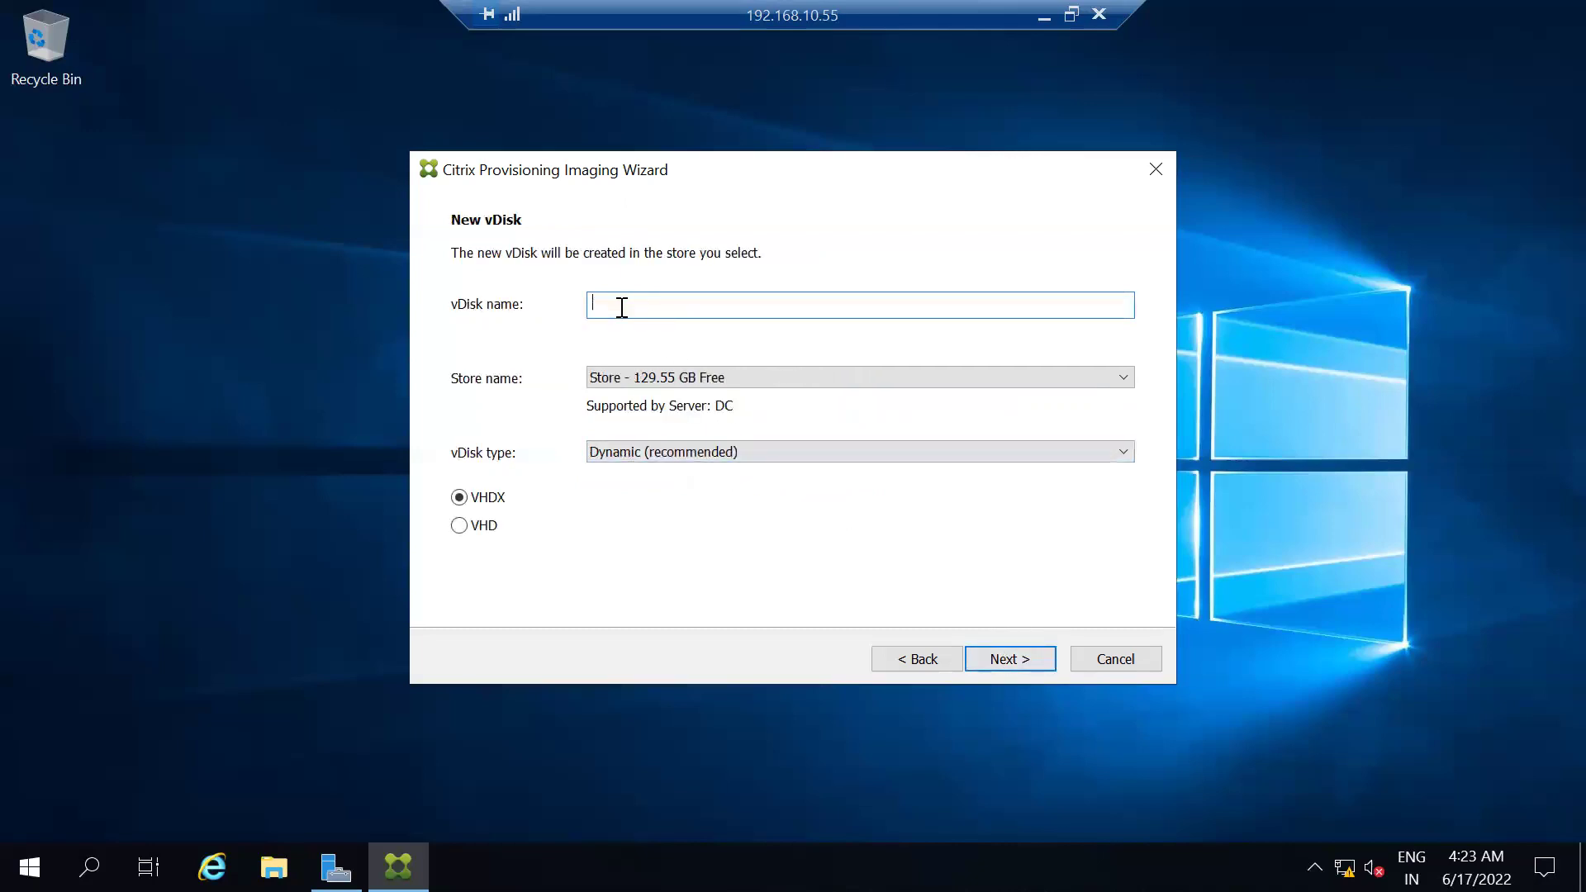
Define the new vDisk as Svr2k19-02-vDisk in Store, dynamic VHDX, with Microsoft volume licensing set to None
text(Svr)
text(2k19)
text(-02)
text(-)
text(vDesik)
key(BackSpace)
key(BackSpace)
text(k)
key(BackSpace)
key(BackSpace)
key(BackSpace)
text(isk)
click(644, 379)
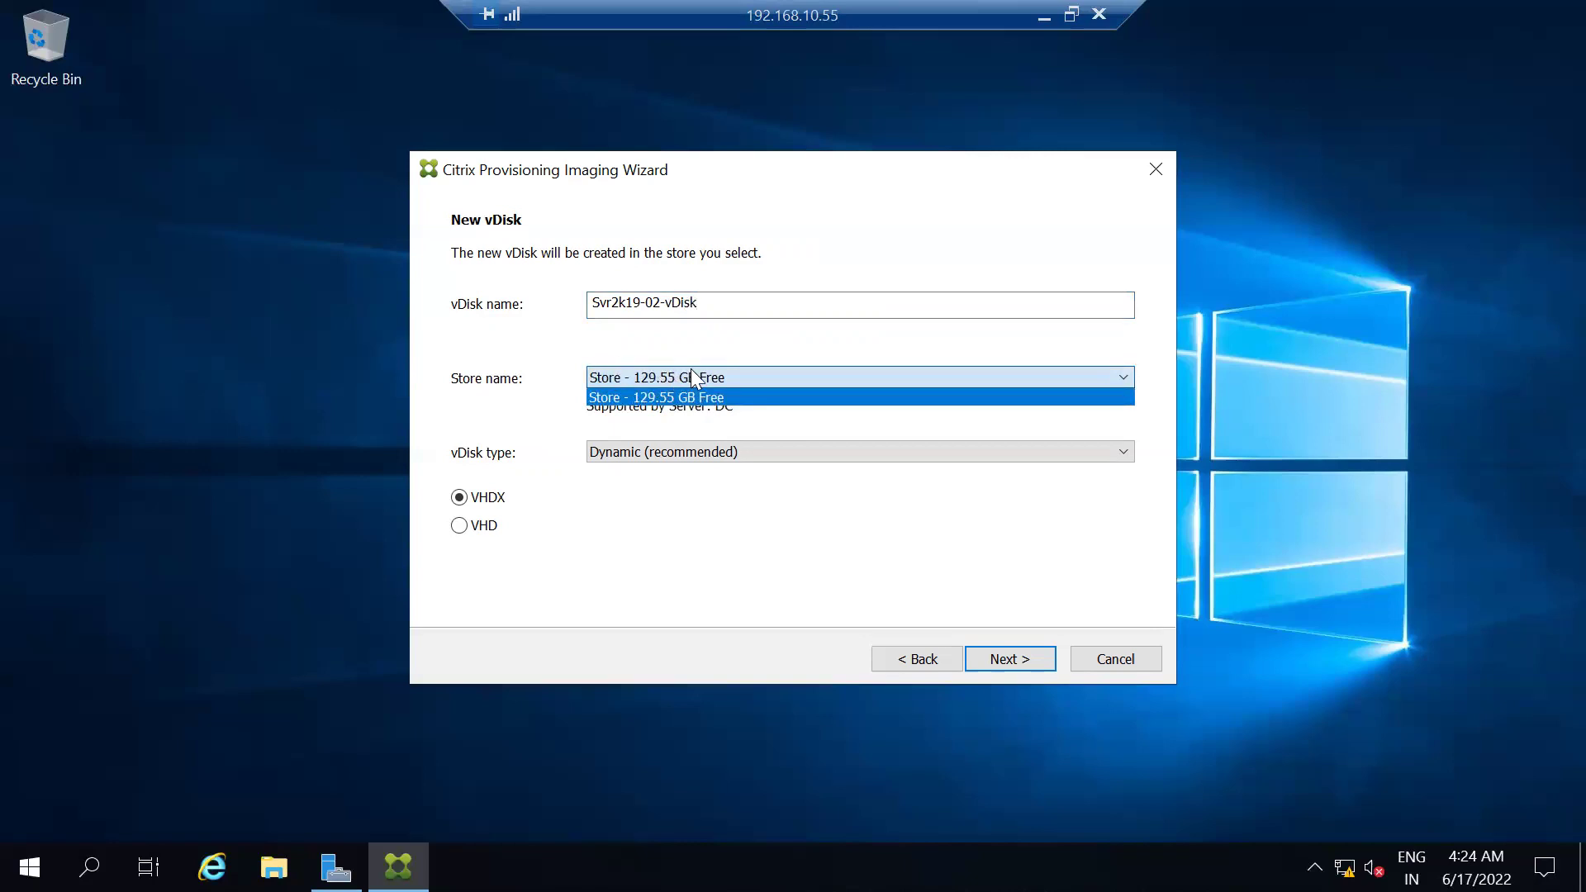
click(751, 361)
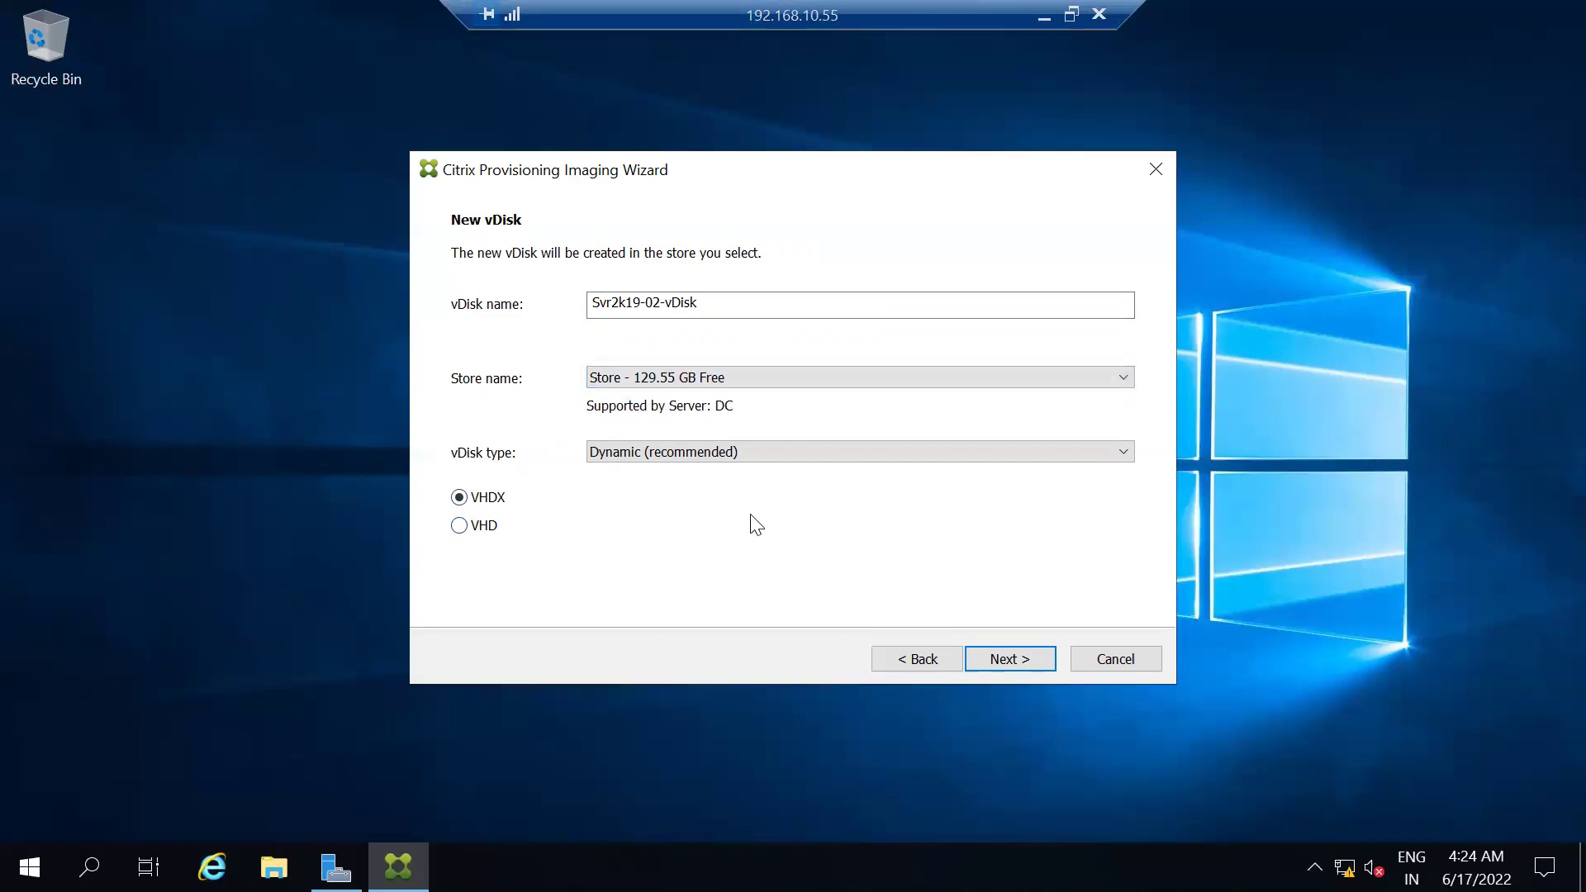
click(1006, 658)
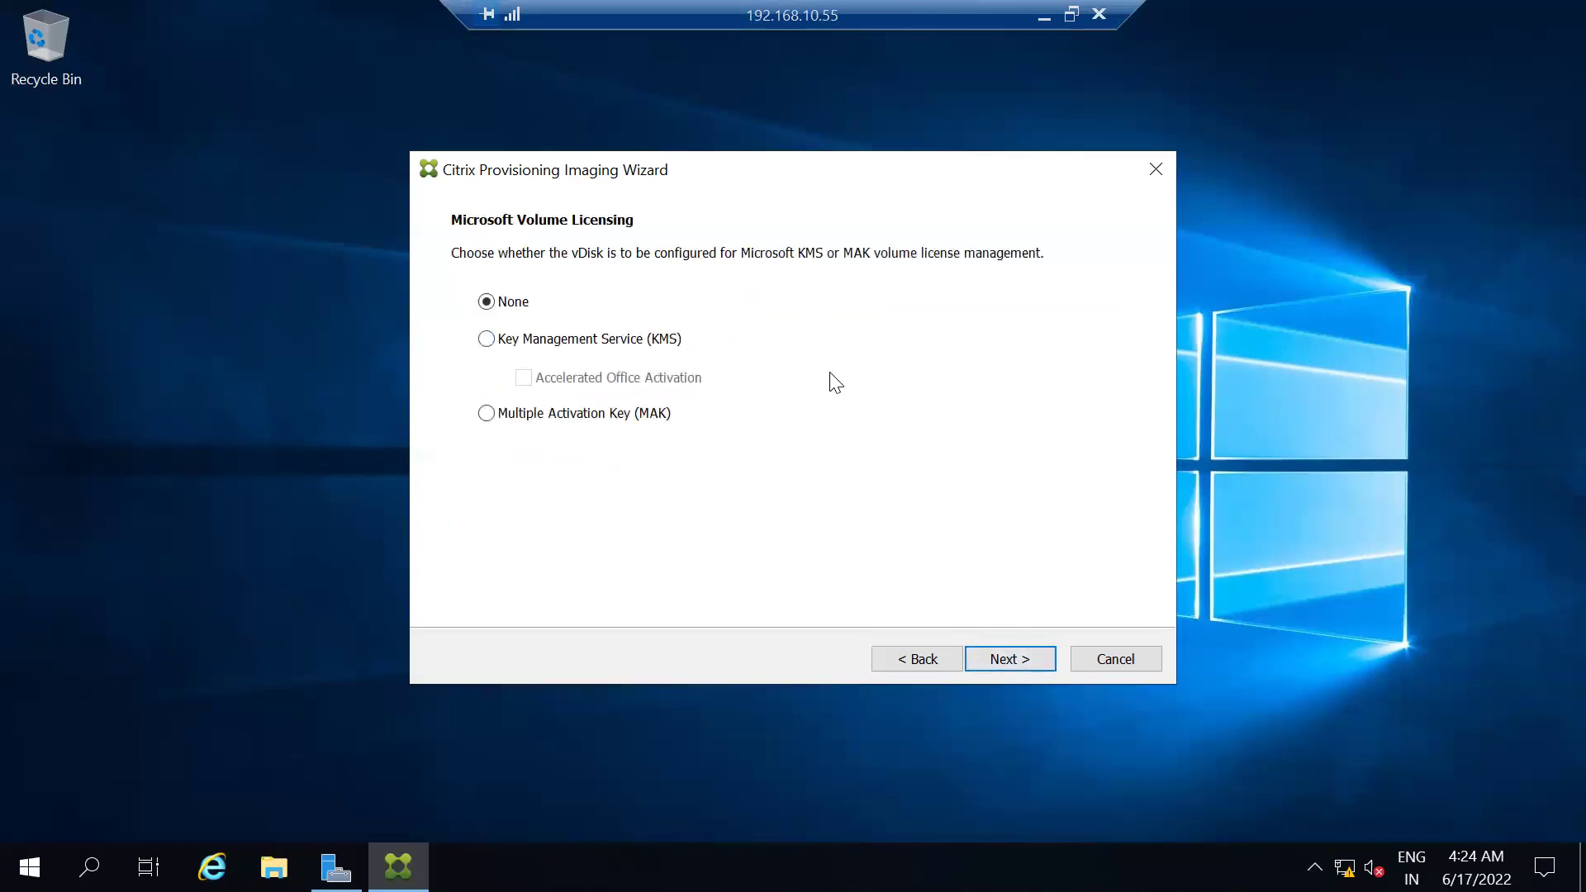
click(1014, 660)
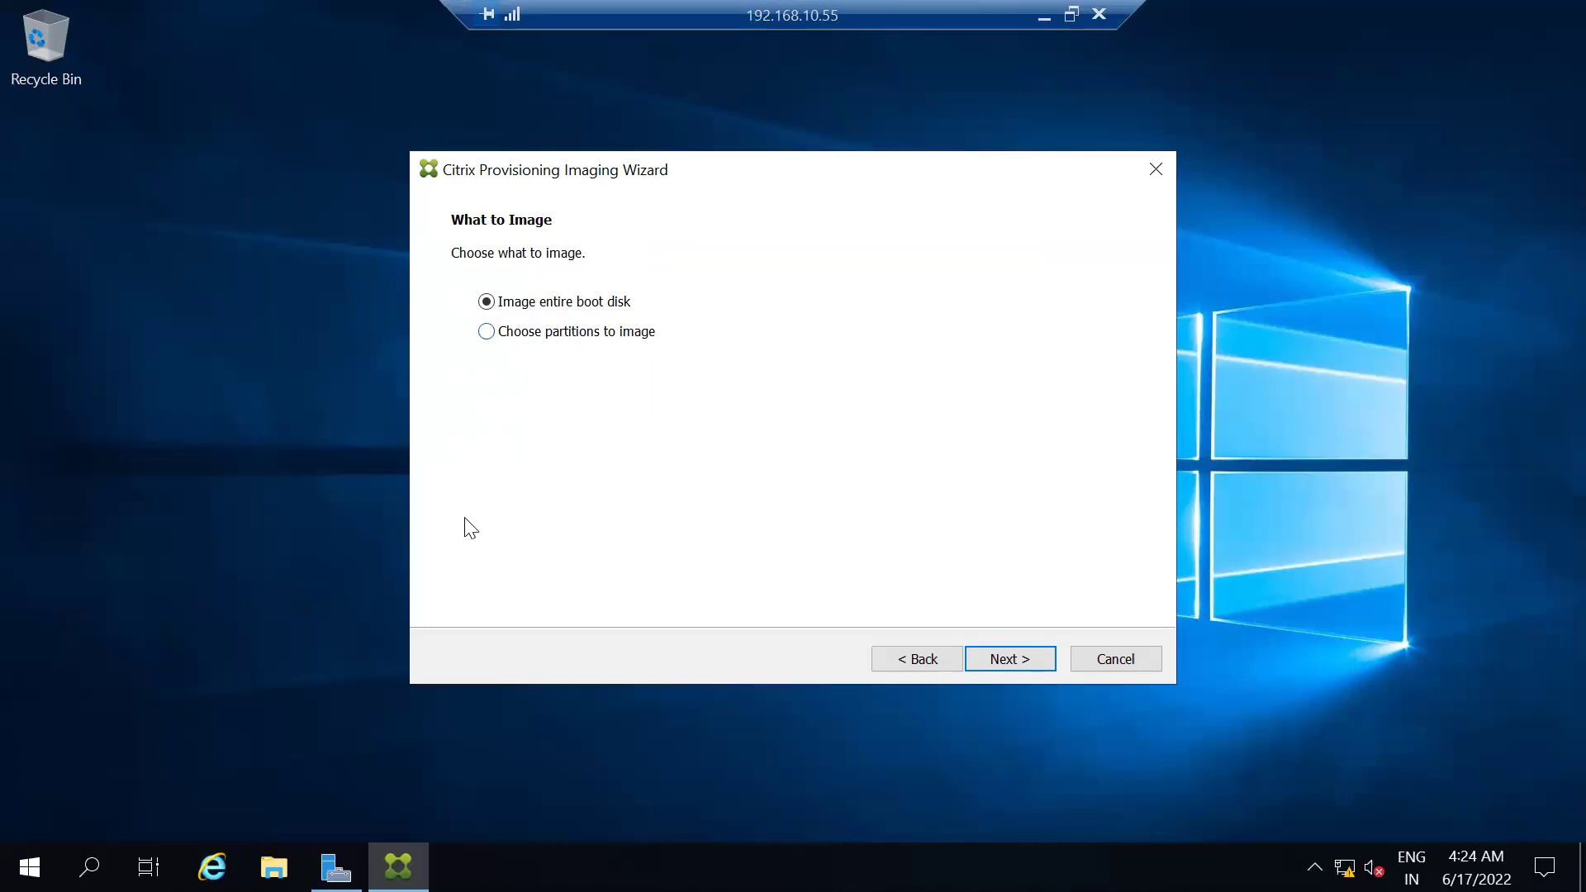
Check the size of Local Disk (C:) in This PC, and proceed with imaging the entire boot disk
click(274, 867)
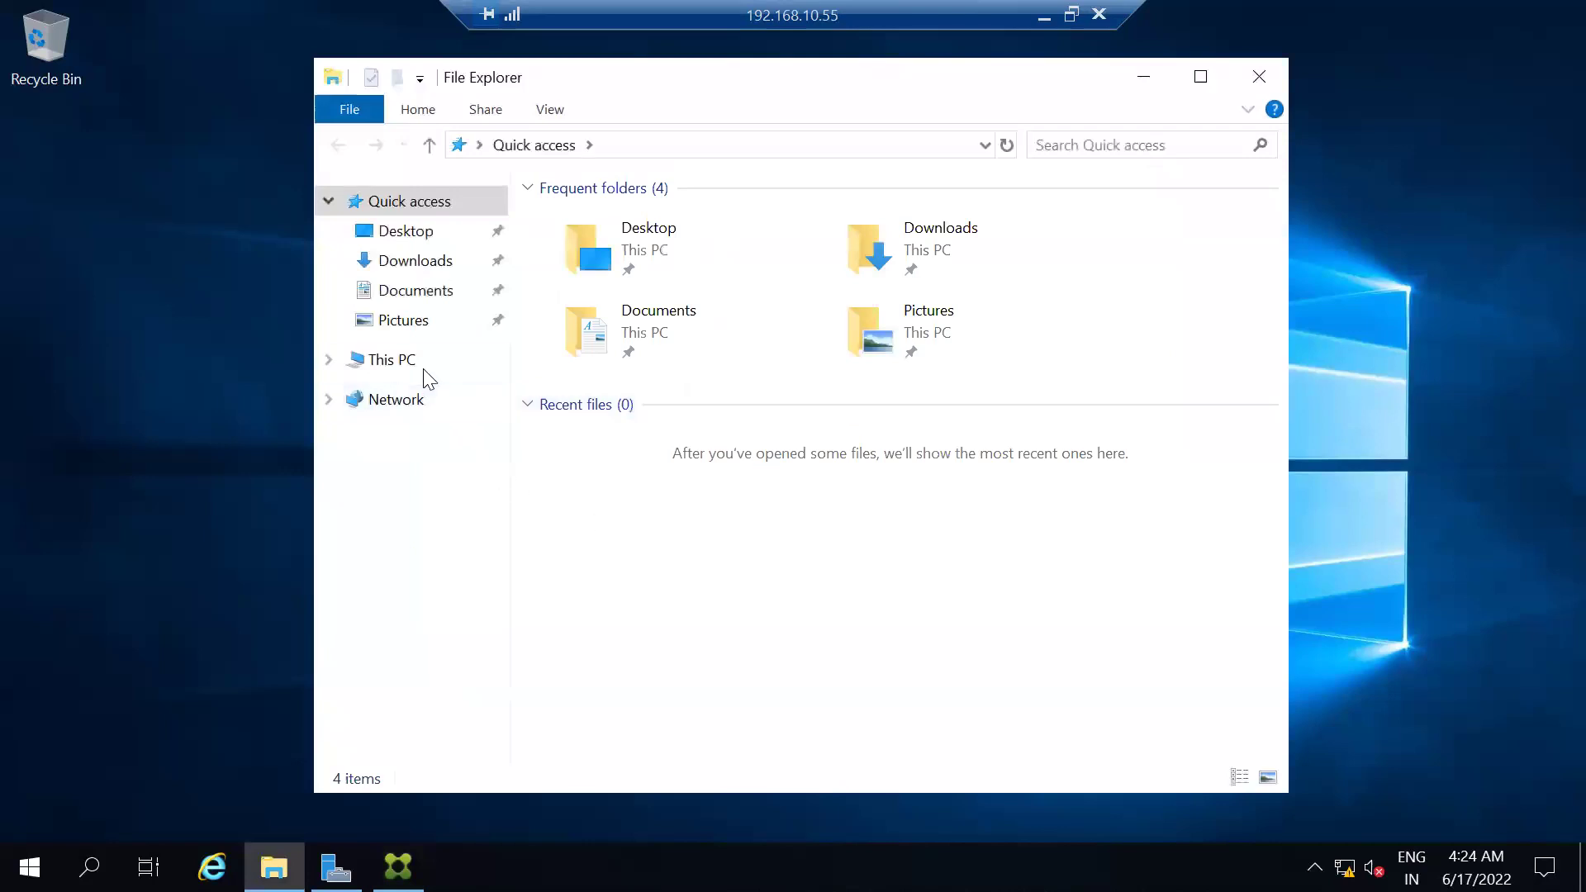
click(421, 368)
click(663, 566)
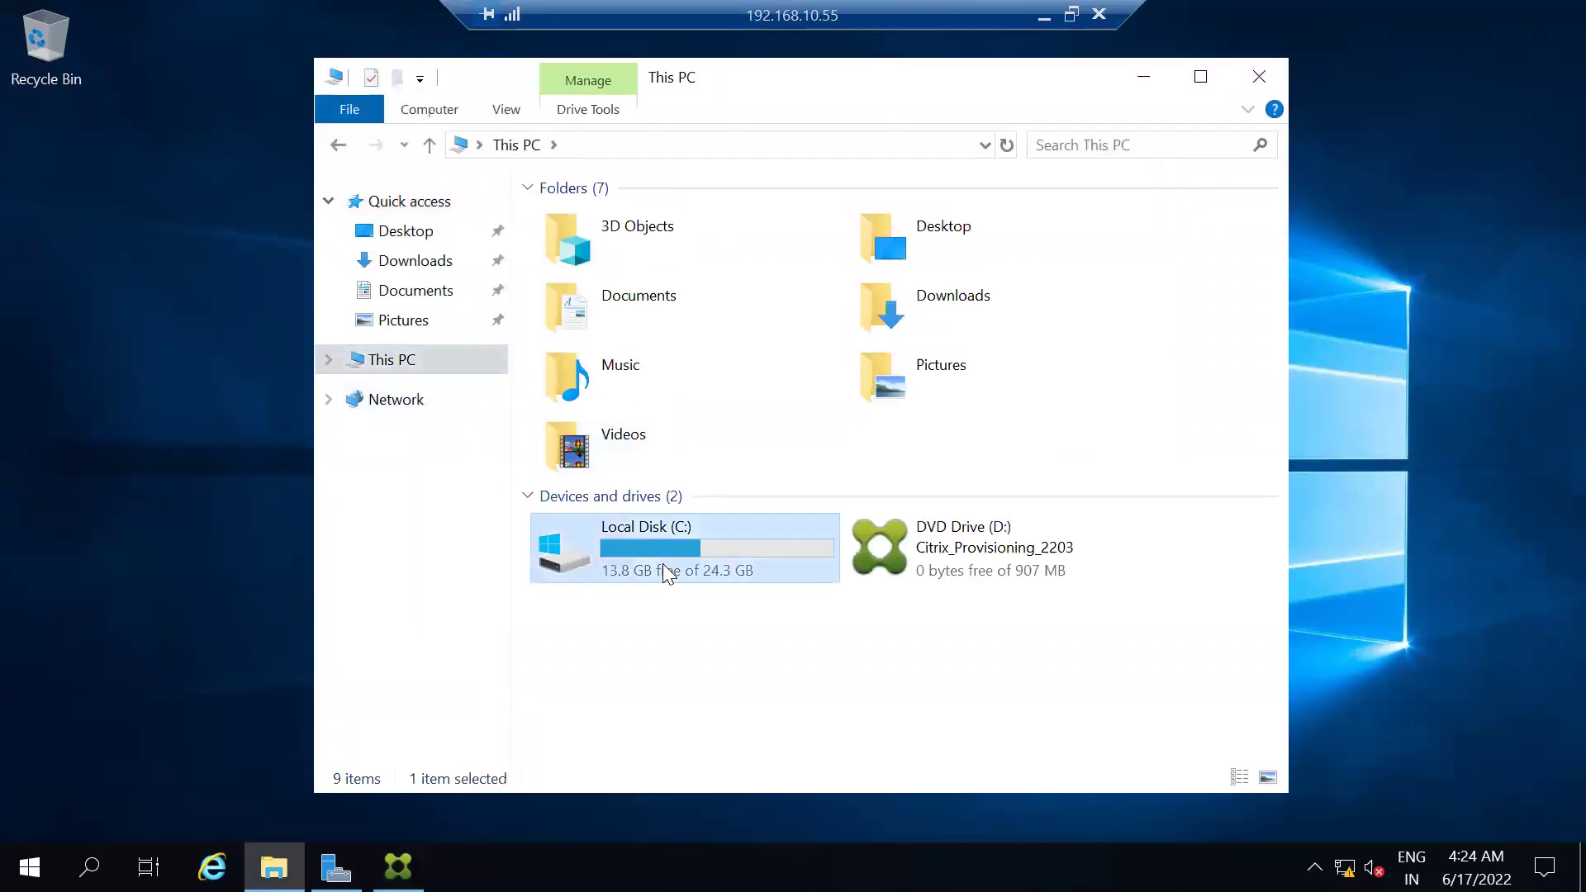
click(1143, 76)
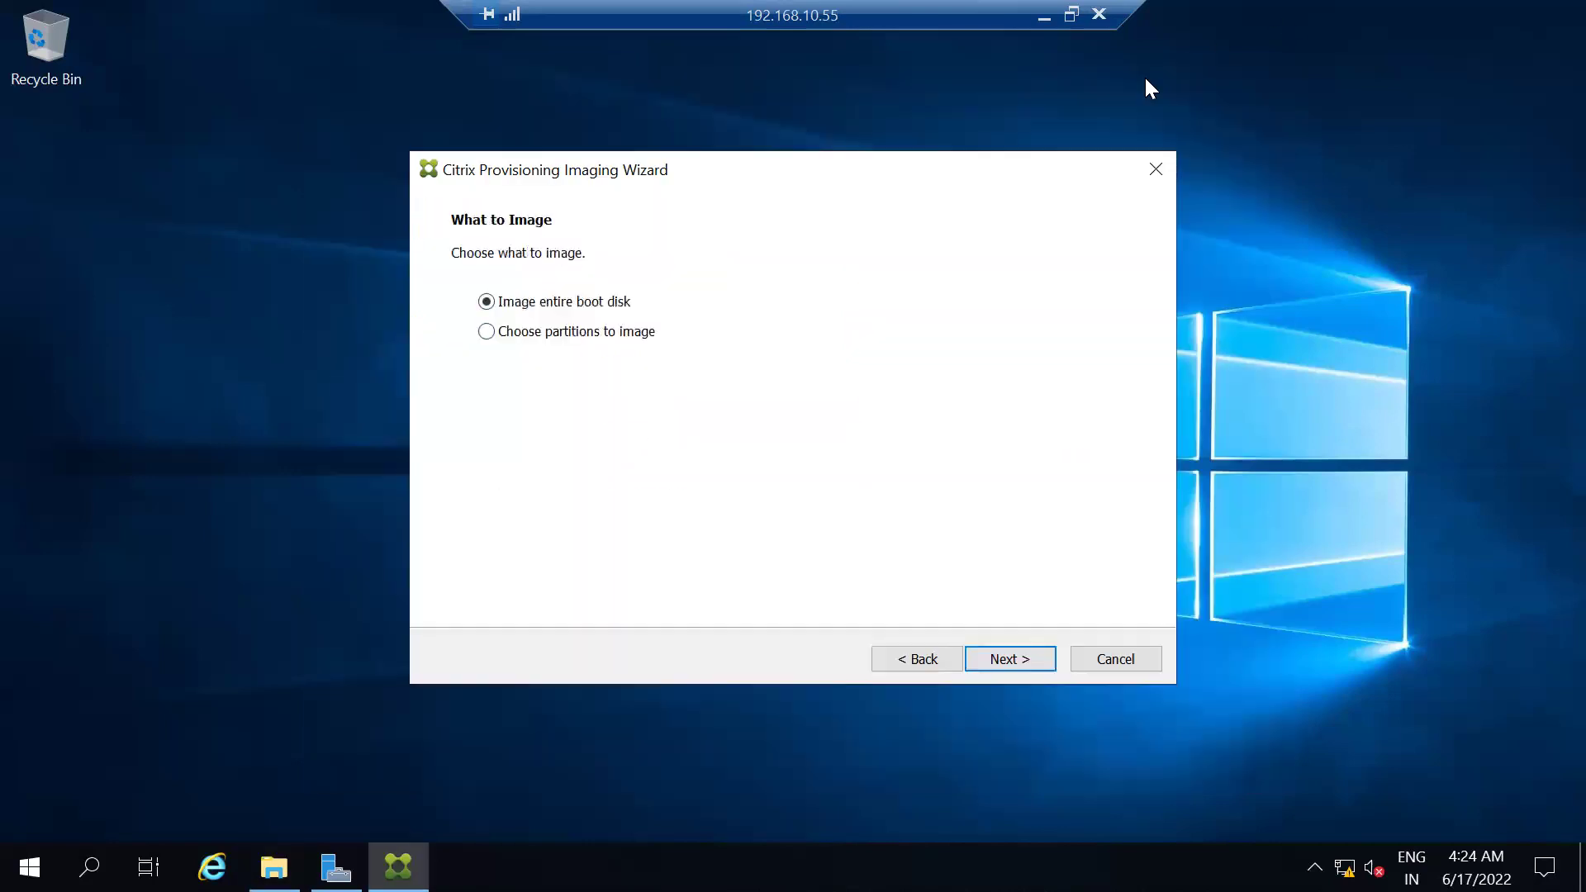
click(1009, 658)
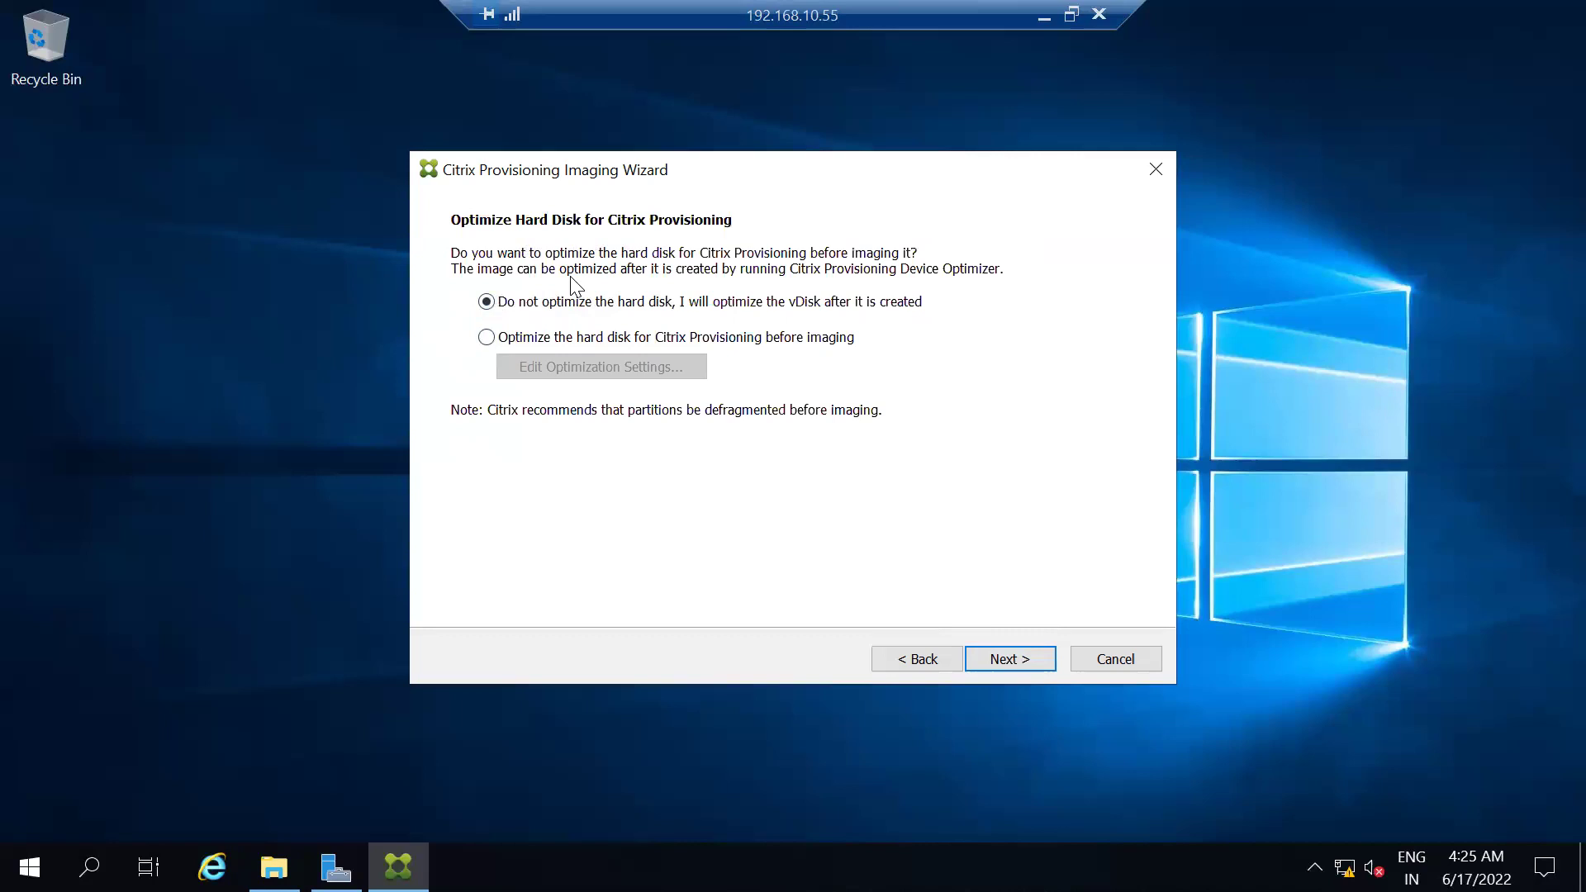
Choose to optimize the hard disk before imaging, accept all the optimization settings and start creating the vDisk
click(517, 340)
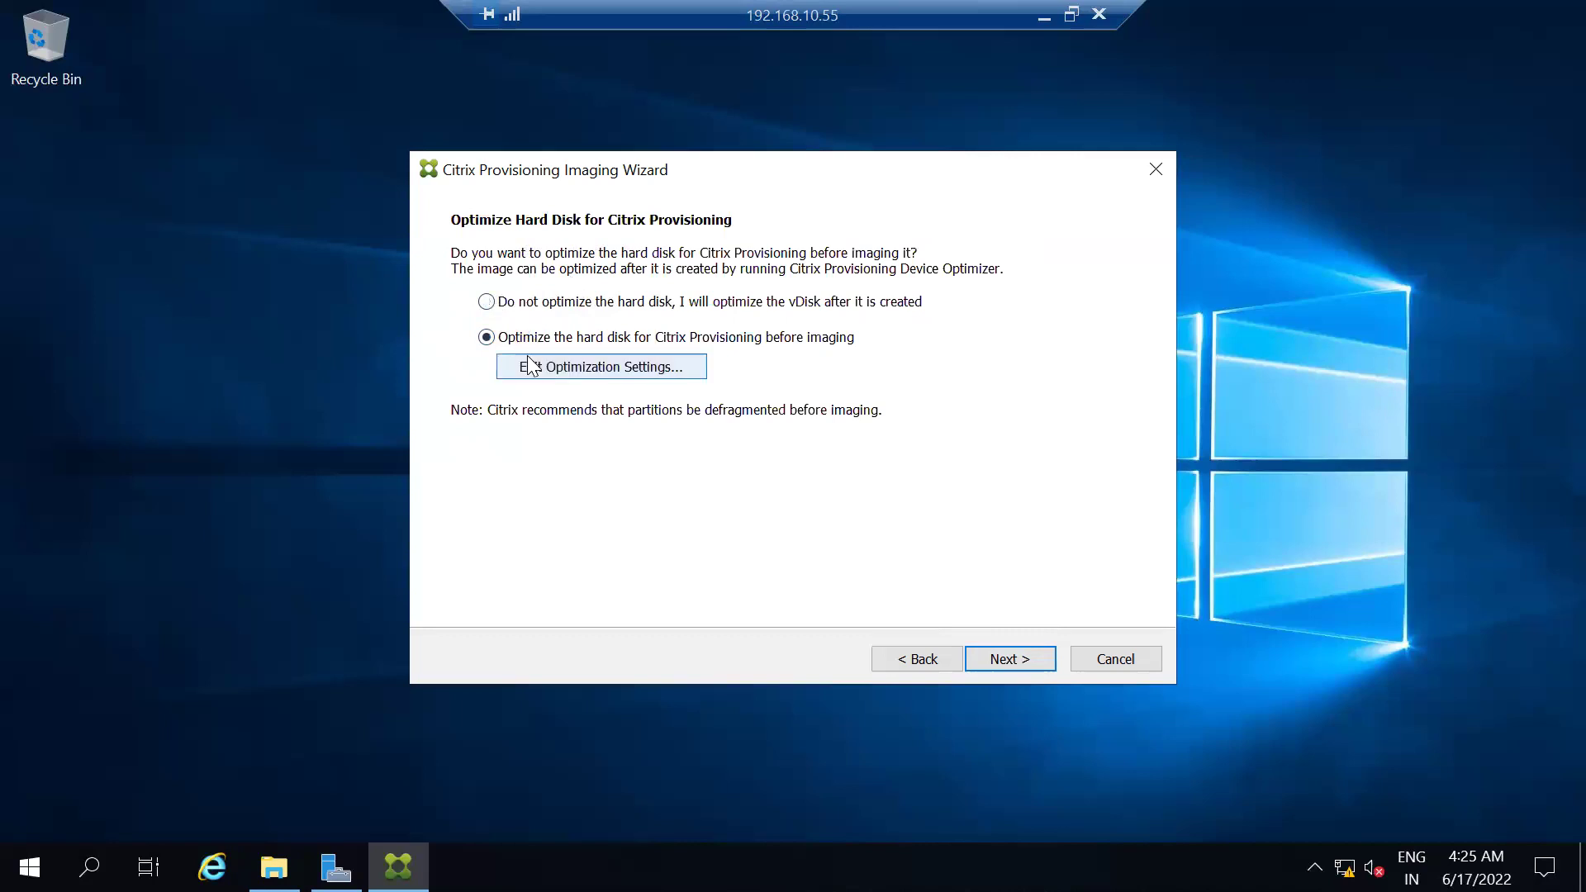
click(539, 370)
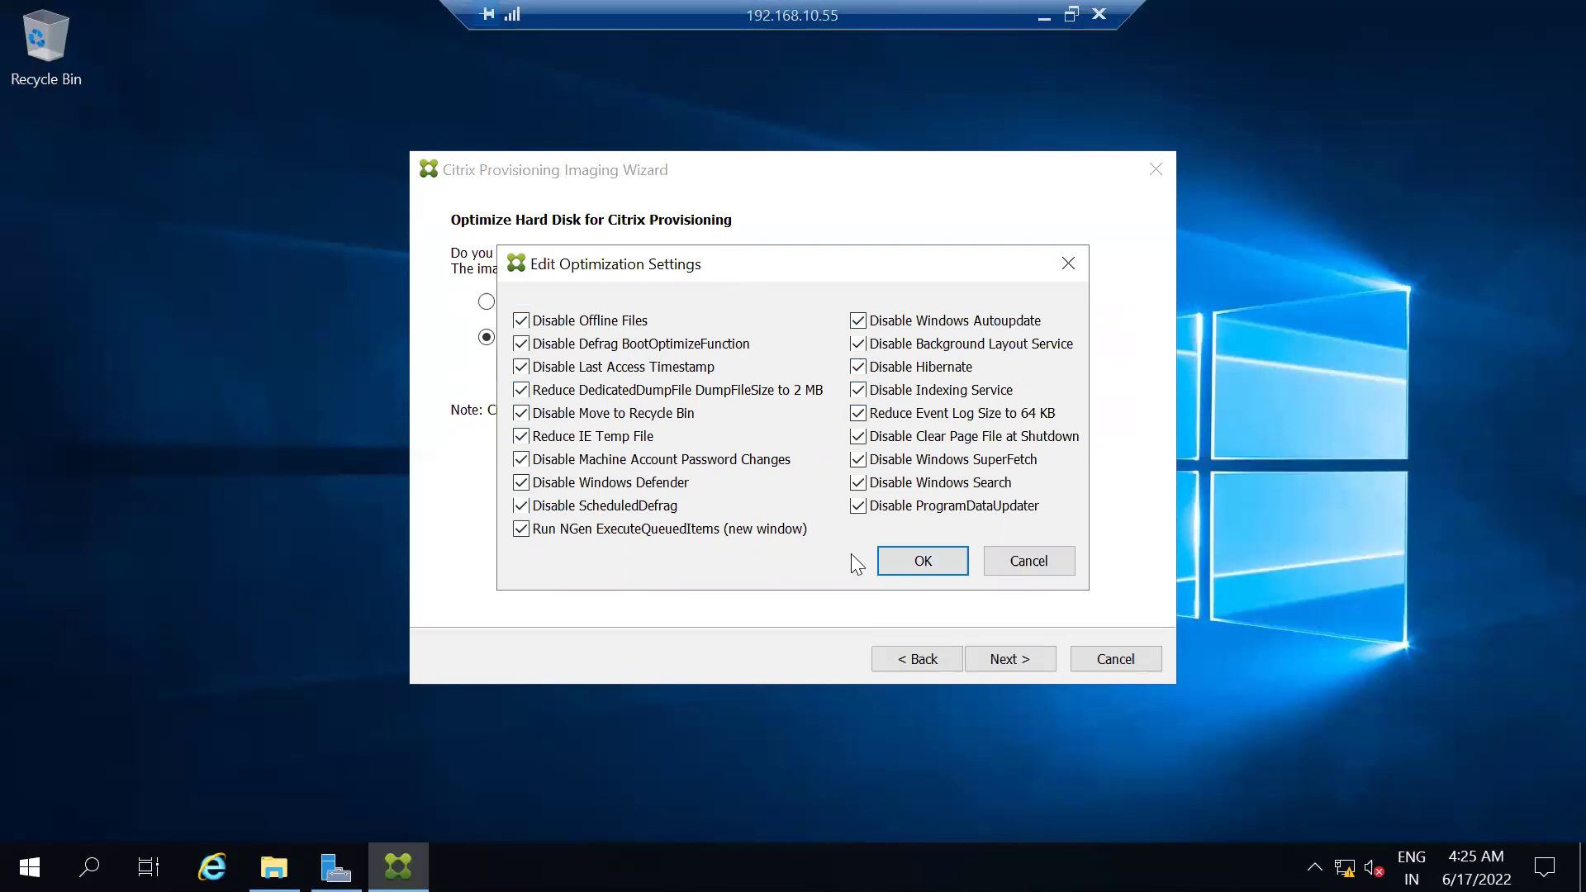
click(915, 561)
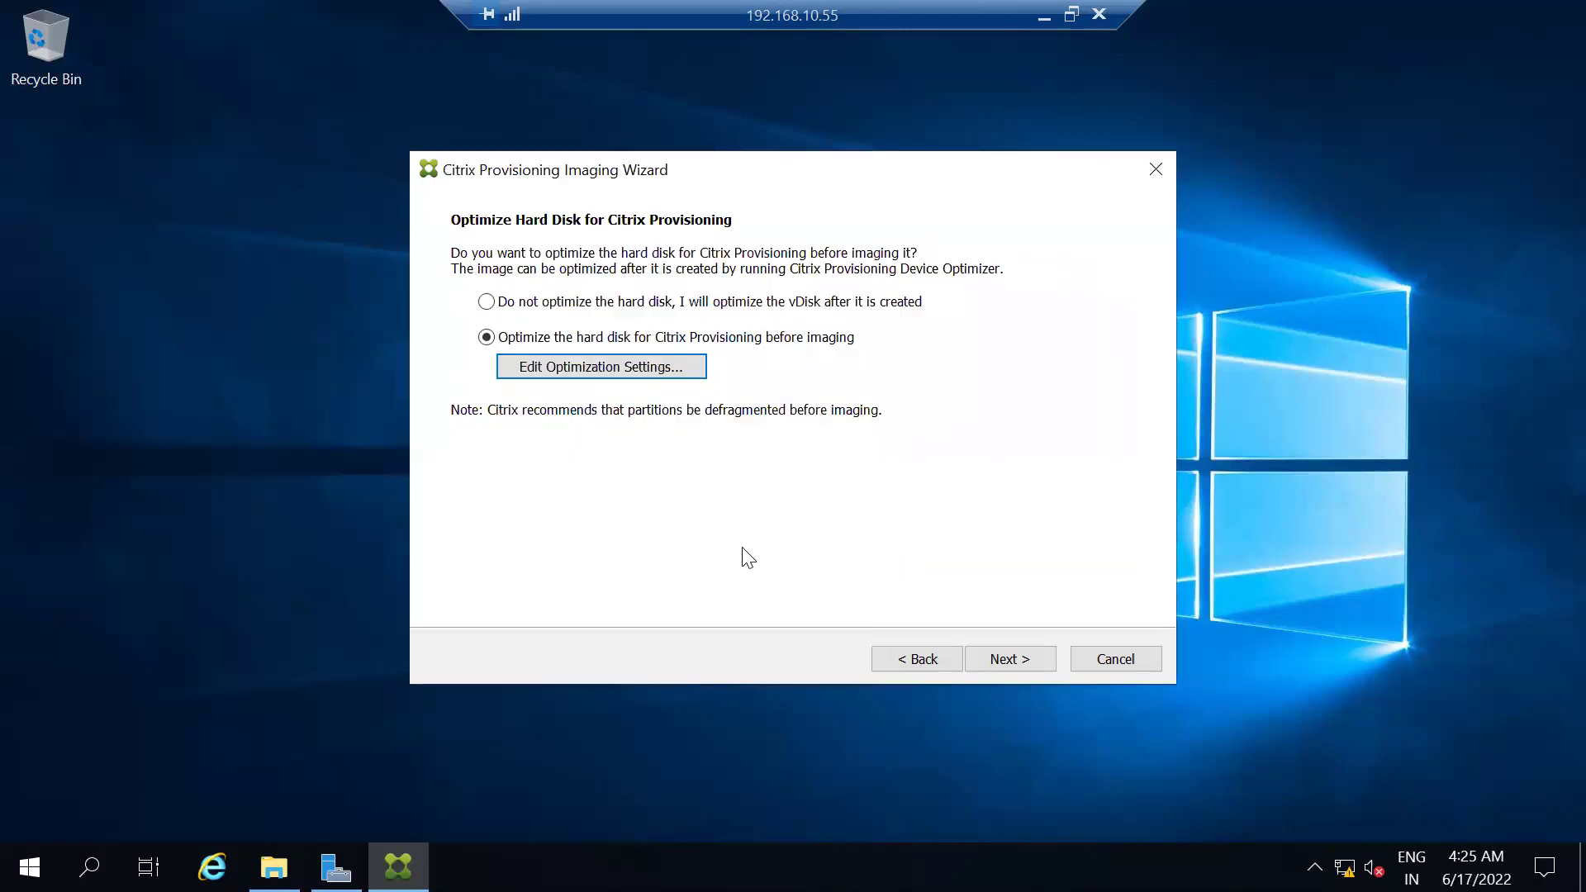
click(996, 656)
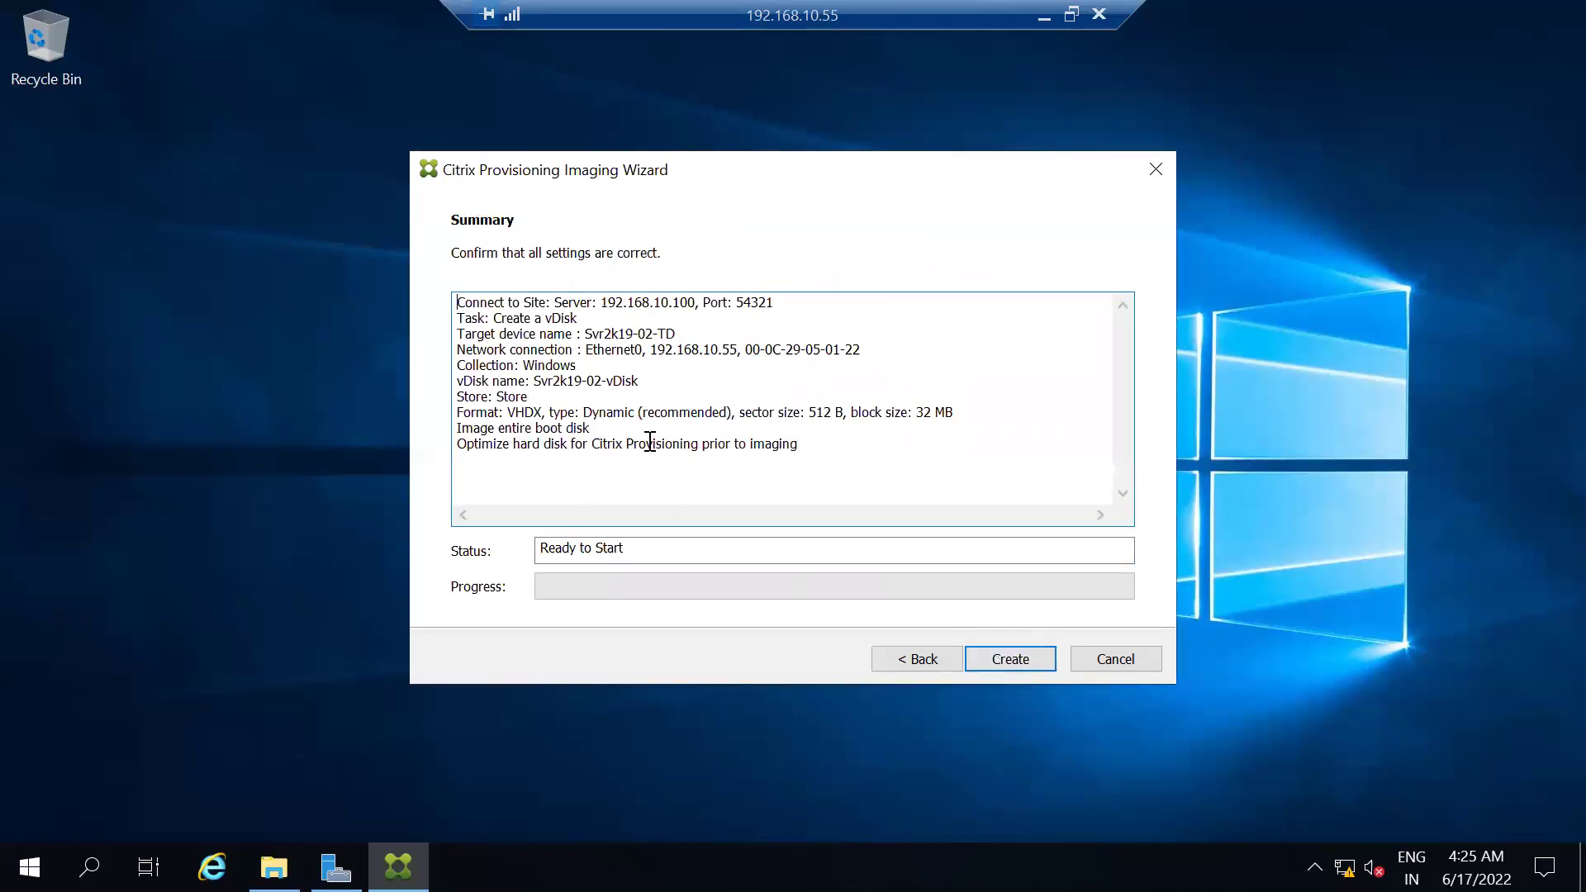
click(998, 656)
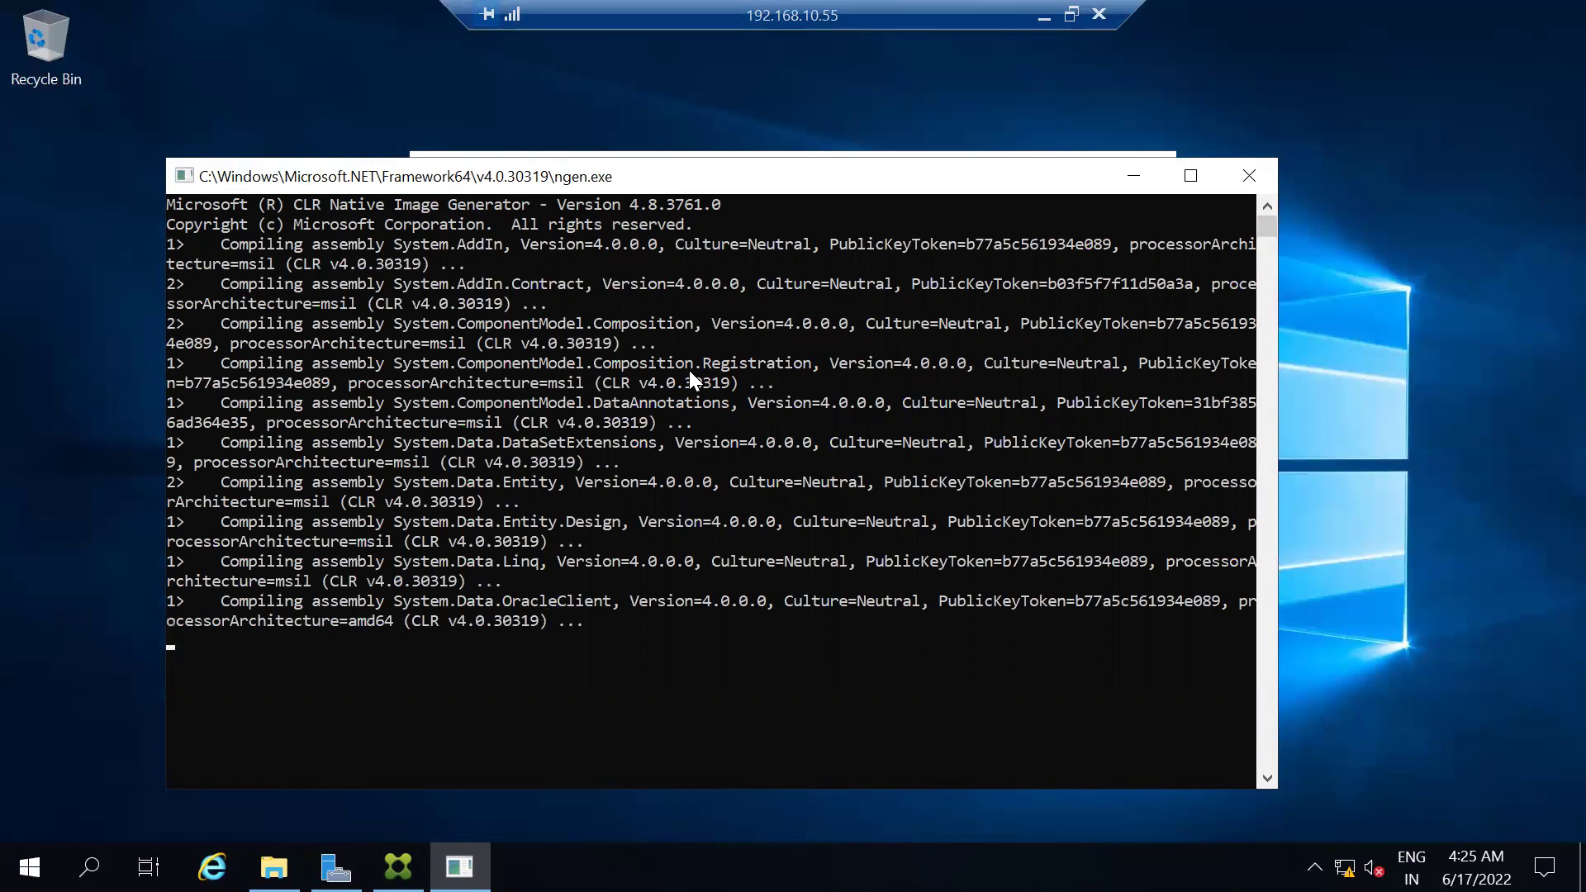
Switch to the DC virtual machine in VMware Workstation and unlock it with the account password
click(1045, 16)
mouse_move(279, 868)
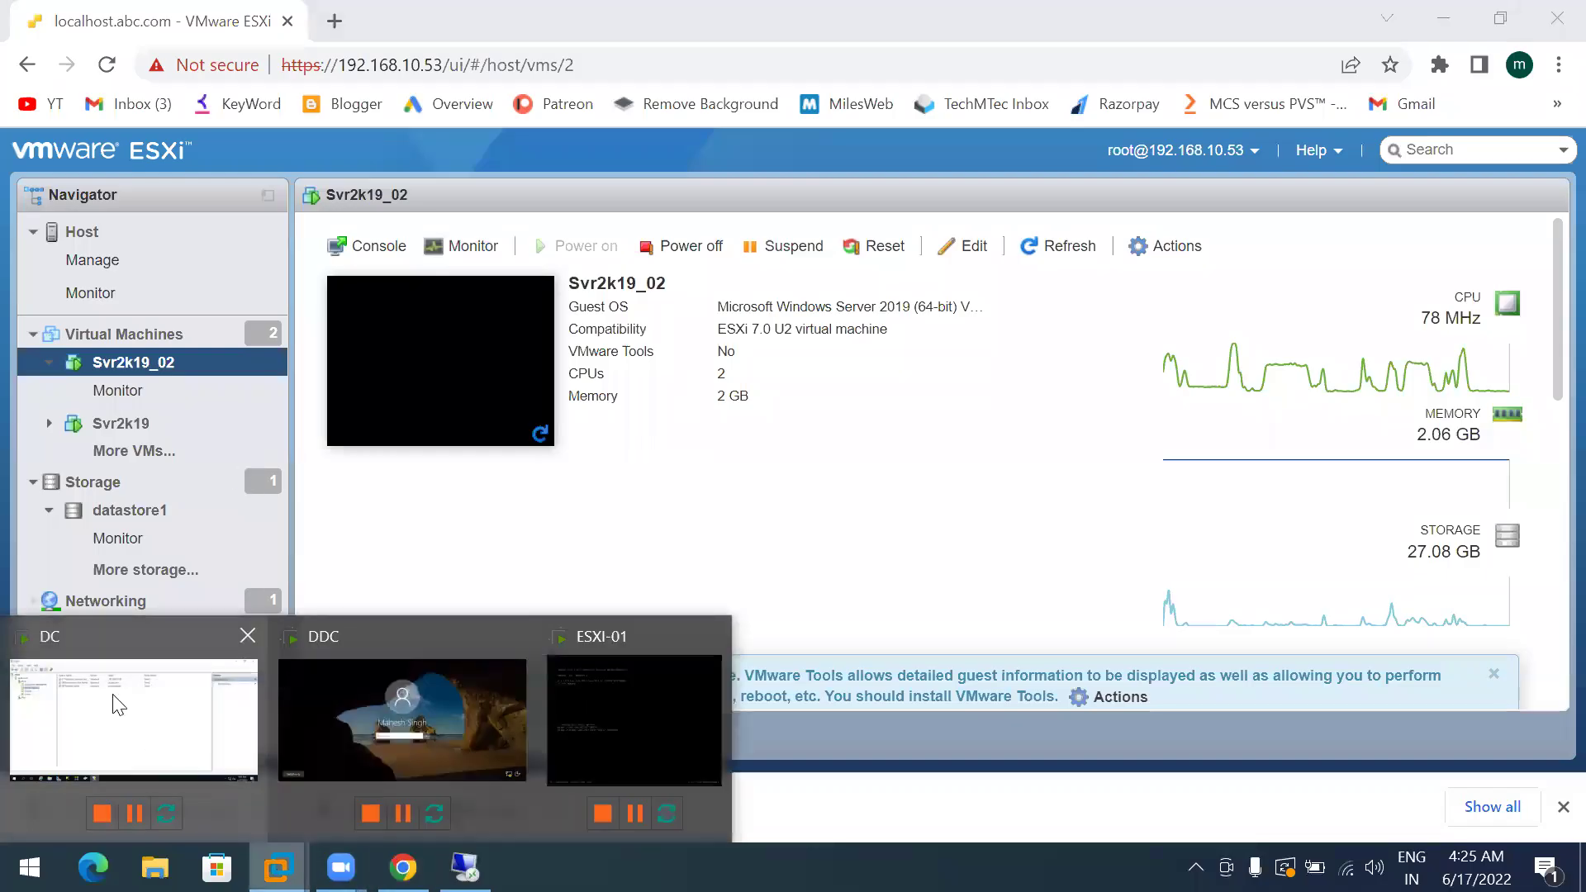
click(107, 698)
click(352, 51)
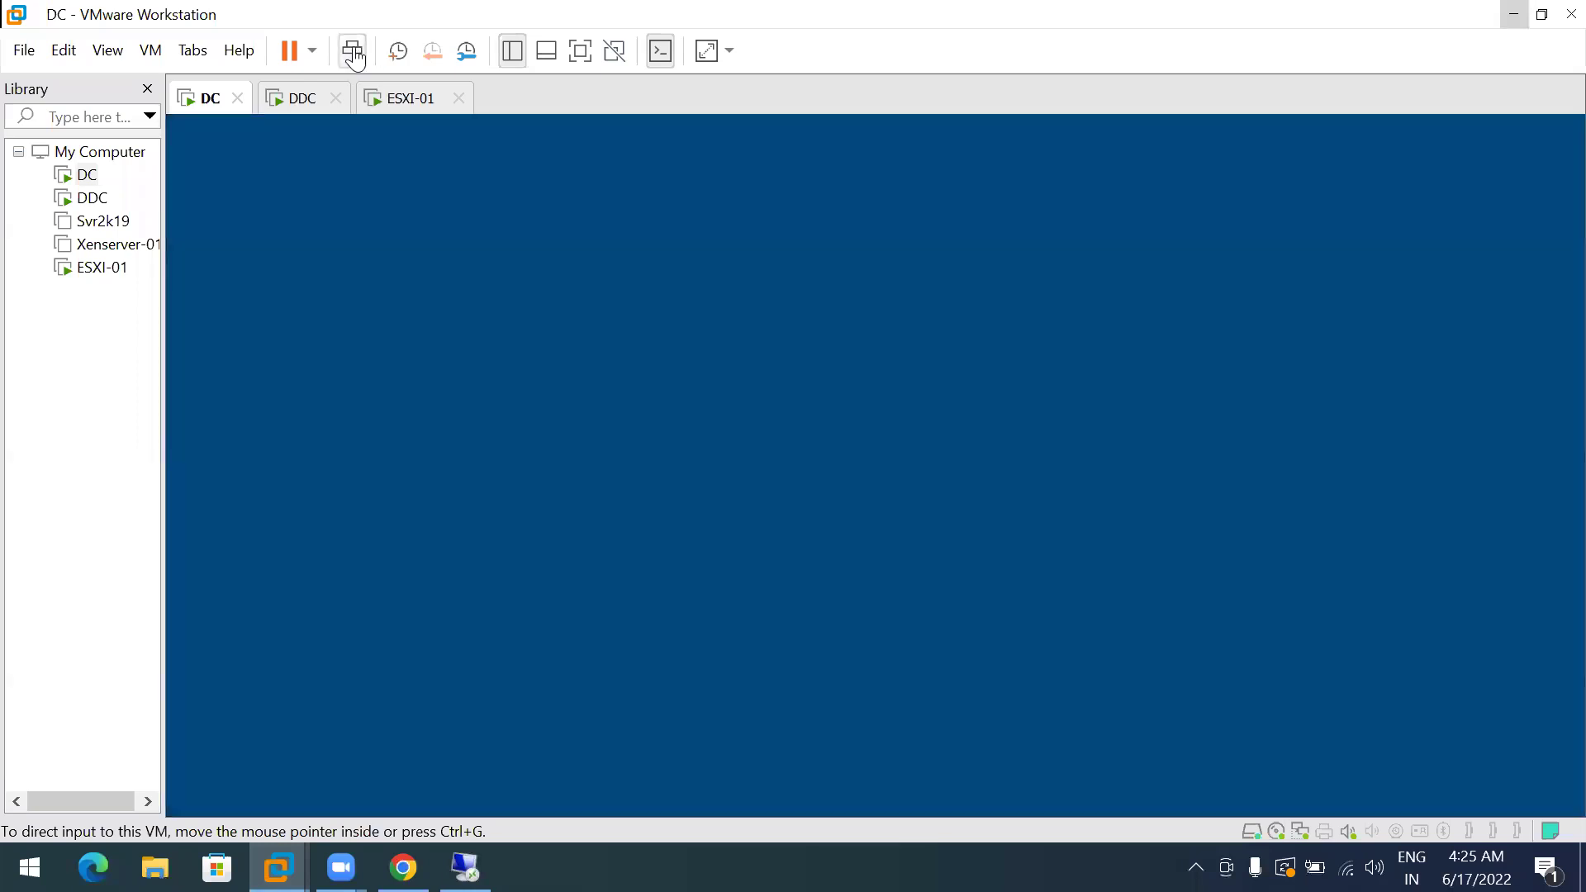
text(********)
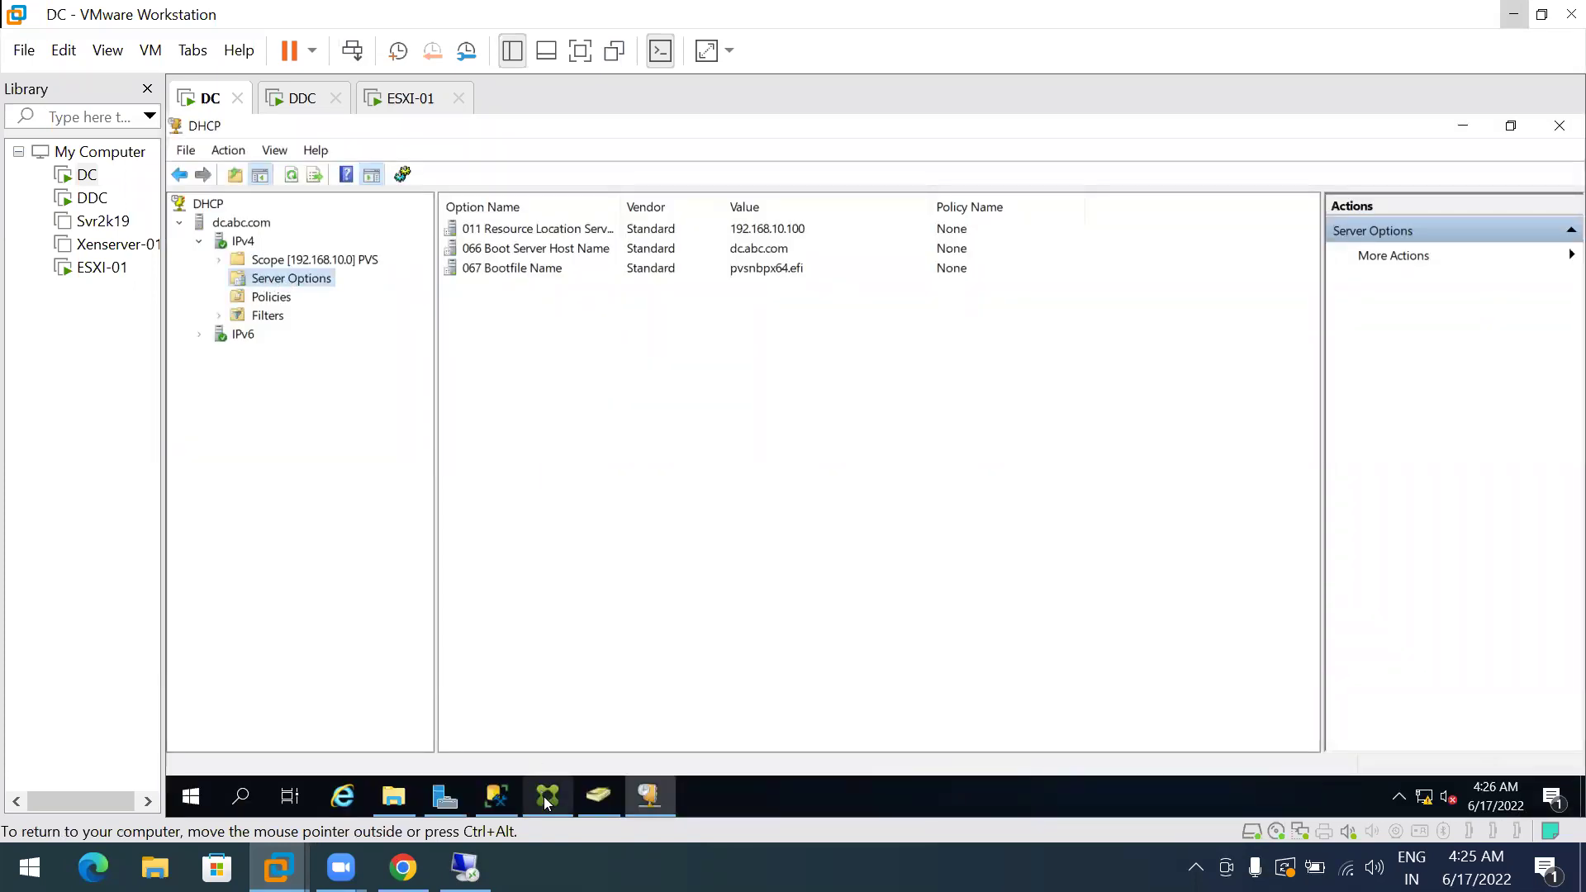
Refresh the Windows device collection in Citrix Provisioning Console and check the Svr2k19-02-TD target device entry
click(547, 798)
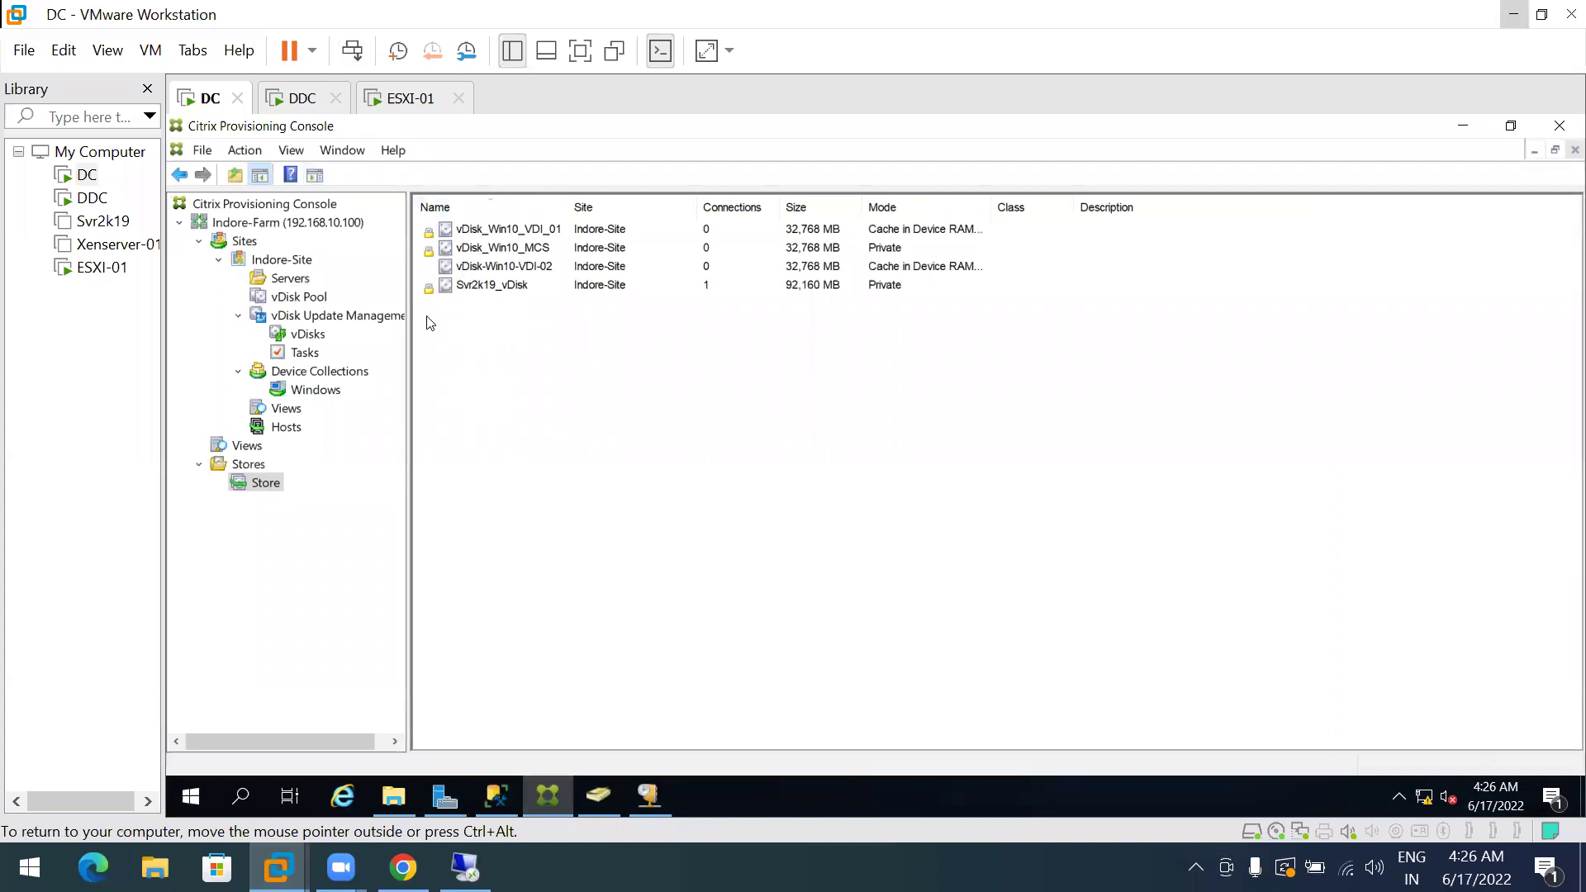
click(301, 391)
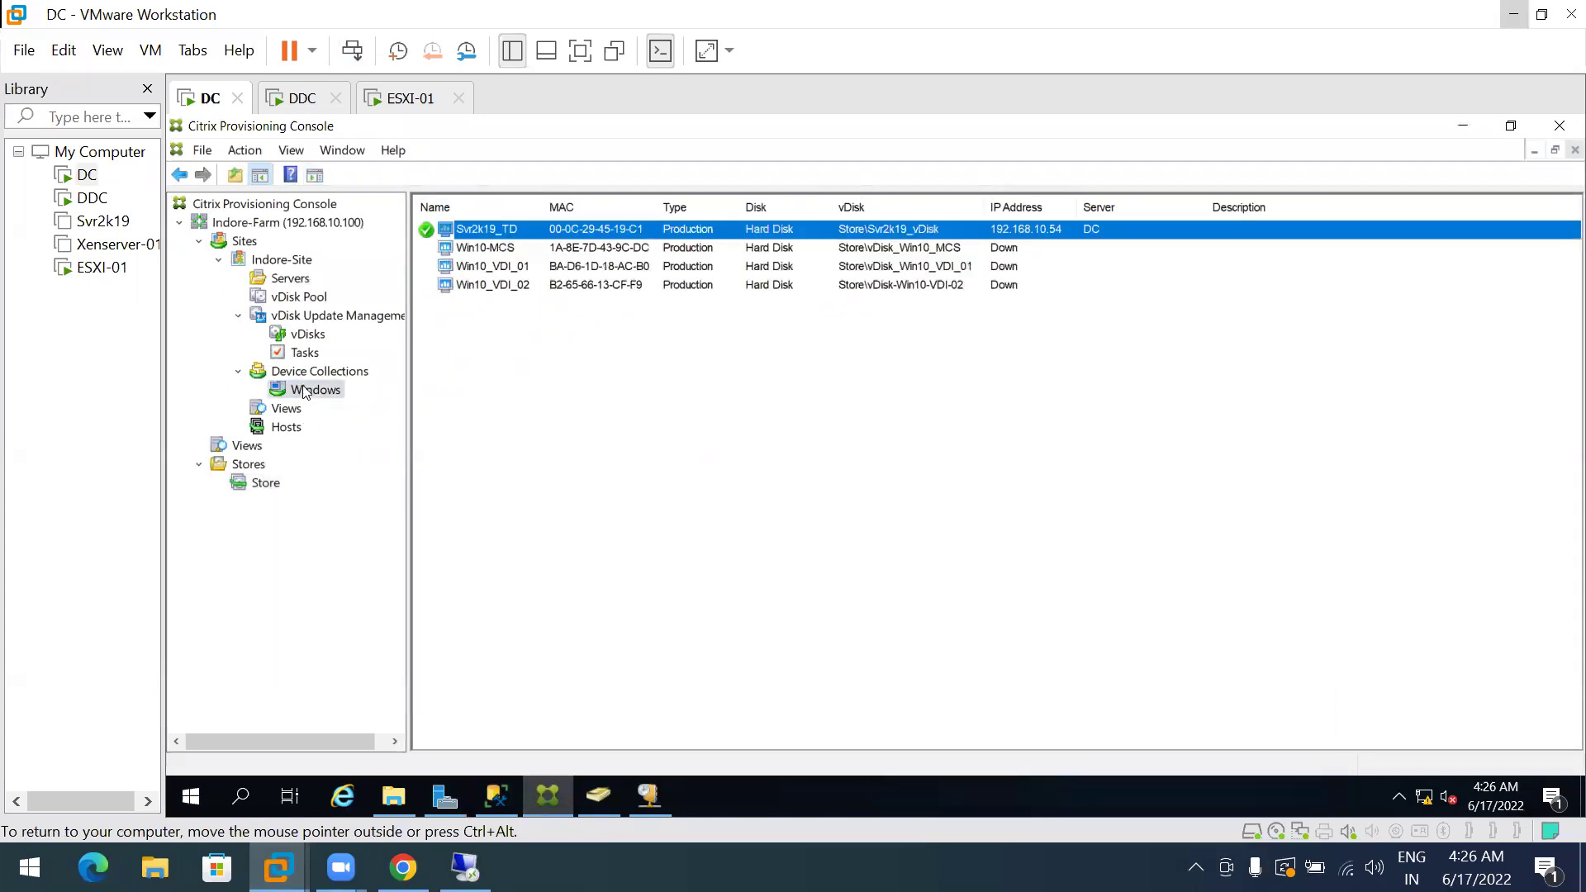
right_click(299, 393)
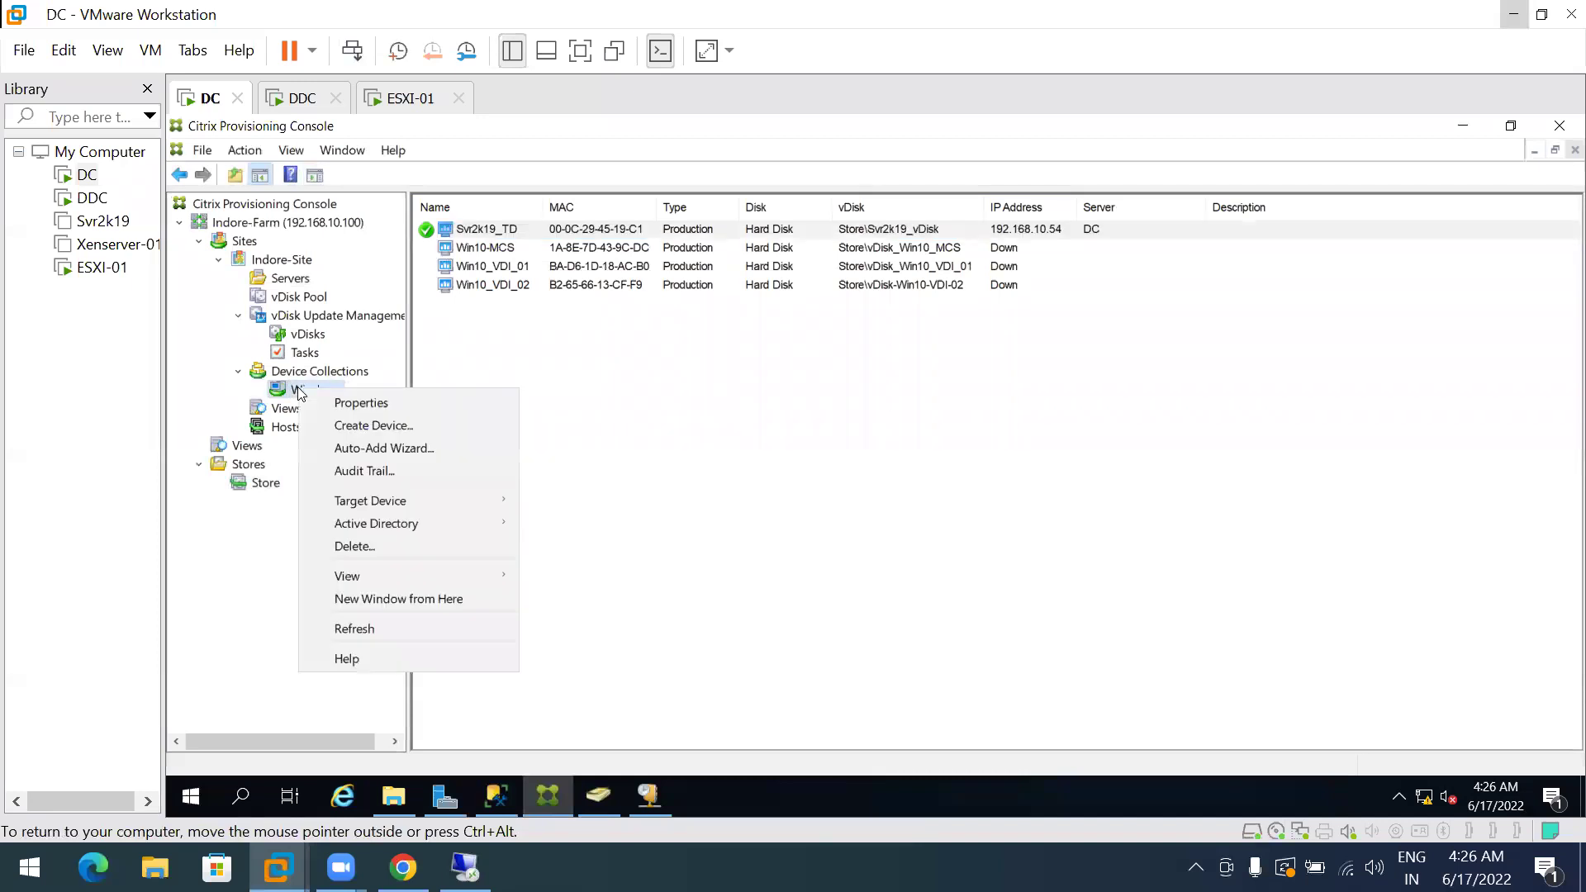
click(373, 626)
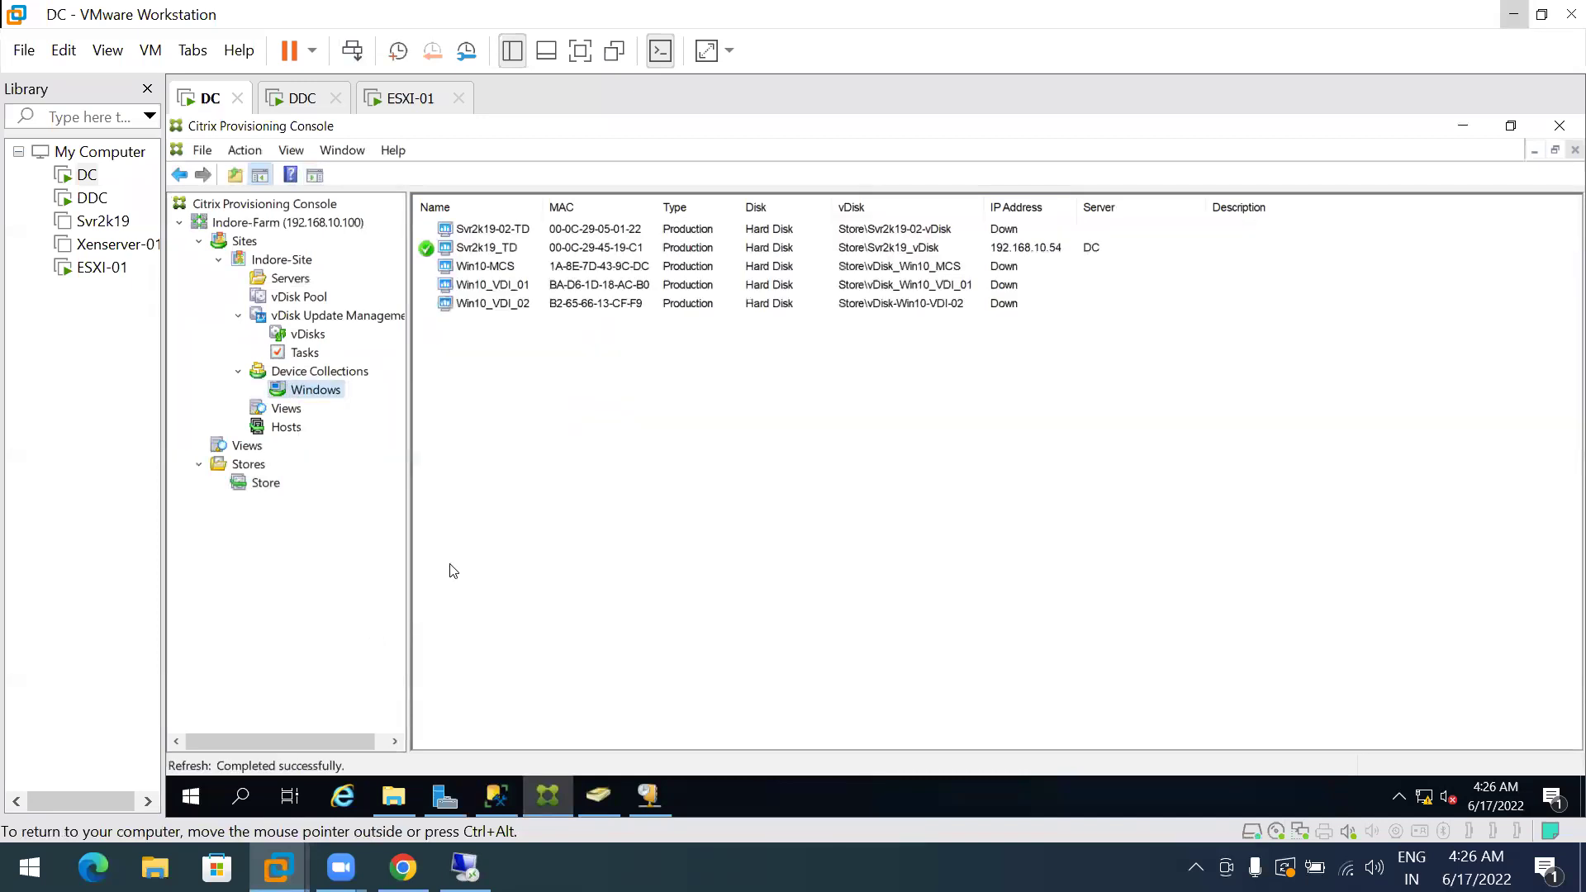
click(484, 232)
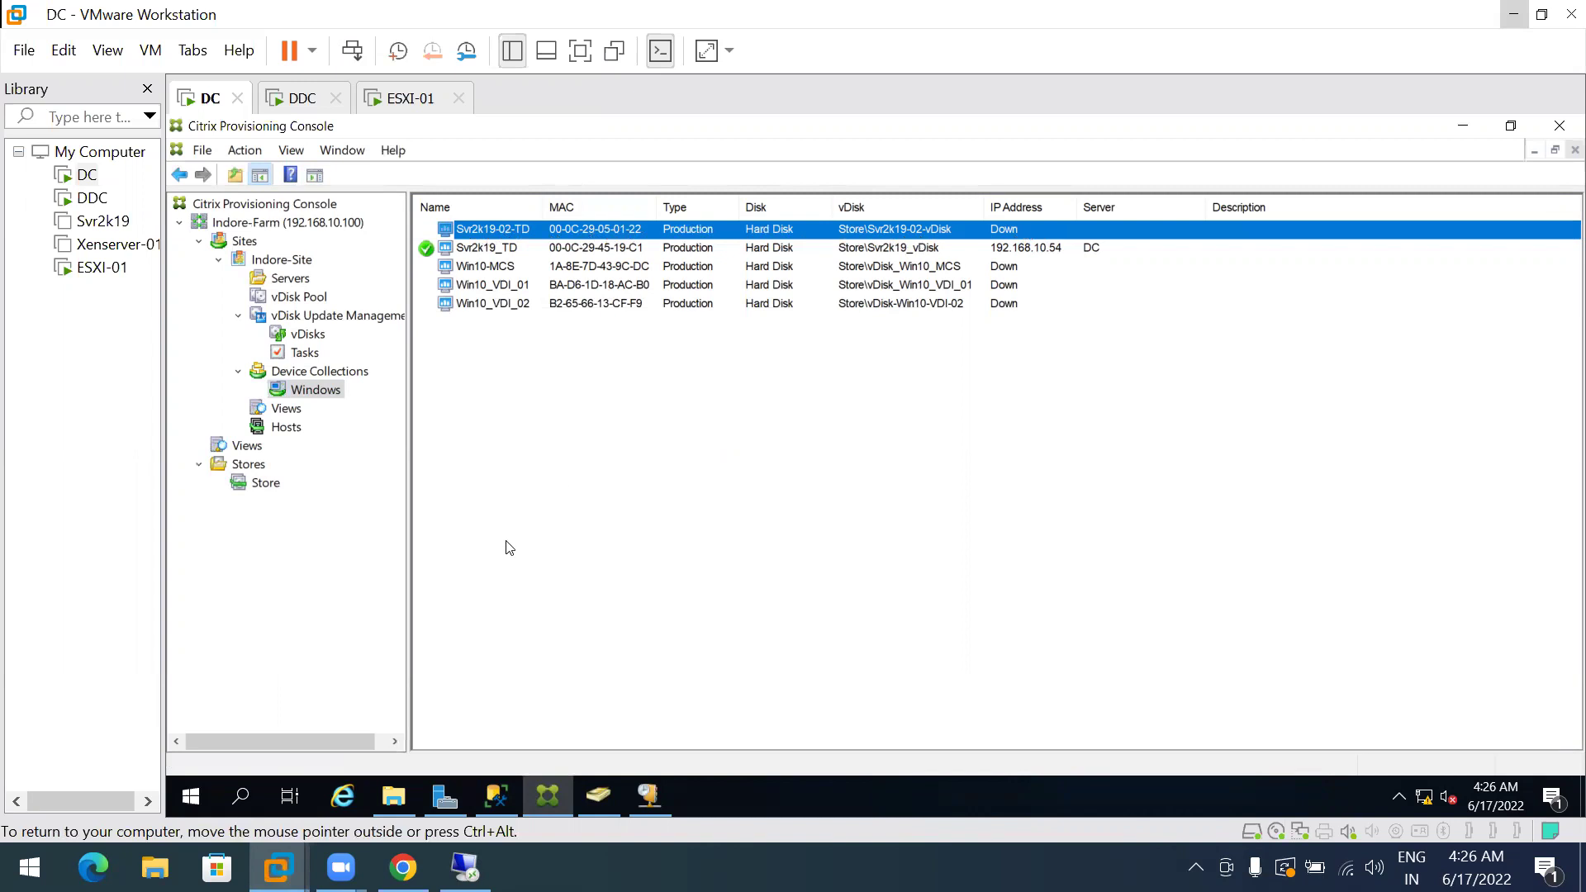
Return to the 192.168.10.55 remote session and move the ngen.exe console aside to check the Imaging Wizard's progress
click(465, 868)
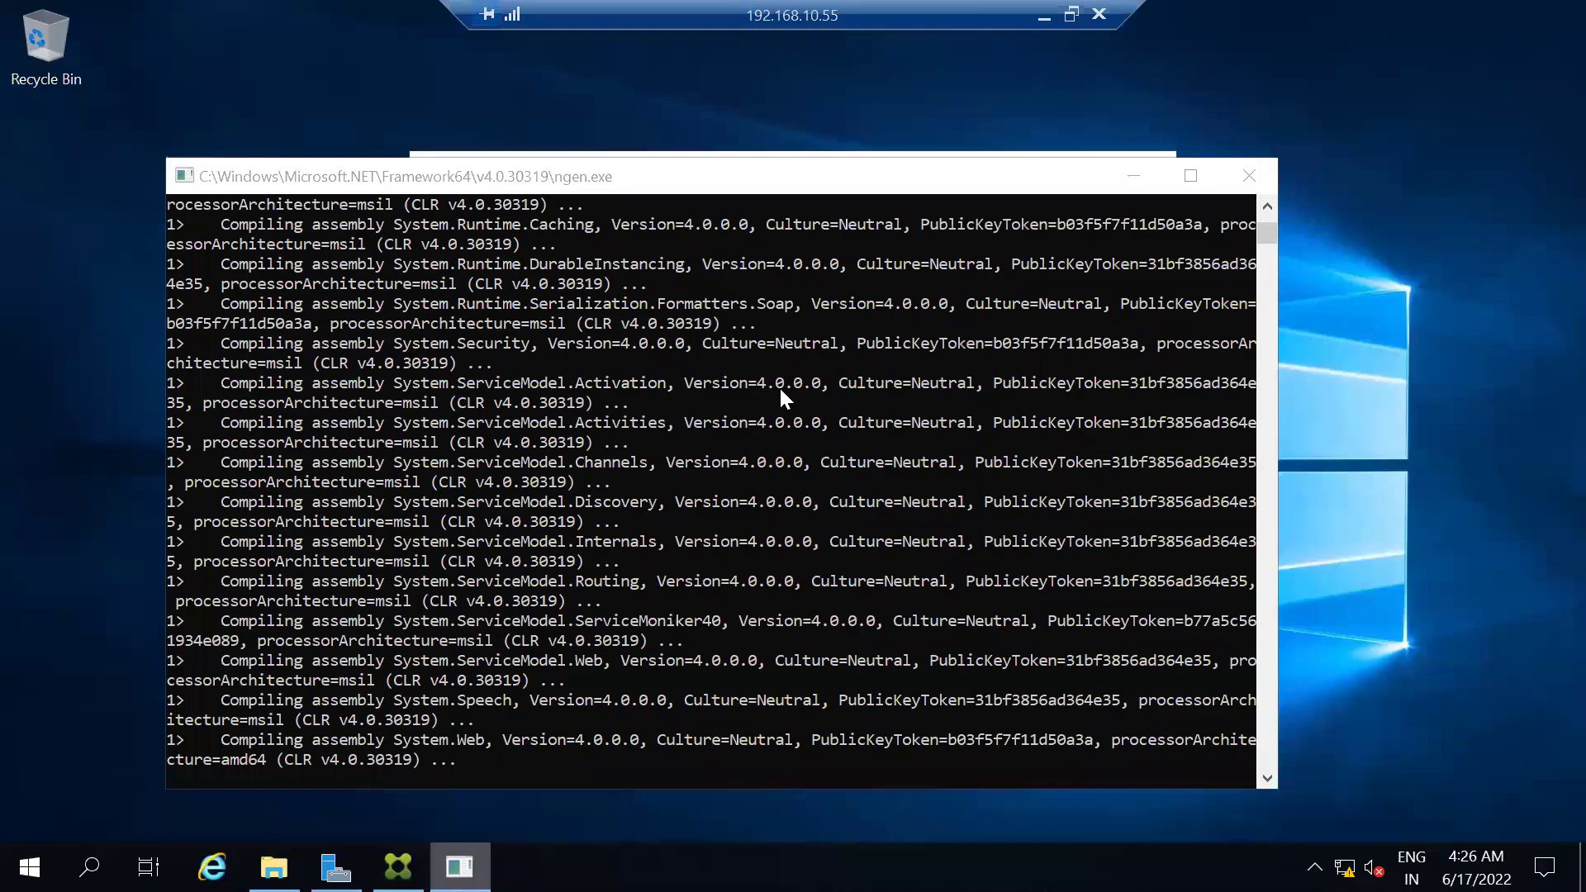
drag(440, 183, 747, 178)
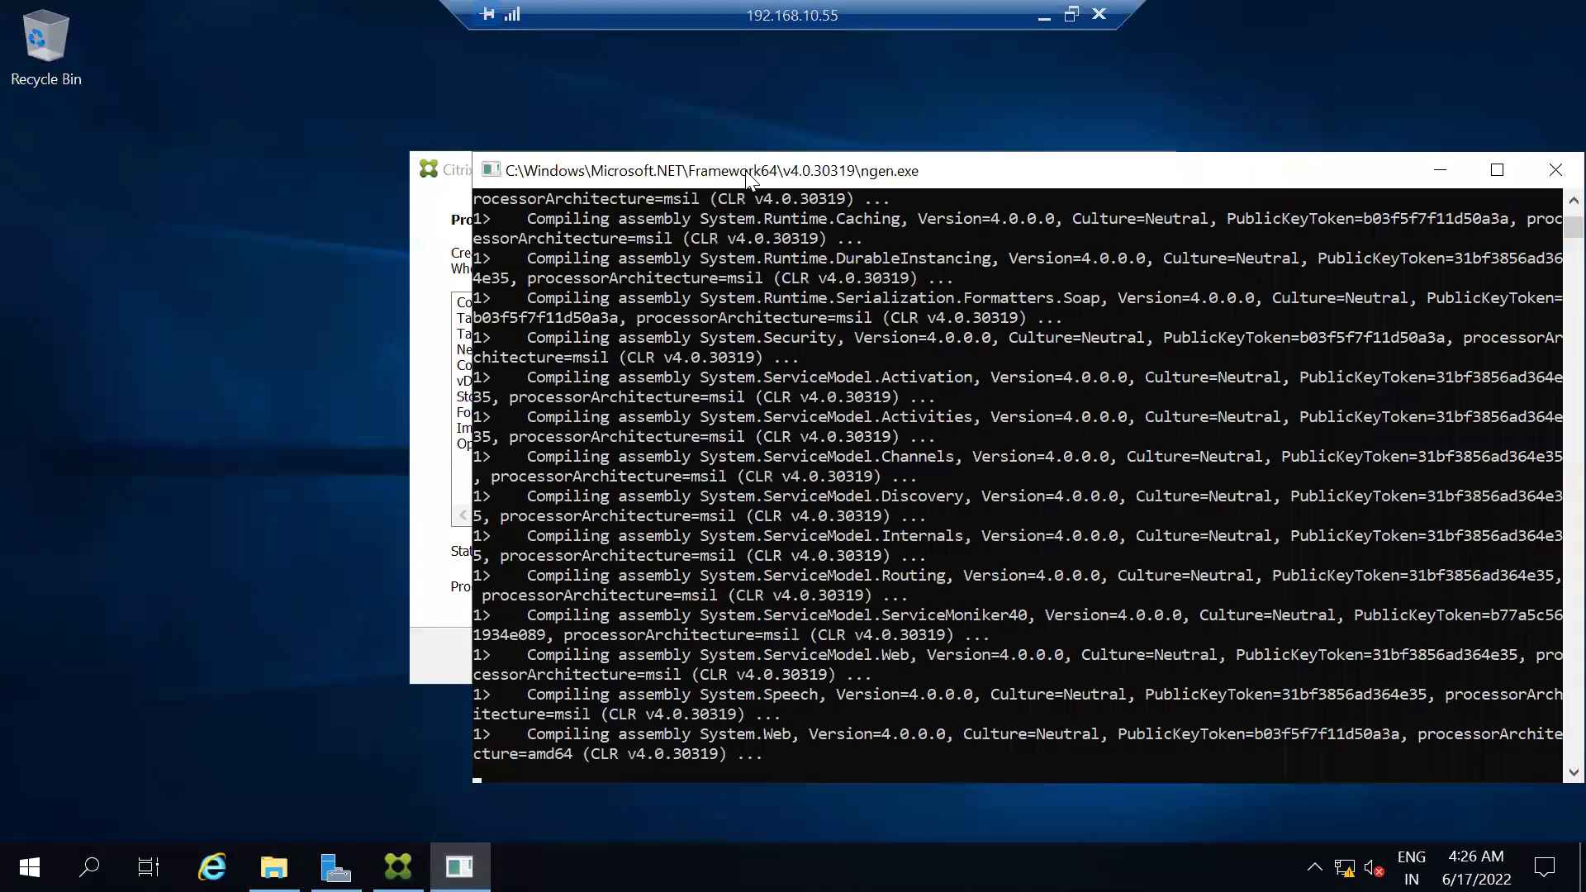
click(452, 171)
drag(579, 176, 333, 160)
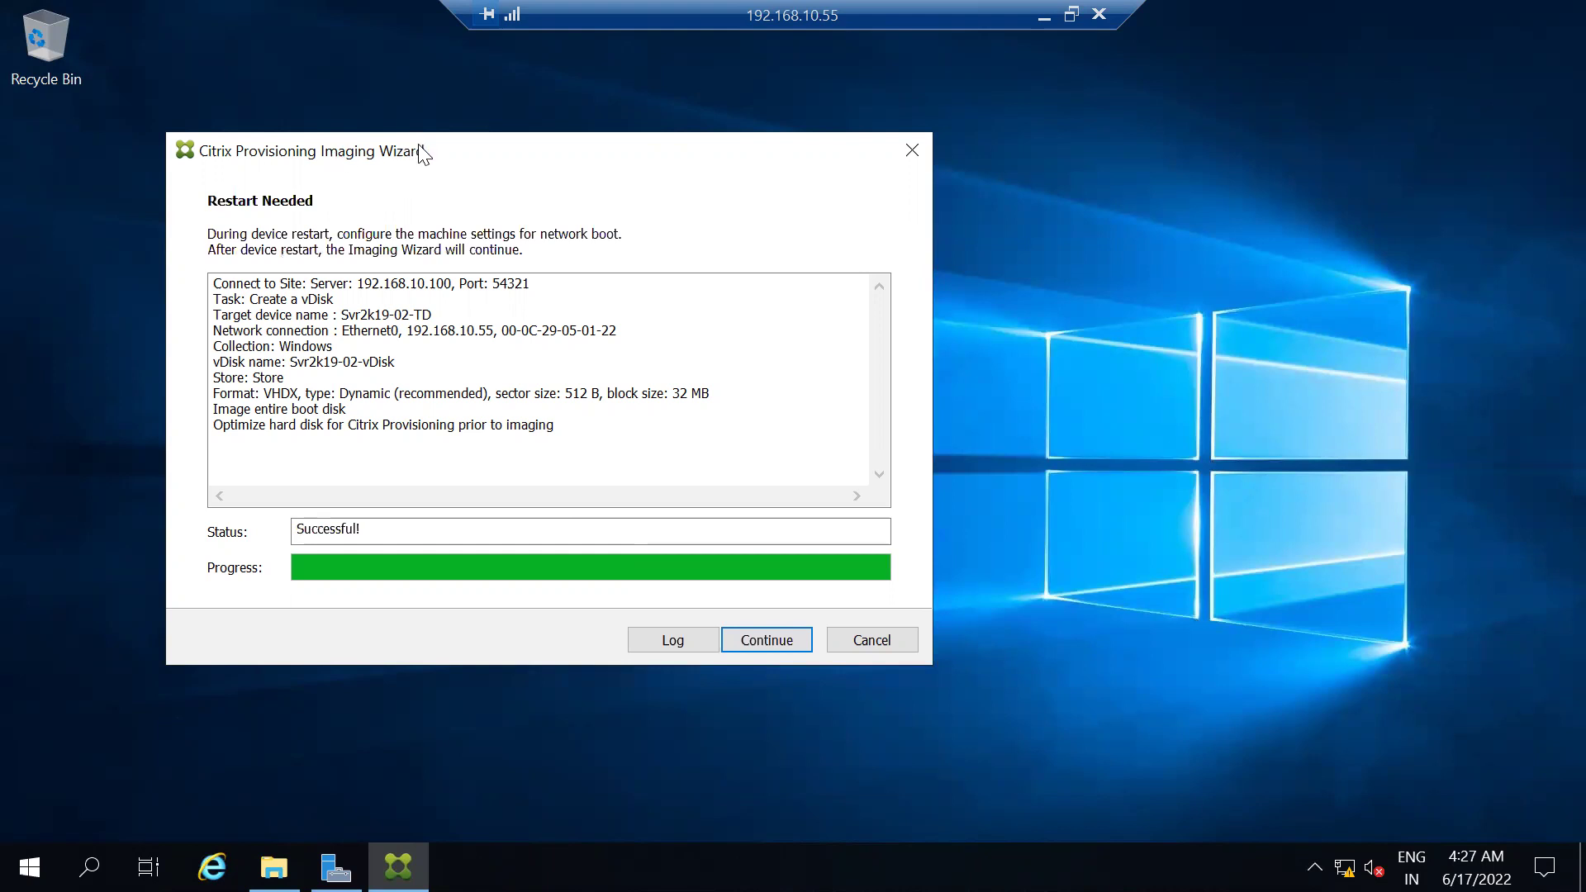
drag(499, 142, 623, 125)
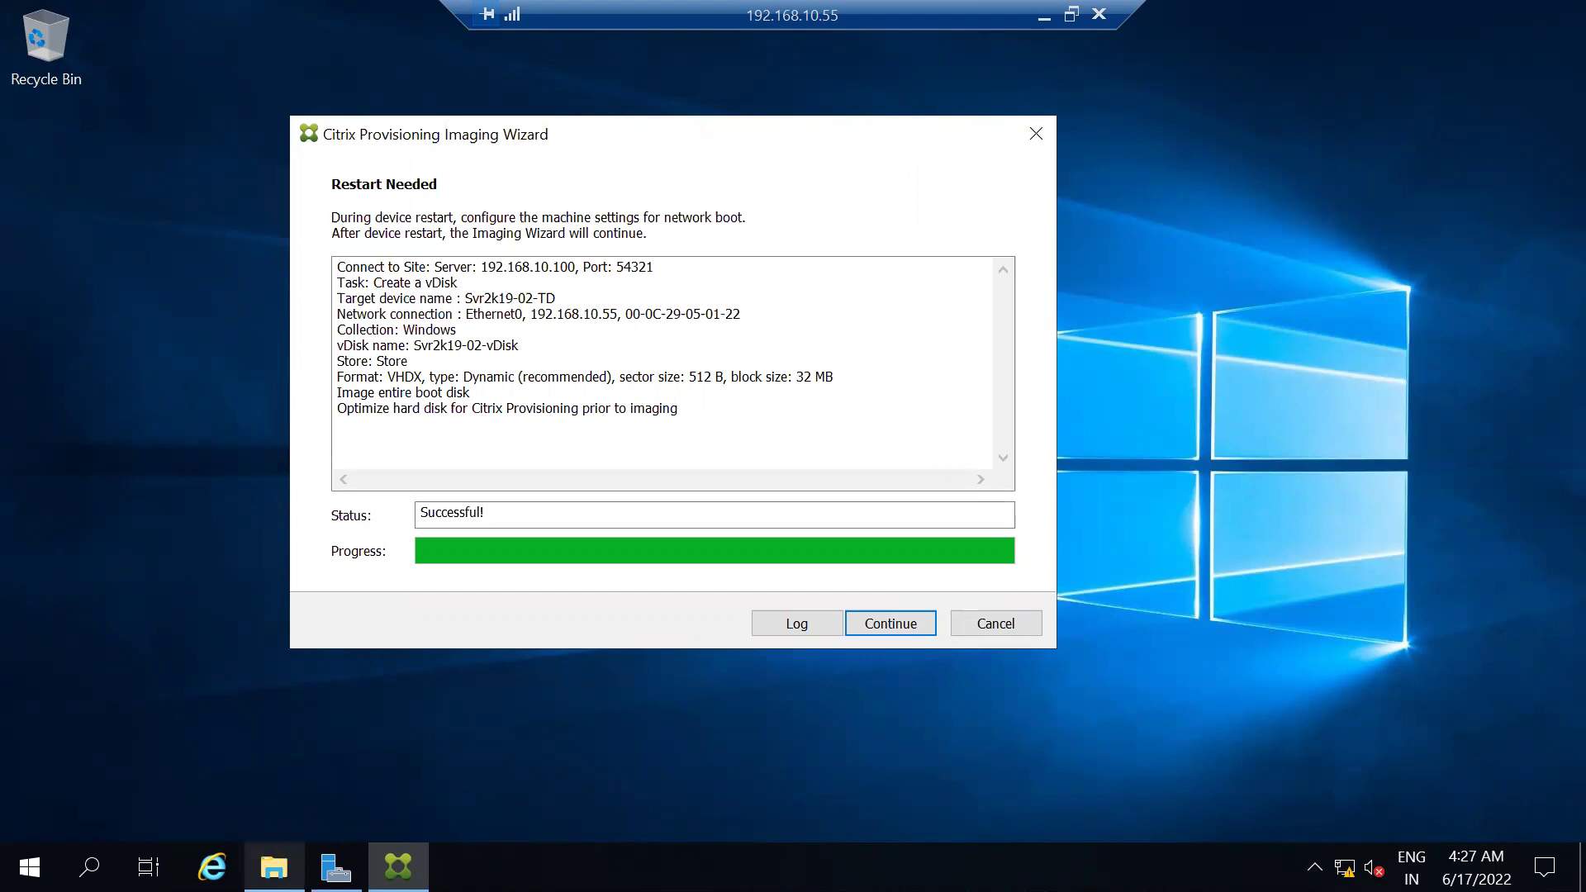
Check the contents of Local Disk (C:), and continue the Imaging Wizard to the reboot or shut down choice
click(273, 867)
double_click(657, 550)
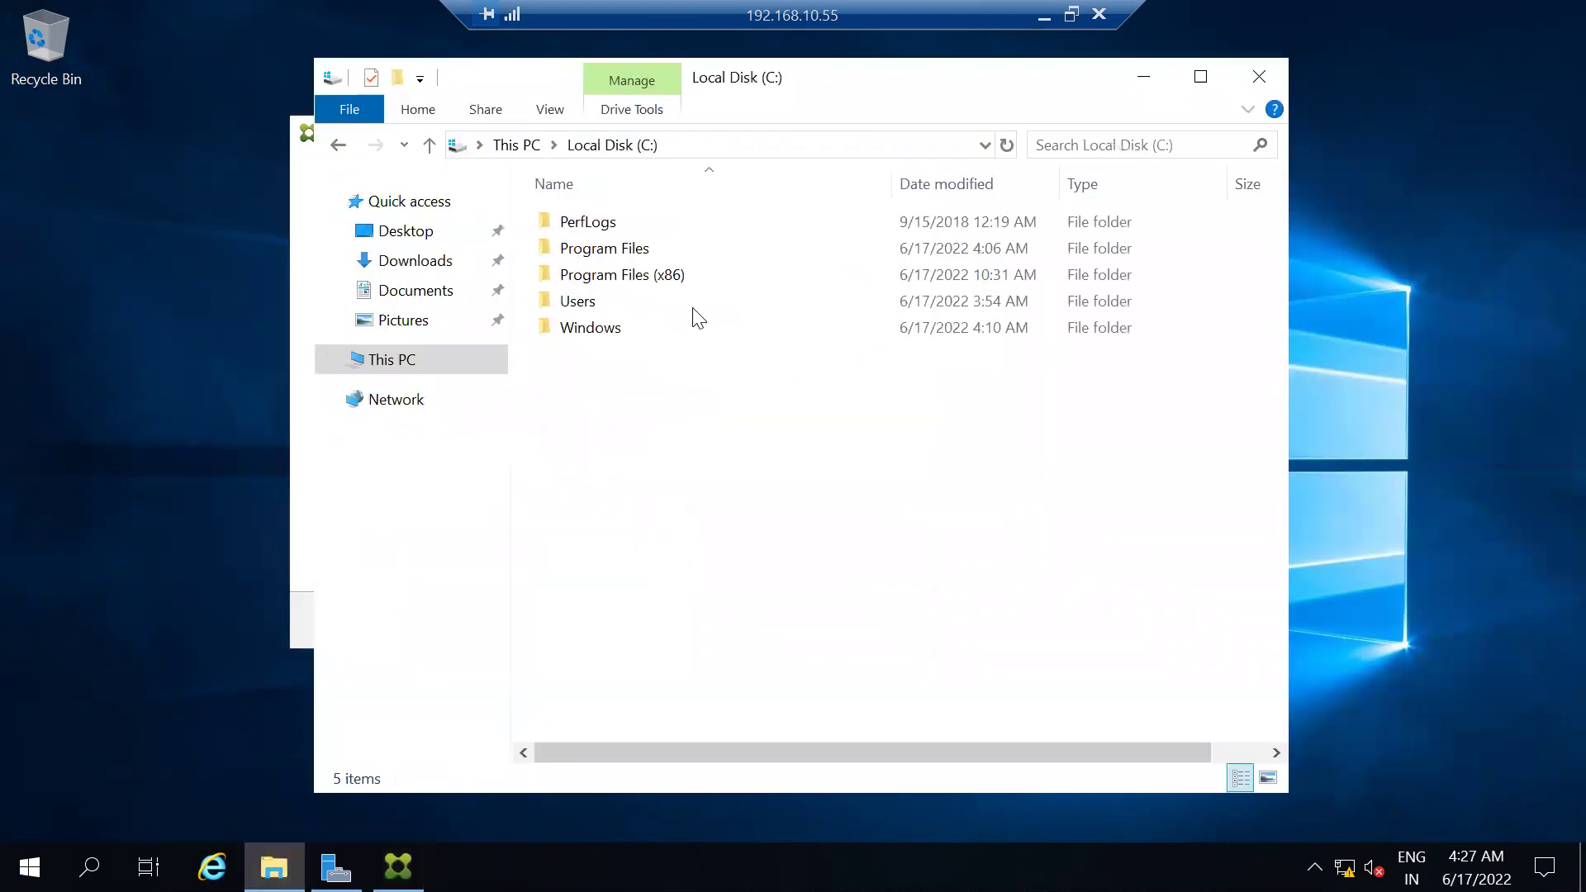
click(1259, 76)
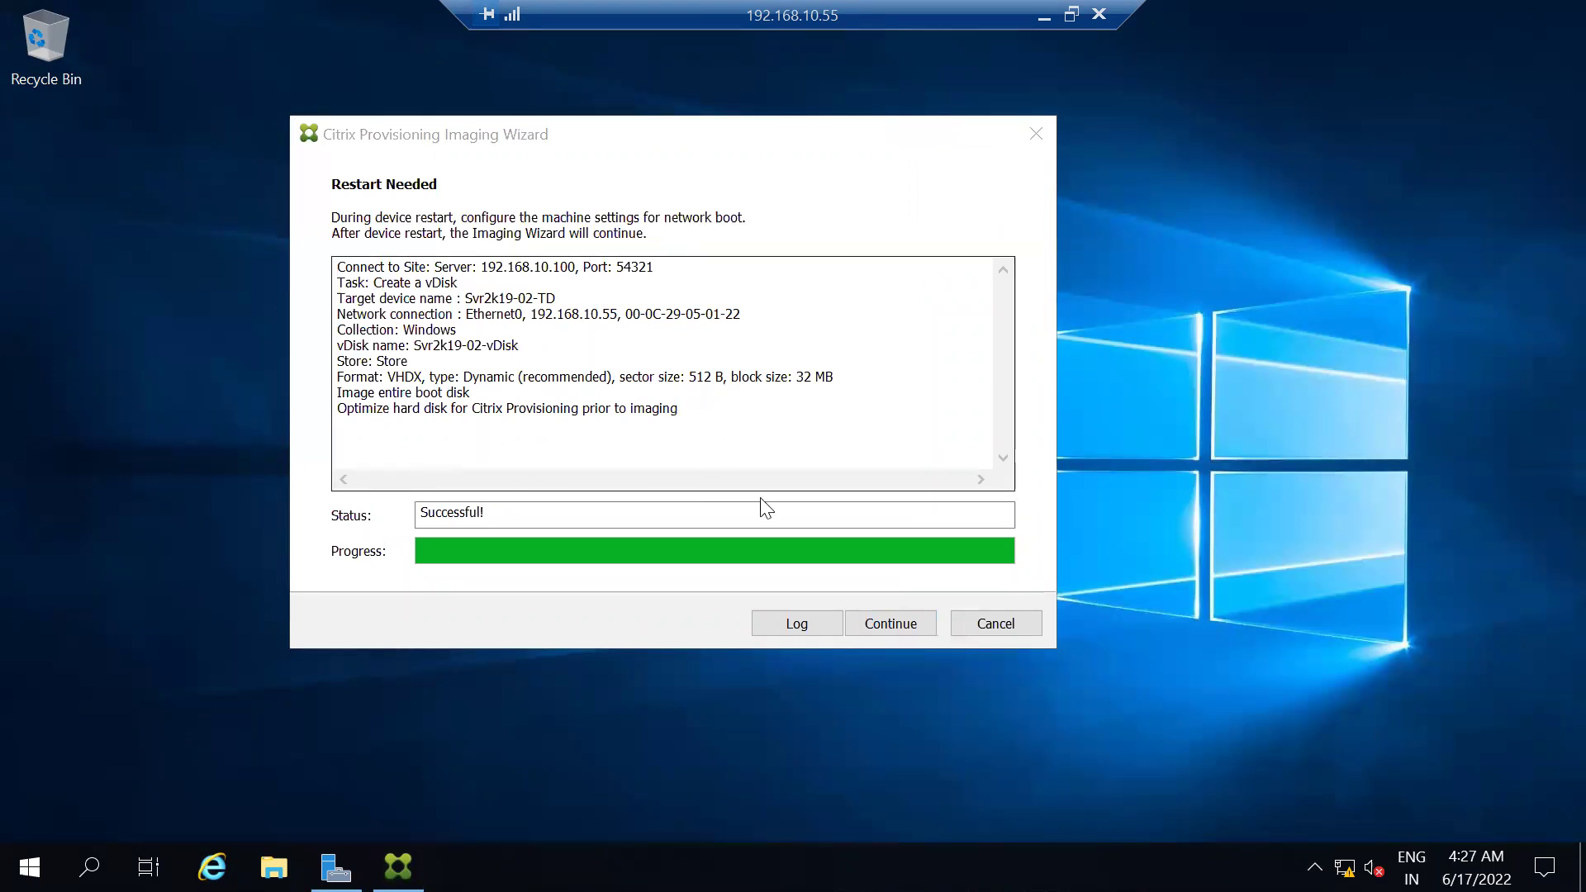
click(869, 625)
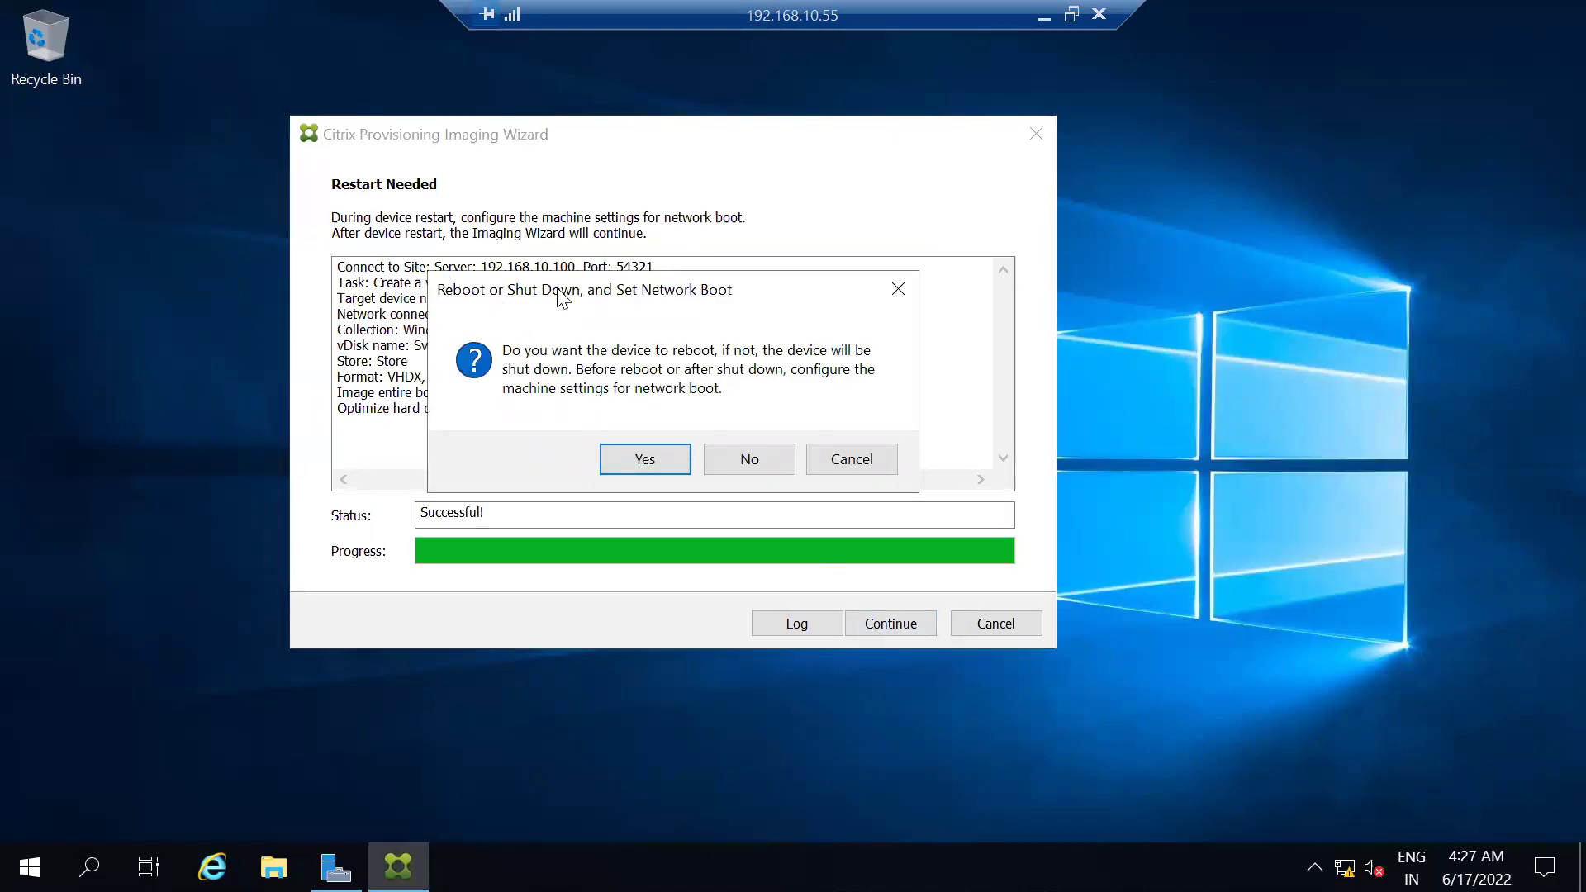
drag(566, 298, 564, 279)
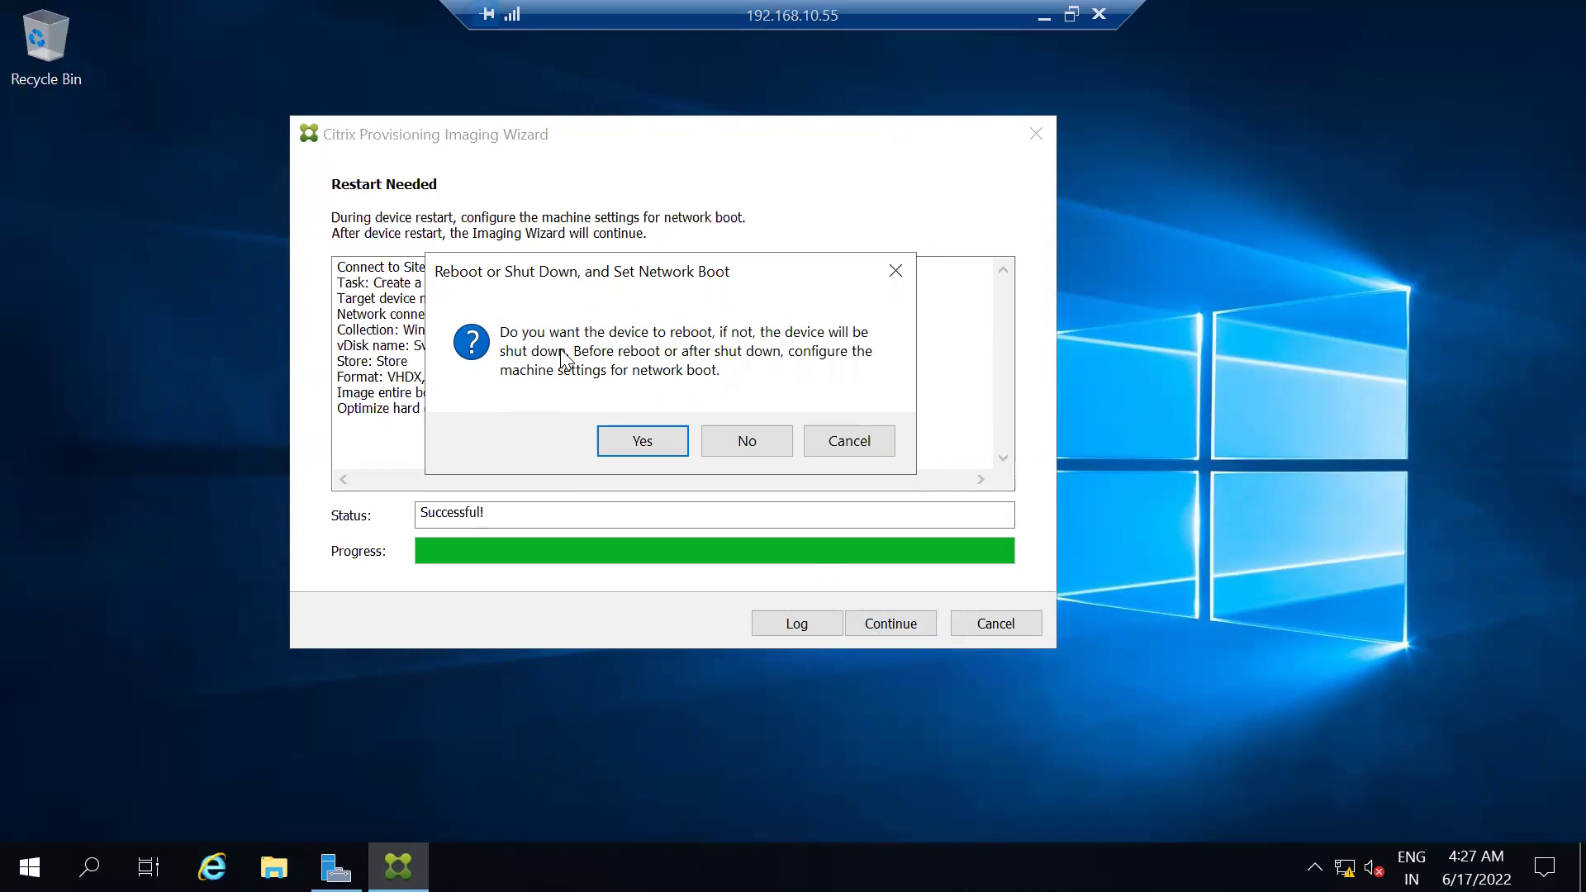
Recheck the contents of Local Disk (C:) and examine the Virtual Disk status in the notification area
click(273, 867)
click(404, 369)
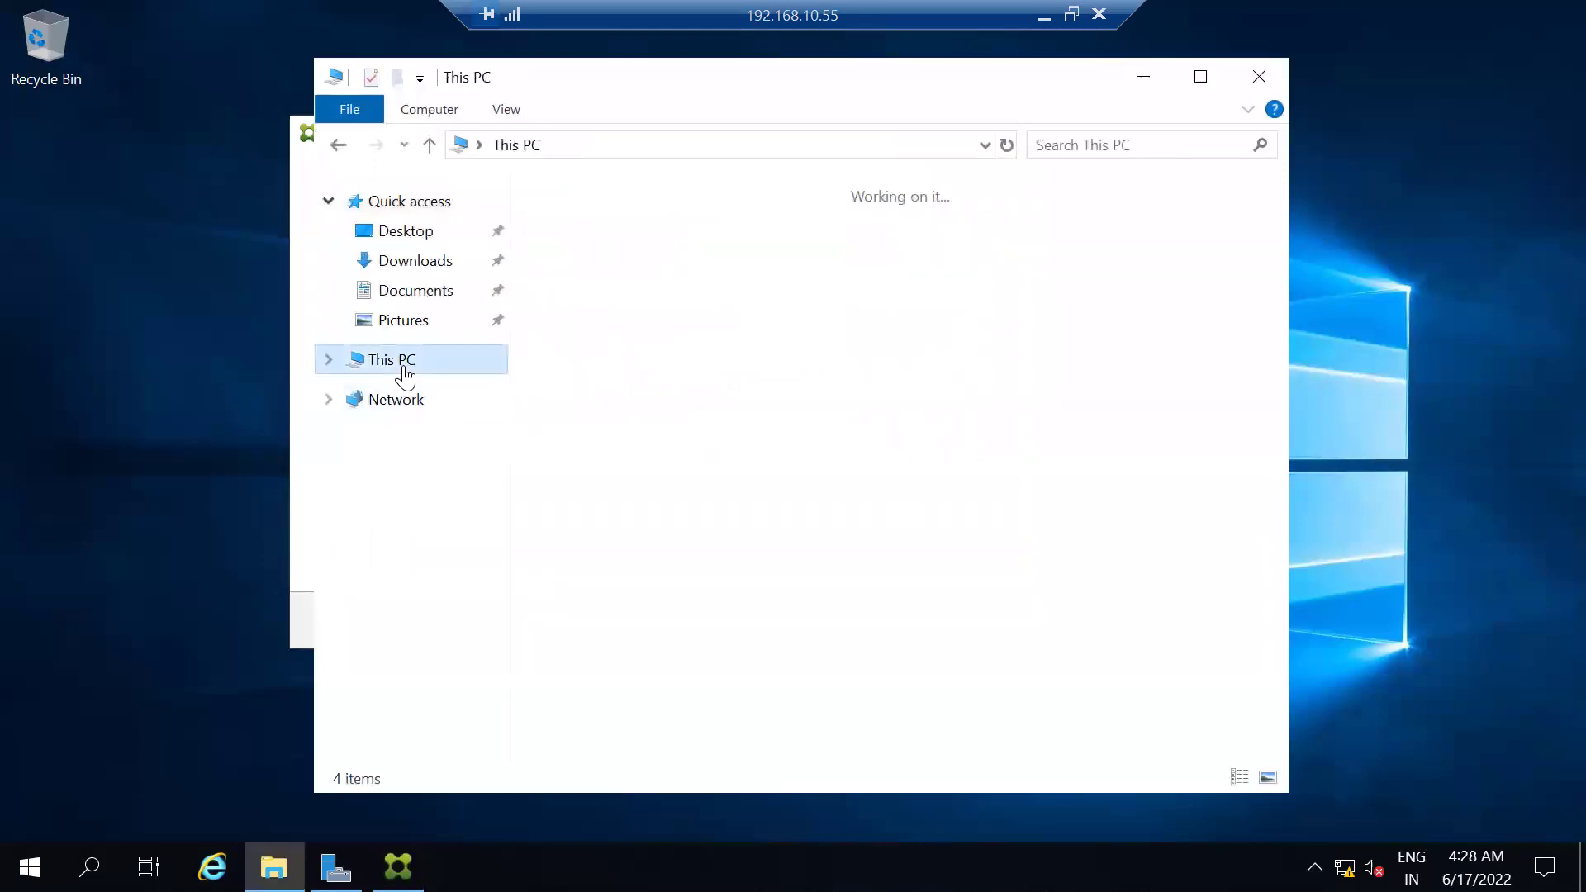
double_click(656, 576)
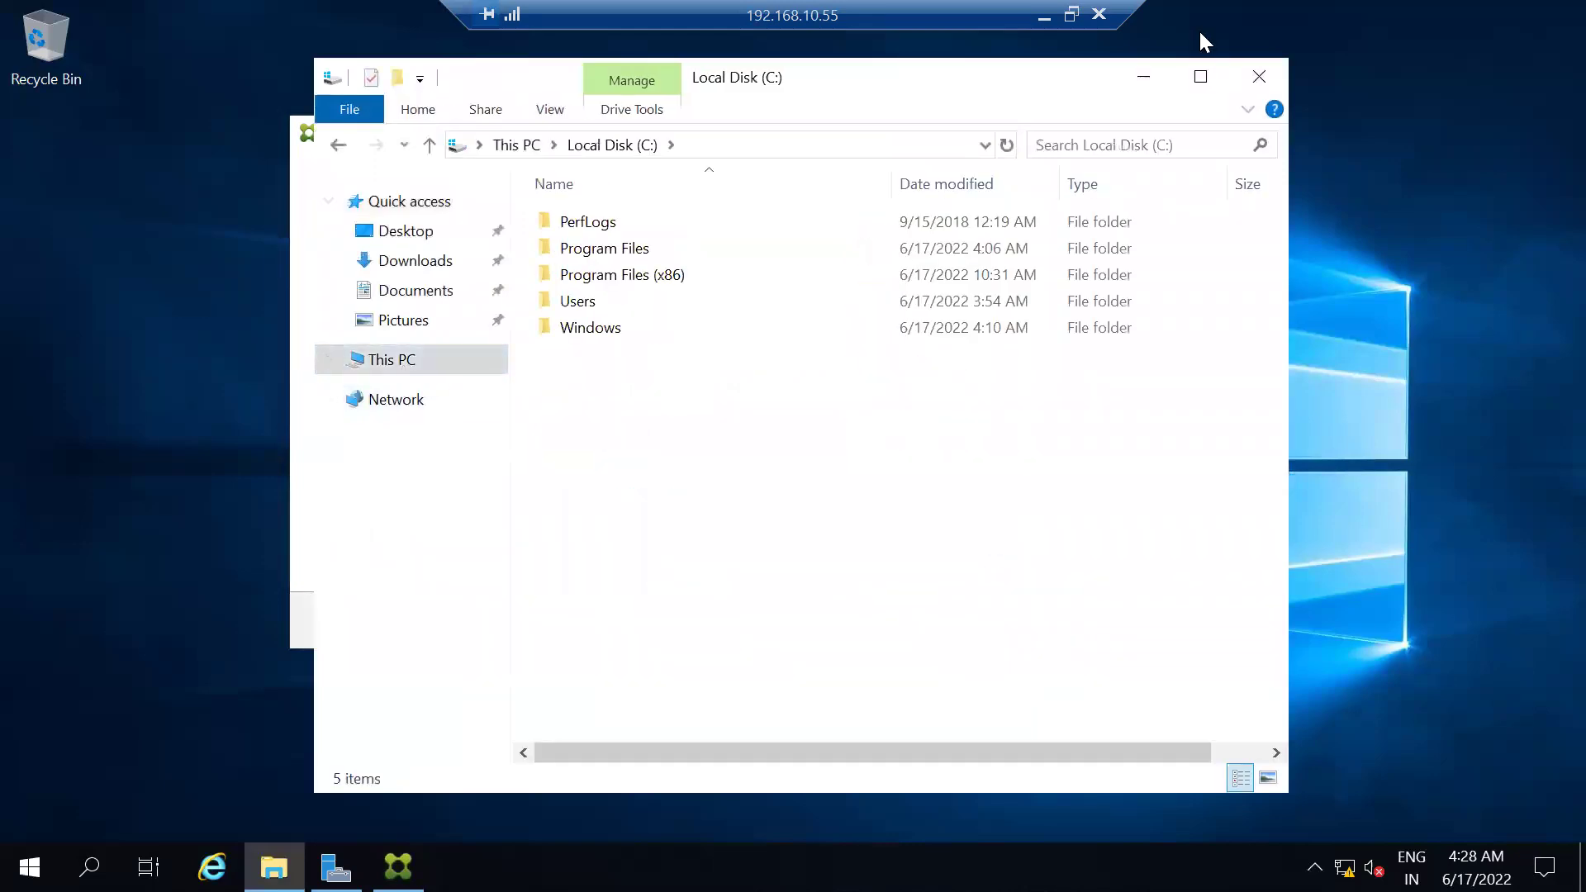
click(1261, 77)
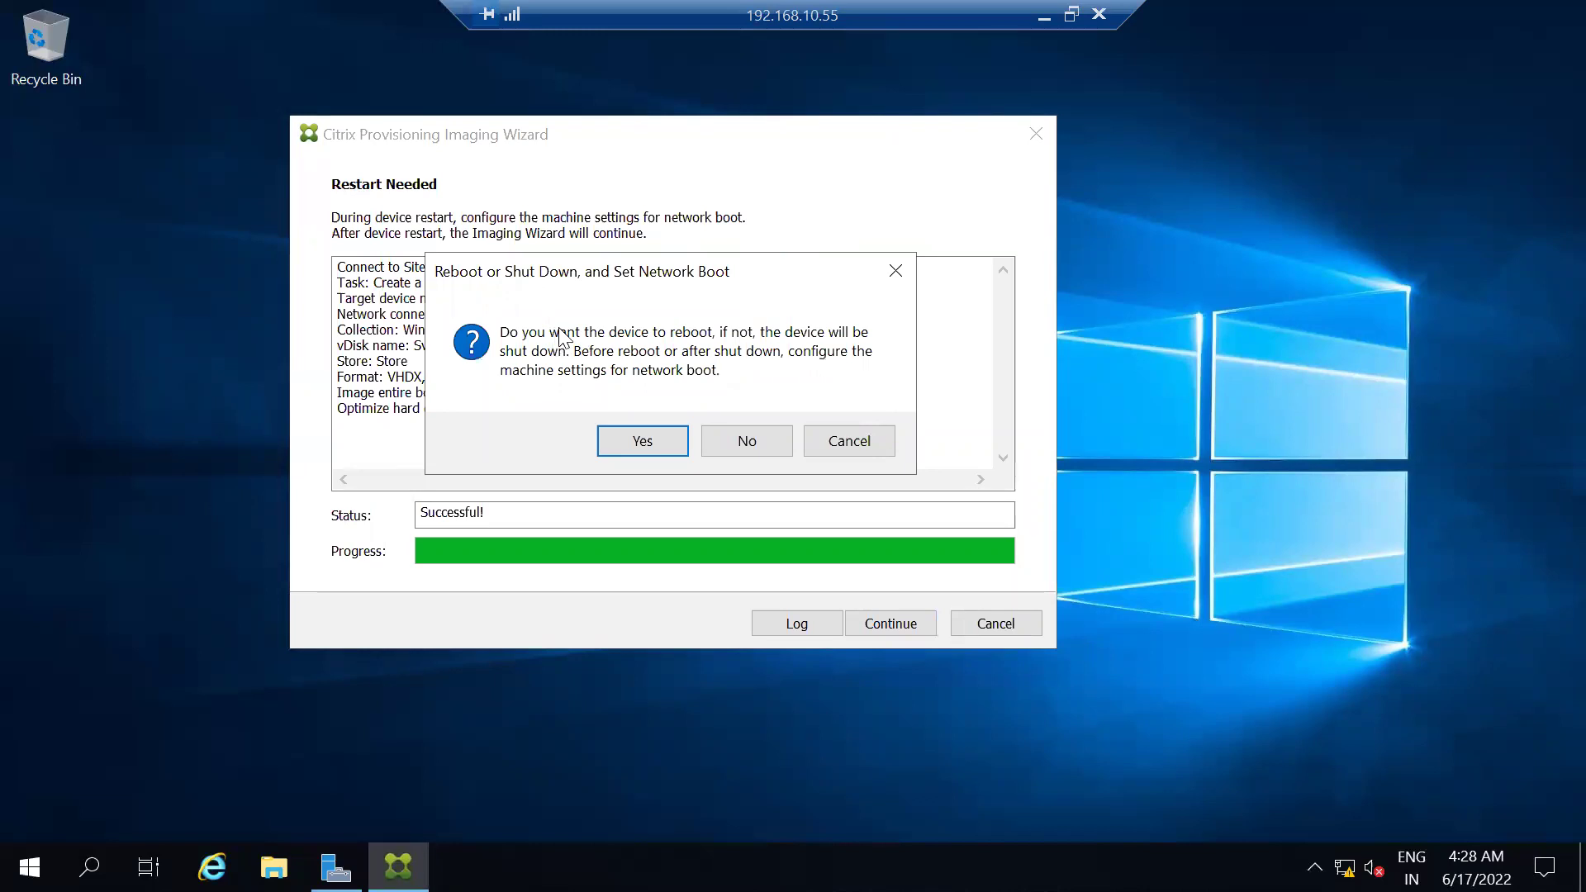
click(1314, 867)
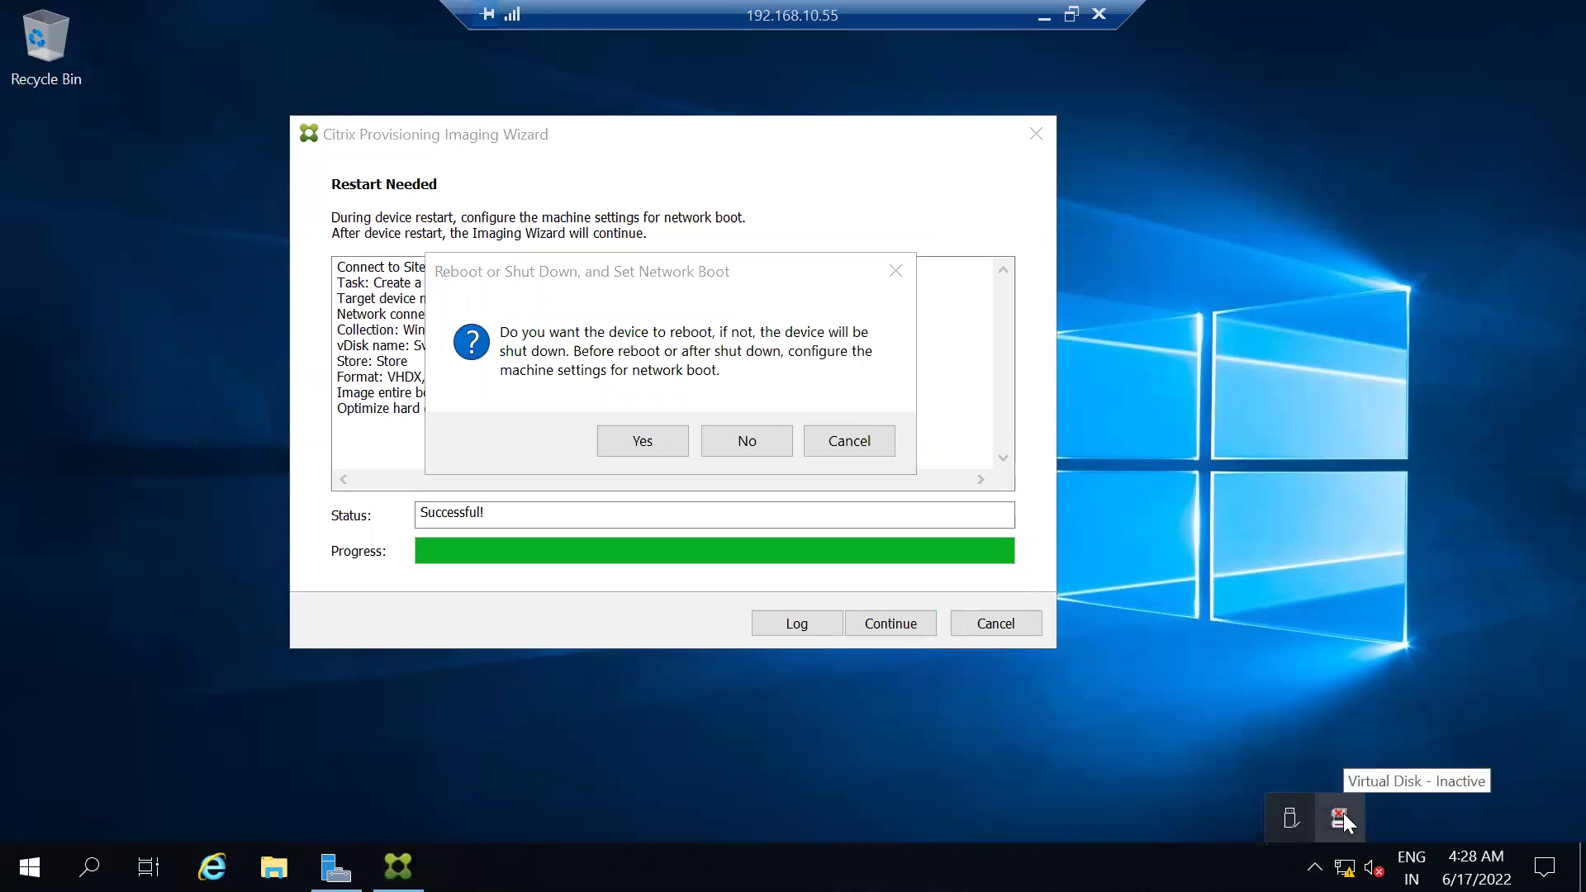
drag(555, 275, 661, 264)
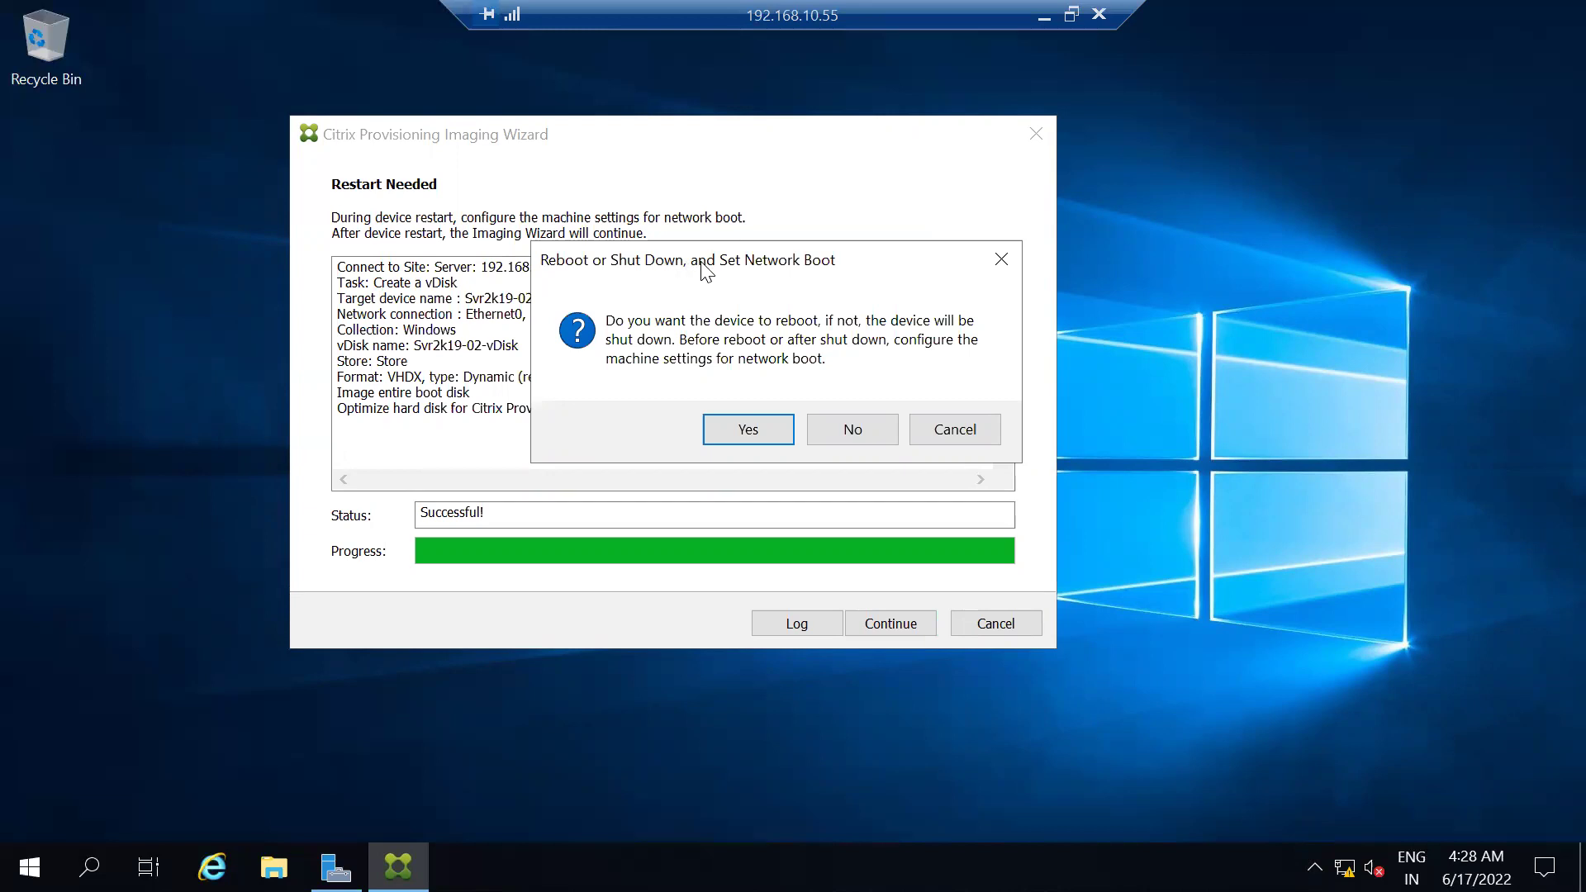
drag(702, 269, 641, 272)
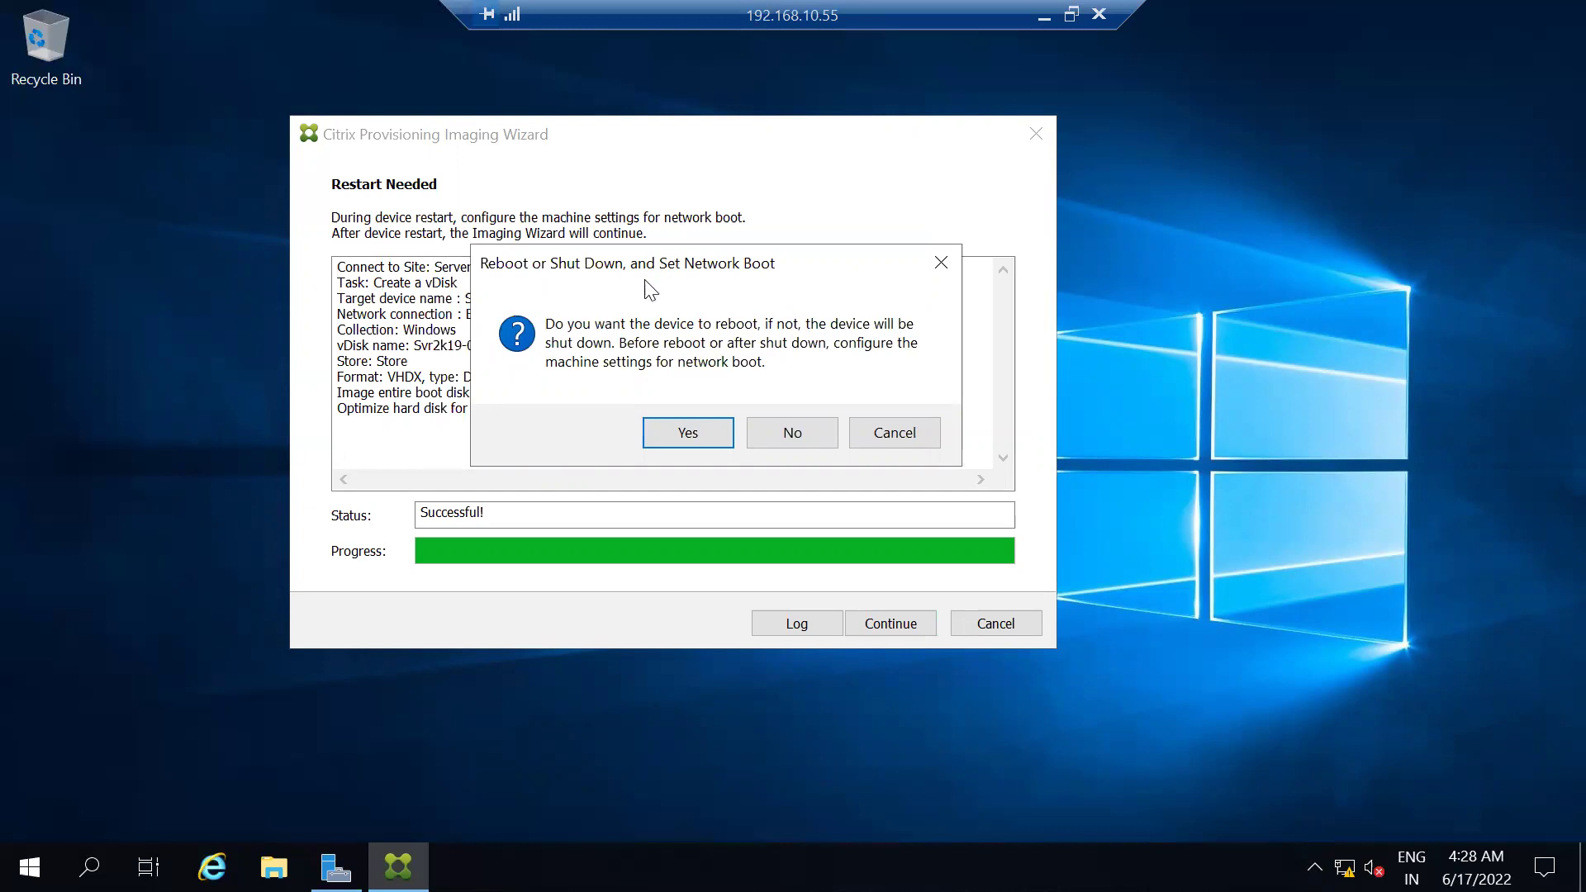
Switch to VMware ESXi in the browser, open the Svr2k19_02 machine's settings for editing and review its virtual hardware
click(1040, 19)
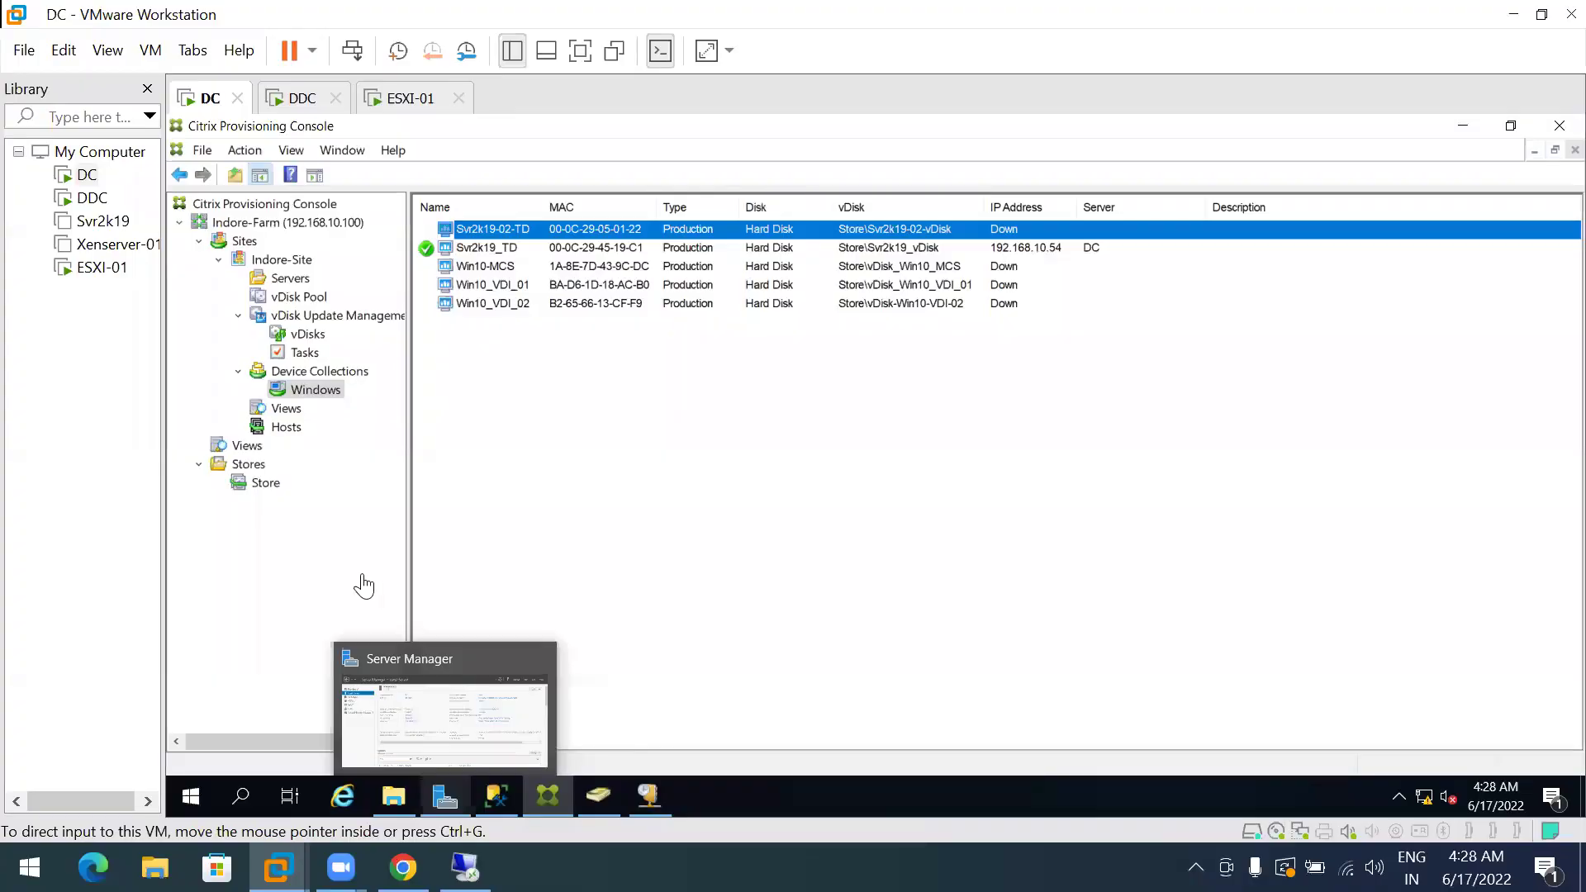
click(403, 868)
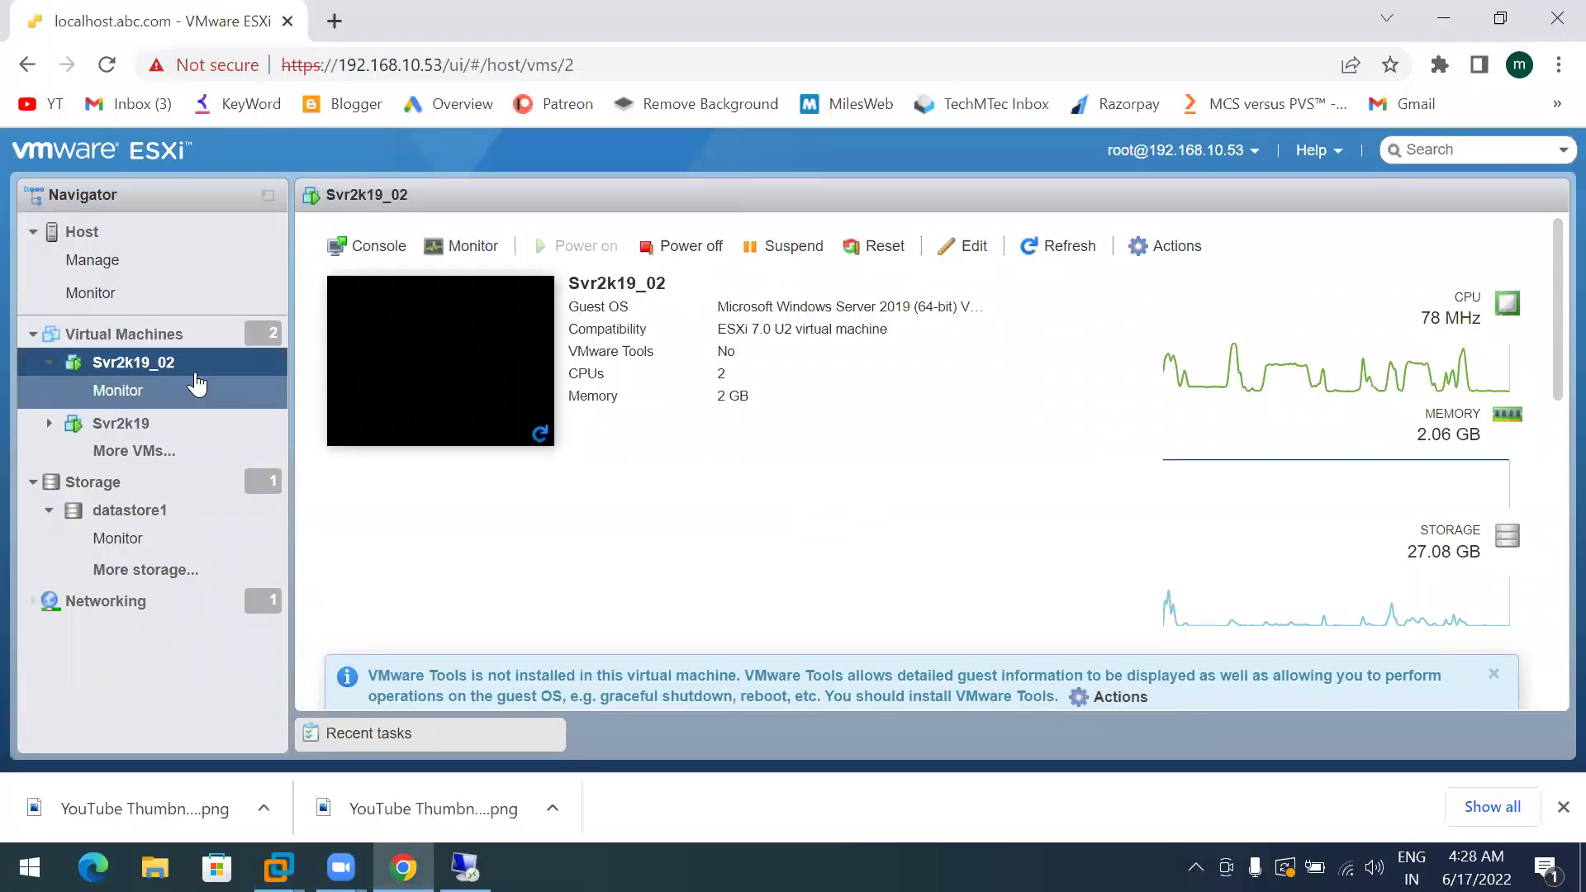
click(972, 248)
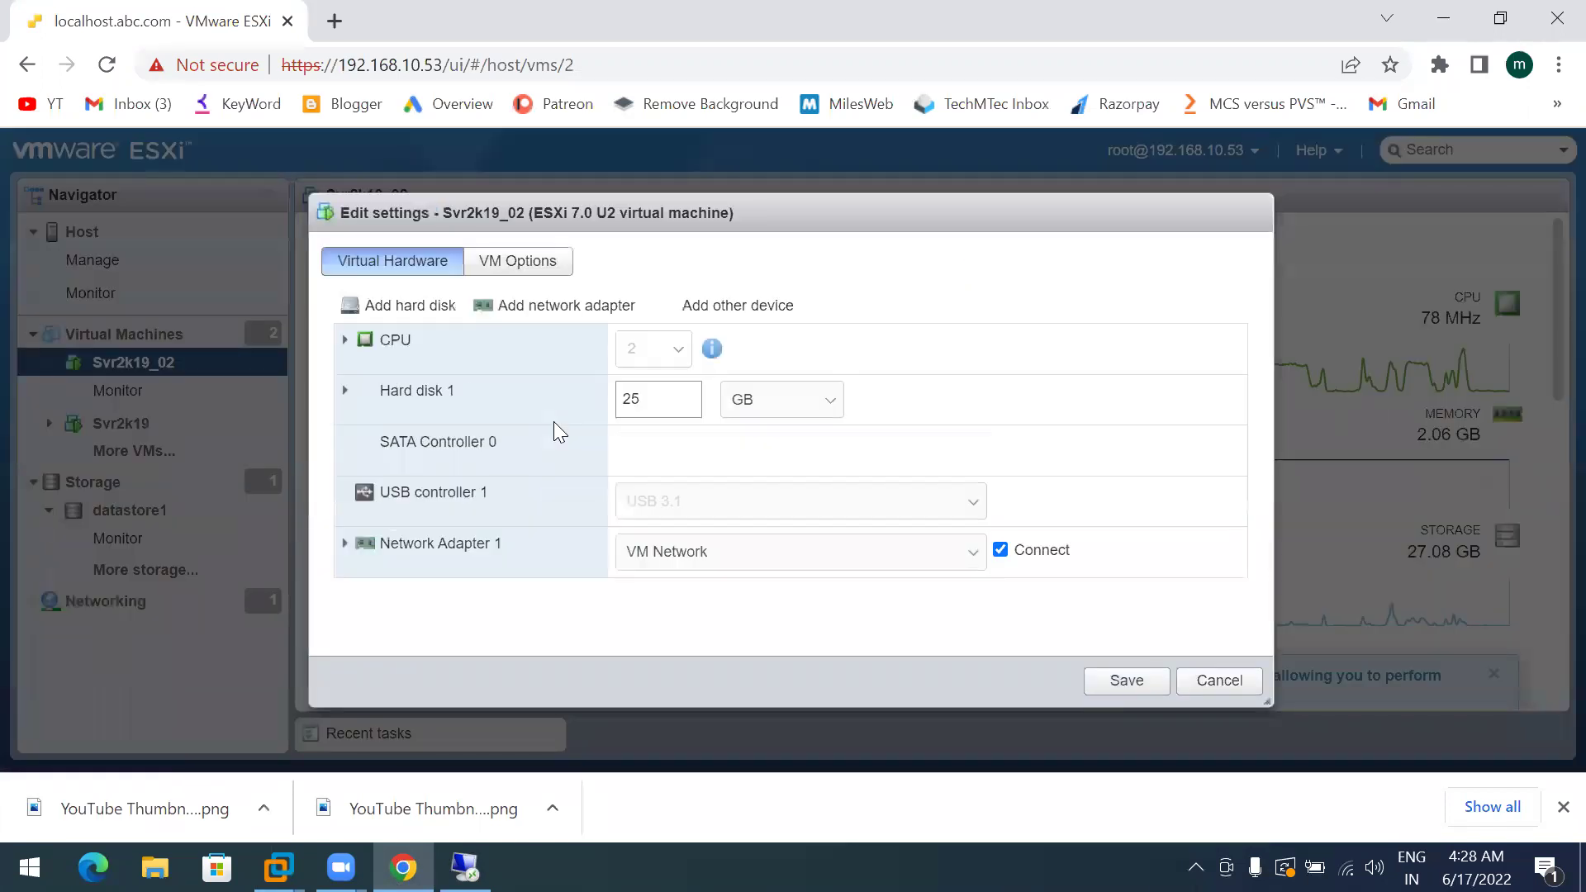
scroll(555, 424, down, 2)
scroll(554, 431, down, 1)
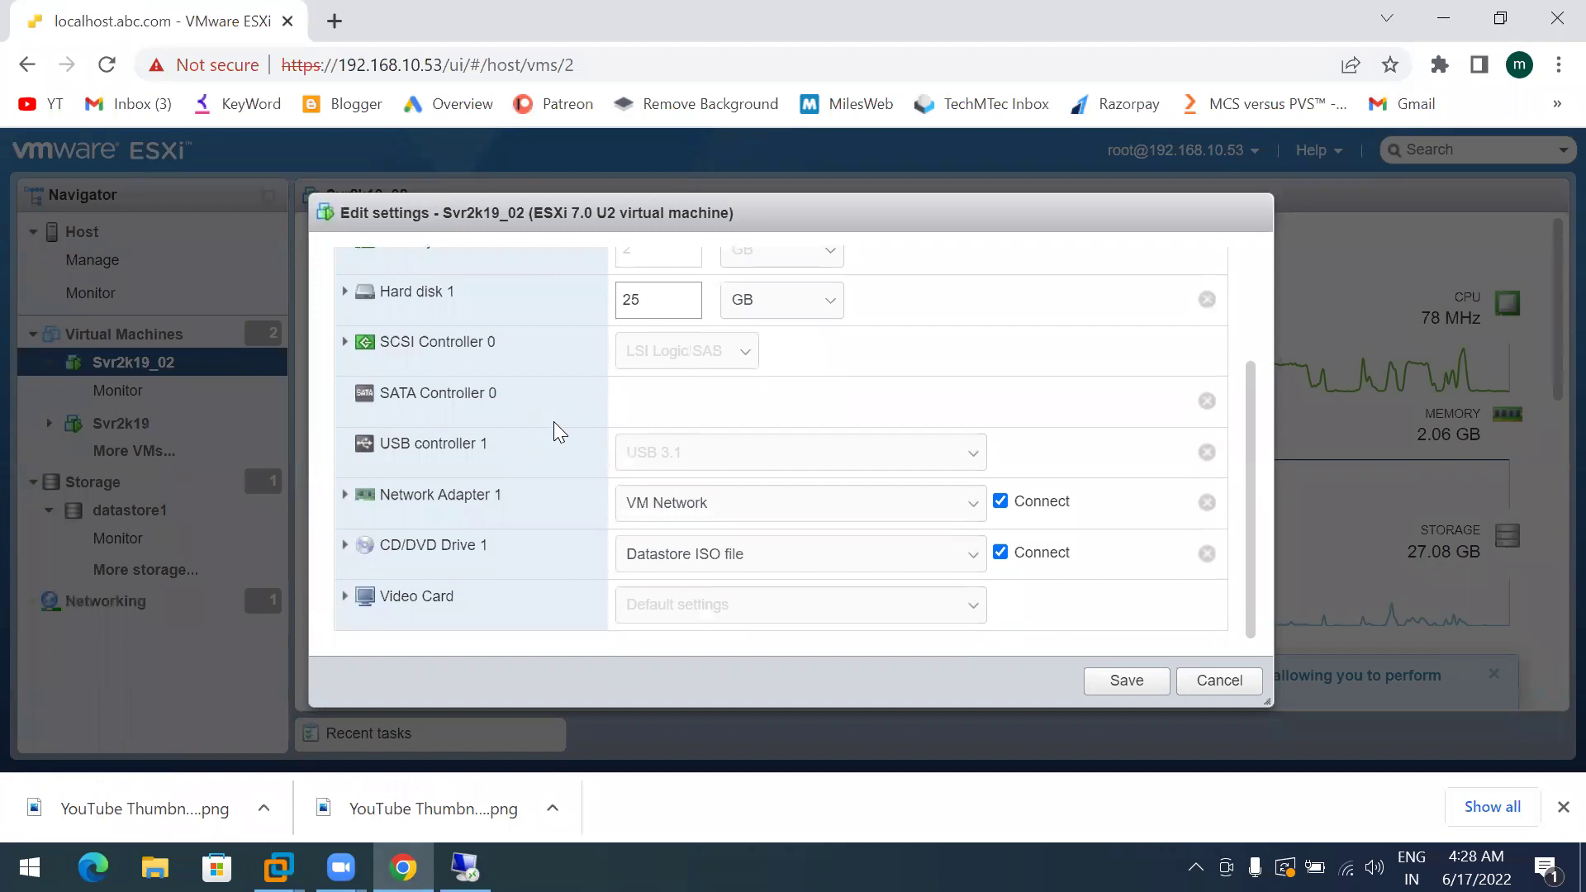
scroll(553, 423, up, 4)
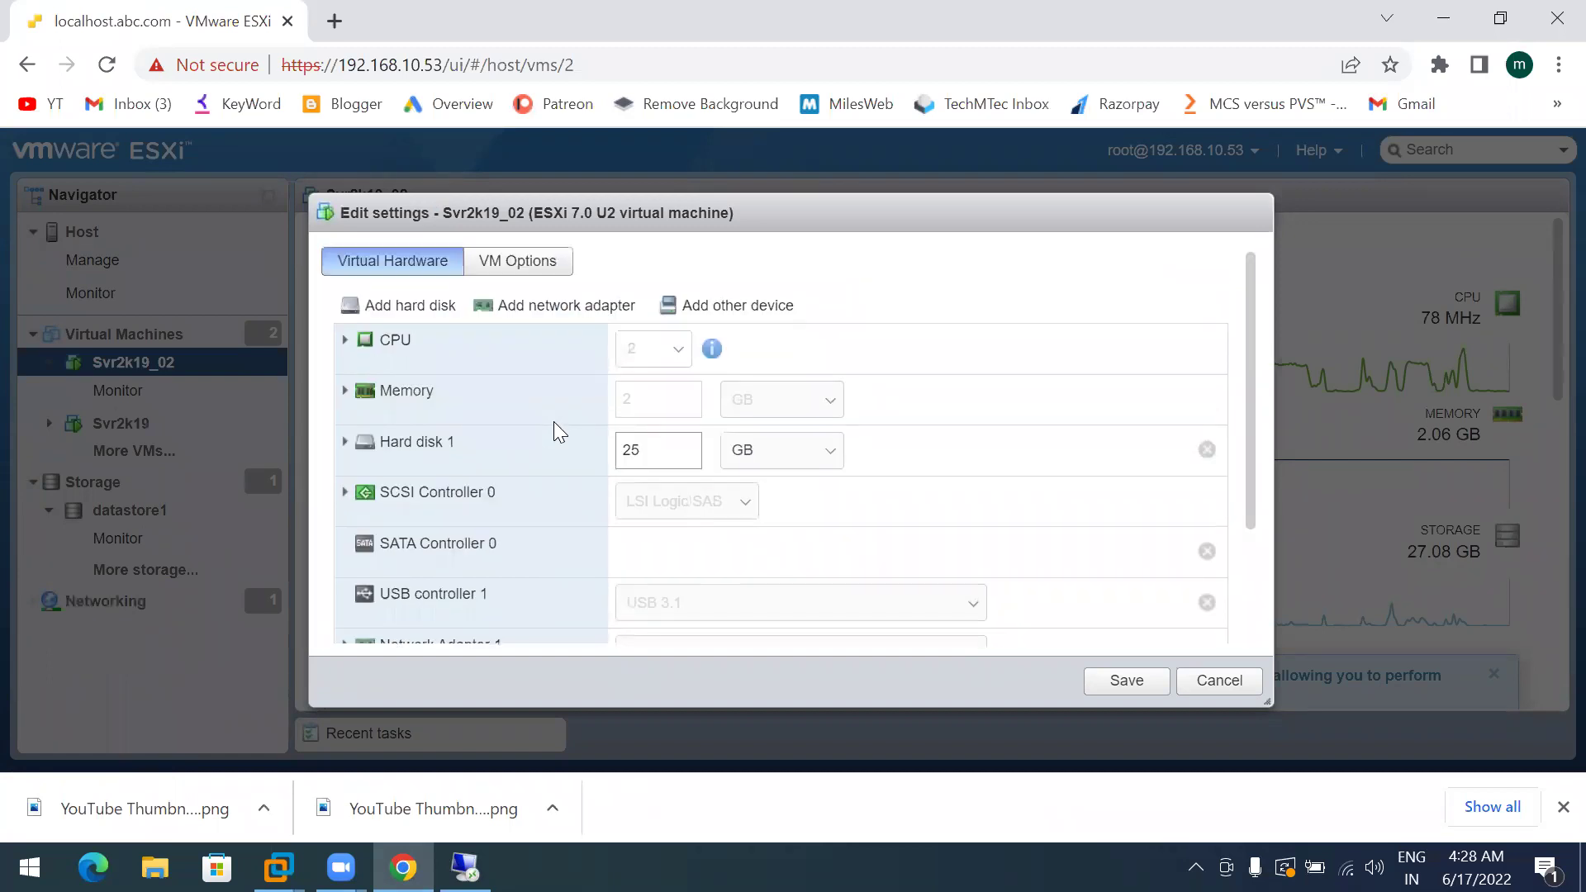
scroll(553, 430, down, 4)
scroll(554, 430, up, 4)
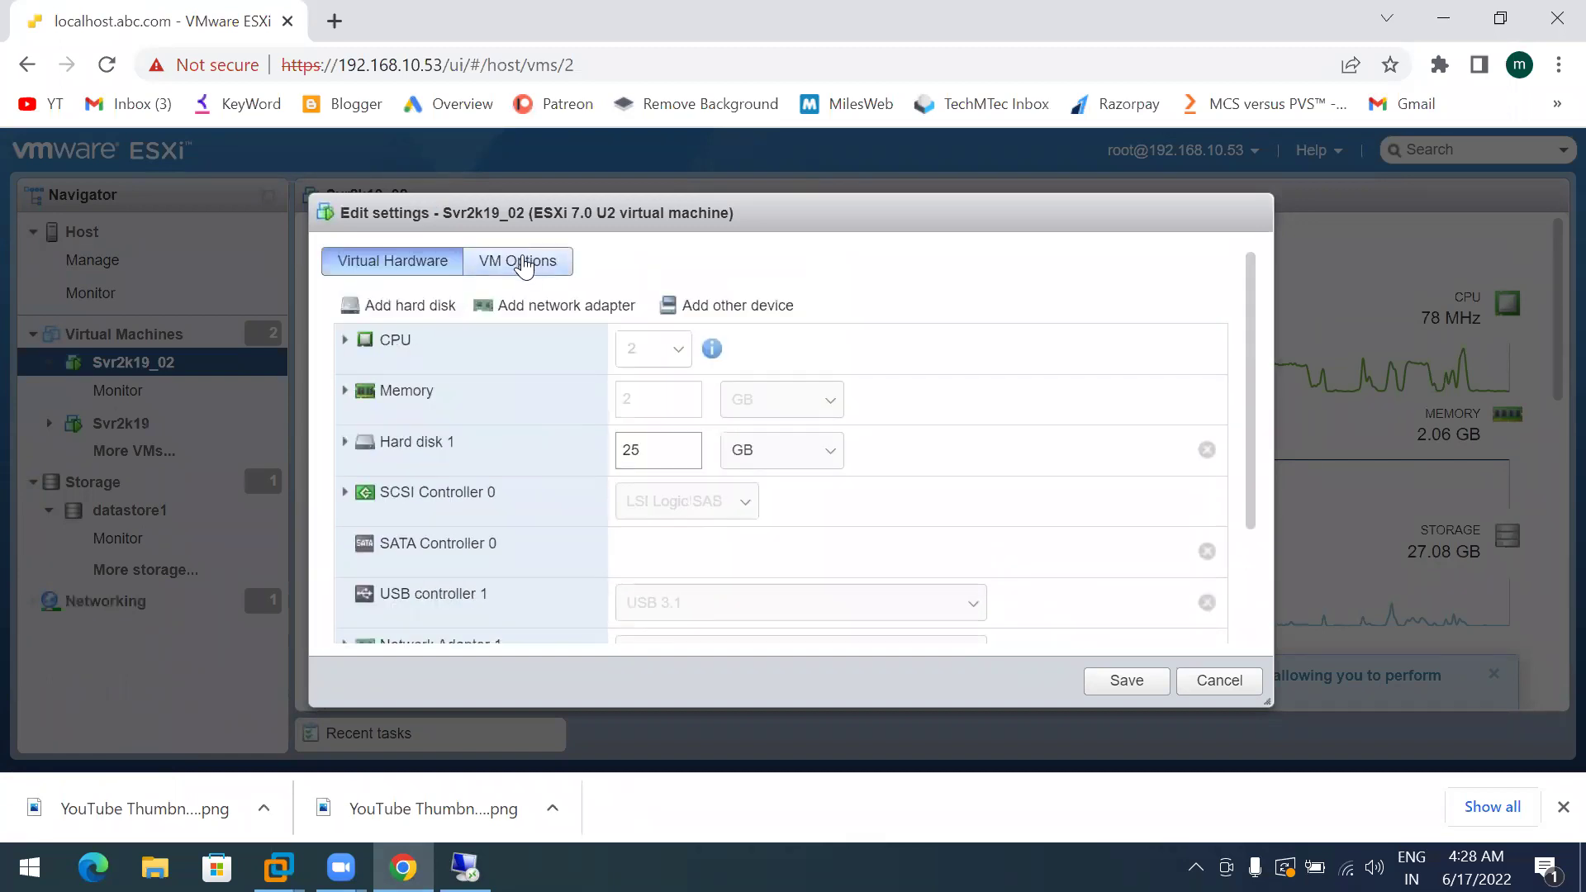
Examine the Boot Options of Svr2k19_02, including firmware, UEFI secure boot, boot delay and forced BIOS setup
click(524, 263)
scroll(538, 513, down, 1)
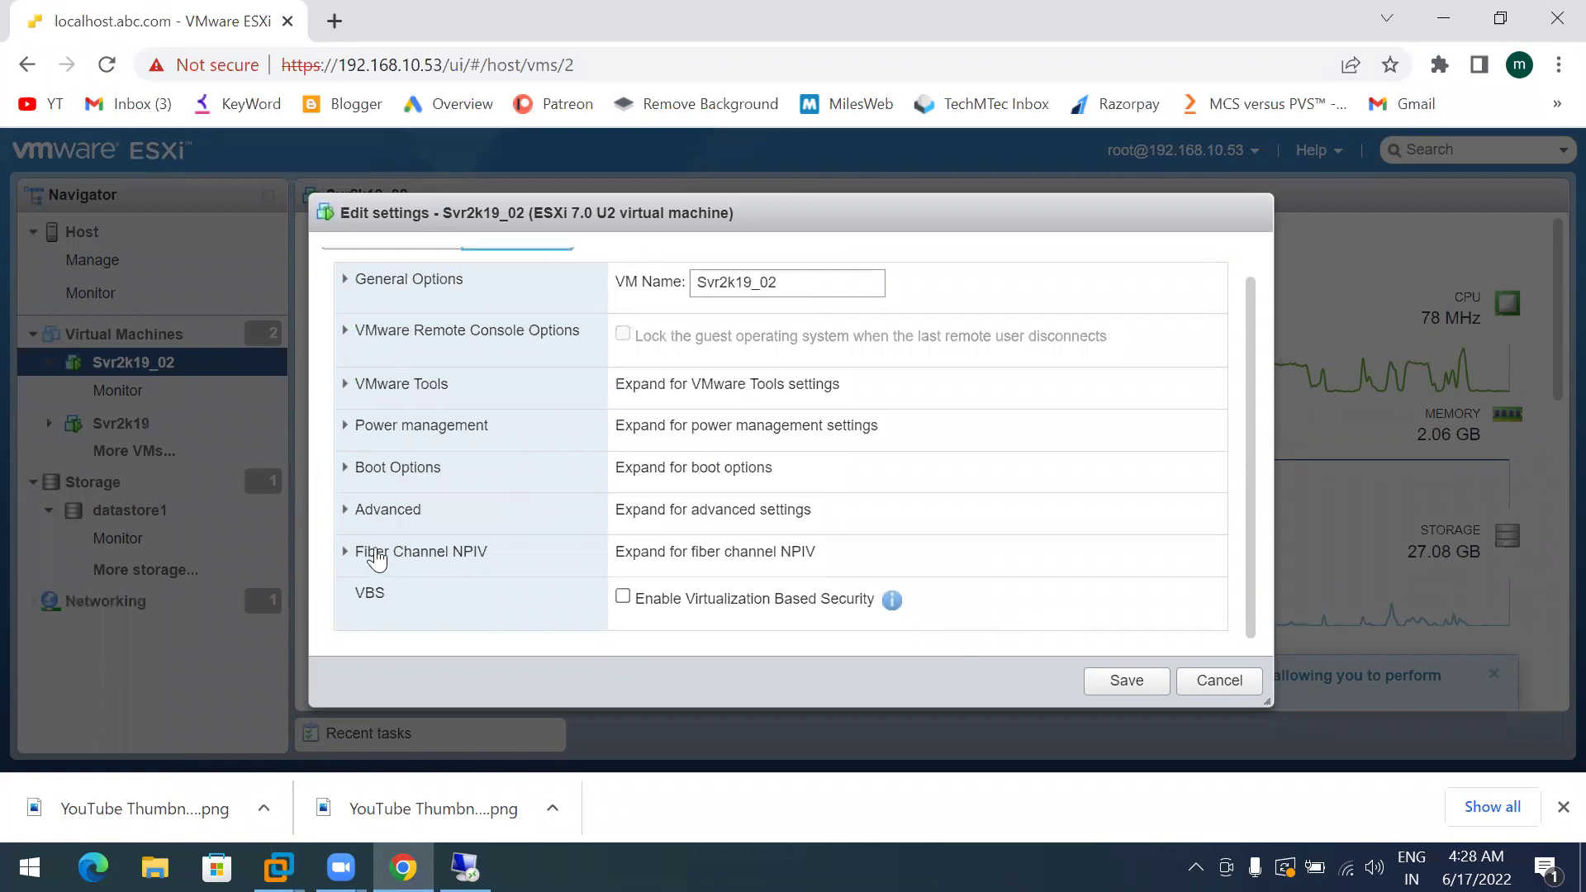
click(342, 469)
scroll(723, 525, down, 3)
scroll(723, 525, down, 1)
scroll(723, 525, down, 2)
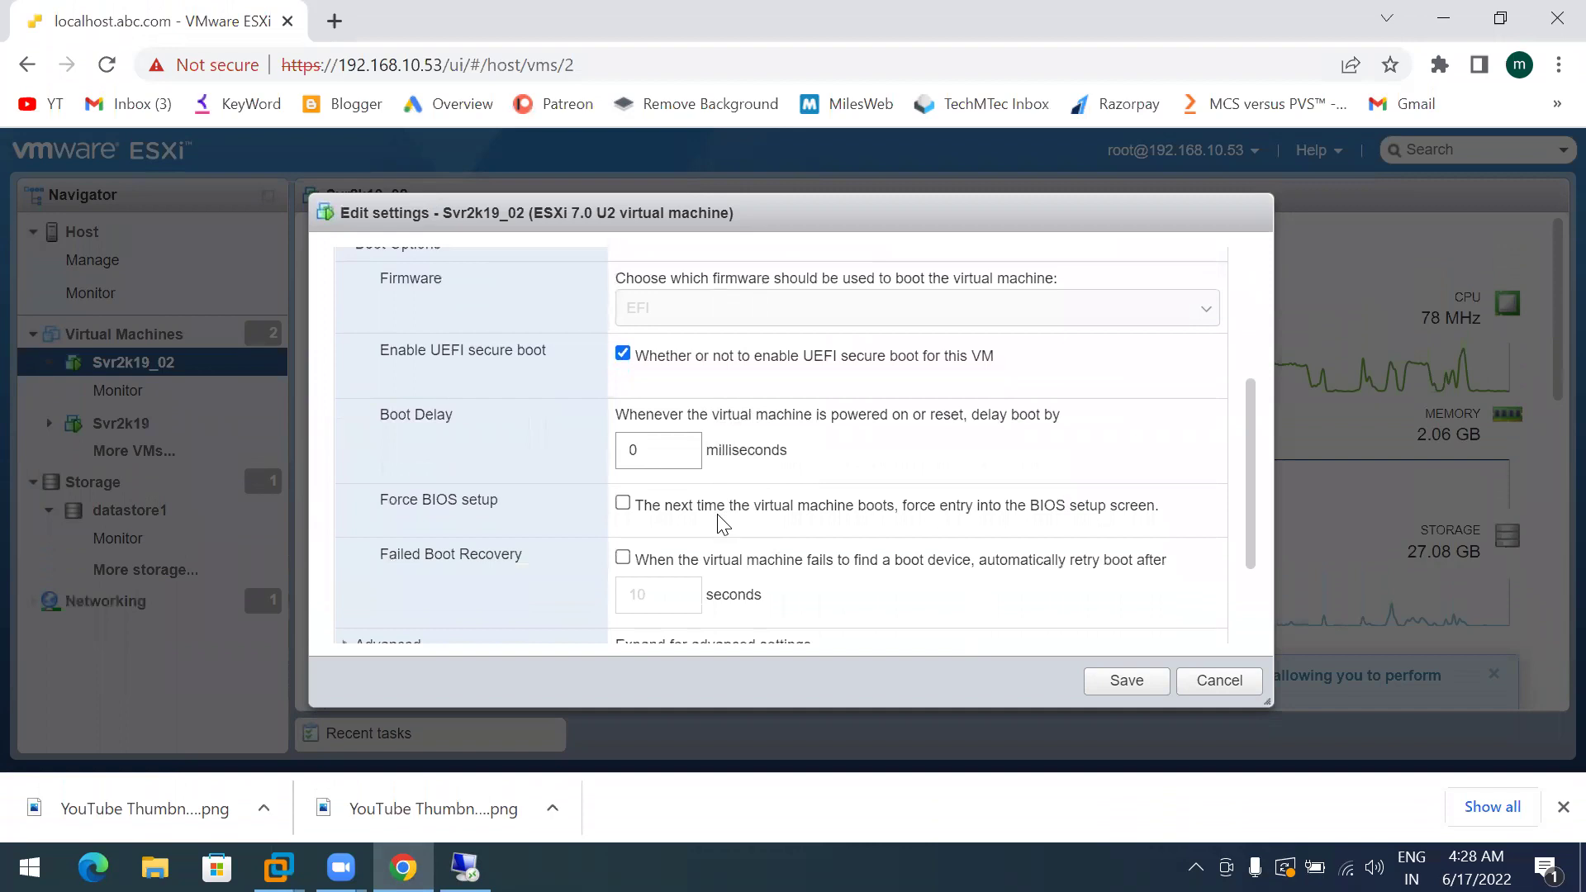
scroll(723, 524, down, 3)
scroll(709, 484, up, 8)
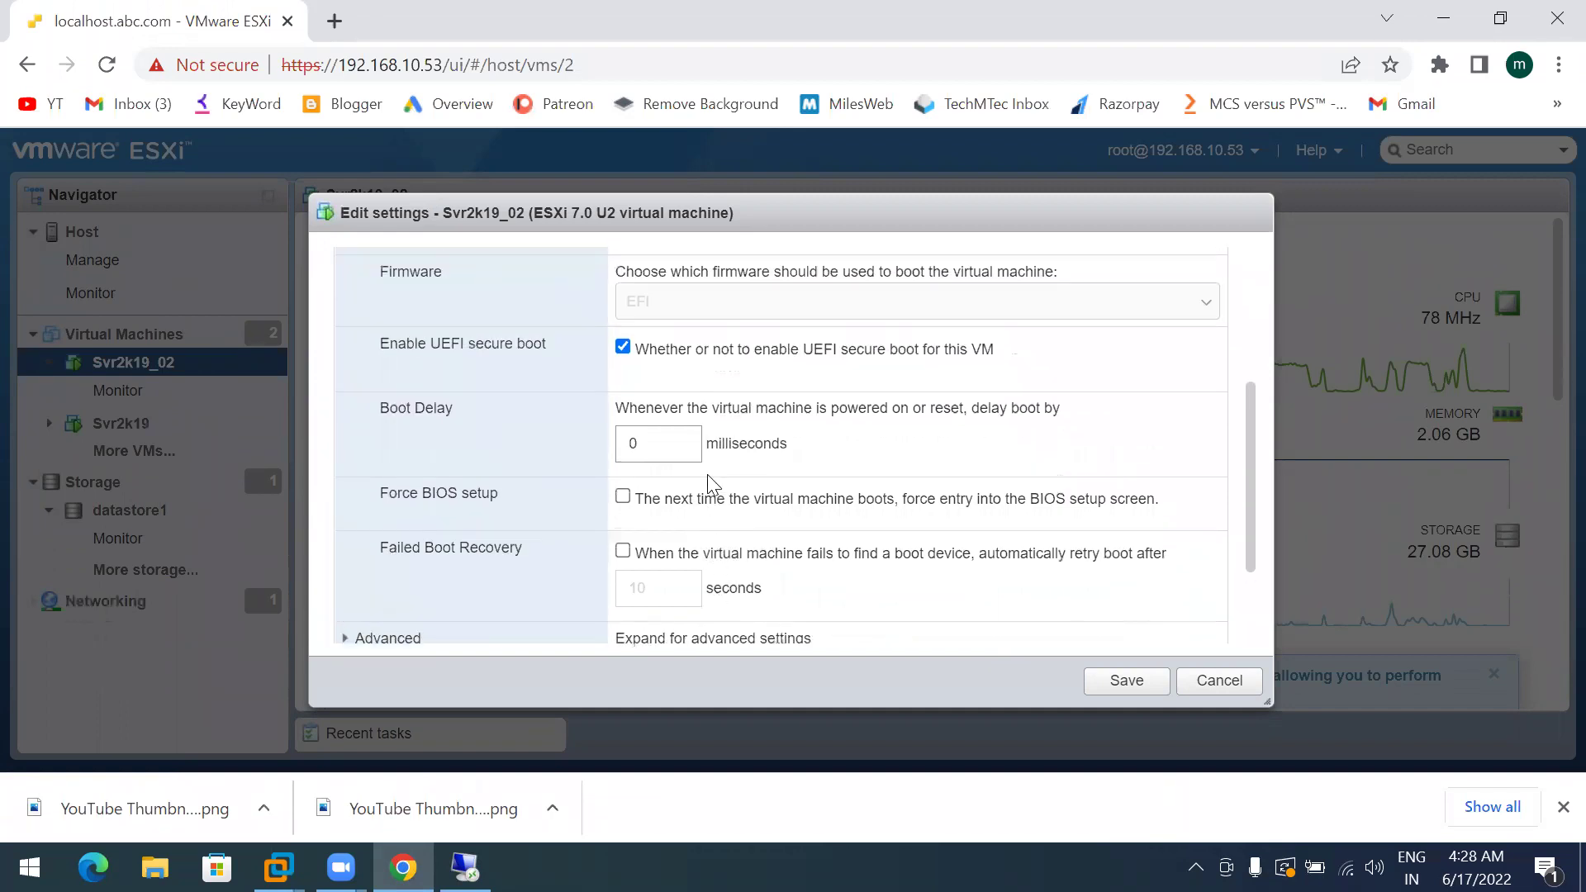
scroll(709, 484, up, 1)
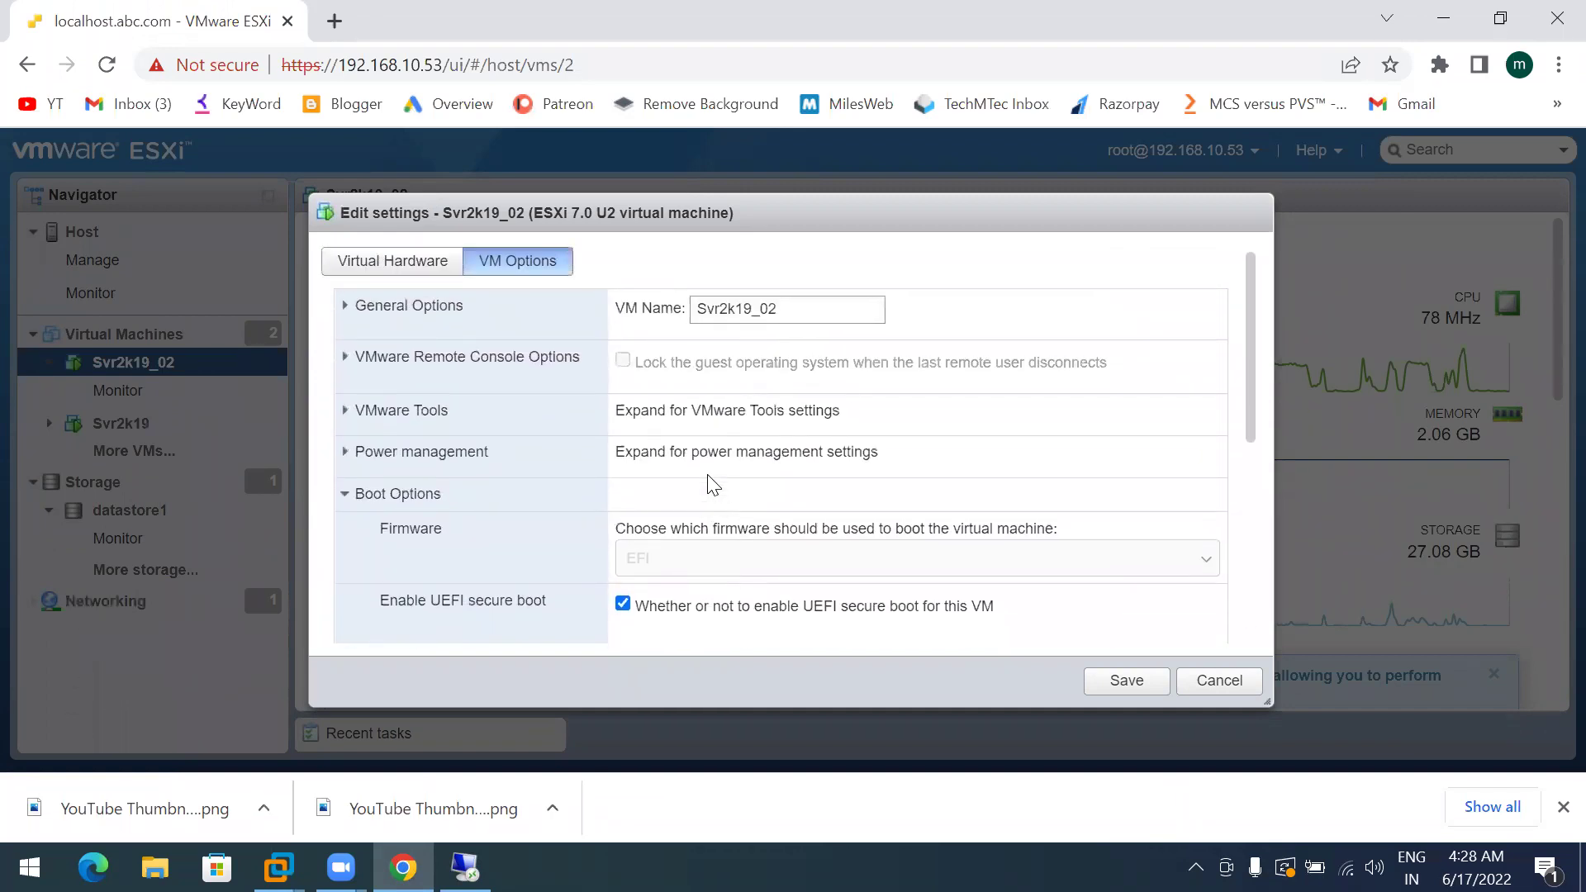
Expand the General Options of Svr2k19_02 and look through the VM options for a network boot setting
click(345, 307)
scroll(698, 549, down, 6)
scroll(693, 541, down, 4)
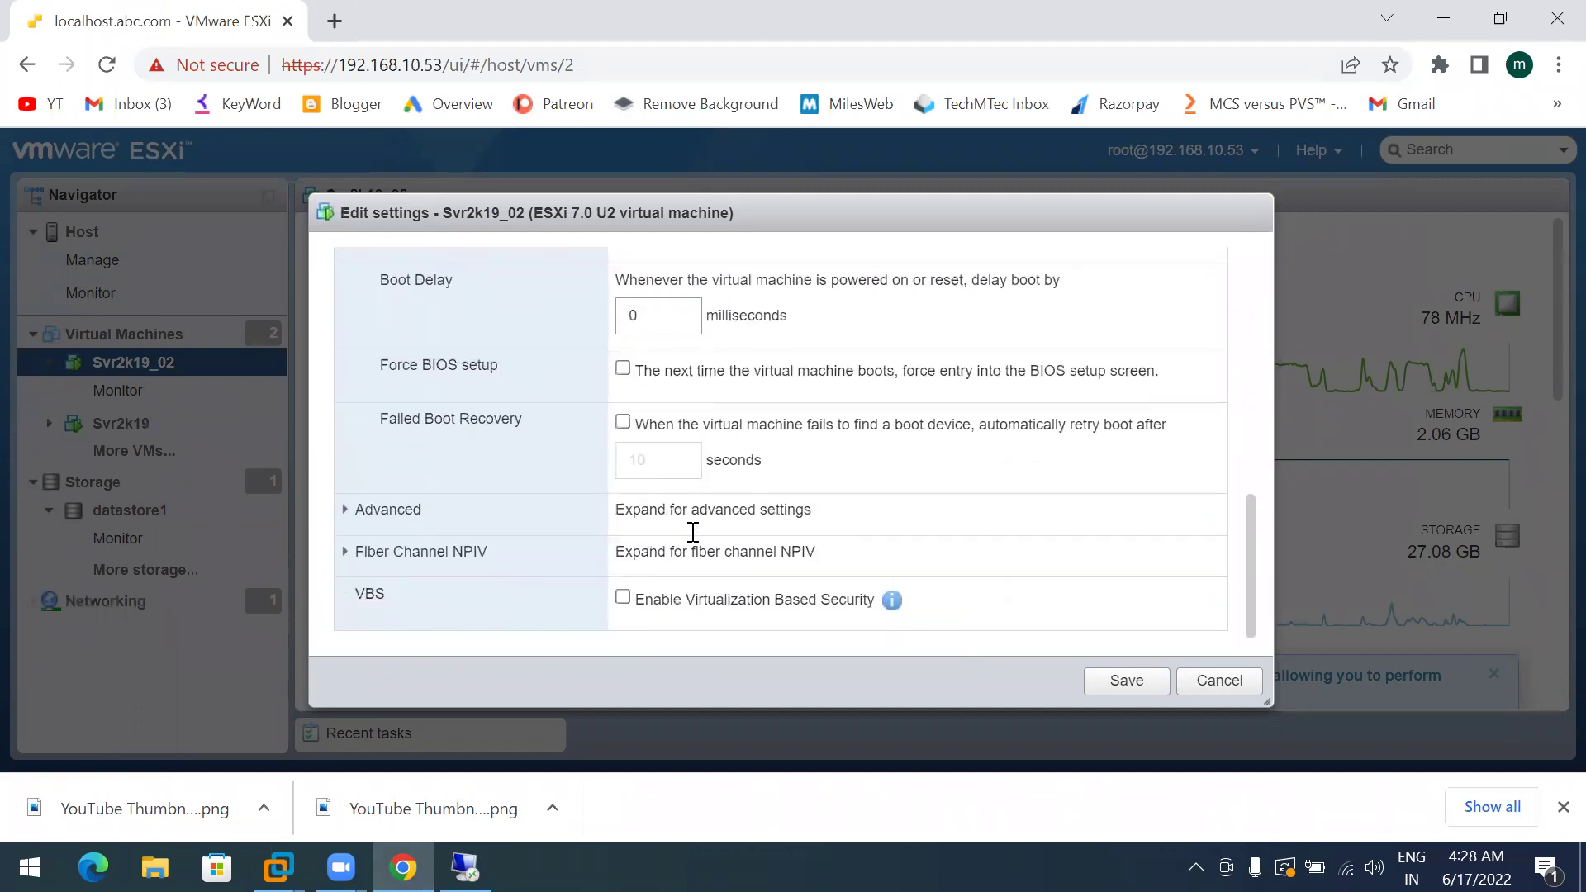
scroll(693, 535, up, 5)
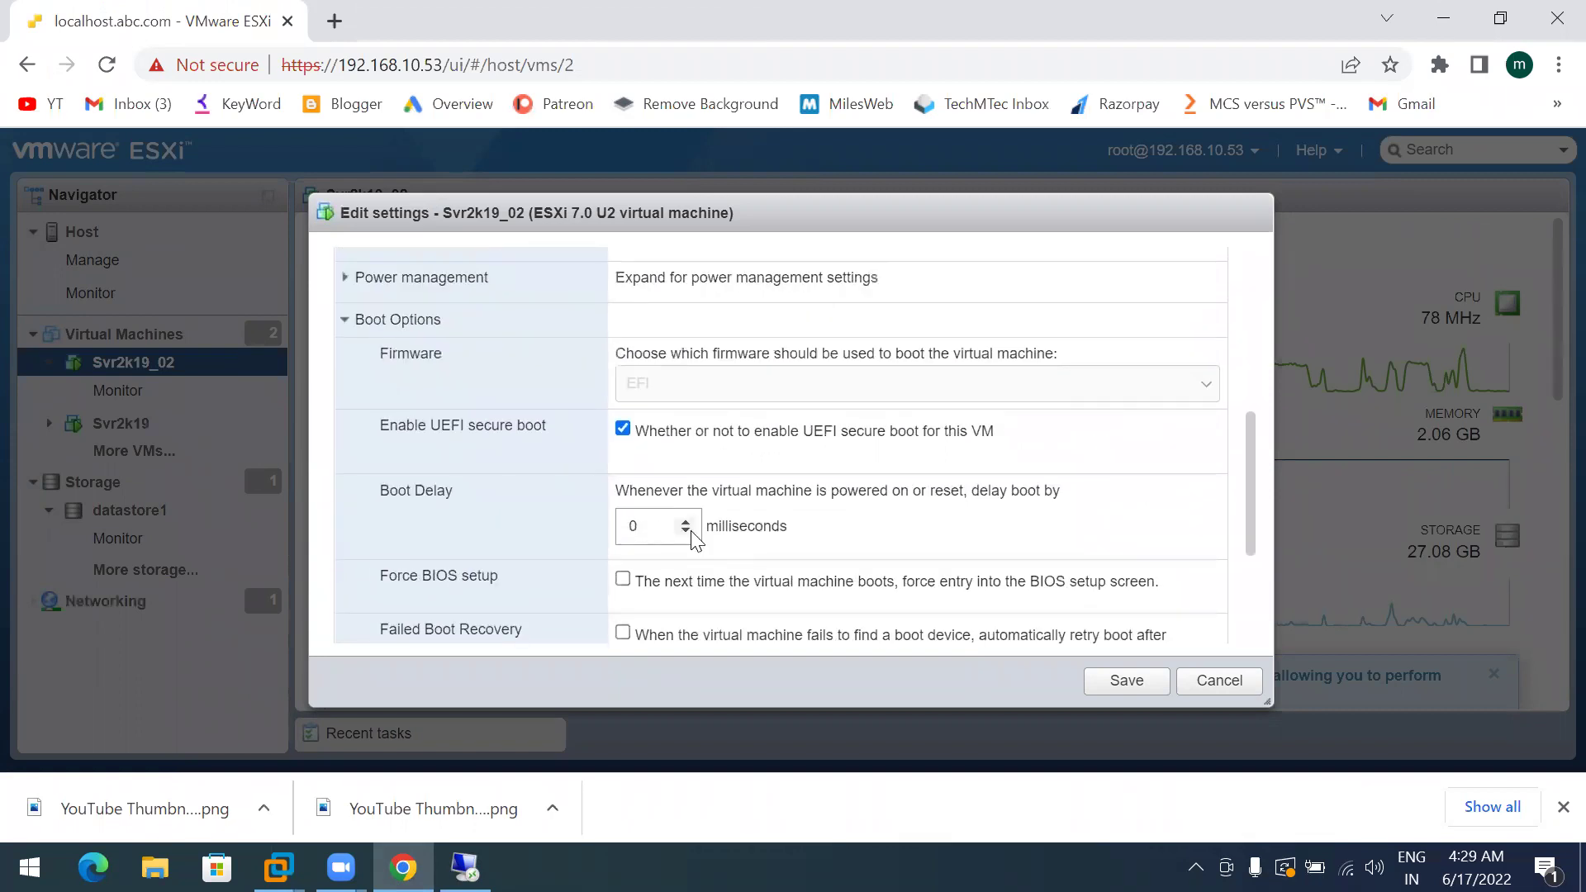
scroll(692, 542, up, 3)
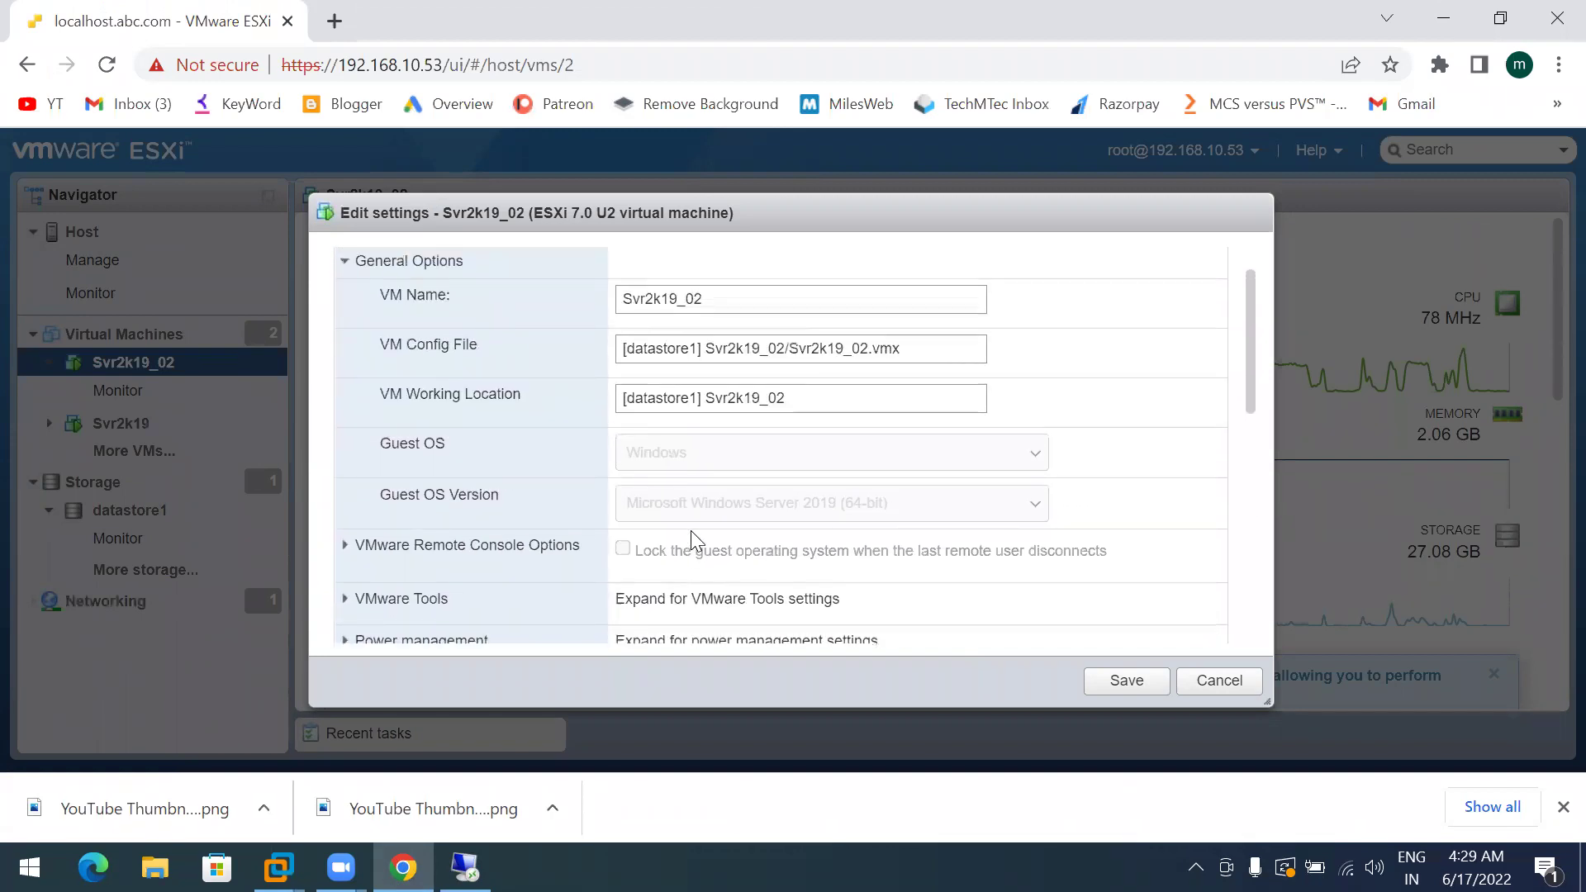
Expand the VMware Tools settings of Svr2k19_02 and examine its power operations, scripts, upgrade and time options for a network boot setting
scroll(418, 559, down, 2)
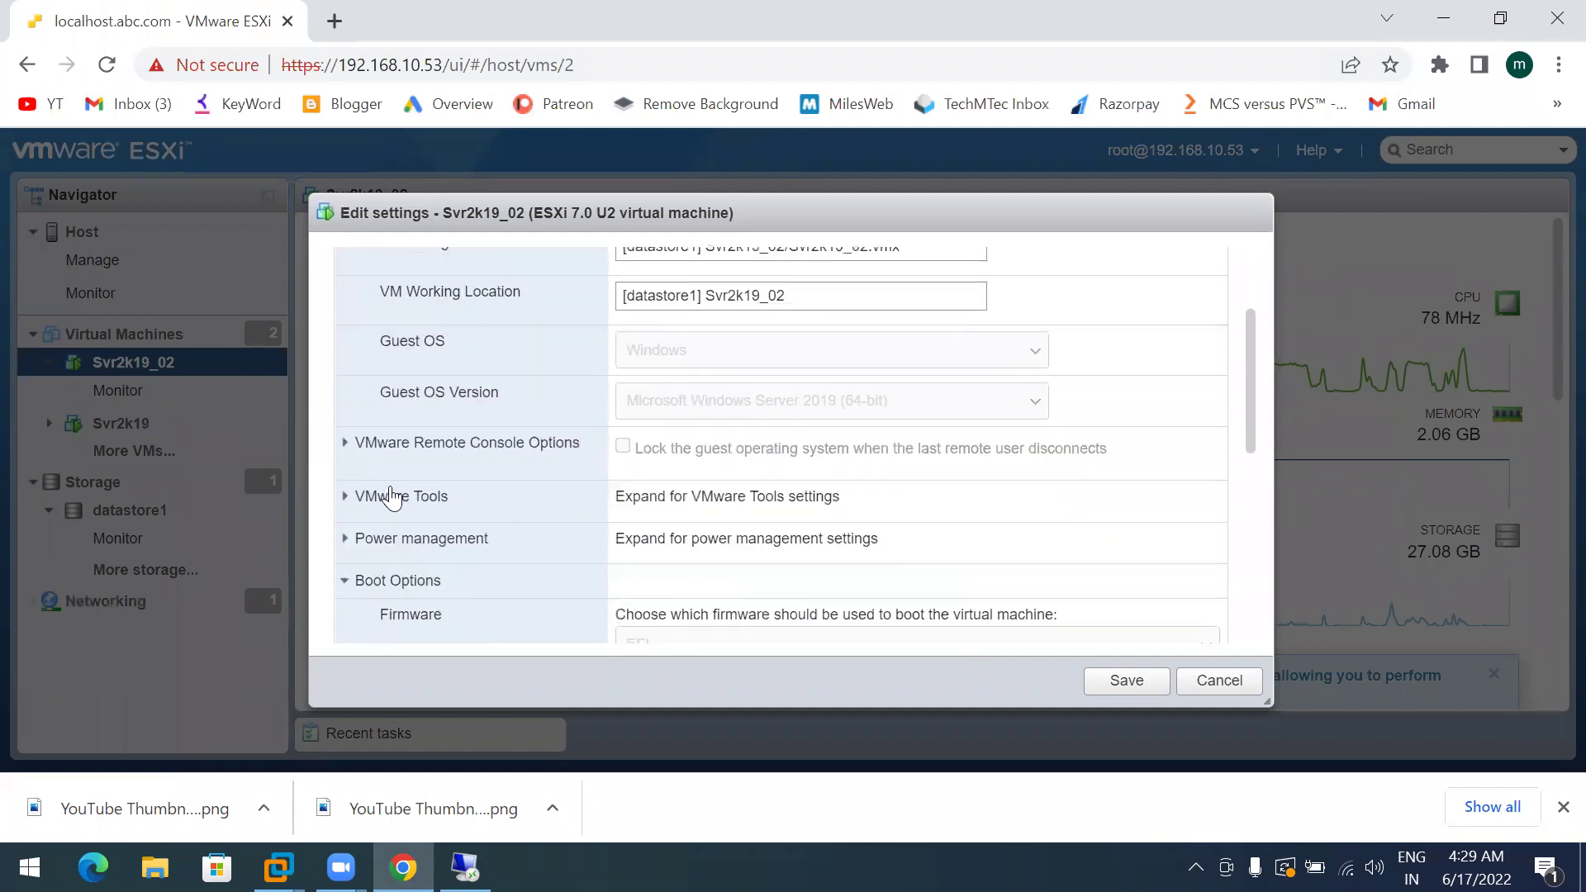
click(376, 498)
scroll(801, 549, down, 4)
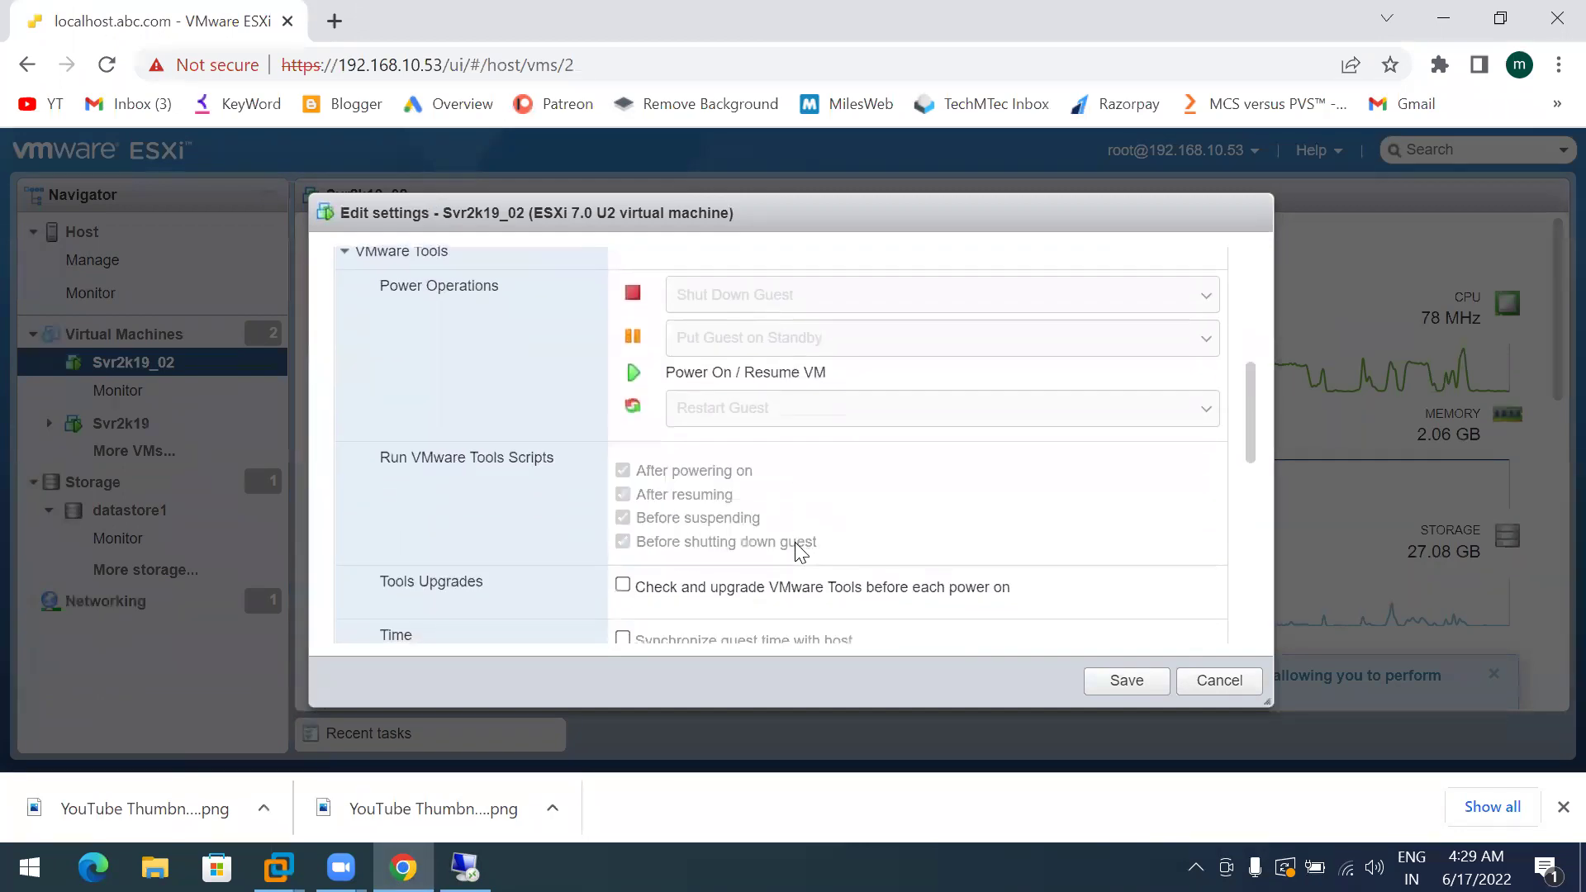
scroll(799, 551, down, 4)
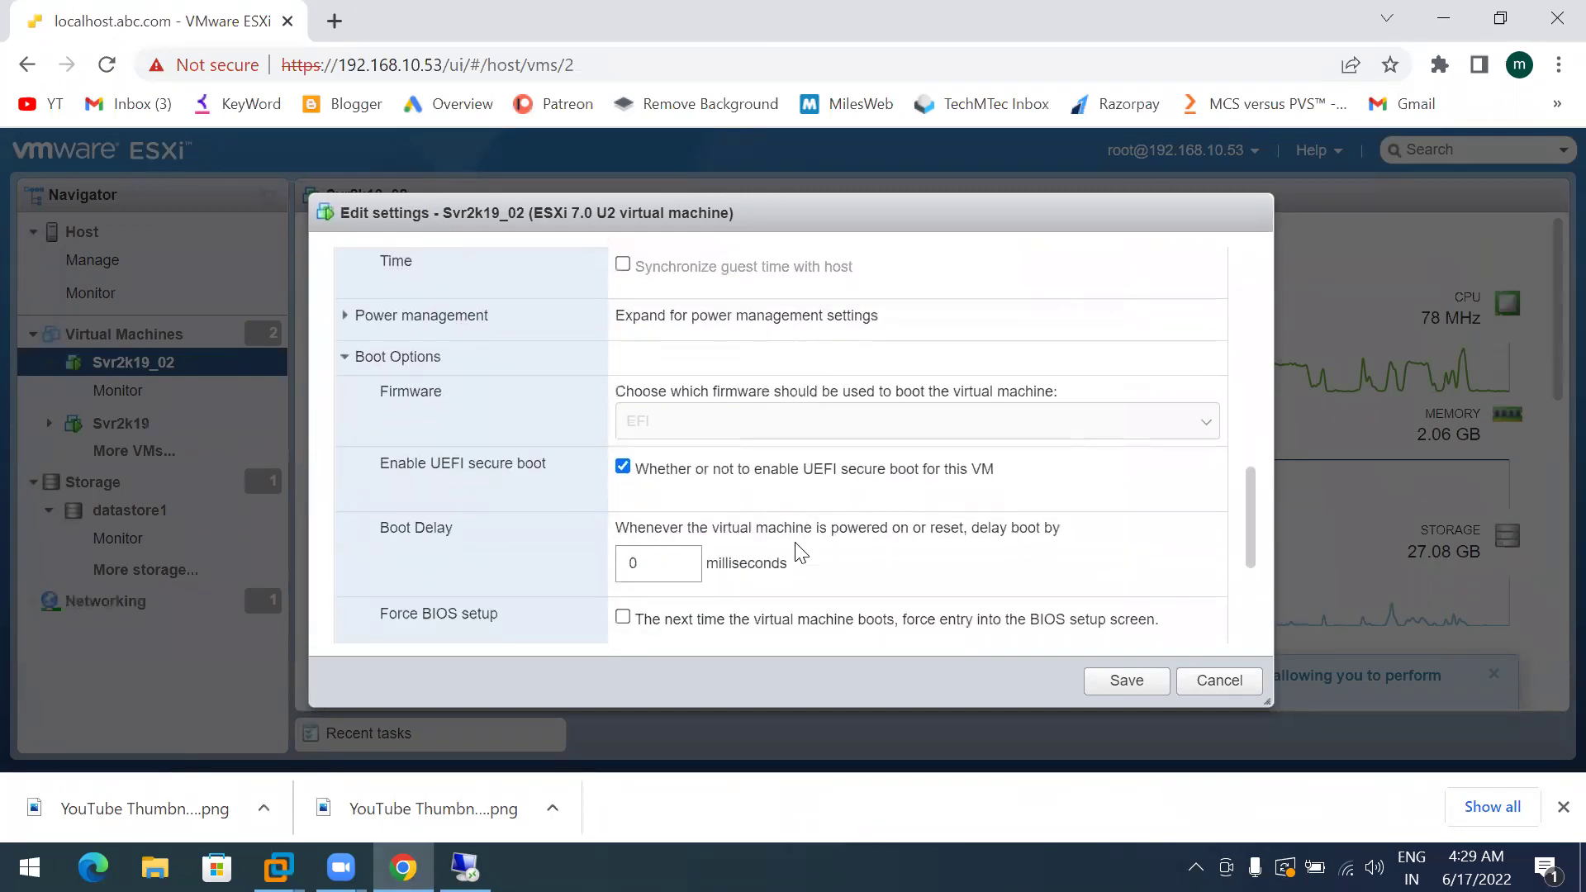
scroll(799, 554, down, 3)
scroll(798, 543, up, 15)
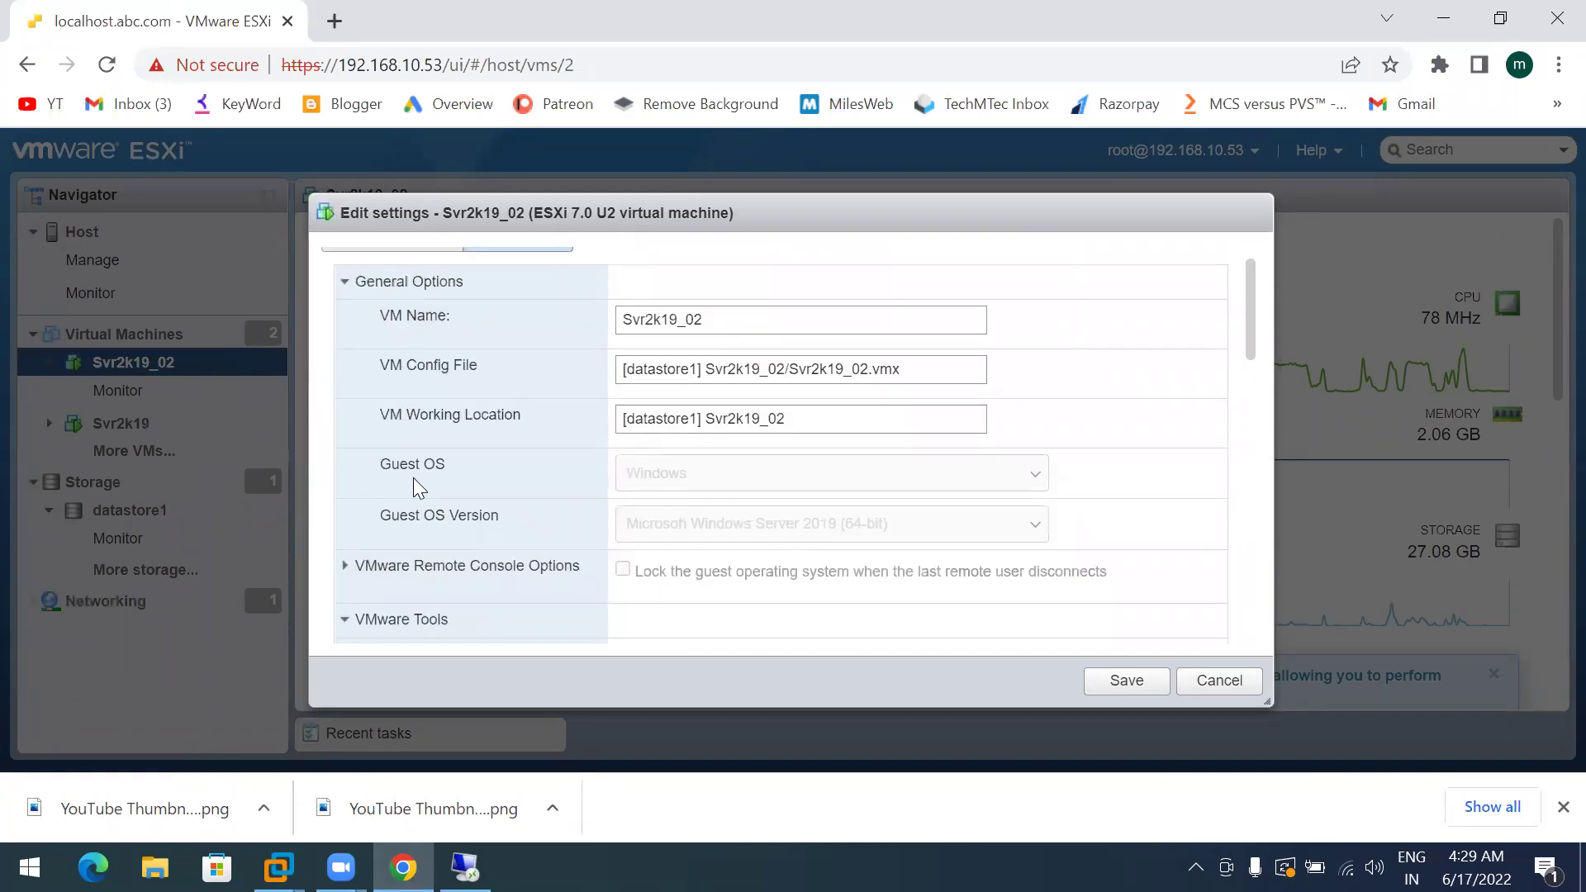
Expand the VMware Remote Console Options and examine them along with the VMware Tools and Boot Options settings
scroll(413, 479, down, 3)
click(391, 299)
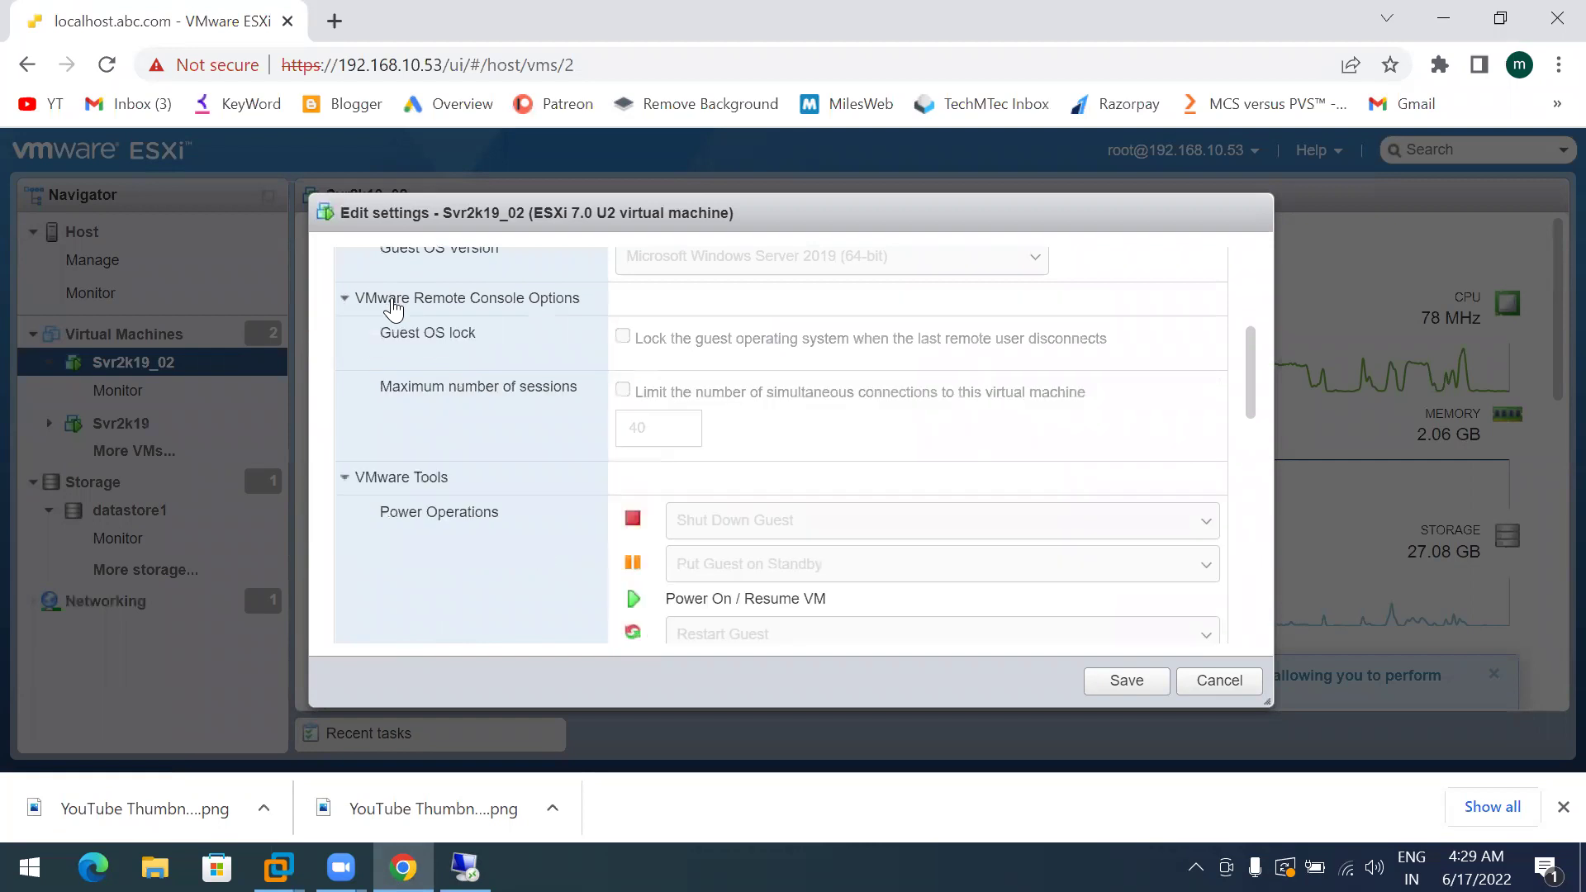
scroll(751, 454, down, 4)
scroll(756, 455, down, 1)
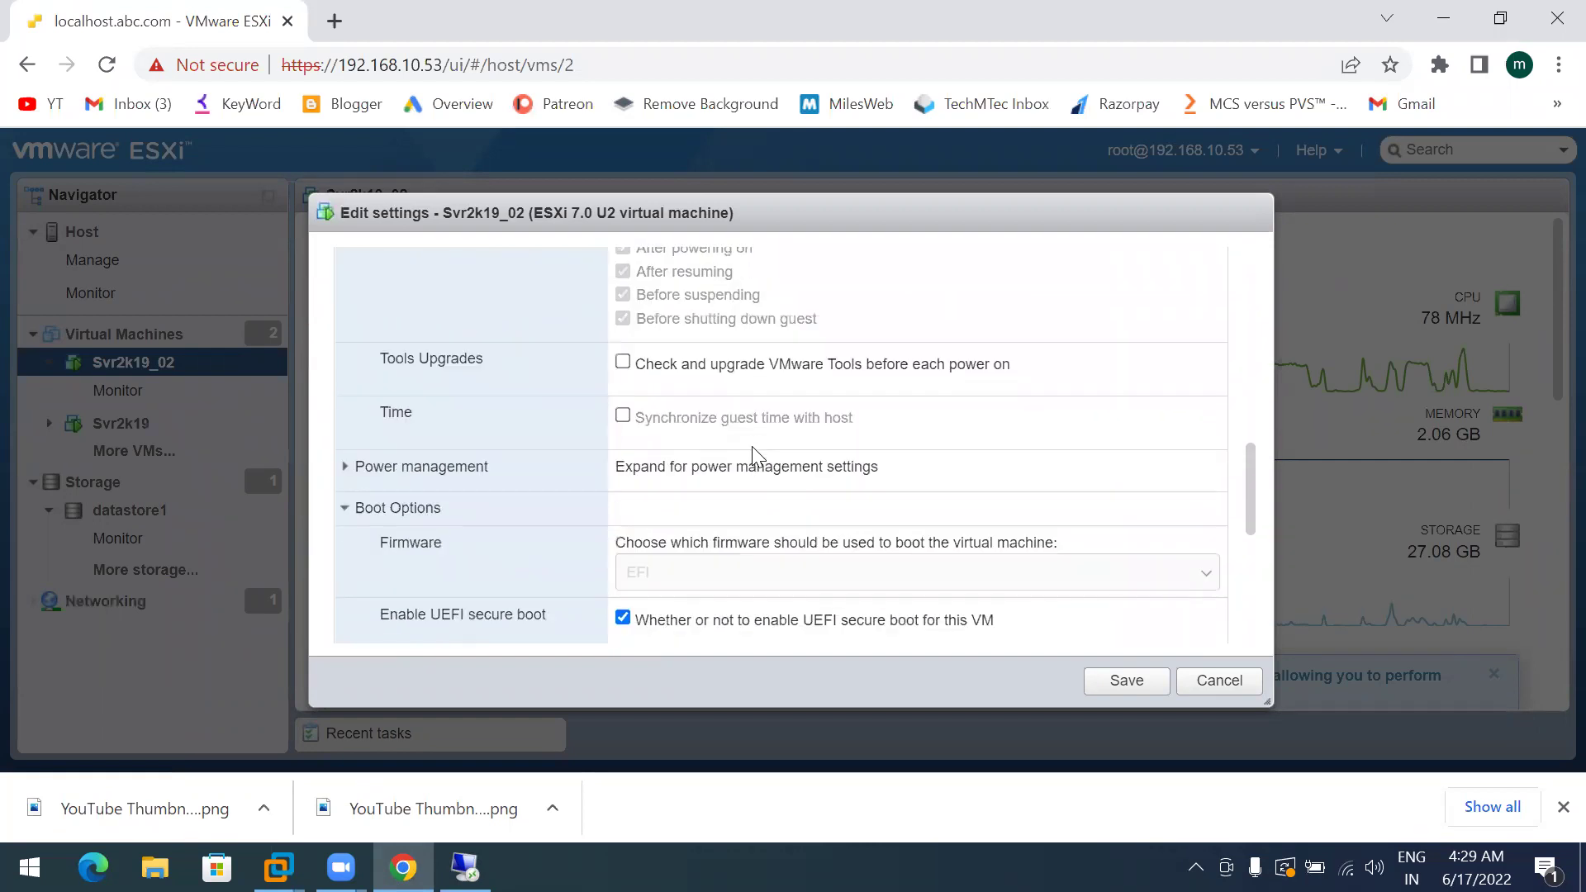
scroll(756, 456, up, 3)
scroll(756, 455, up, 1)
scroll(756, 455, down, 8)
scroll(754, 455, down, 1)
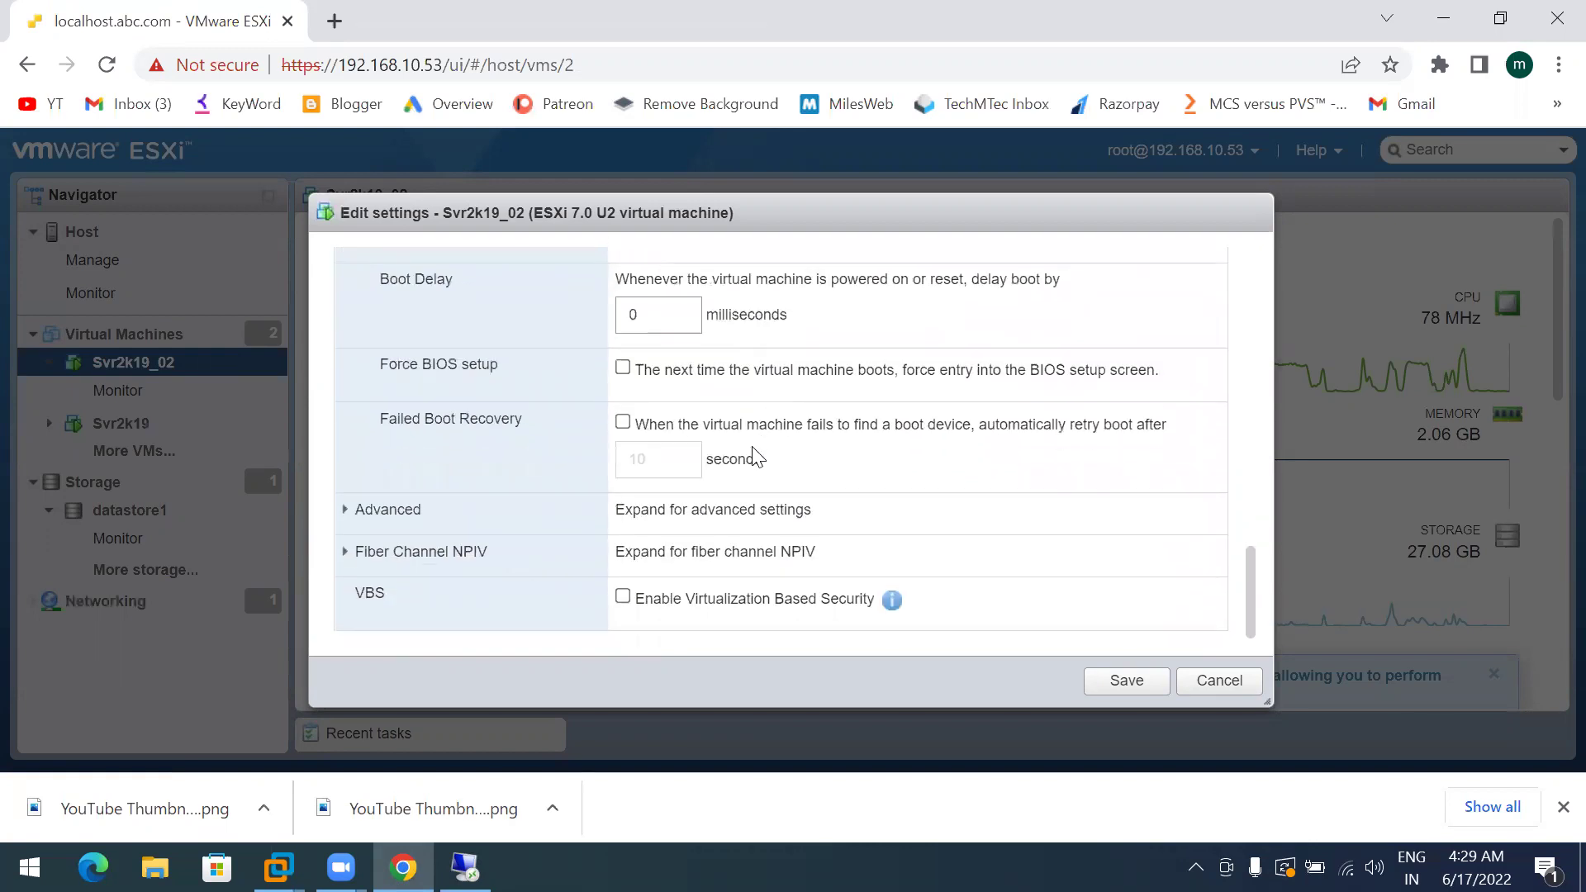
scroll(756, 455, up, 6)
scroll(756, 456, down, 7)
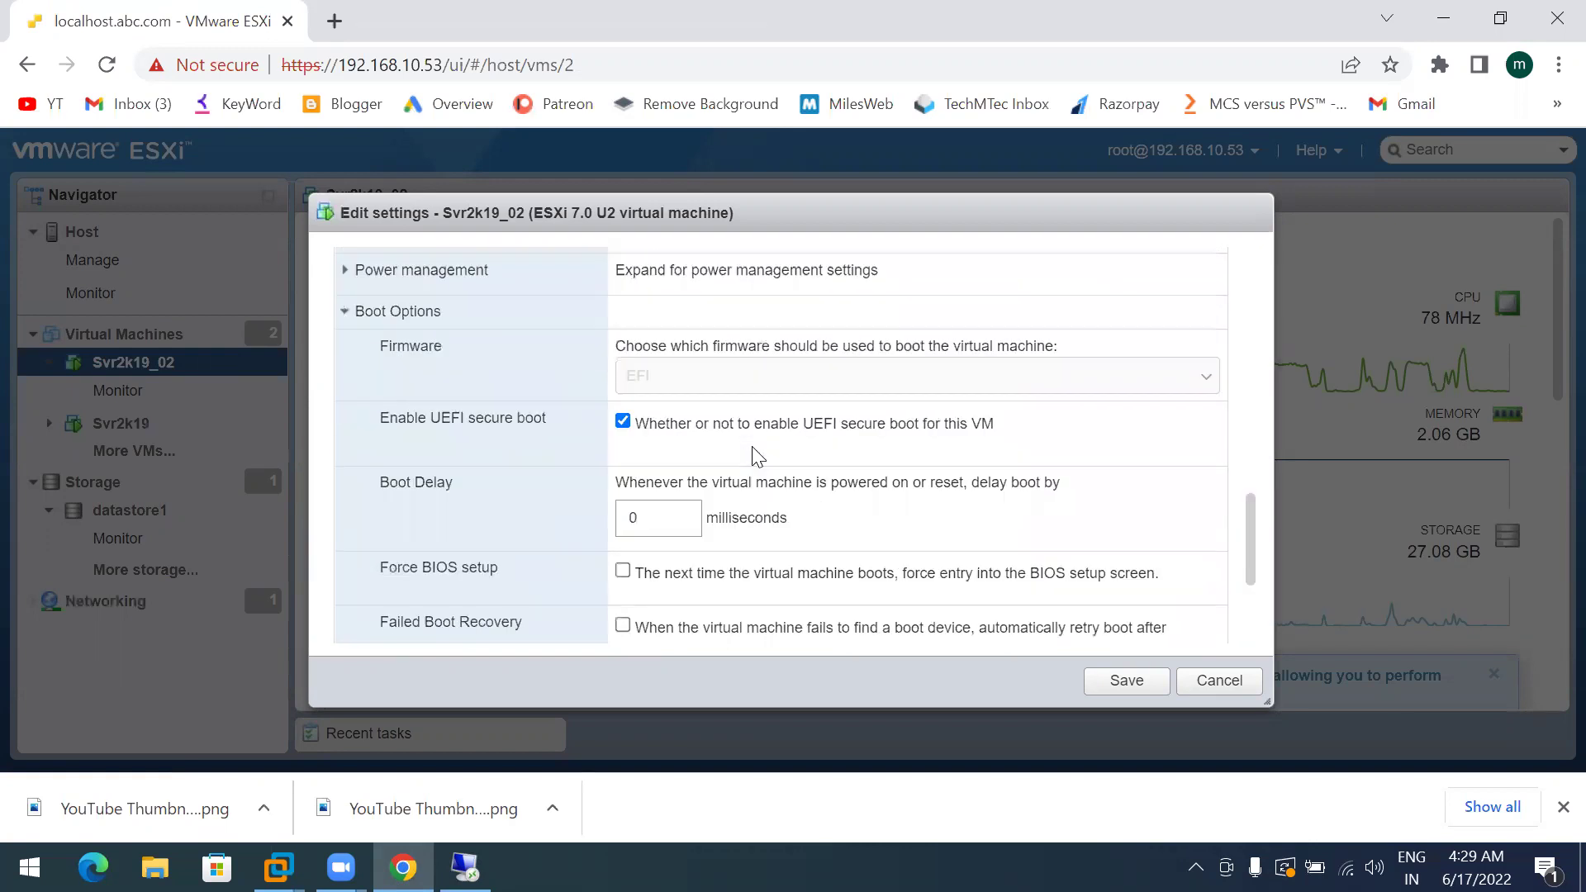
Expand the Advanced options and examine the debugging, swap file location, configuration parameters and latency sensitivity settings
click(364, 514)
scroll(718, 539, down, 5)
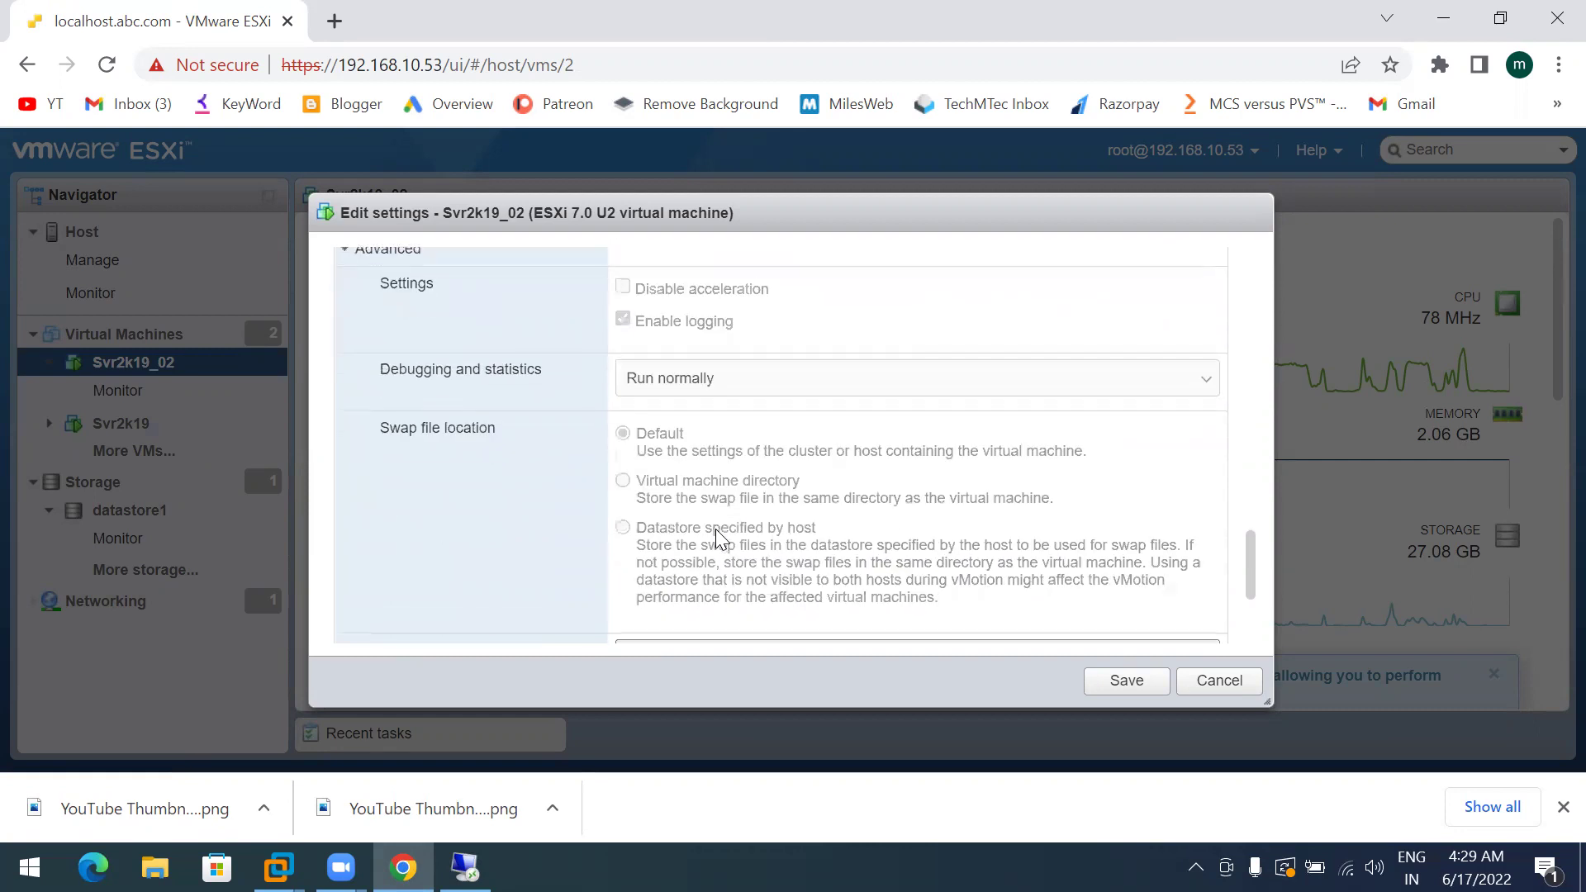
scroll(718, 539, down, 1)
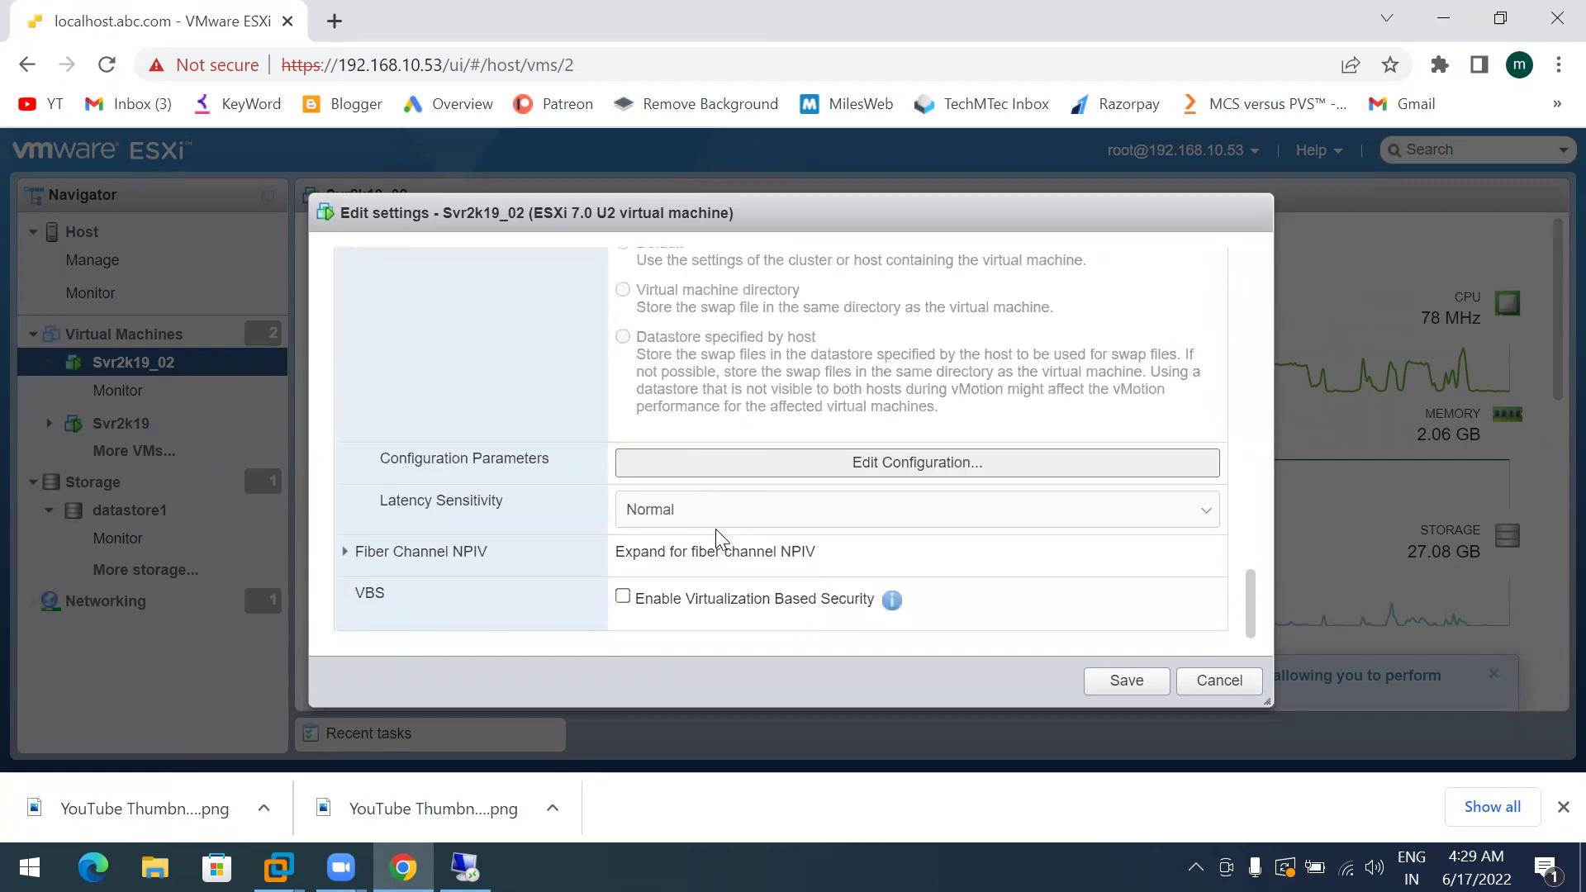
scroll(658, 330, up, 6)
scroll(662, 326, down, 3)
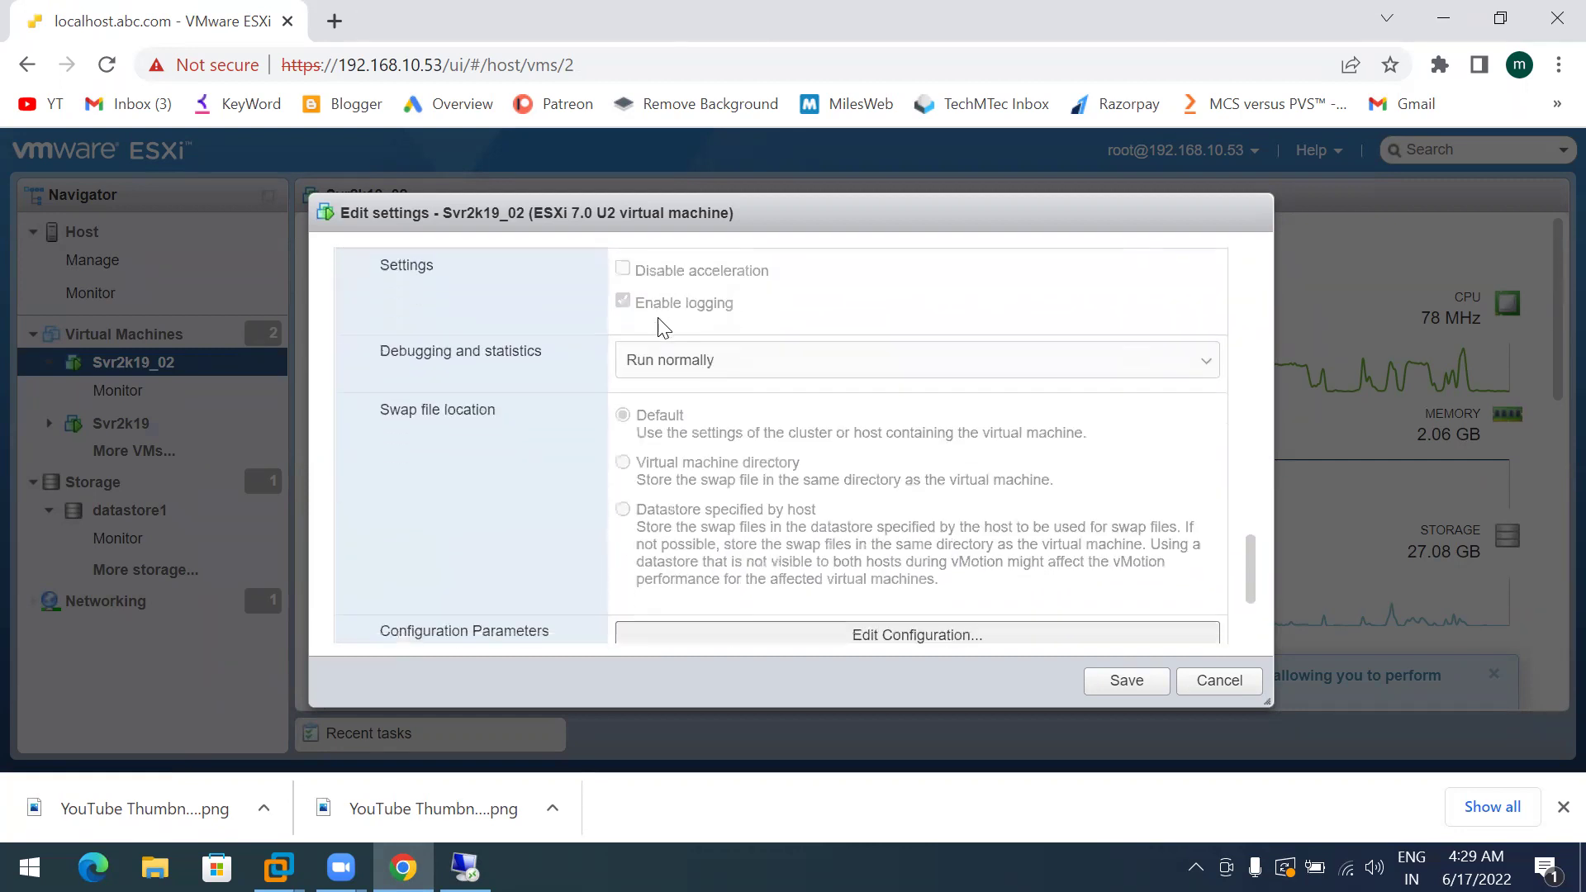
scroll(661, 328, down, 3)
Expand Fiber Channel NPIV, examine its virtual WWN settings and return to the start of the VM options
click(385, 561)
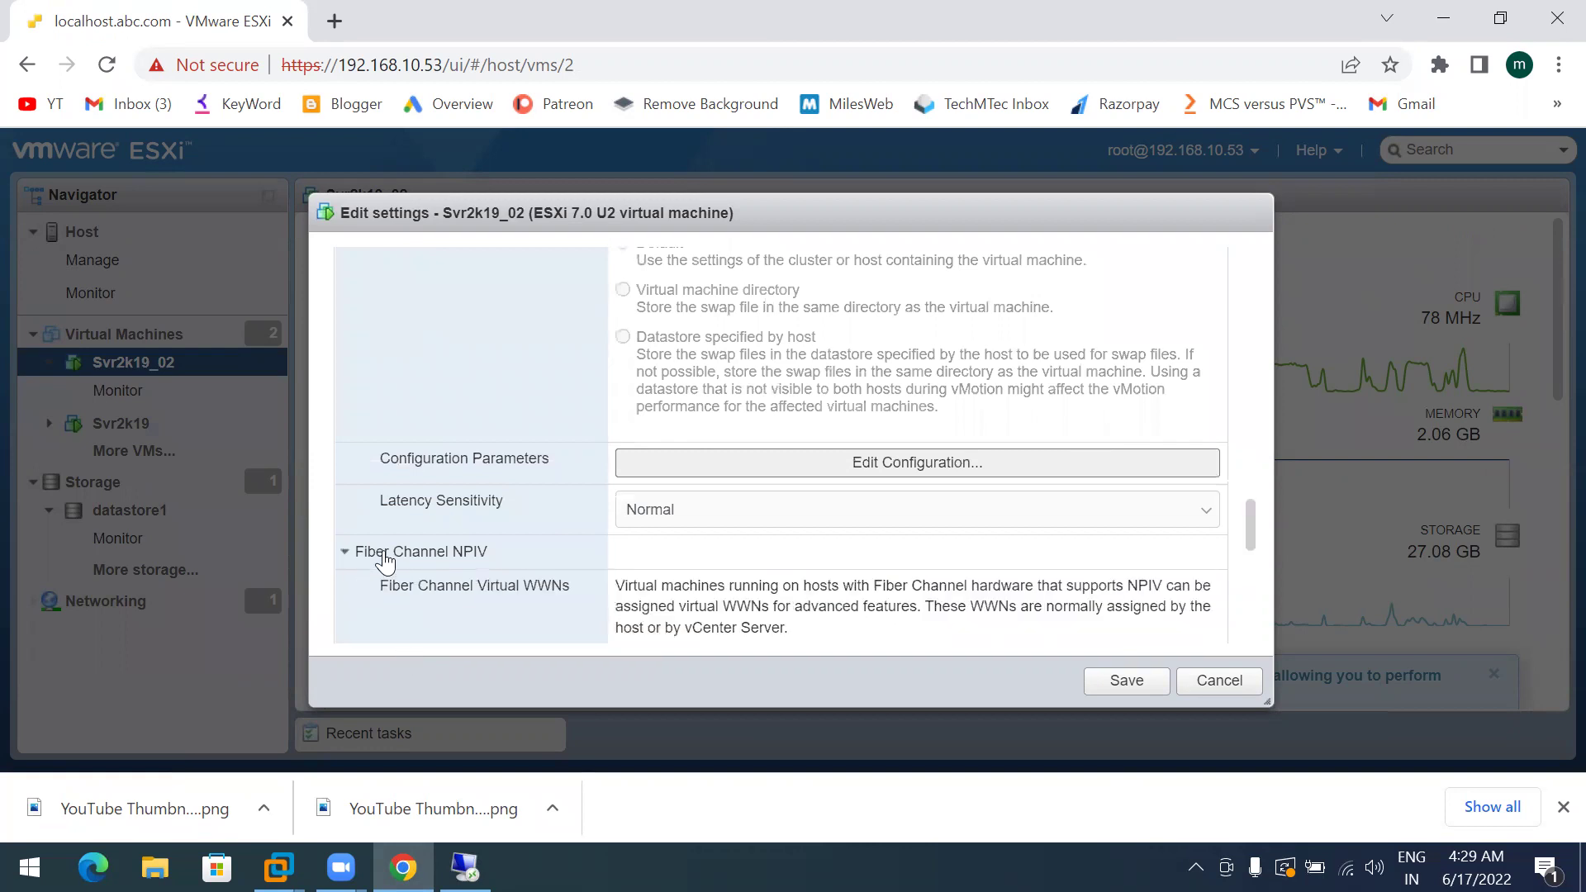
scroll(697, 538, down, 4)
scroll(696, 530, up, 8)
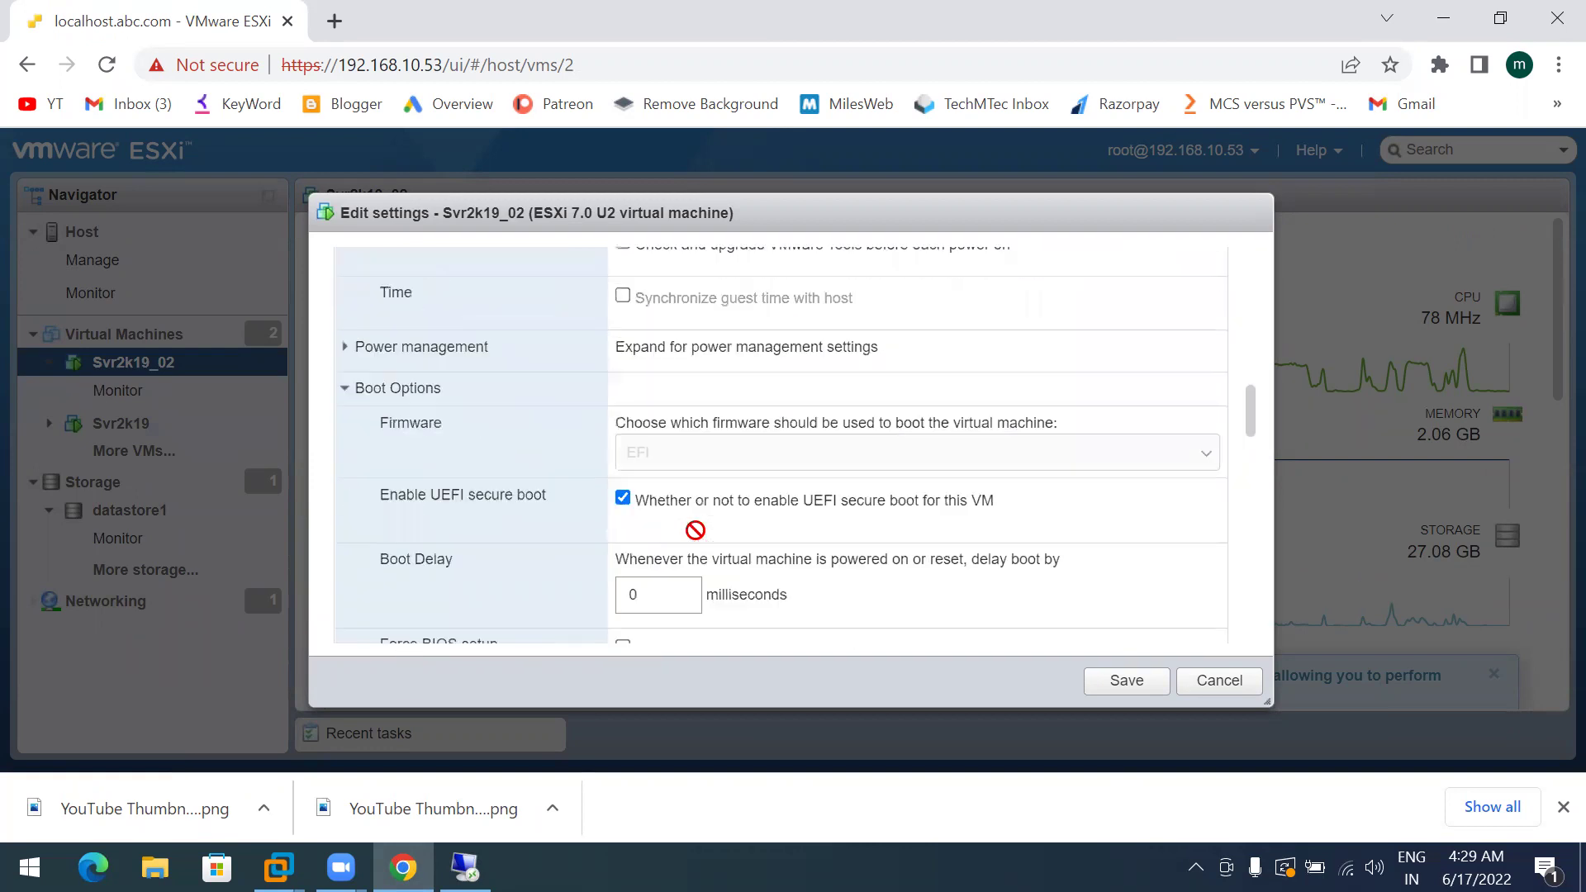
scroll(696, 529, up, 8)
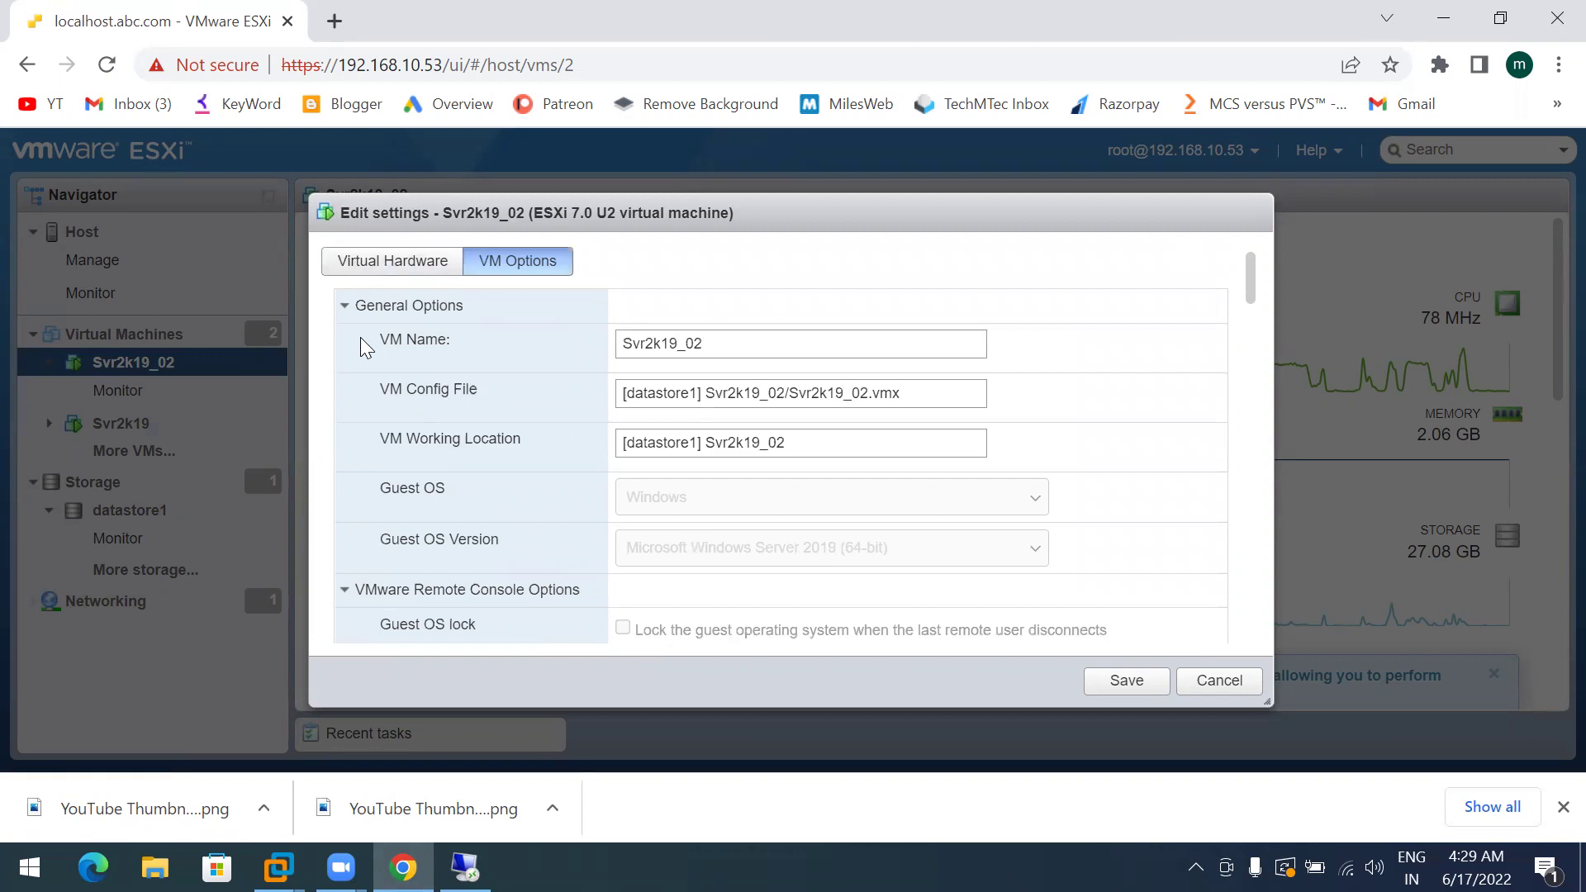
Collapse General Options and VMware Remote Console Options, and recheck the VMware Tools, Boot Options and Advanced settings
click(345, 306)
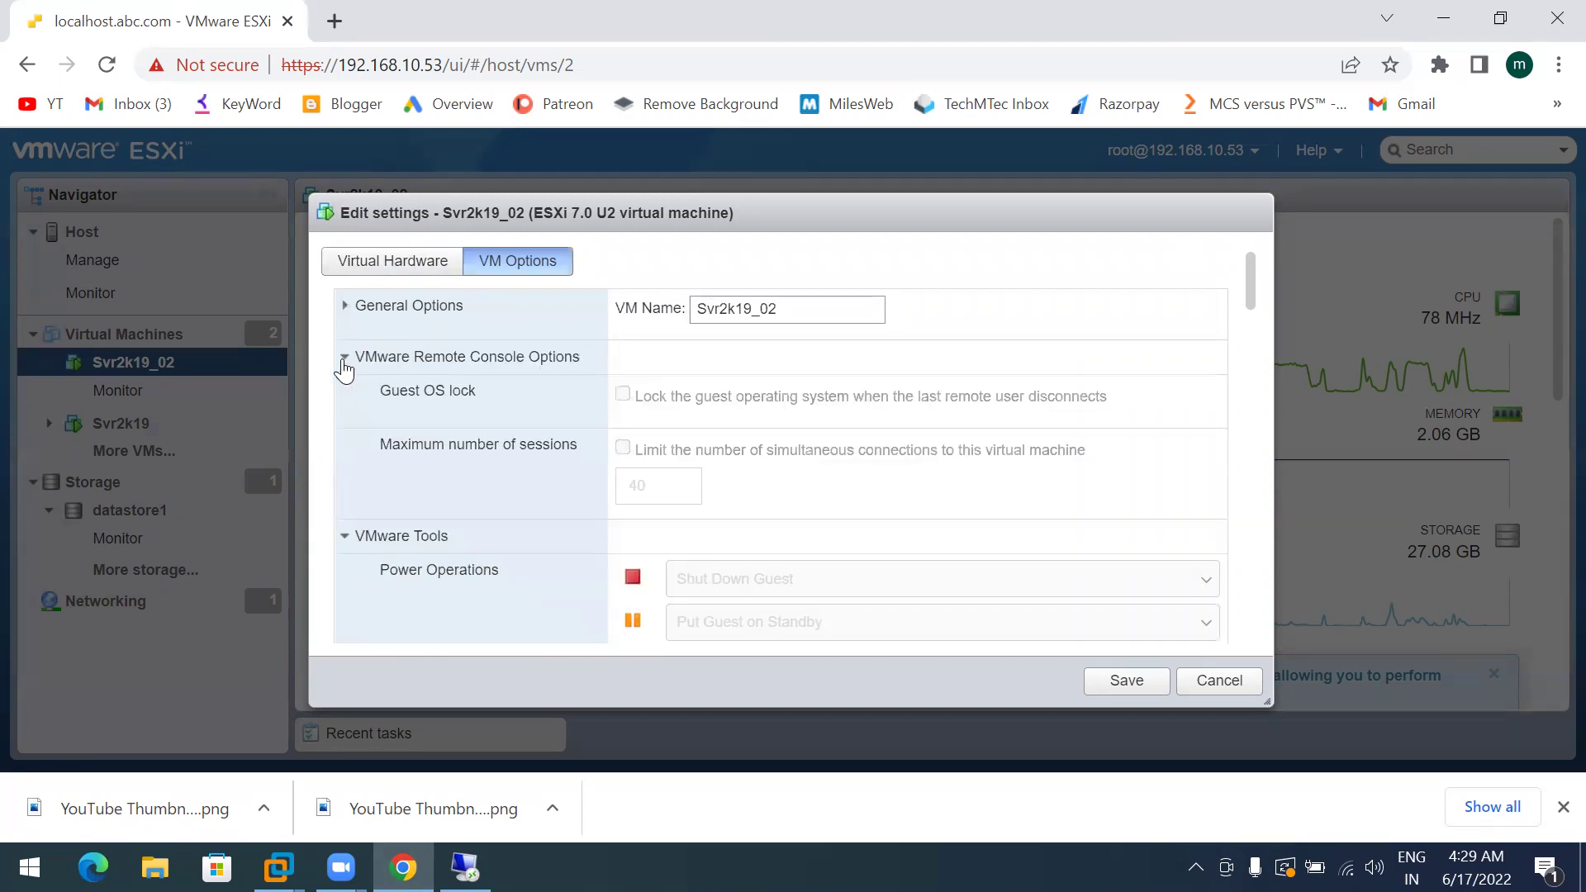
click(345, 357)
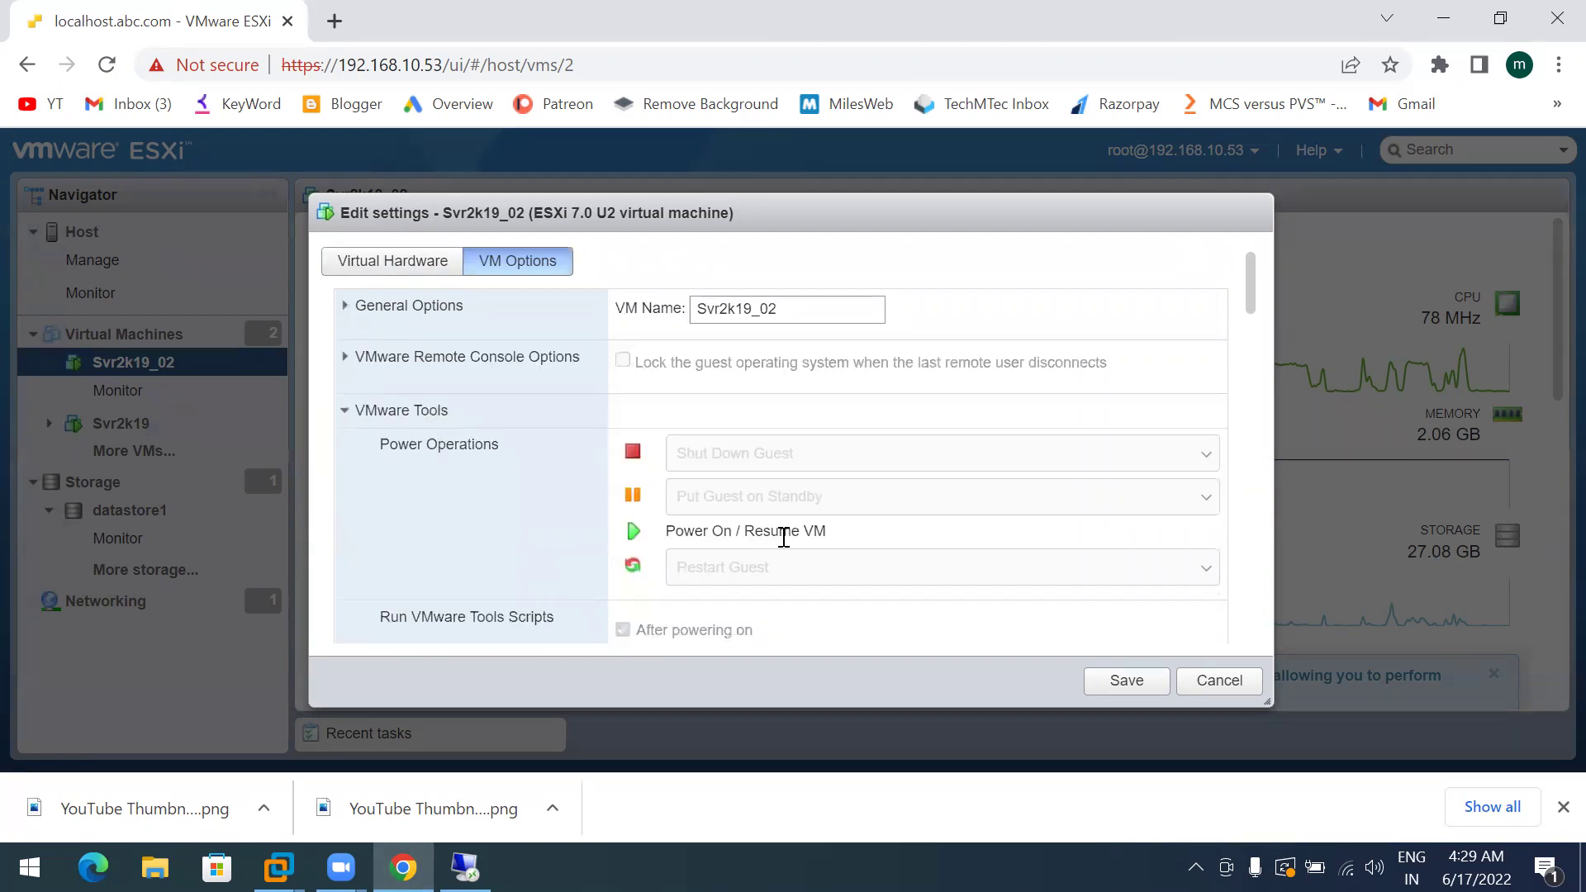
scroll(782, 537, down, 2)
scroll(783, 537, down, 1)
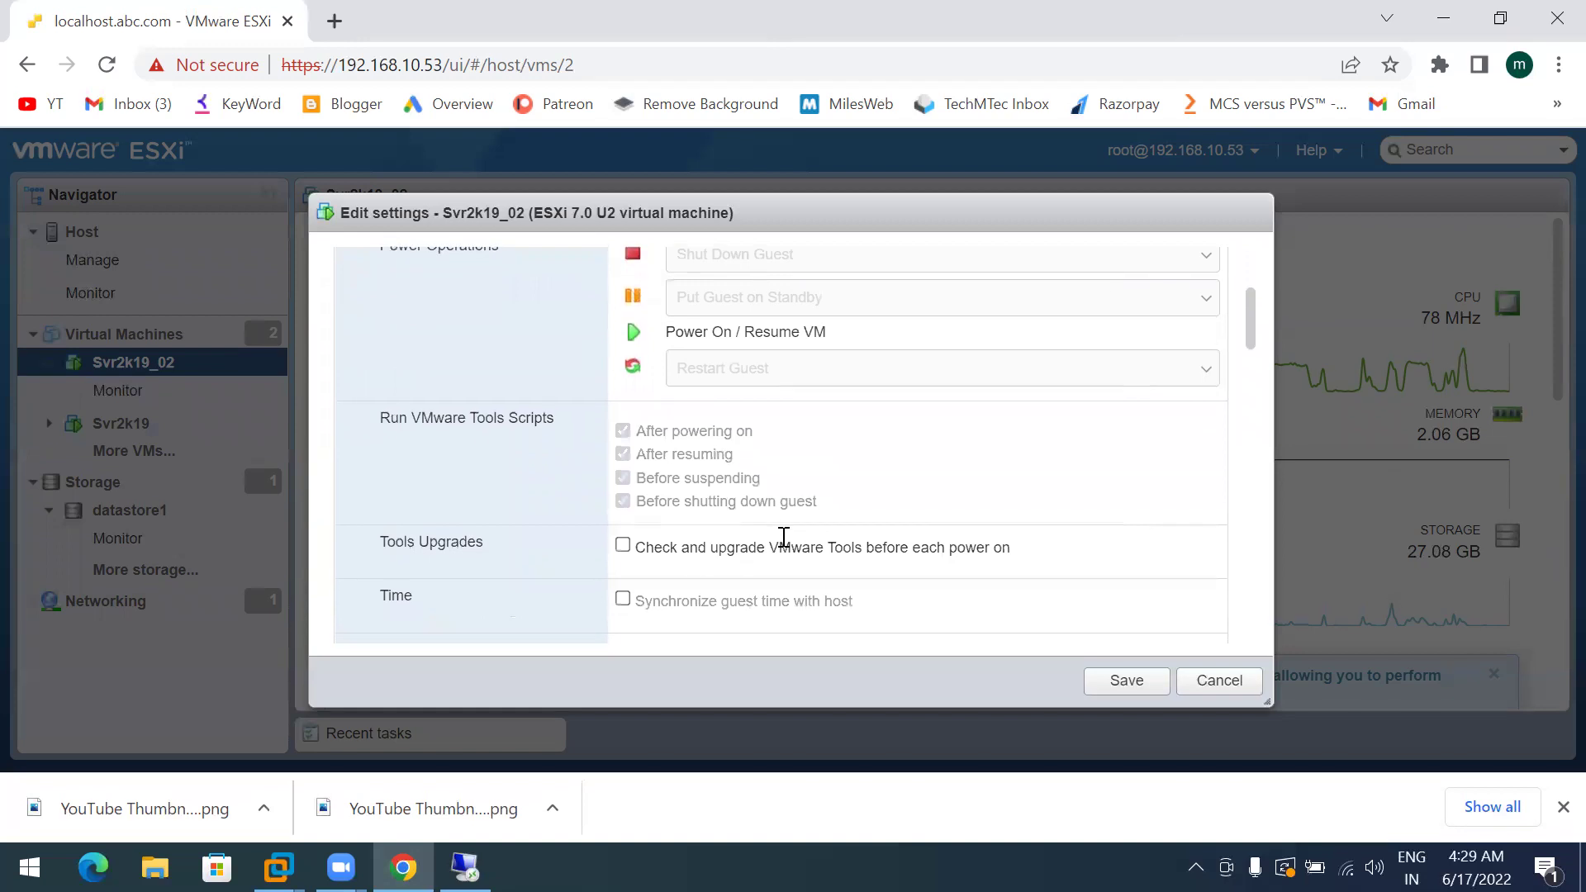
scroll(783, 537, down, 3)
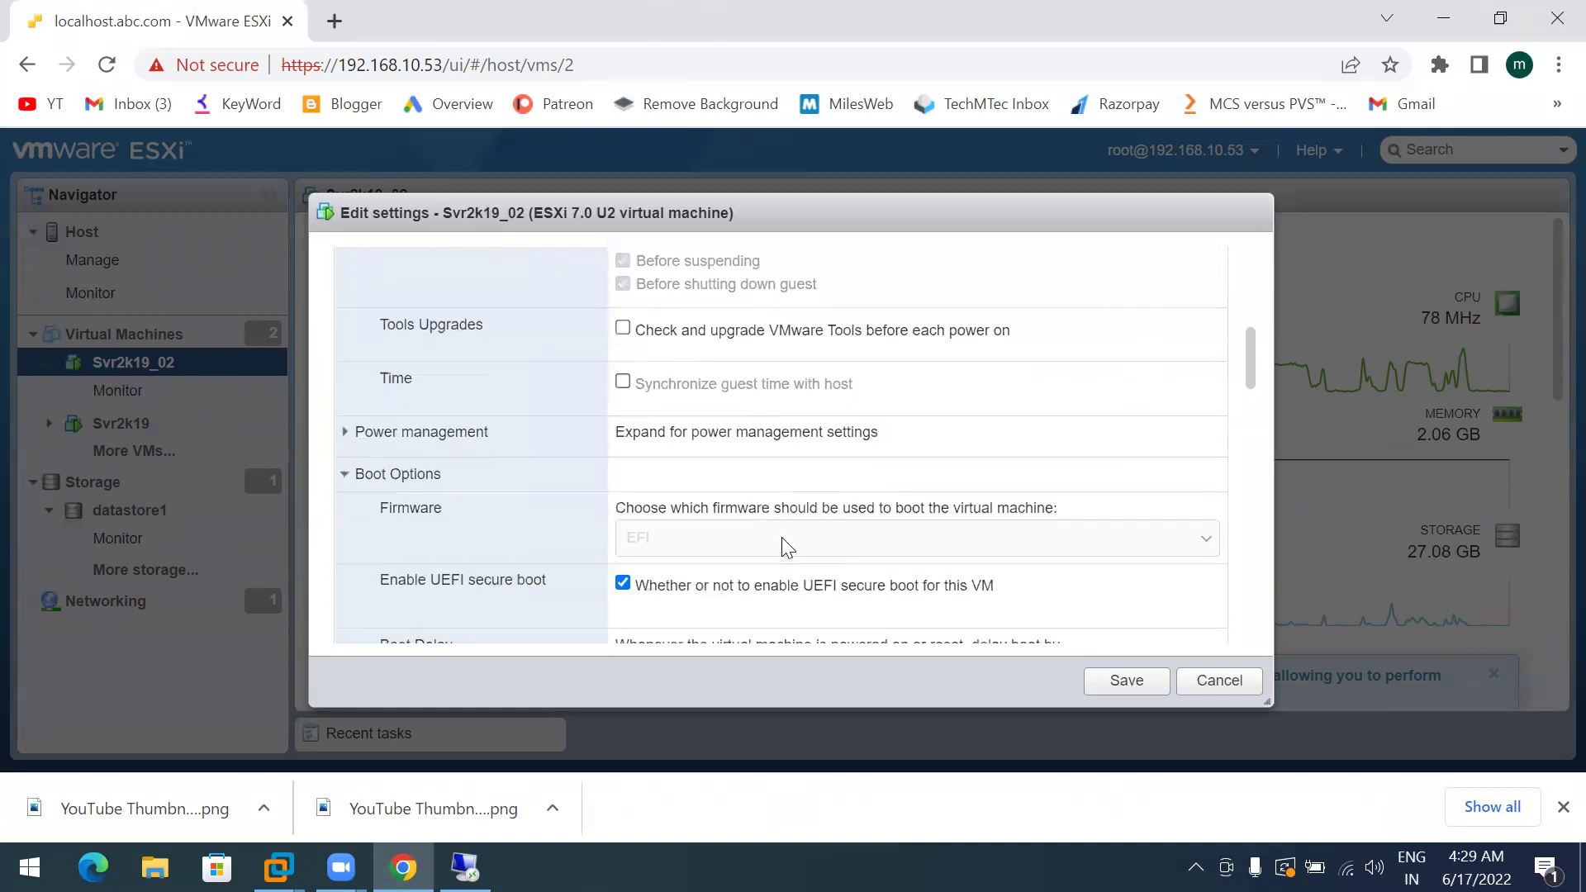
scroll(783, 539, down, 6)
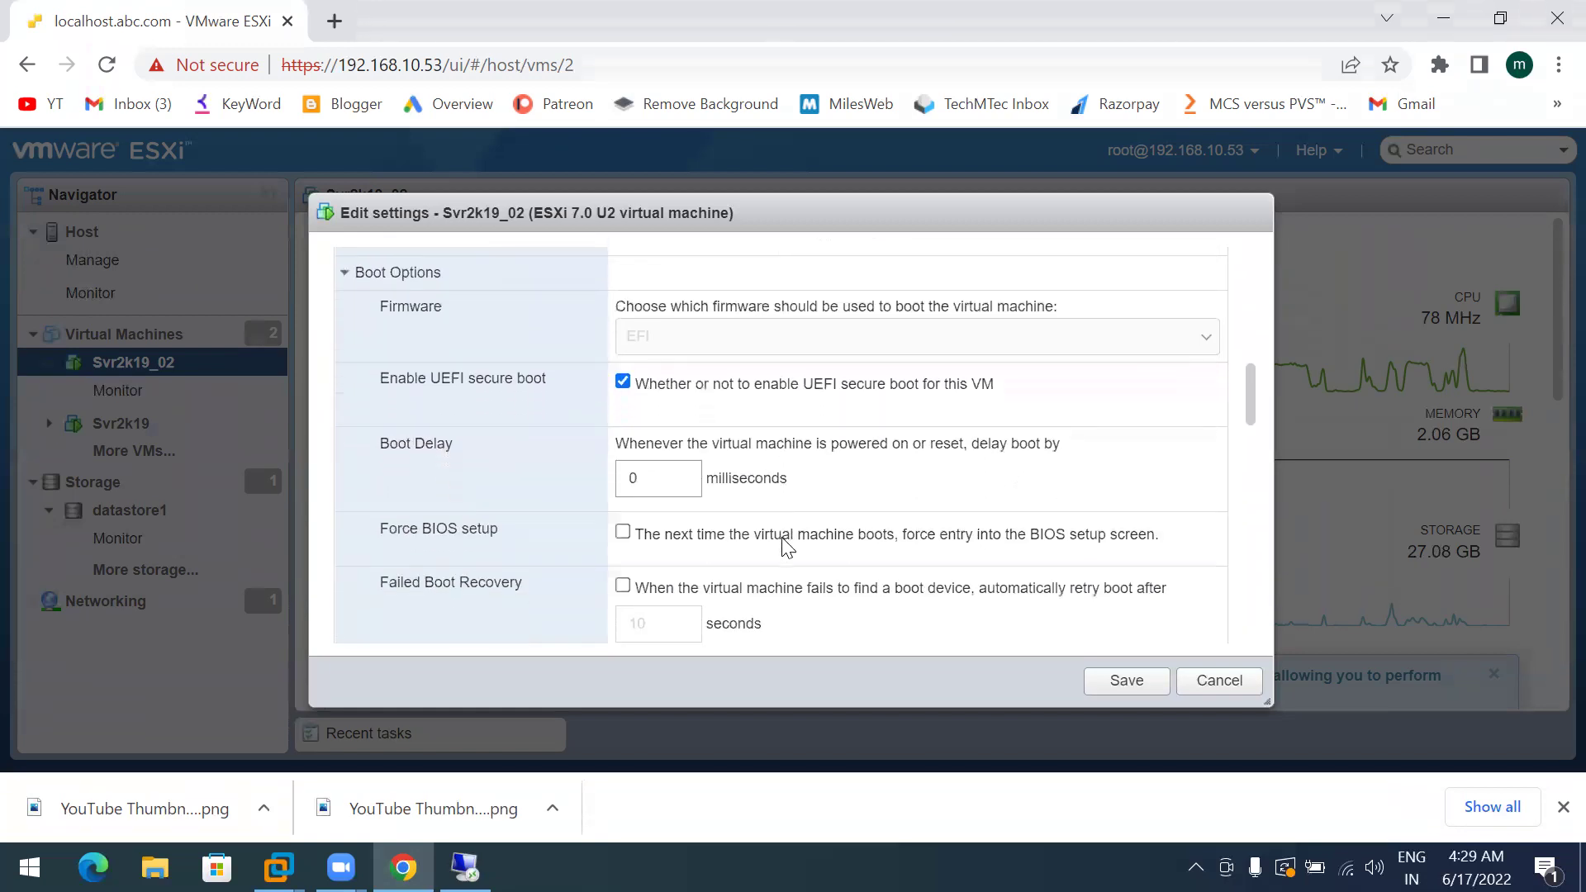
scroll(785, 547, down, 5)
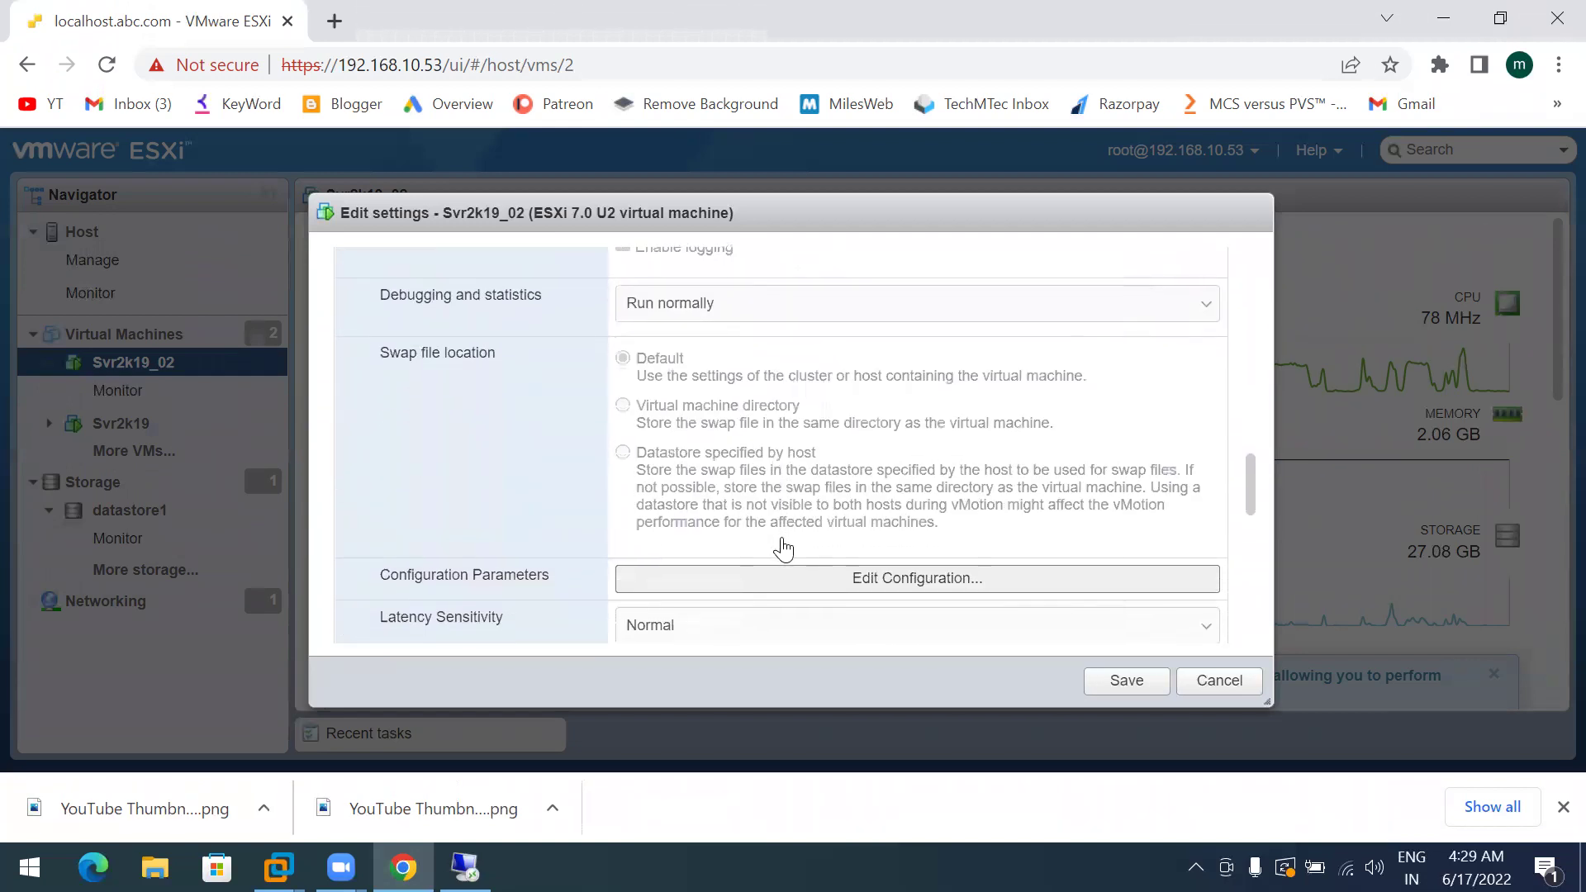
scroll(785, 547, down, 1)
scroll(787, 547, up, 8)
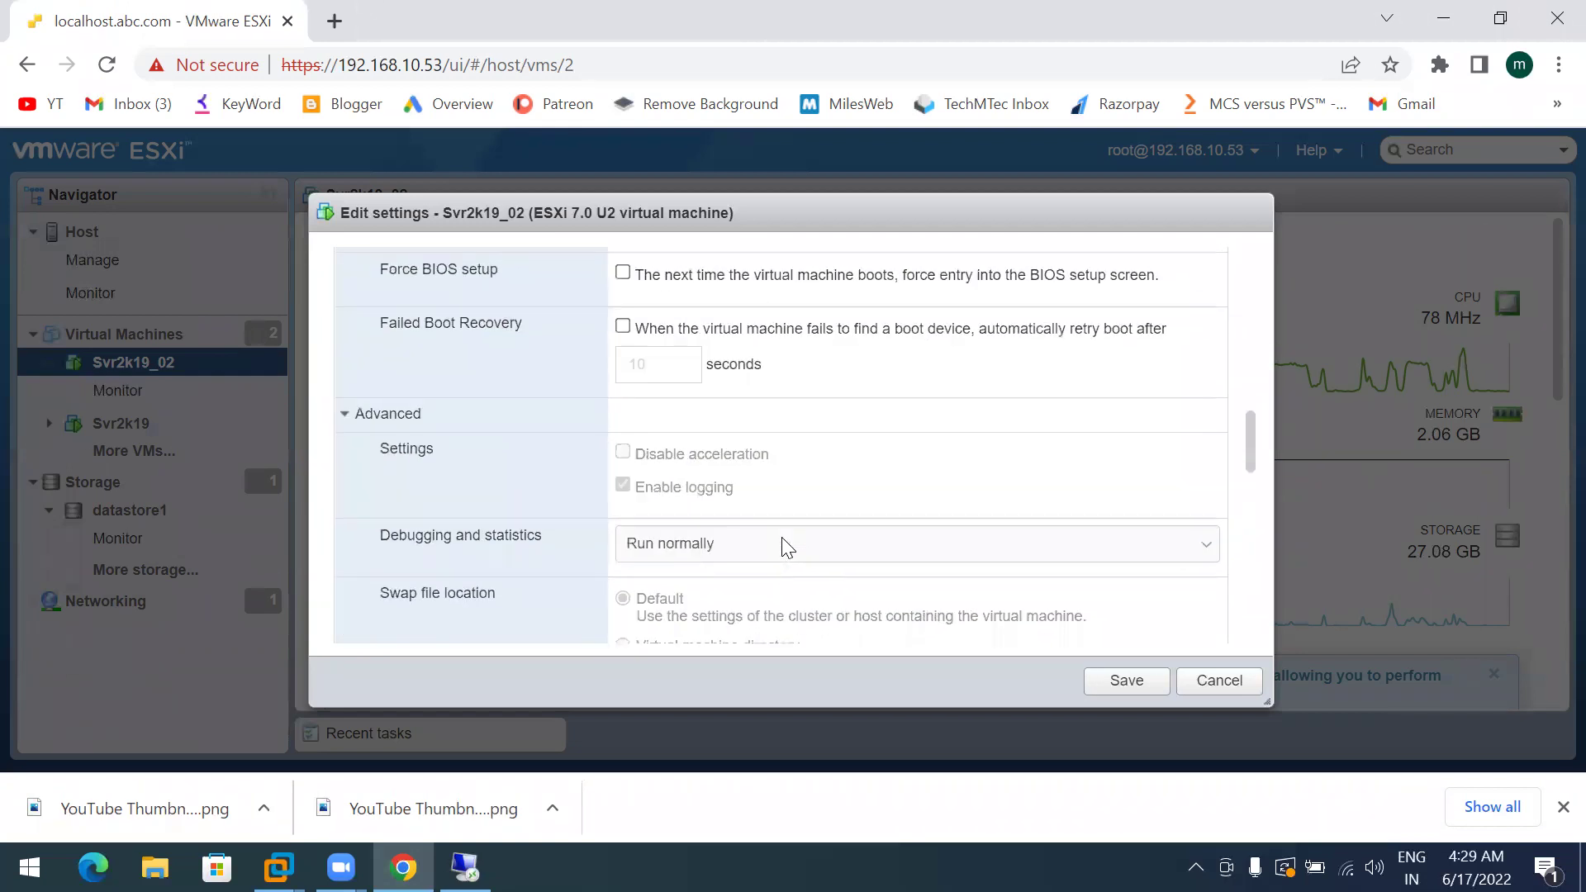
scroll(788, 547, up, 5)
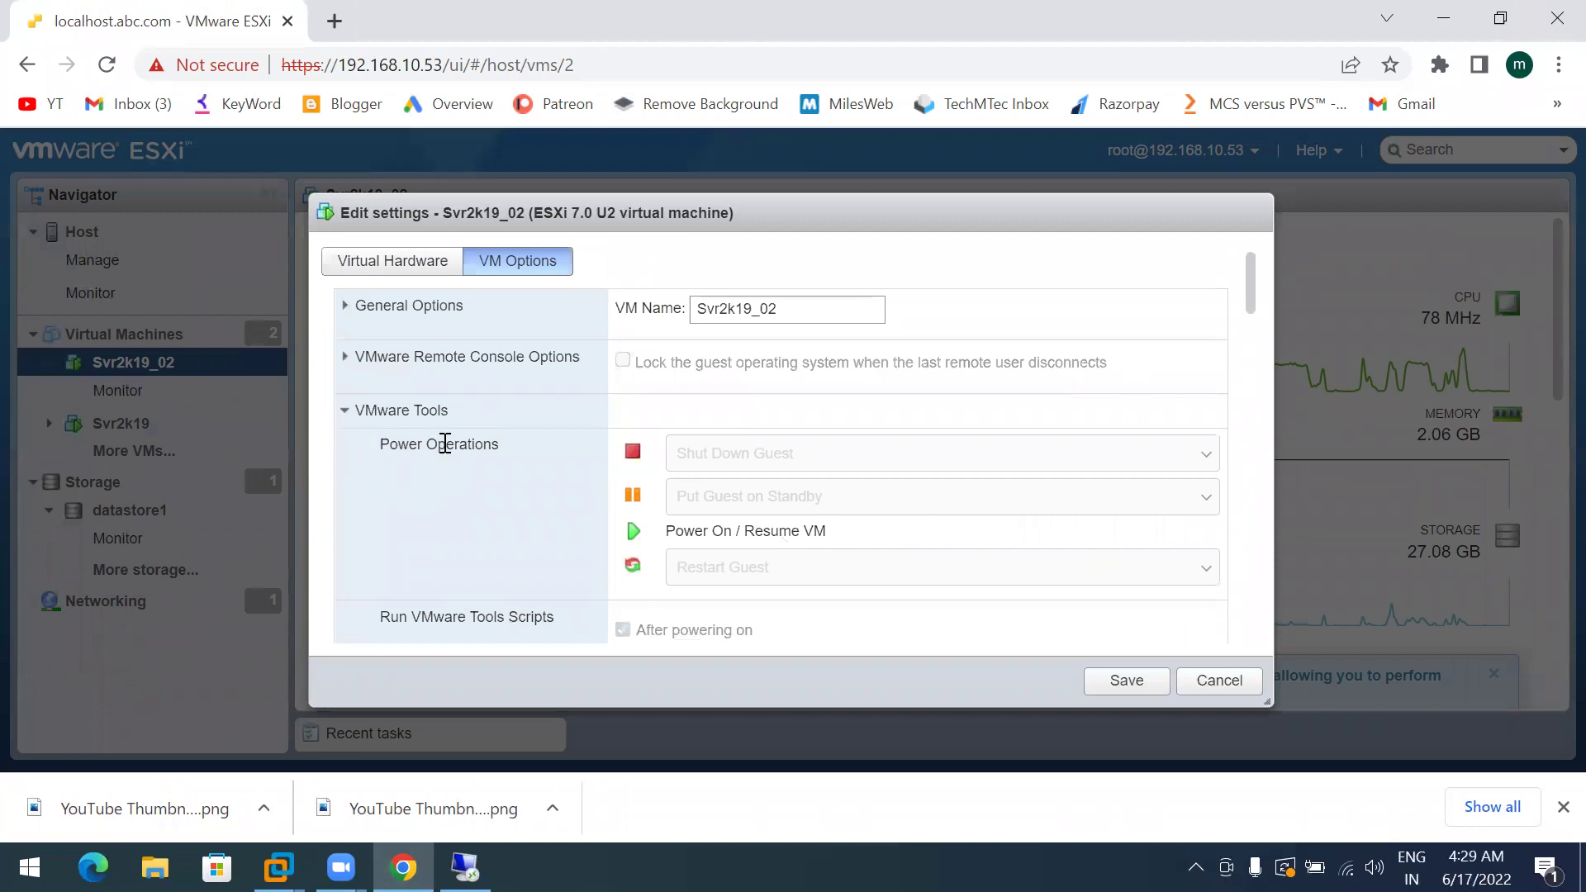
Collapse VMware Tools, expand Power management and examine its standby response and Wake on LAN settings
click(345, 412)
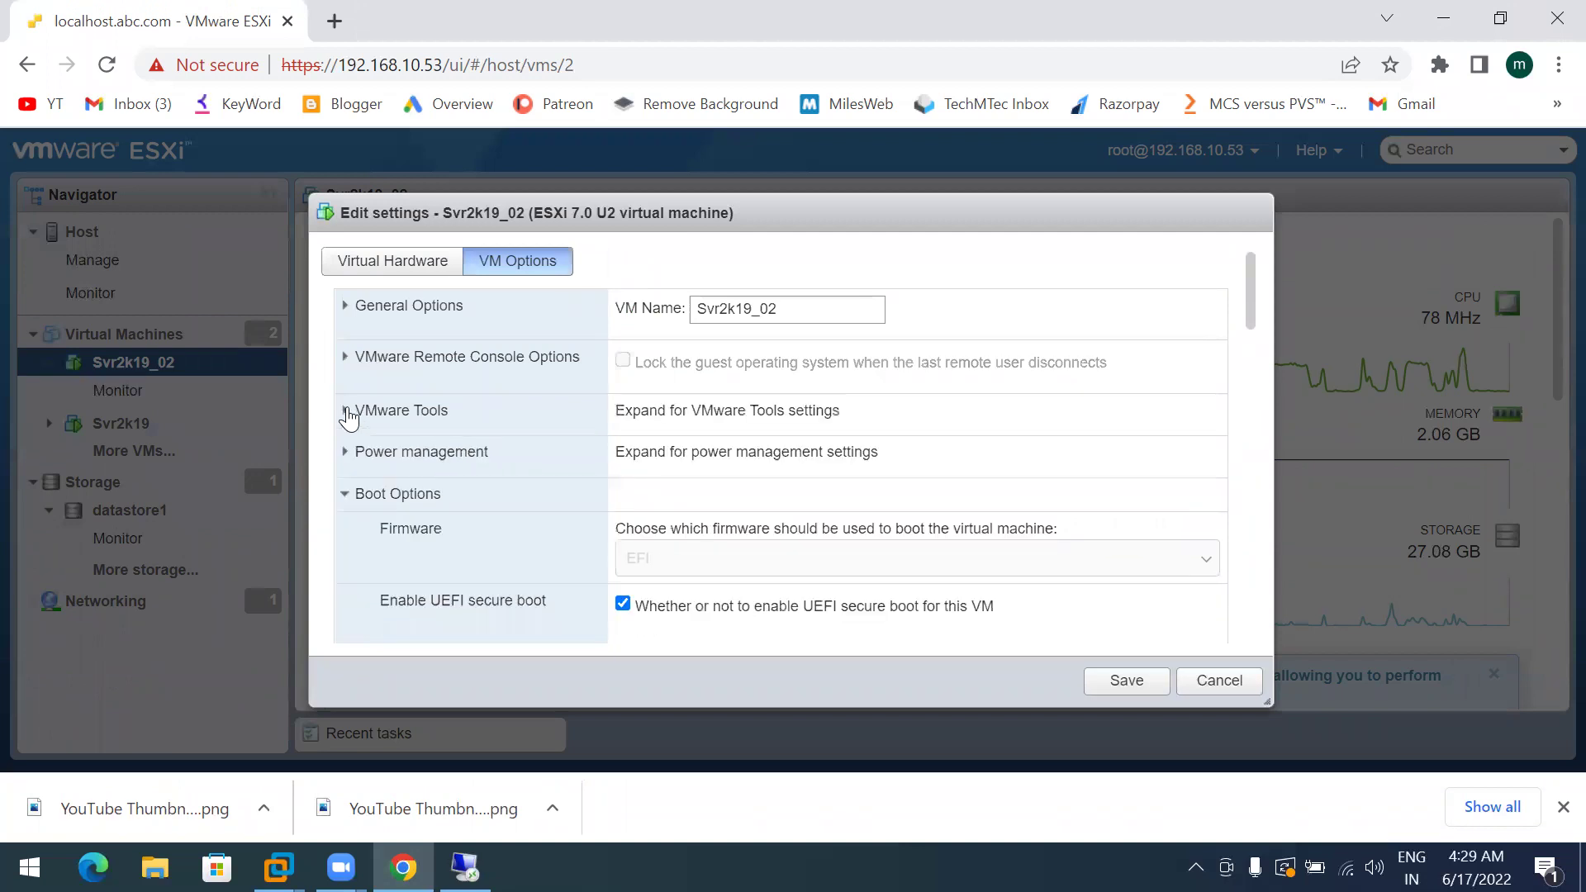
click(347, 452)
scroll(757, 552, down, 1)
scroll(757, 552, down, 3)
scroll(757, 552, down, 6)
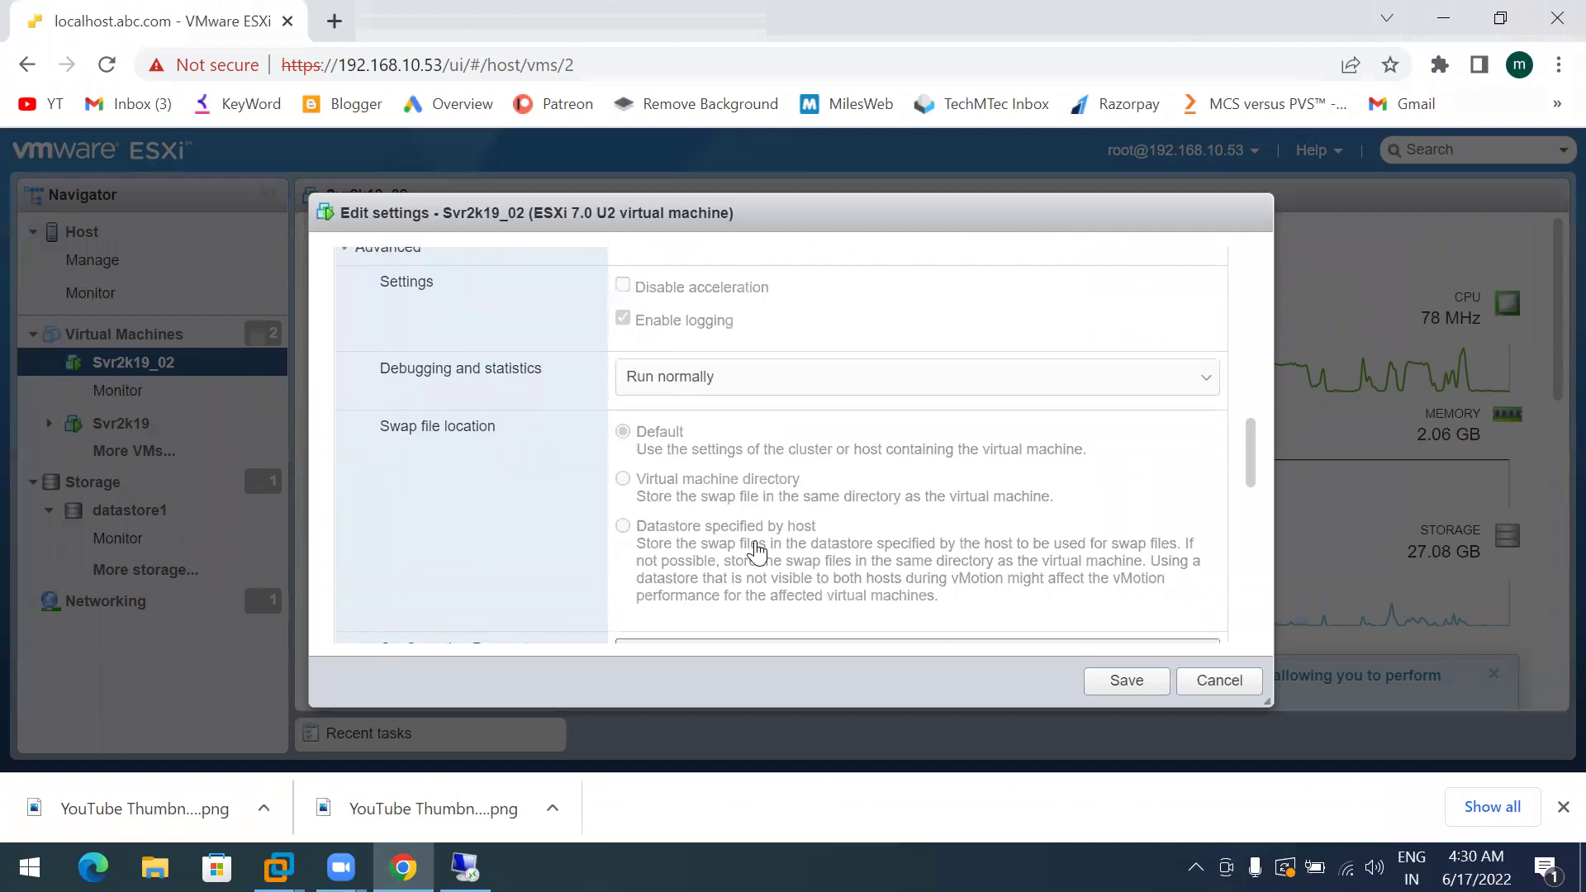
scroll(757, 552, up, 8)
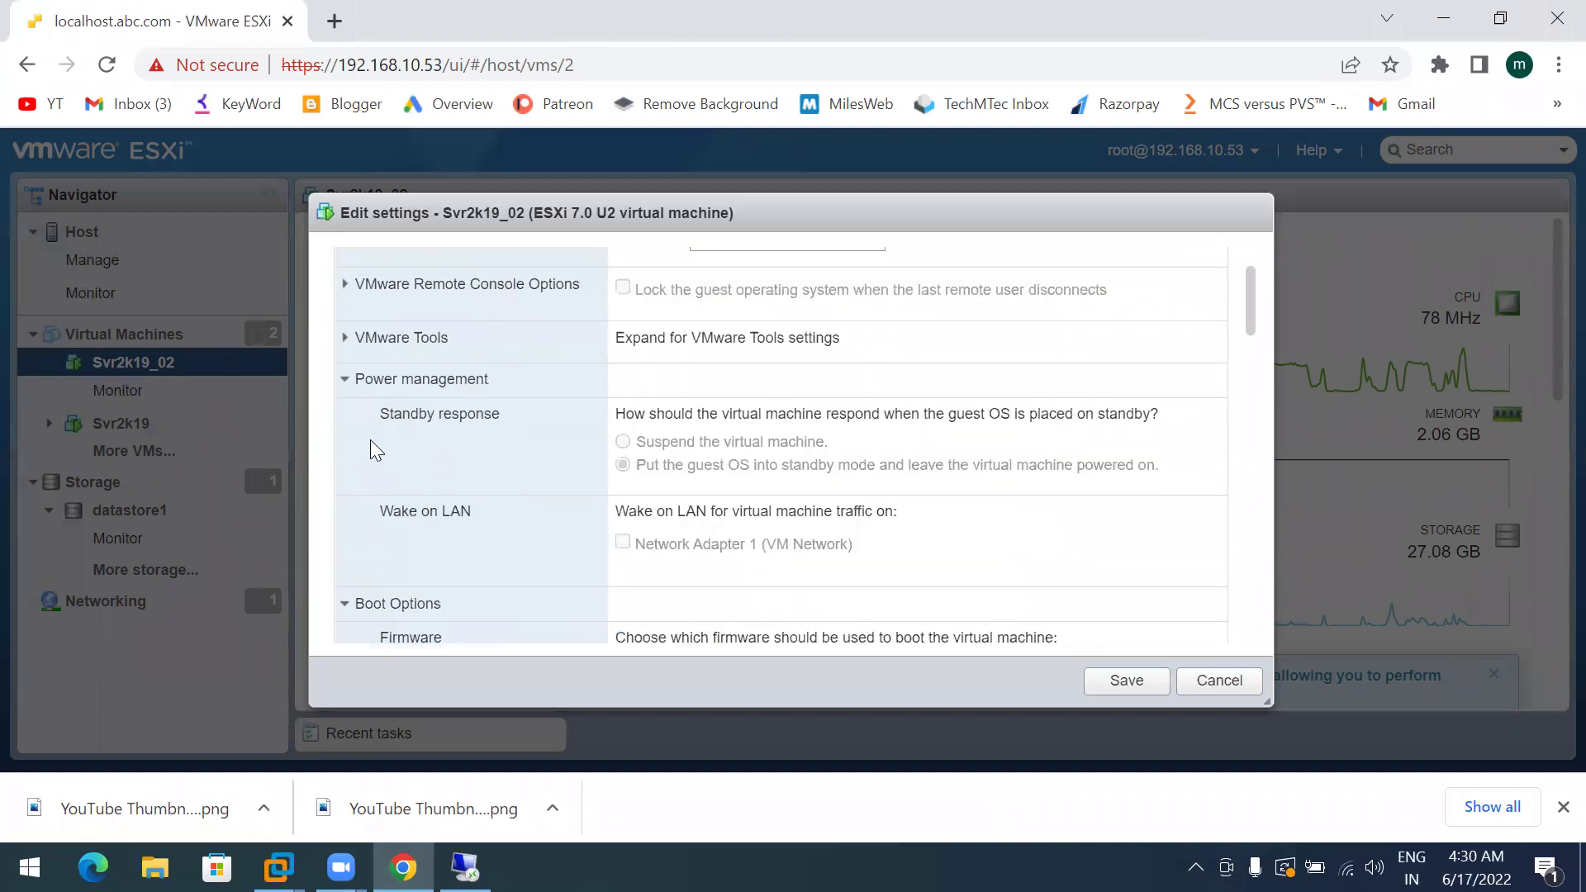
Collapse Power management and look through the Boot Options, Advanced and Fiber Channel NPIV settings again for network boot
click(345, 379)
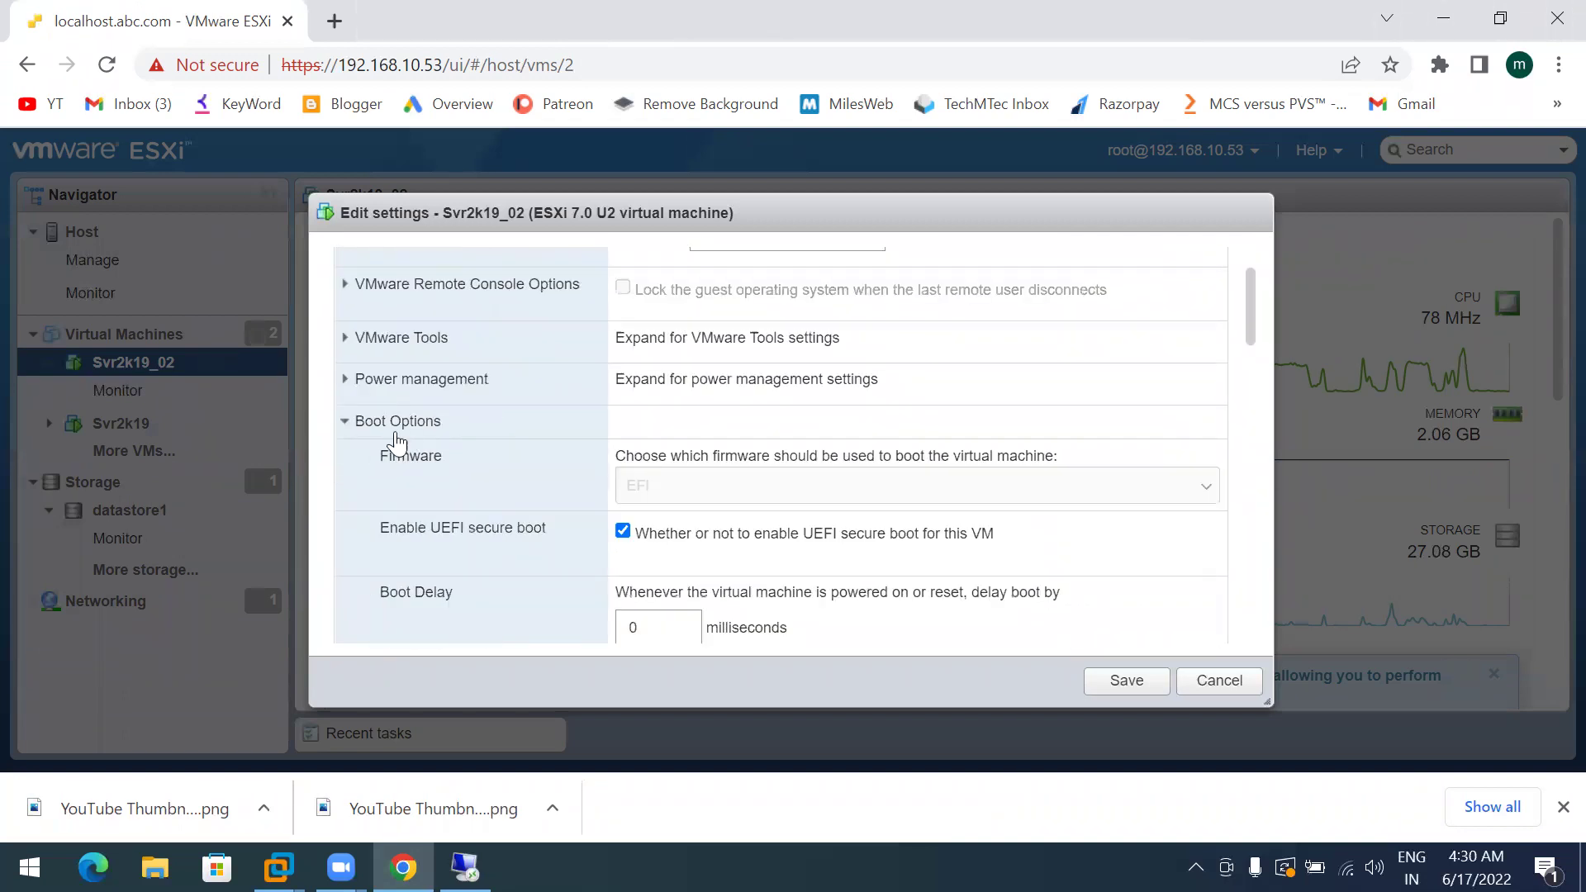
scroll(698, 478, down, 6)
scroll(698, 479, down, 5)
scroll(696, 481, down, 4)
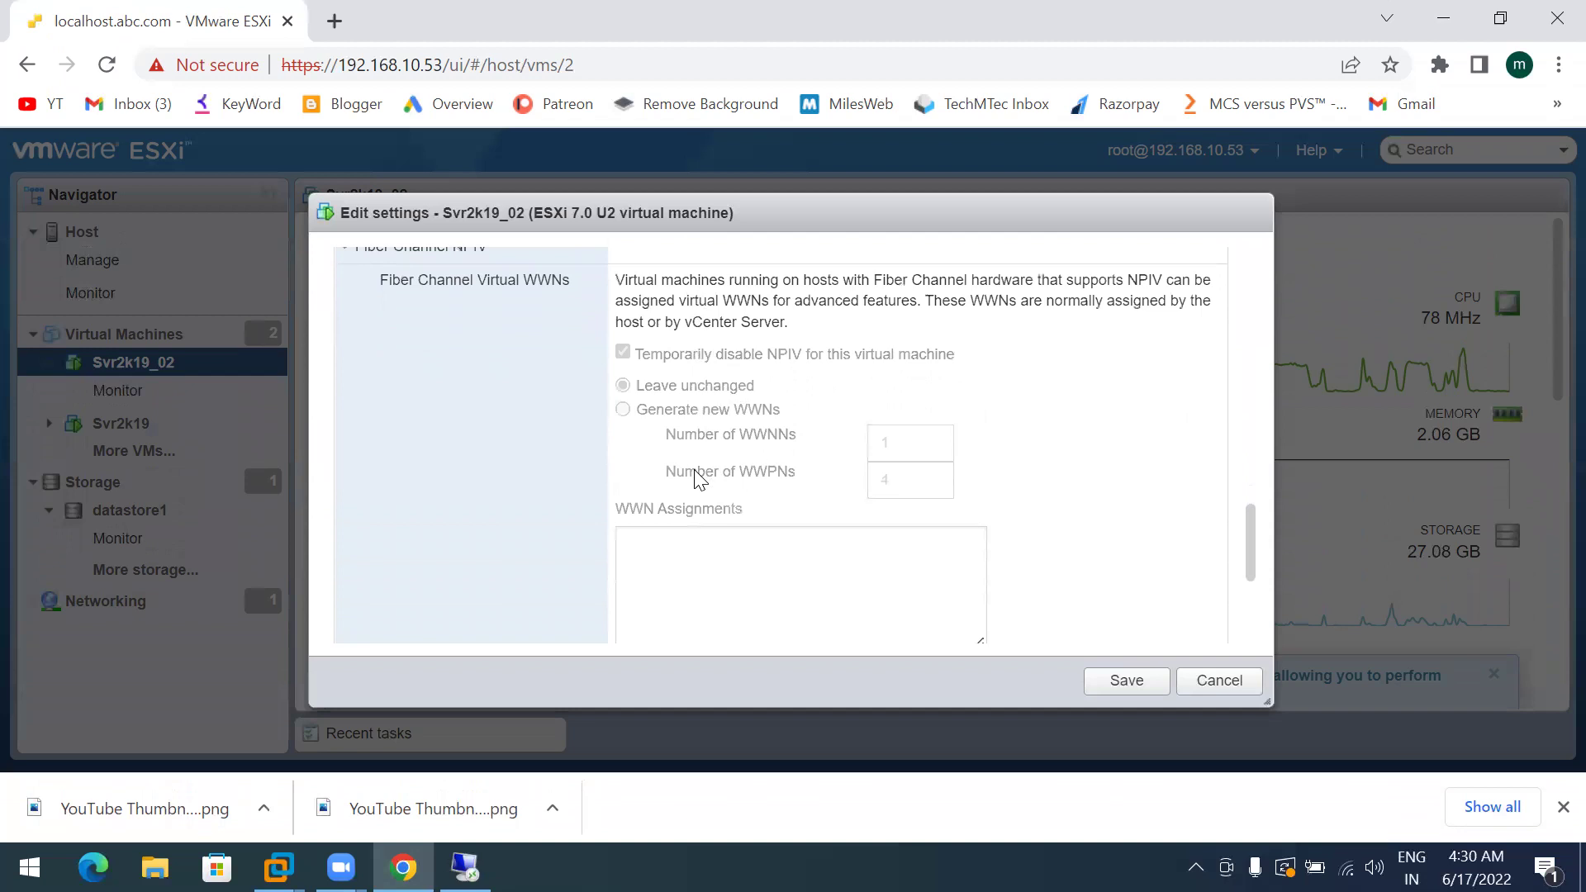
scroll(697, 478, down, 2)
scroll(697, 477, up, 15)
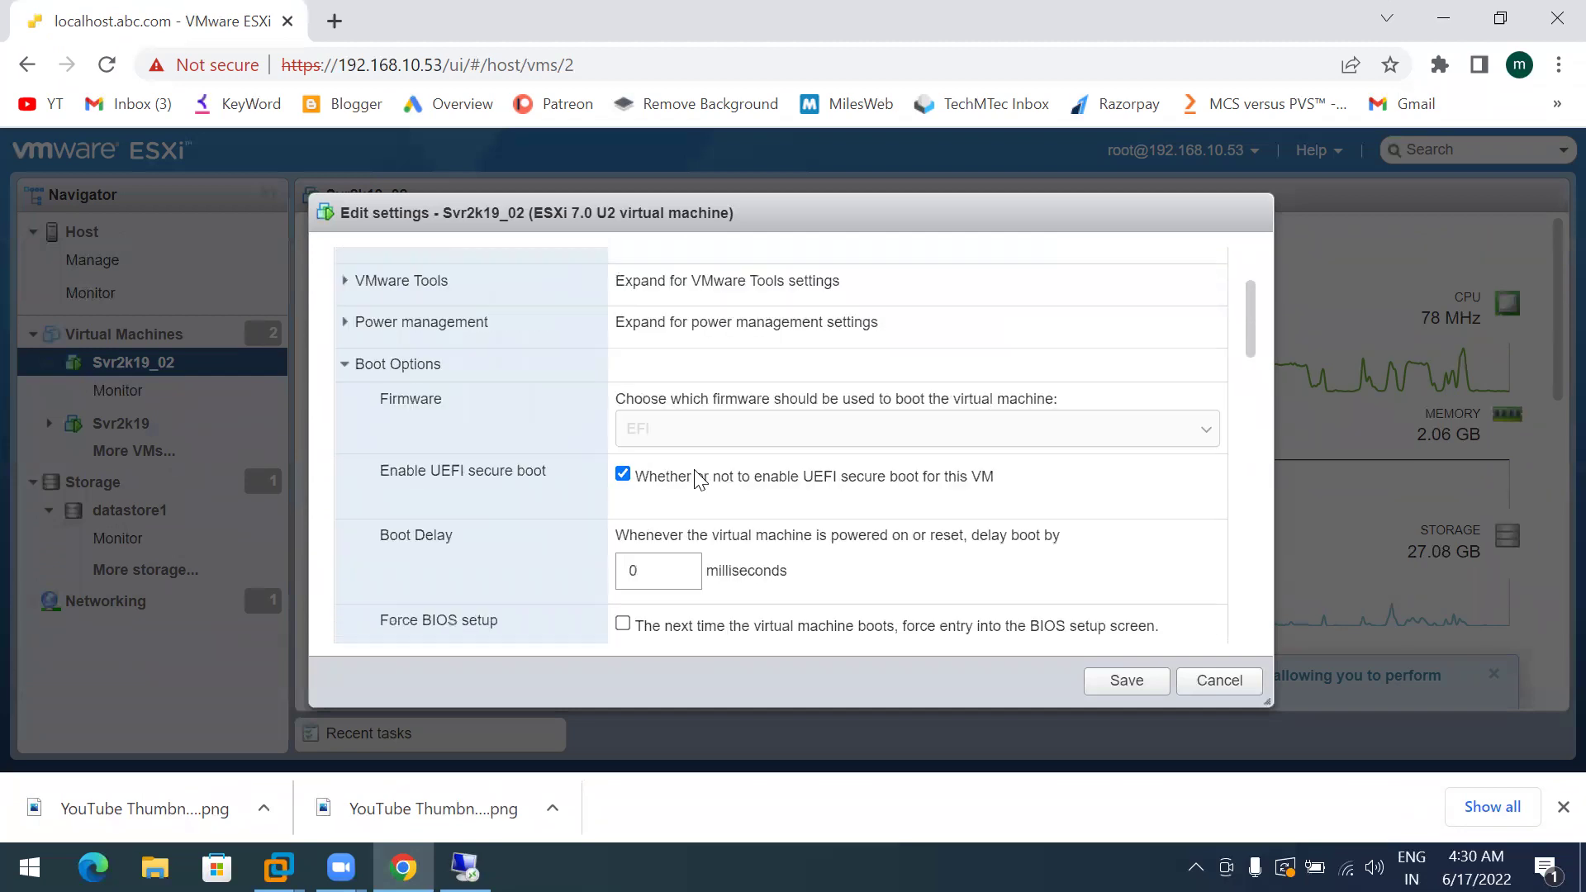
scroll(699, 478, up, 1)
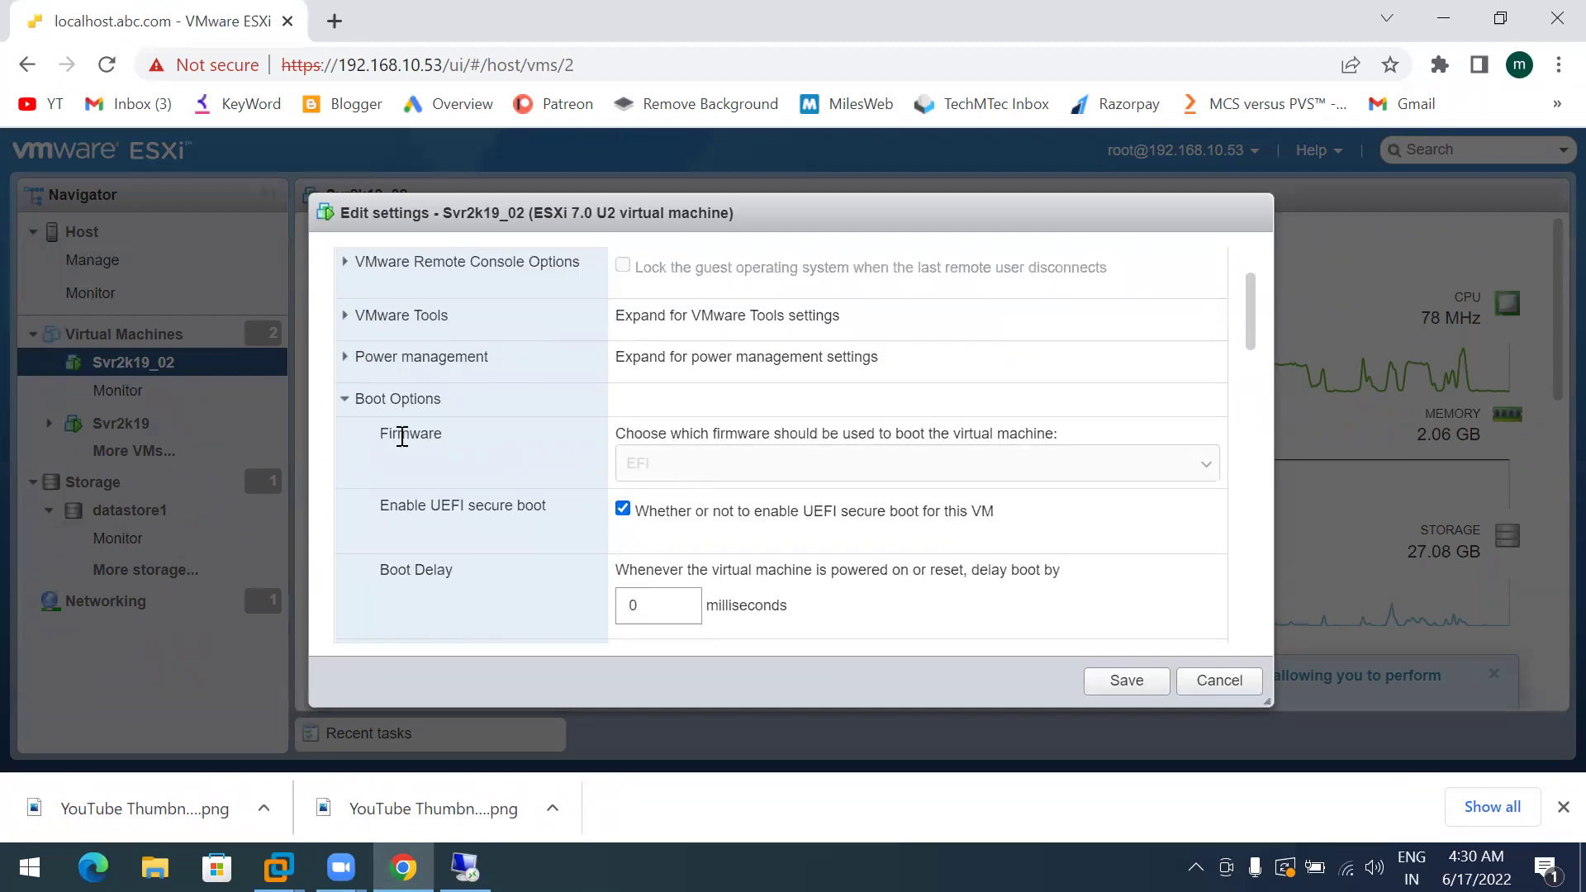
Collapse Boot Options, Advanced and Fiber Channel NPIV while checking the remaining VM options down to VBS
click(345, 399)
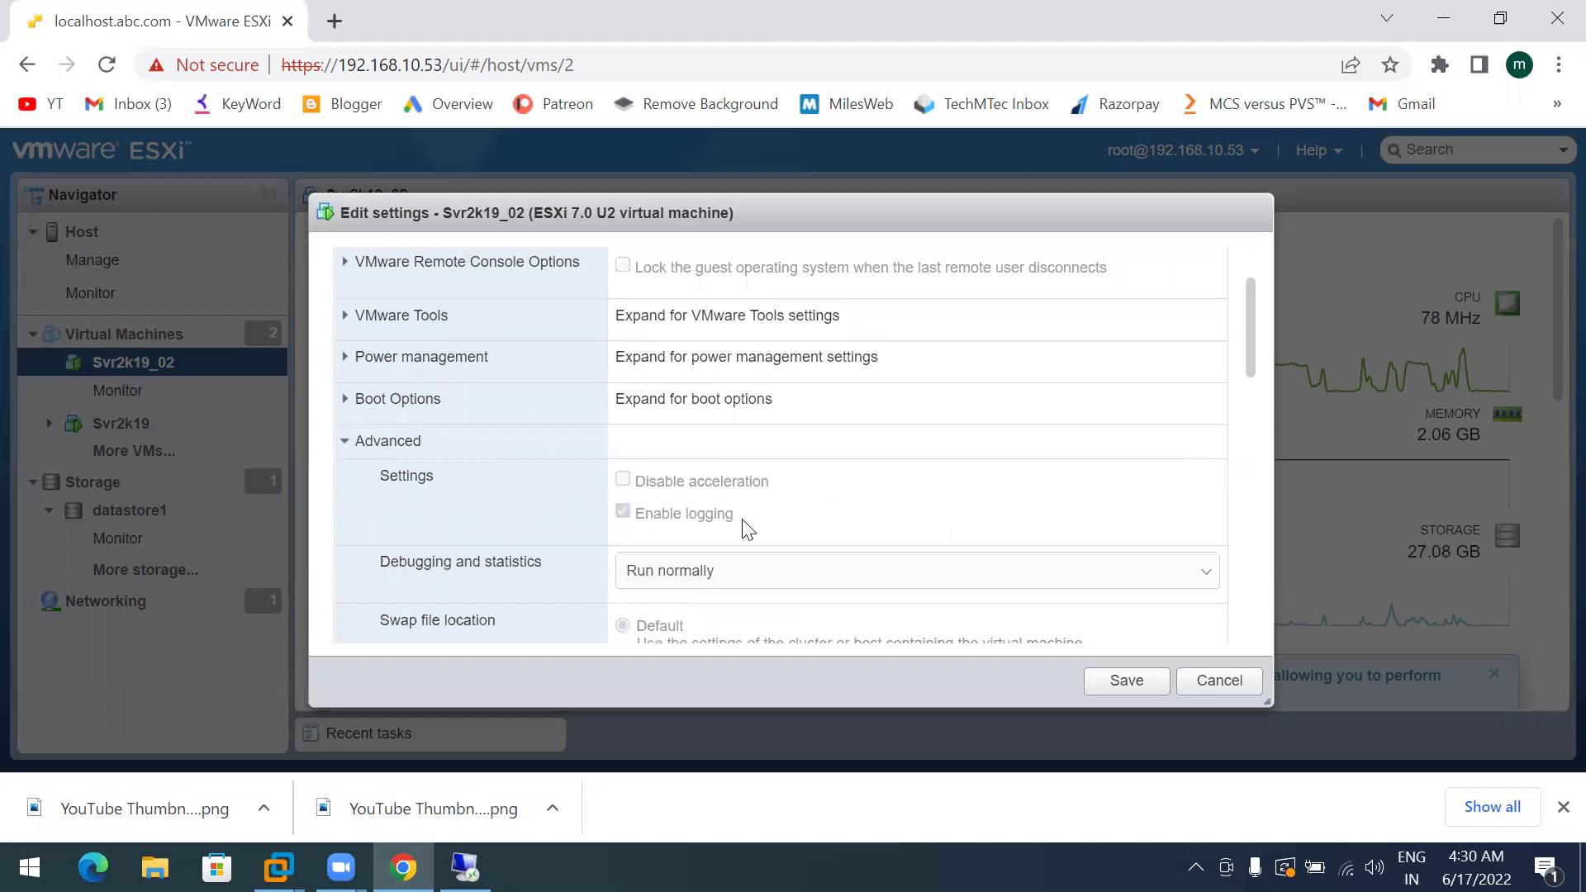
scroll(748, 528, up, 3)
scroll(746, 529, down, 15)
scroll(743, 528, down, 15)
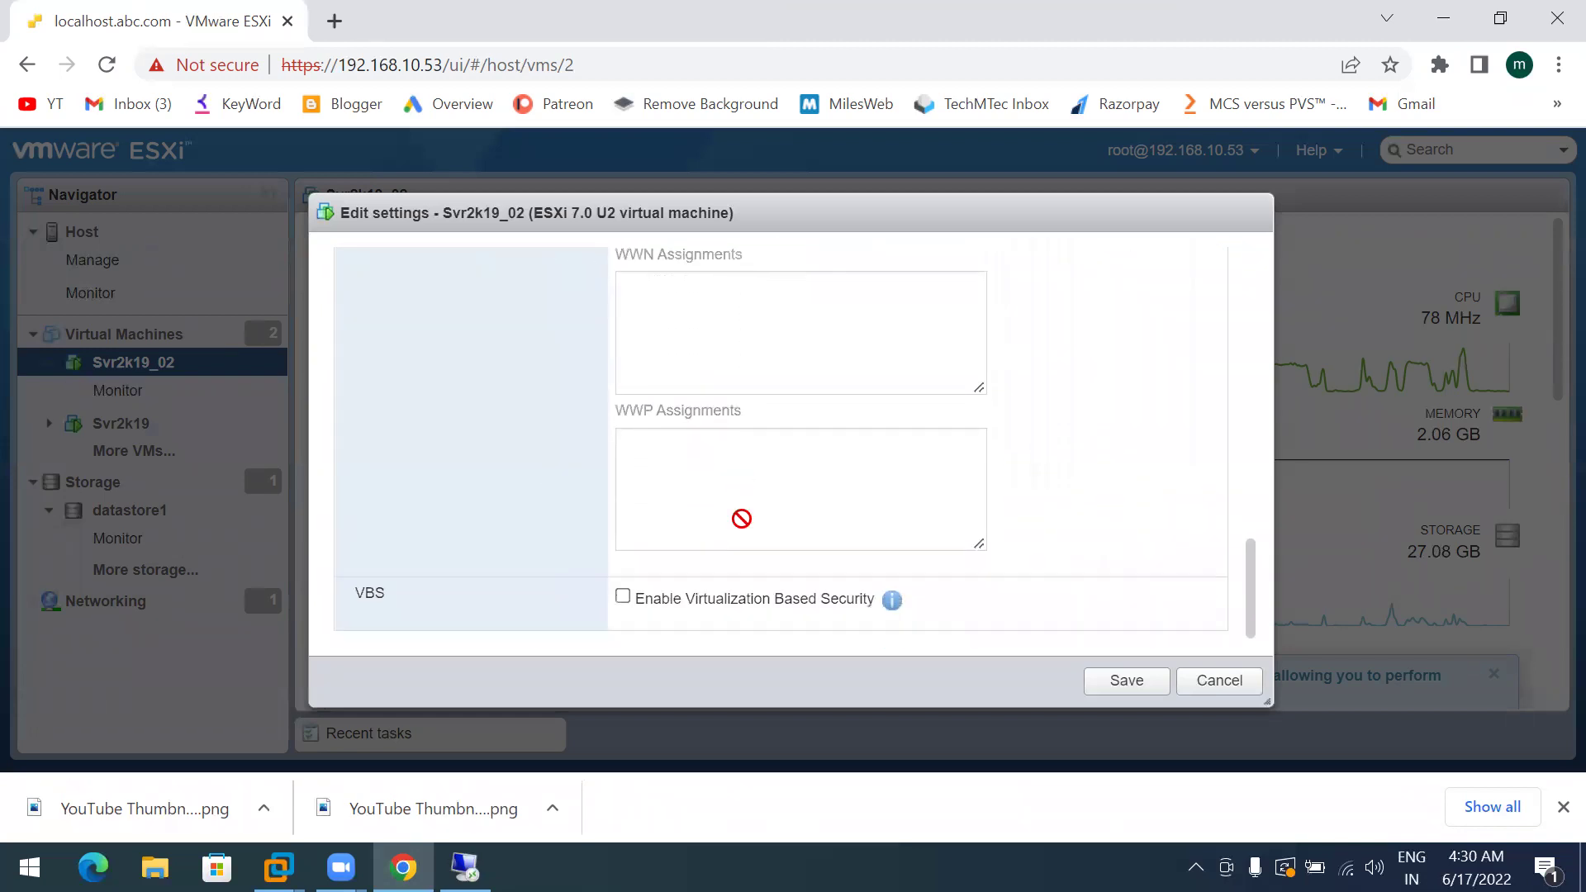
scroll(741, 519, up, 20)
click(346, 537)
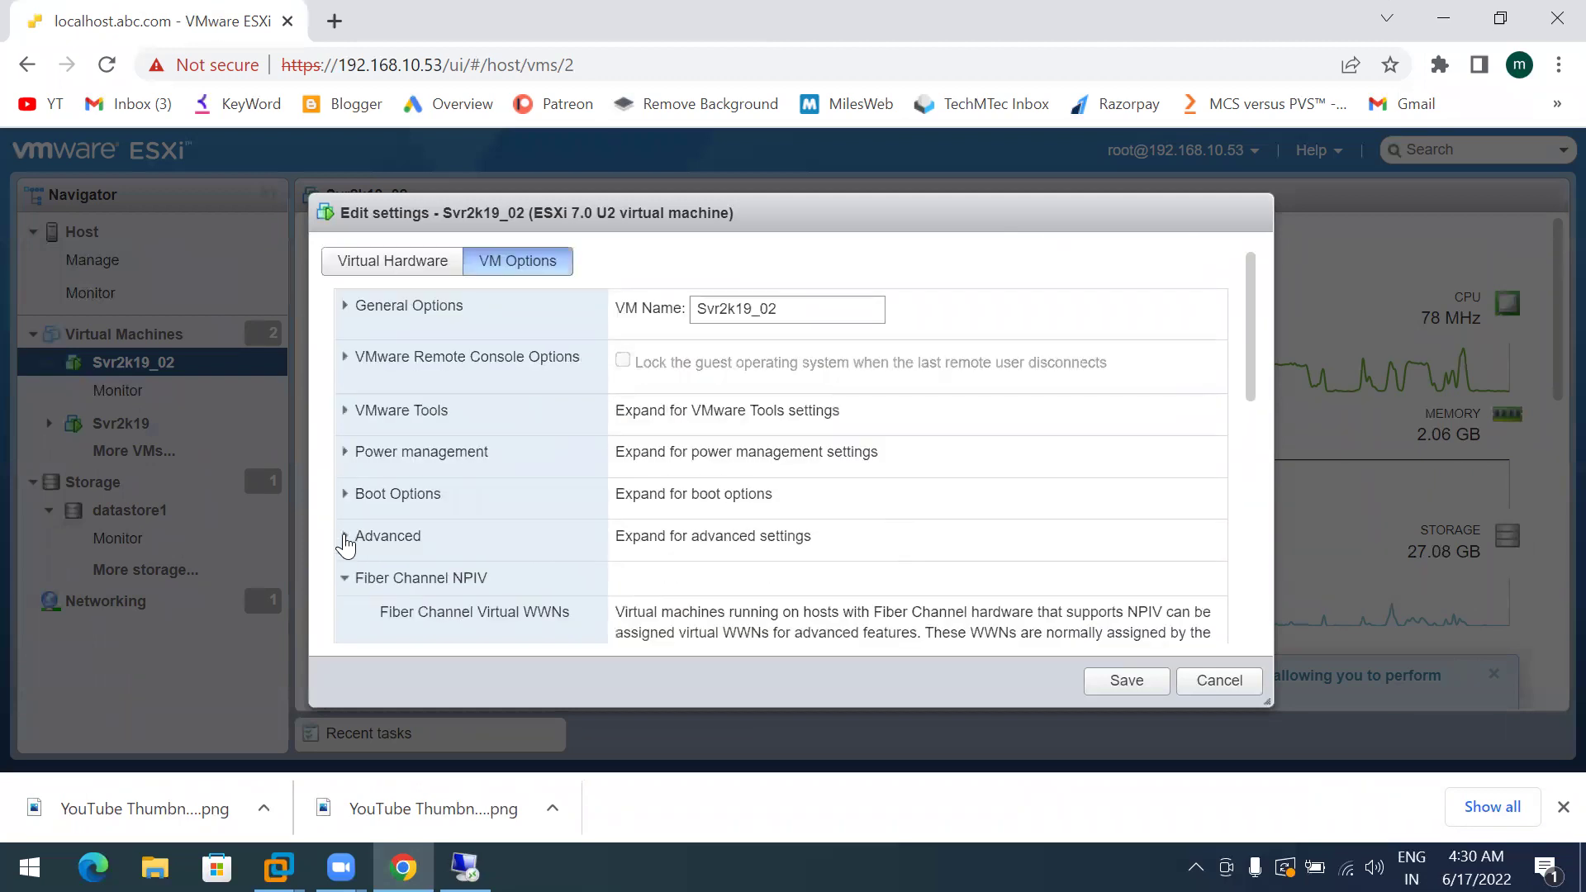
scroll(637, 560, down, 4)
scroll(705, 449, down, 2)
scroll(698, 488, up, 10)
click(351, 522)
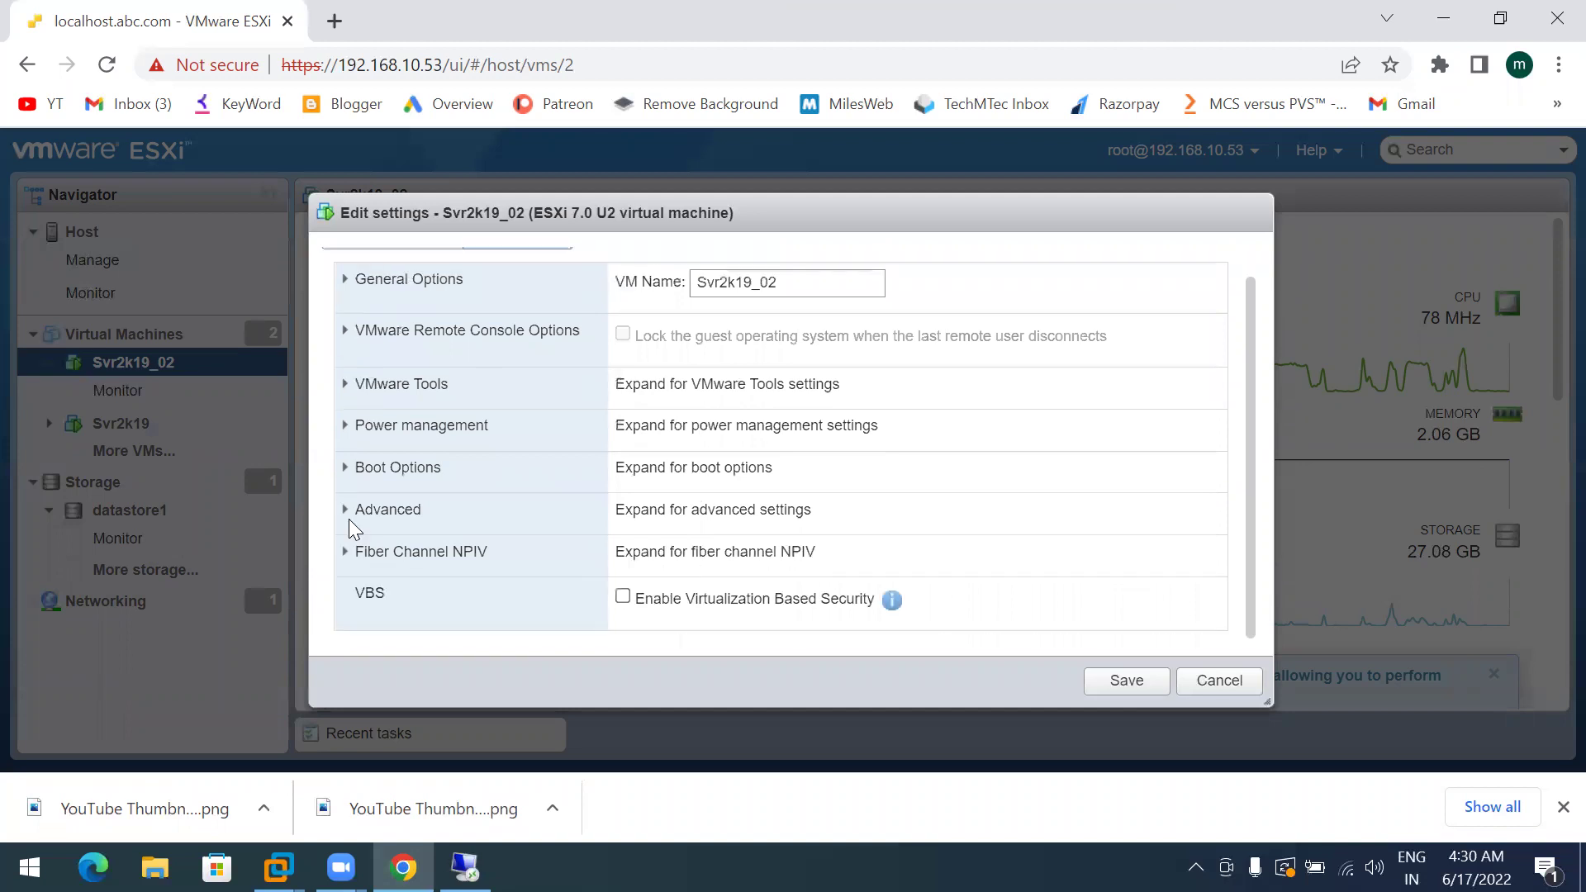
Expand General Options and Power management in the VM options and review the guest OS, standby response and Wake on LAN settings
scroll(701, 415, up, 1)
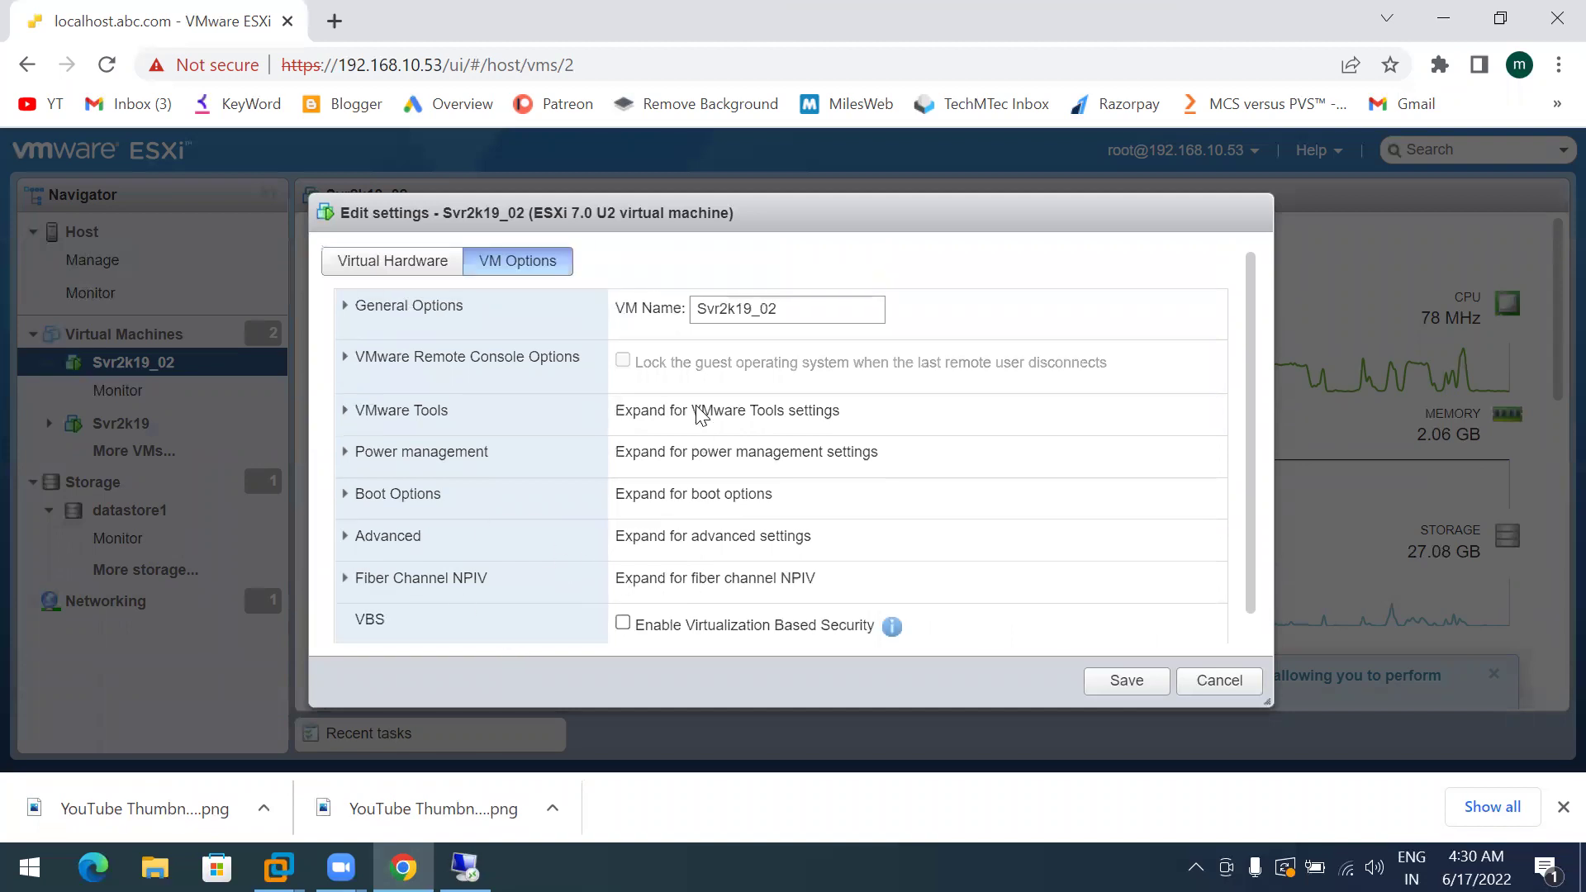
click(365, 312)
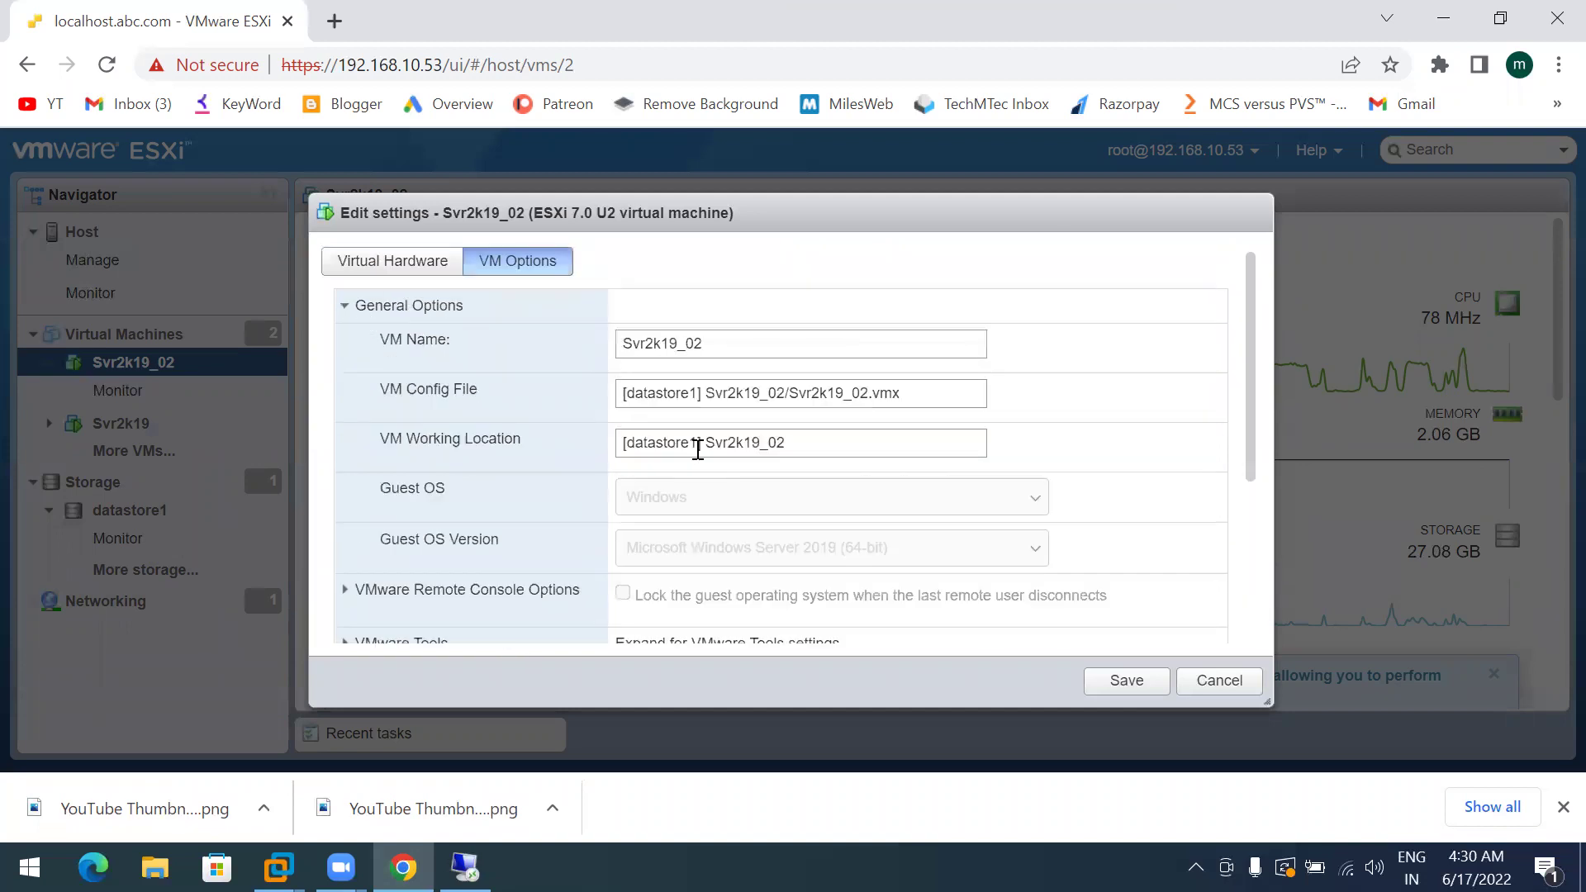
scroll(725, 525, down, 3)
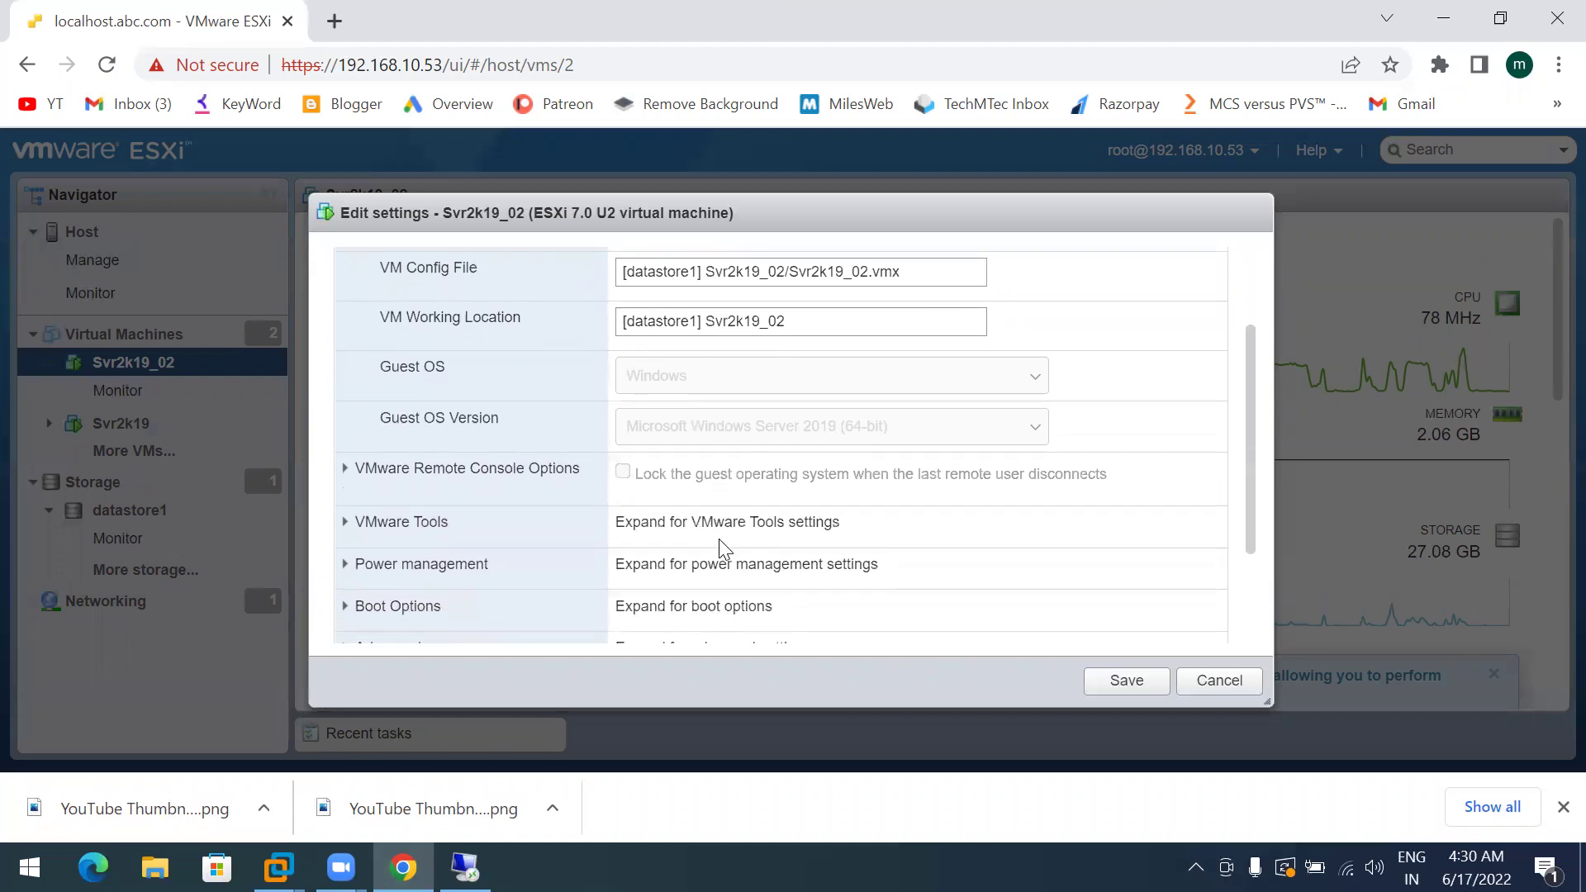
scroll(722, 547, down, 2)
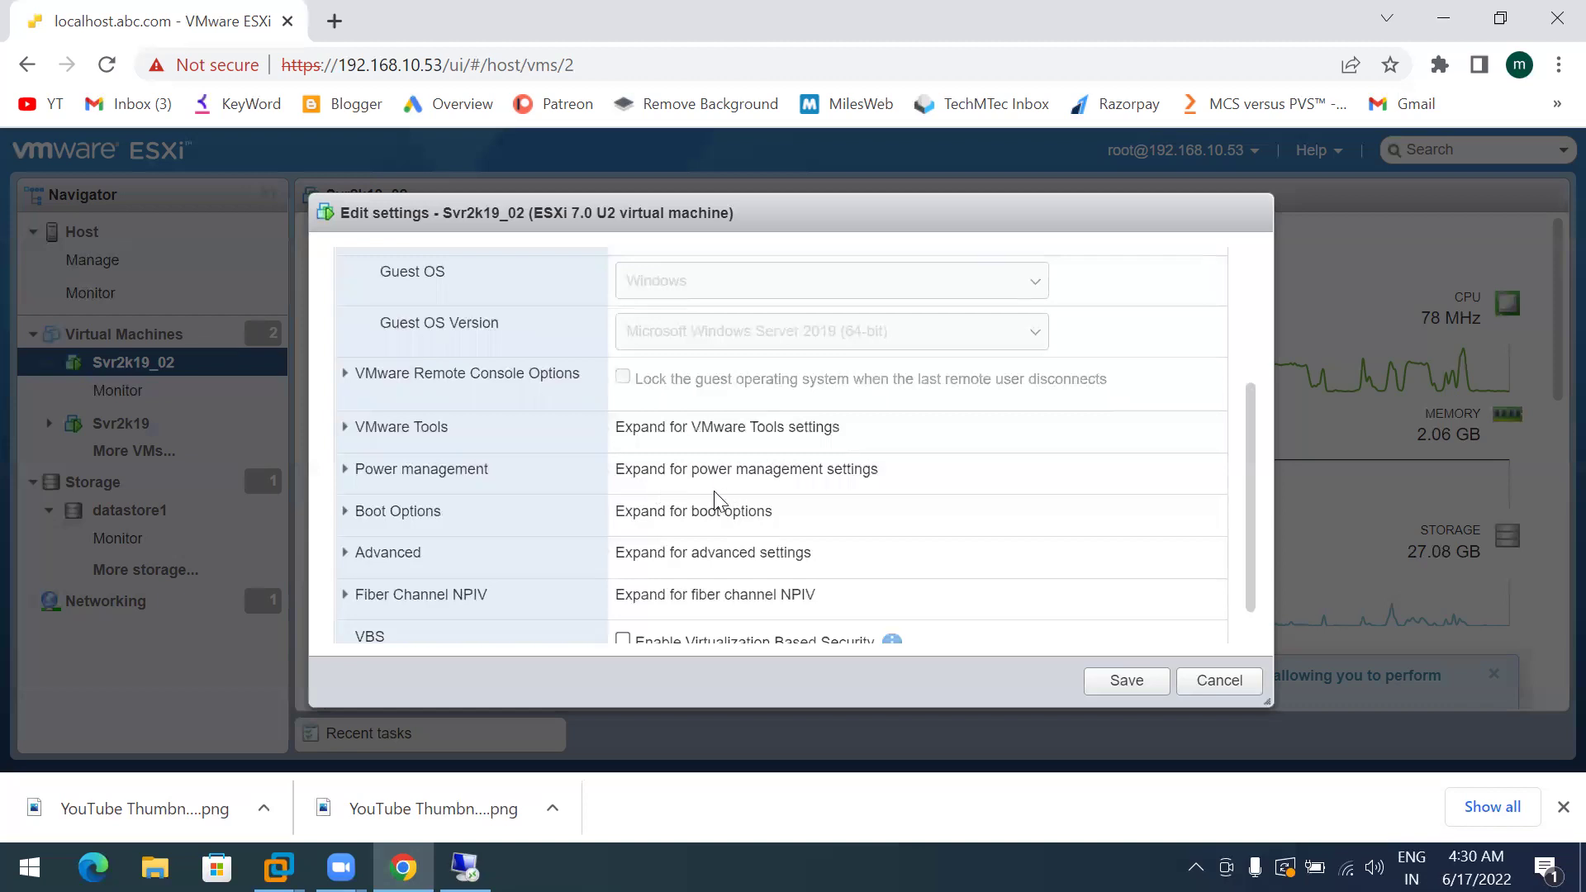
scroll(719, 504, down, 1)
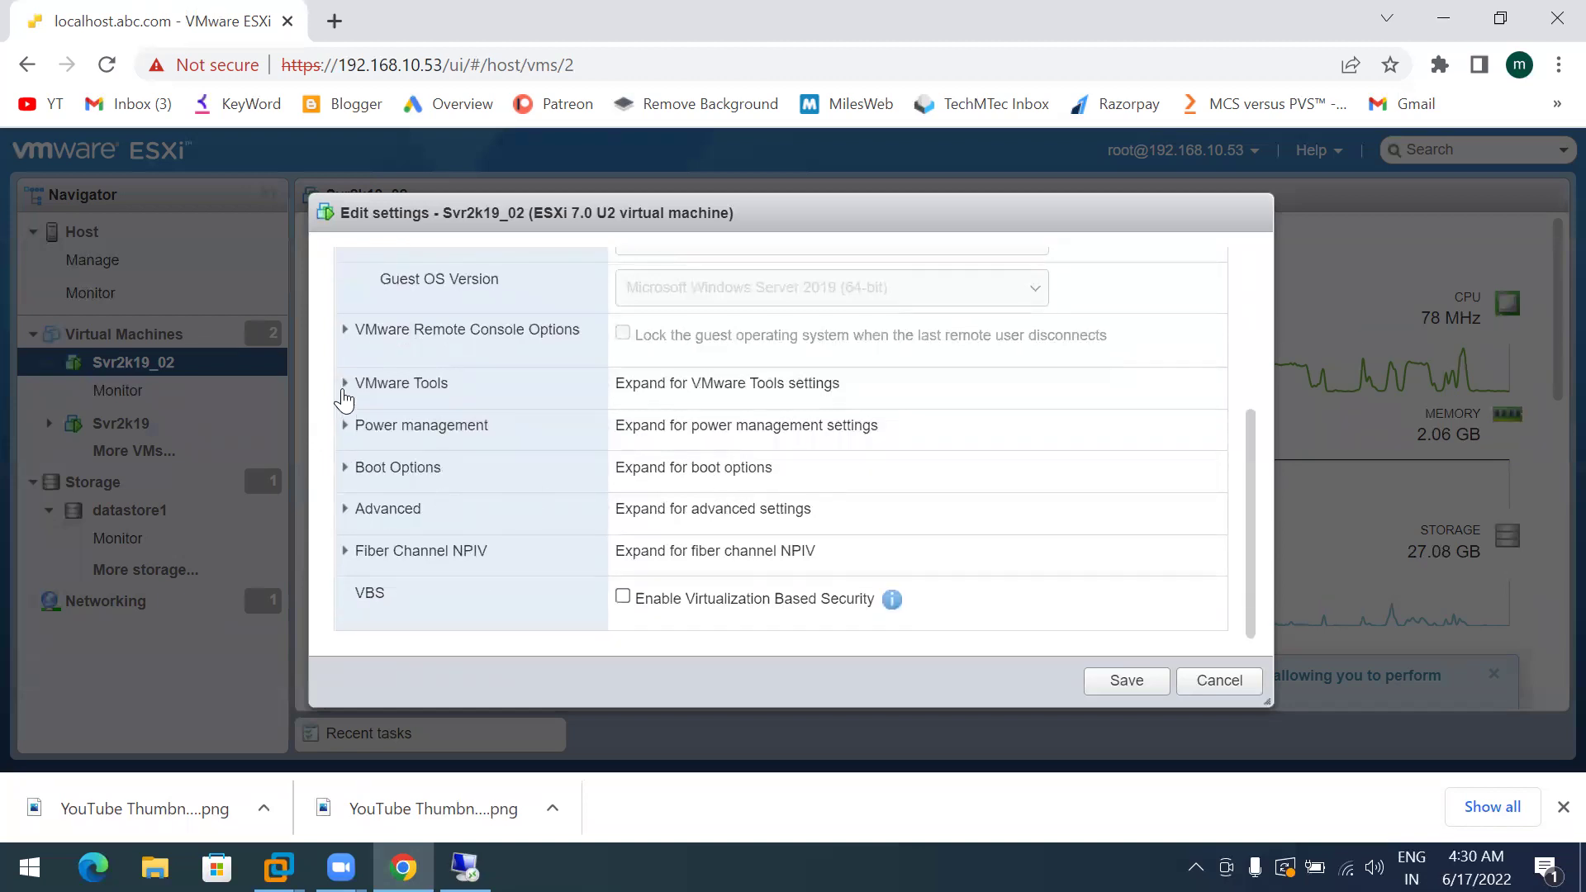
click(345, 426)
scroll(715, 524, down, 4)
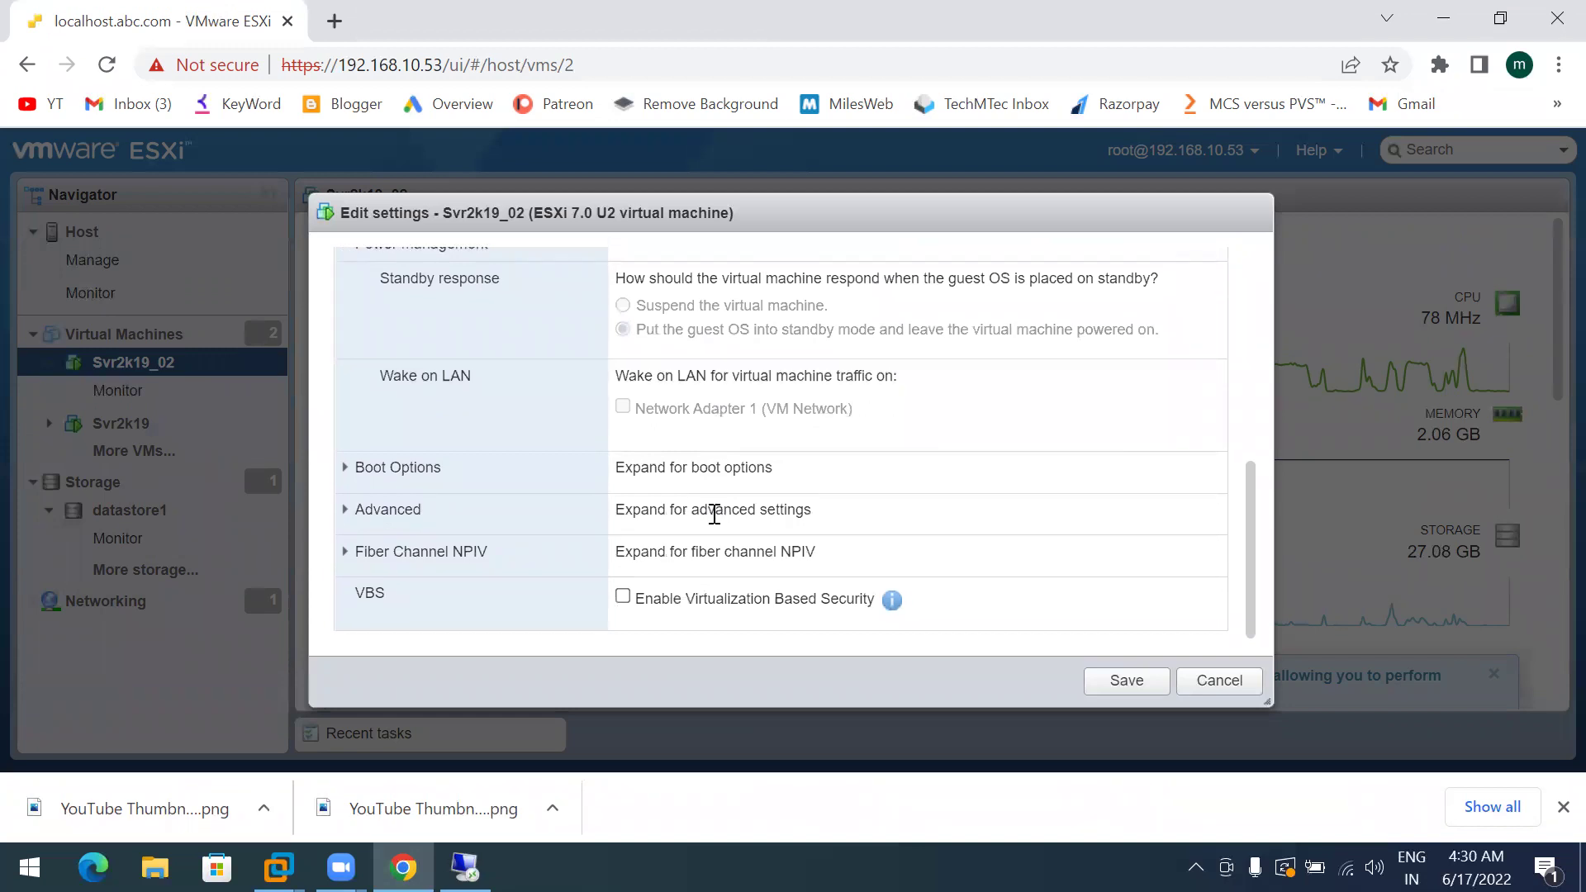
Expand Boot Options and Advanced and examine the firmware, secure boot, boot delay and configuration parameter settings
click(347, 469)
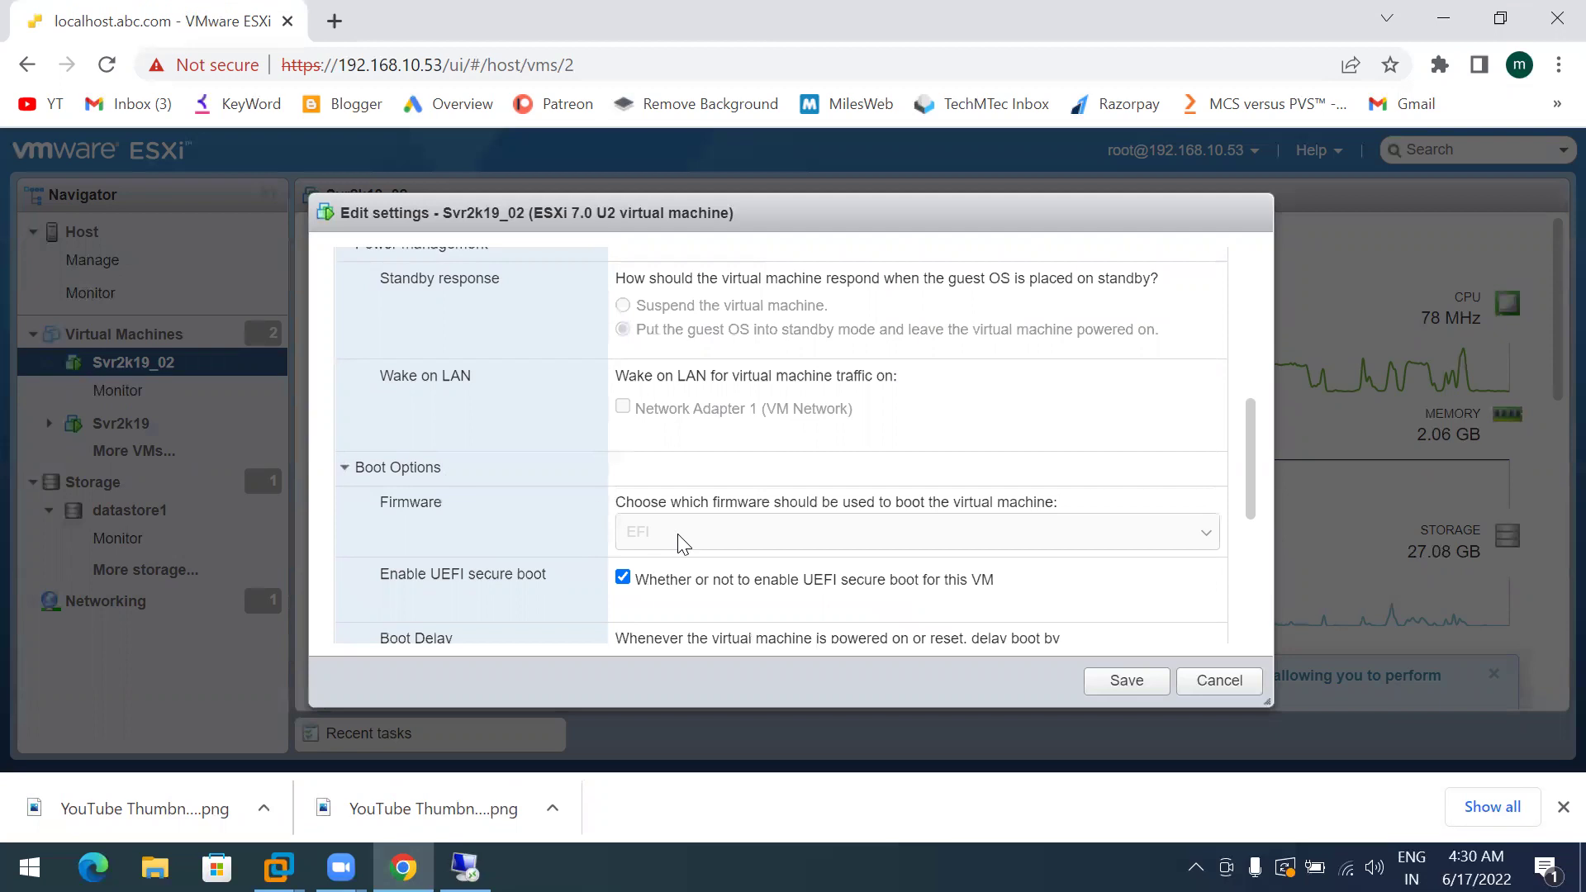
scroll(679, 543, down, 2)
scroll(679, 543, down, 1)
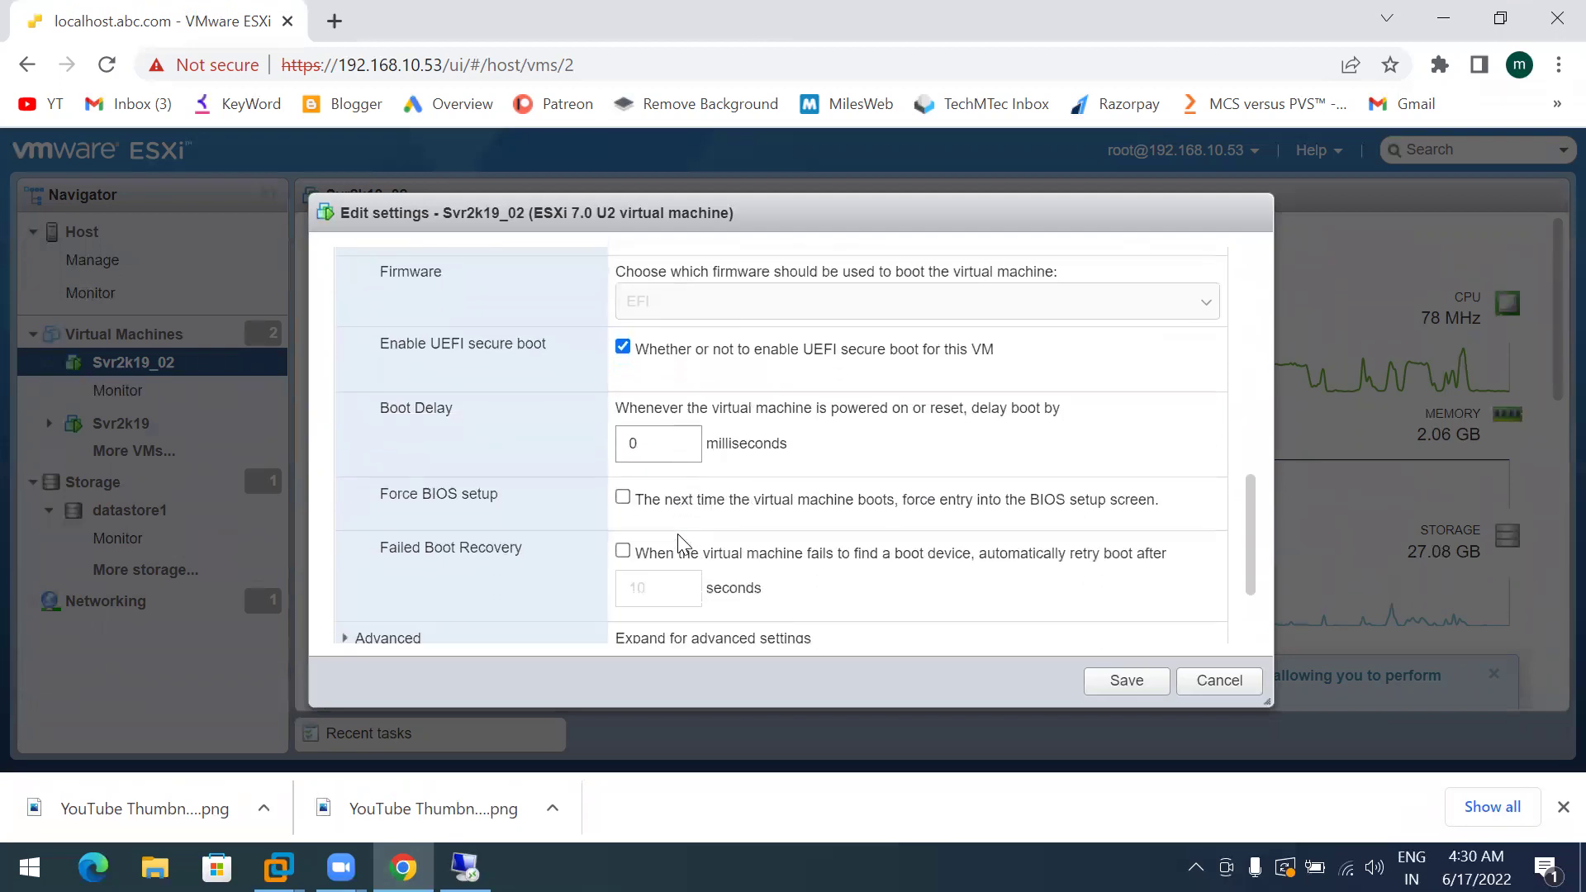
scroll(679, 543, down, 2)
click(394, 512)
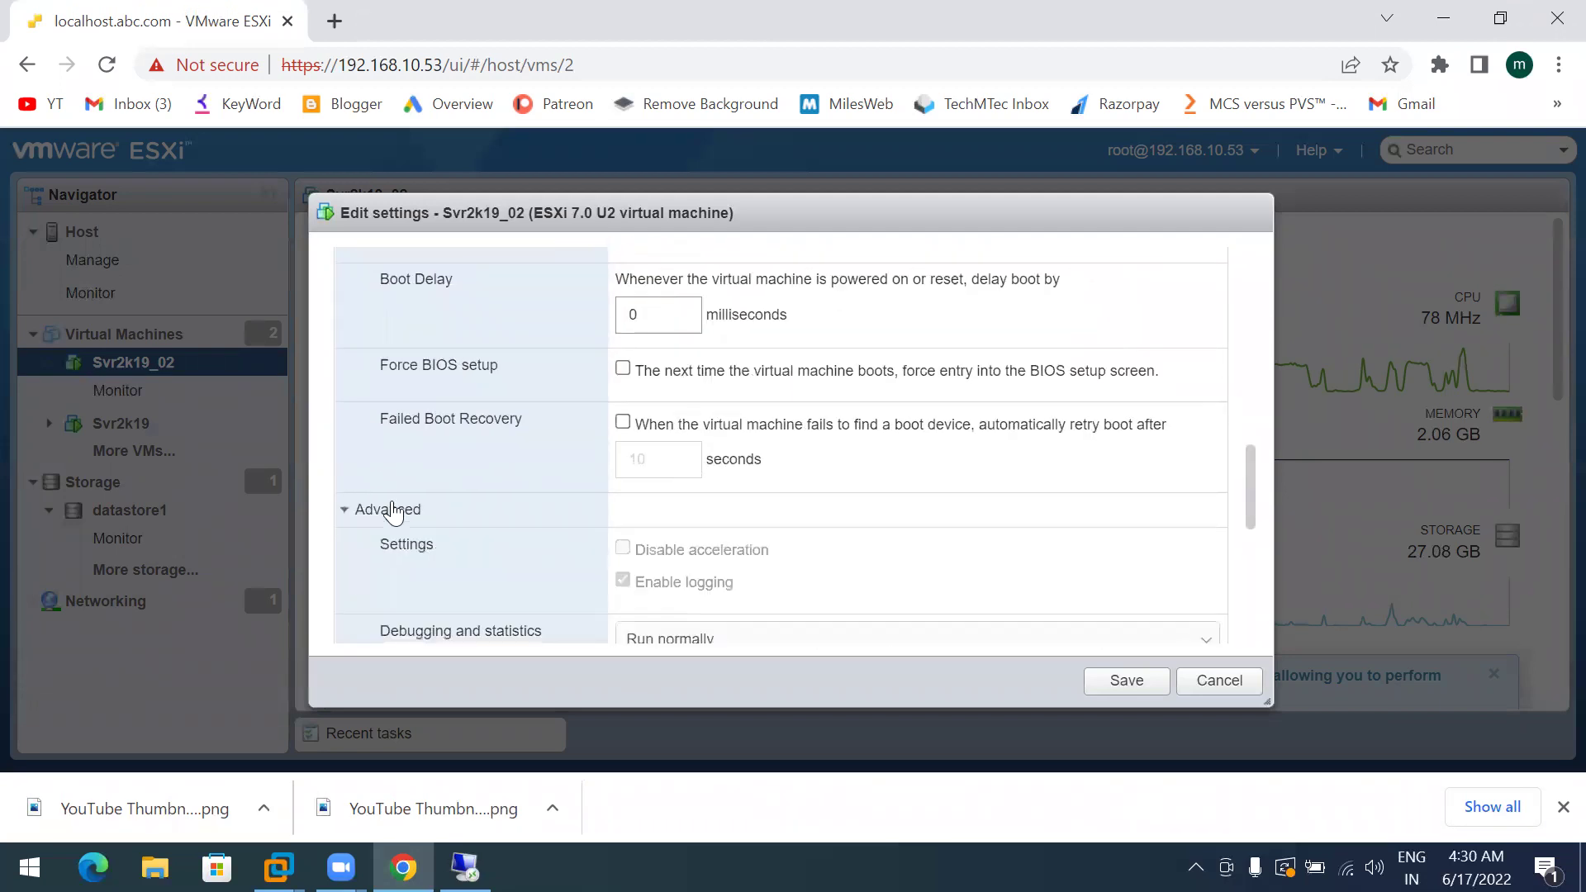
scroll(832, 506, down, 5)
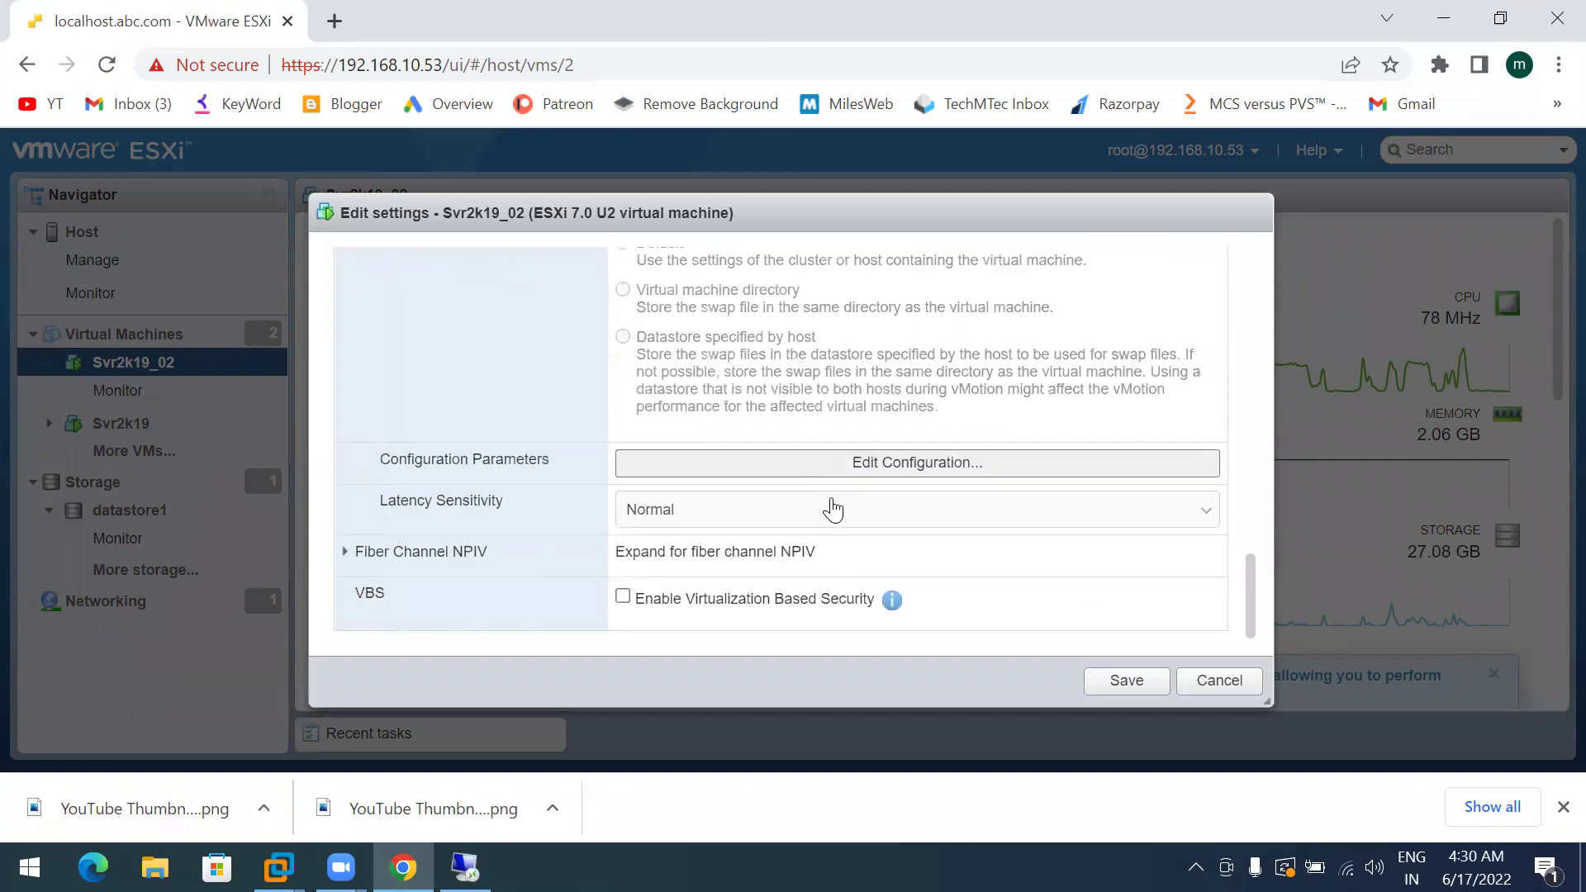
scroll(647, 517, up, 10)
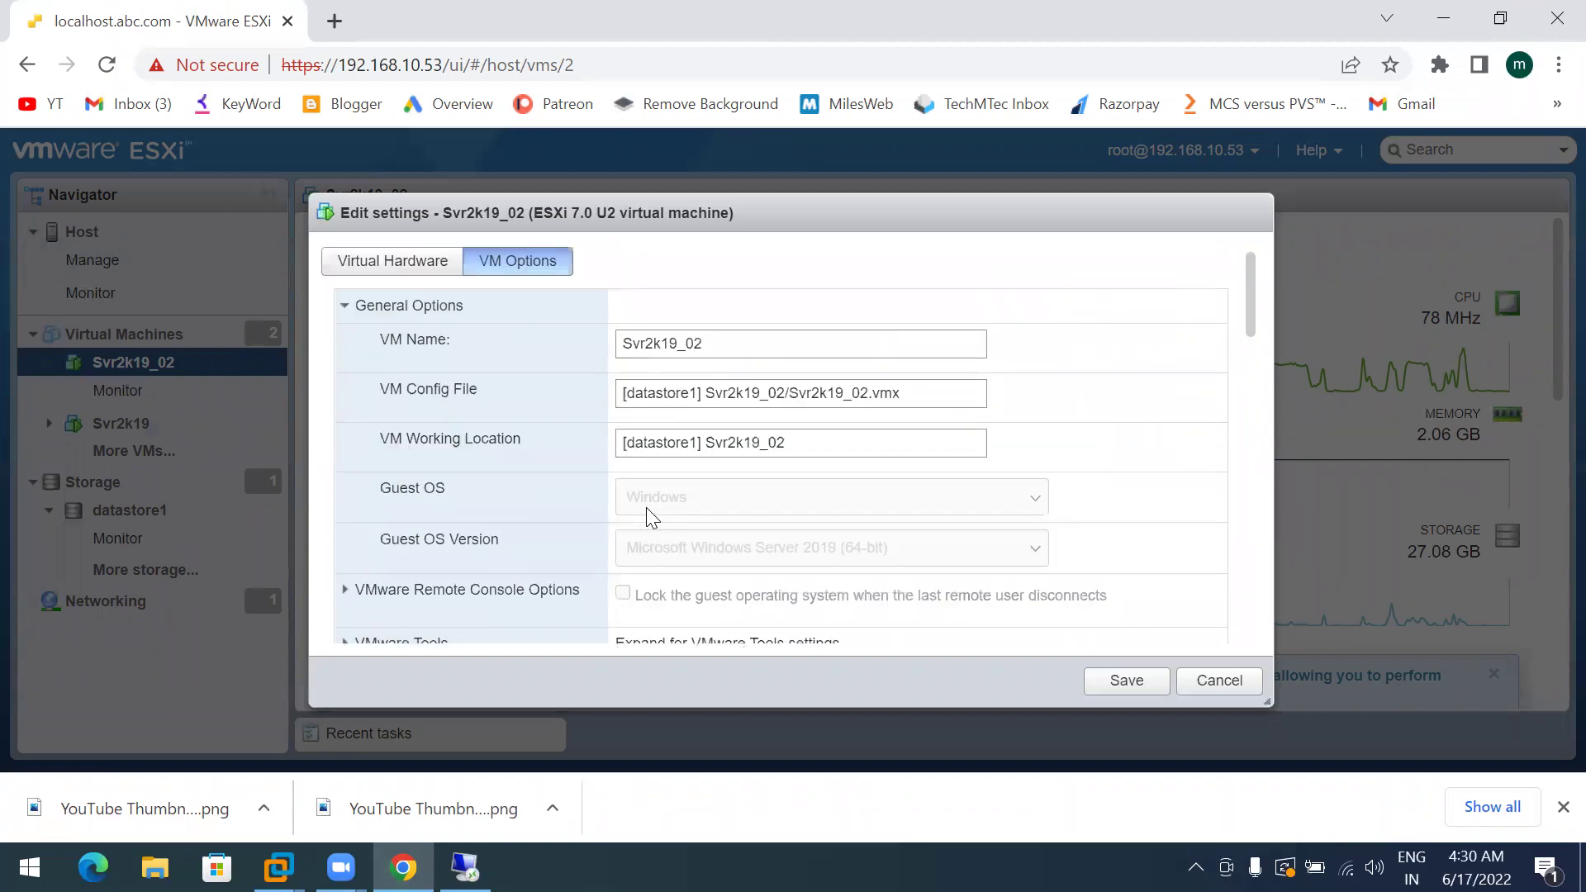
Review the VM's virtual hardware and expand Hard disk 1 to check its controller location, disk mode and sharing
click(389, 260)
scroll(674, 434, down, 2)
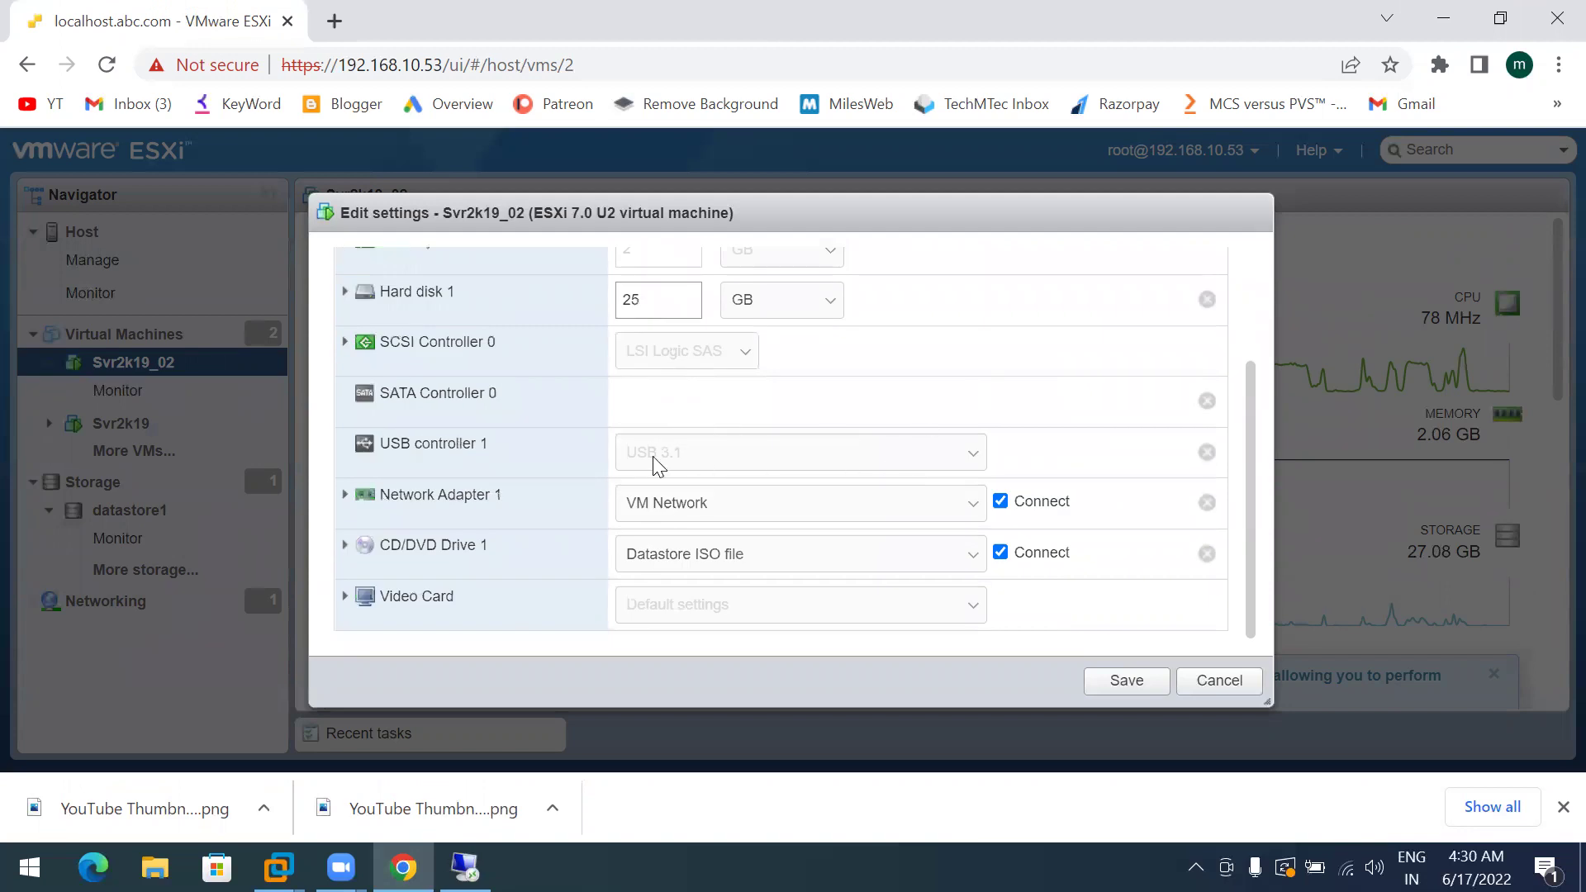
scroll(407, 418, up, 2)
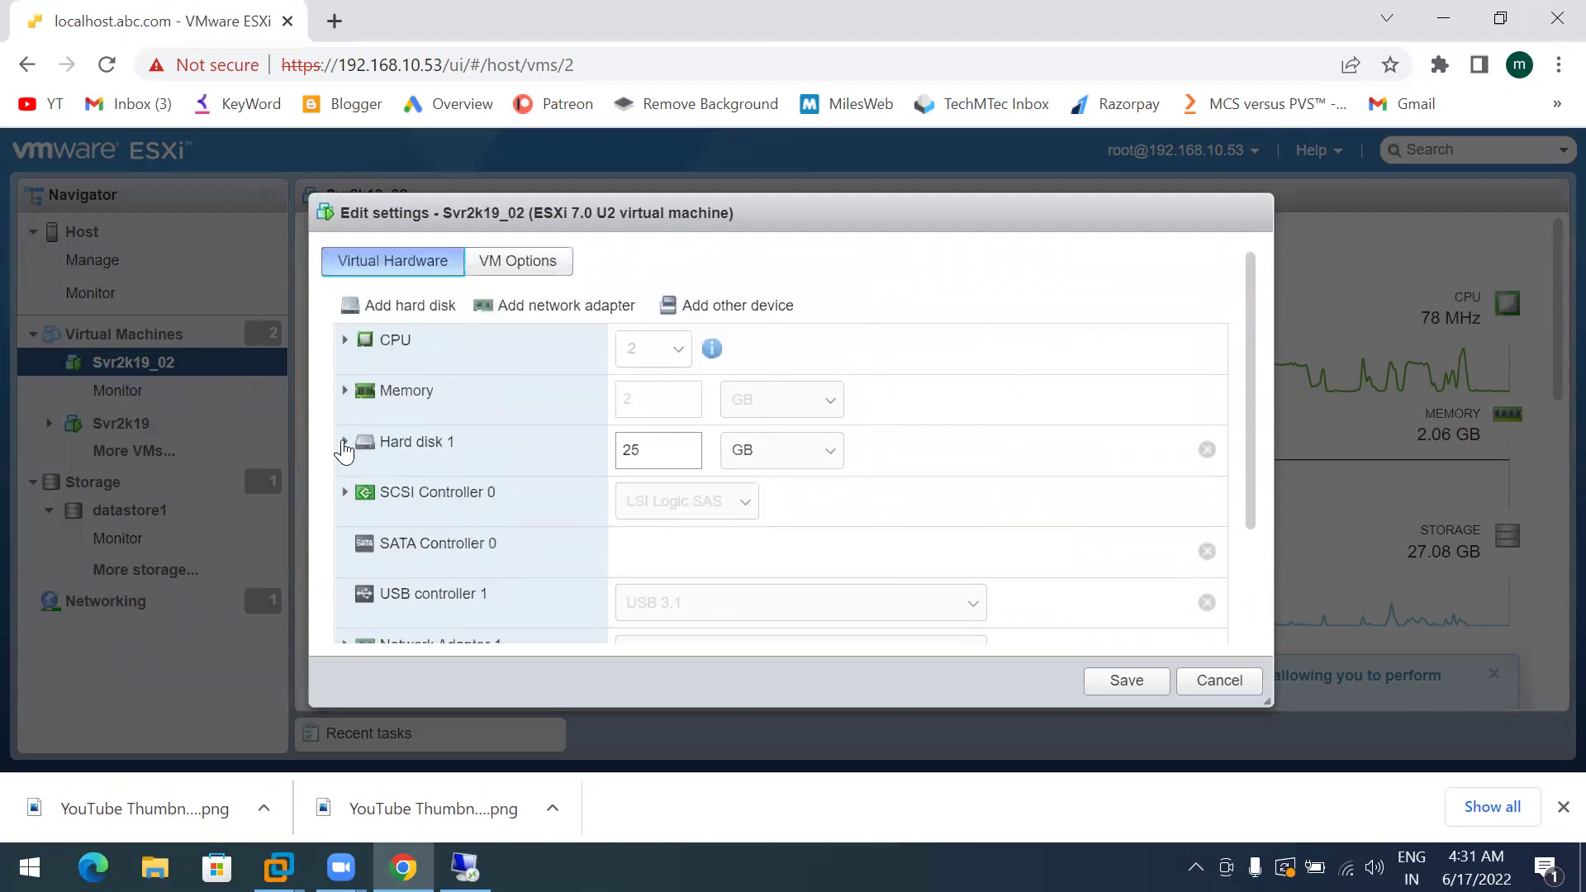
click(350, 444)
scroll(701, 496, down, 5)
scroll(704, 496, down, 1)
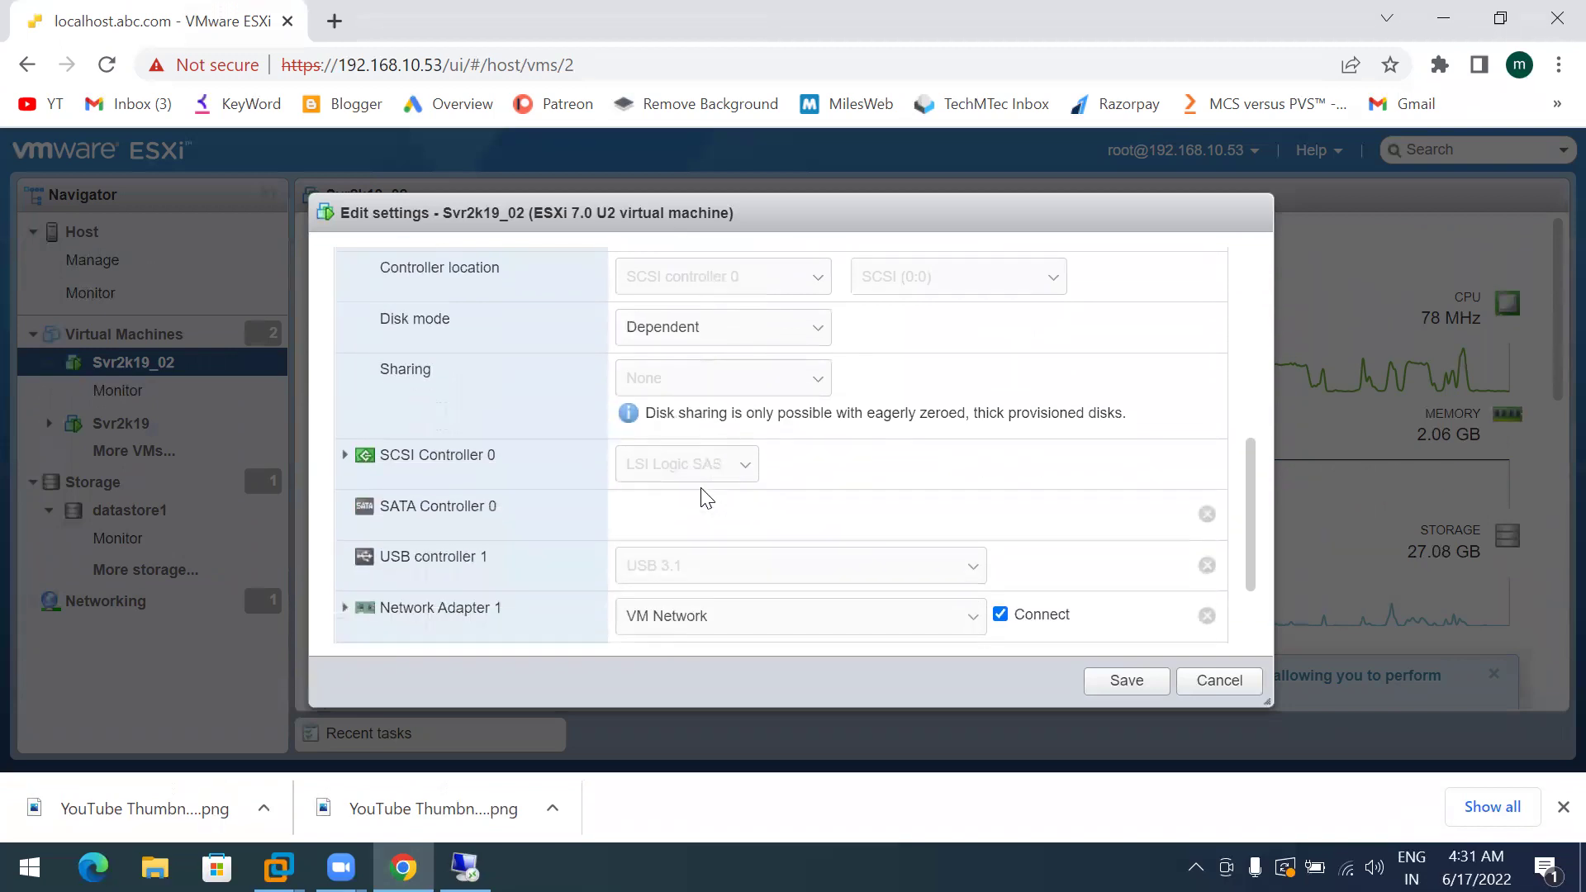
scroll(748, 500, down, 1)
scroll(749, 500, up, 1)
scroll(749, 501, down, 1)
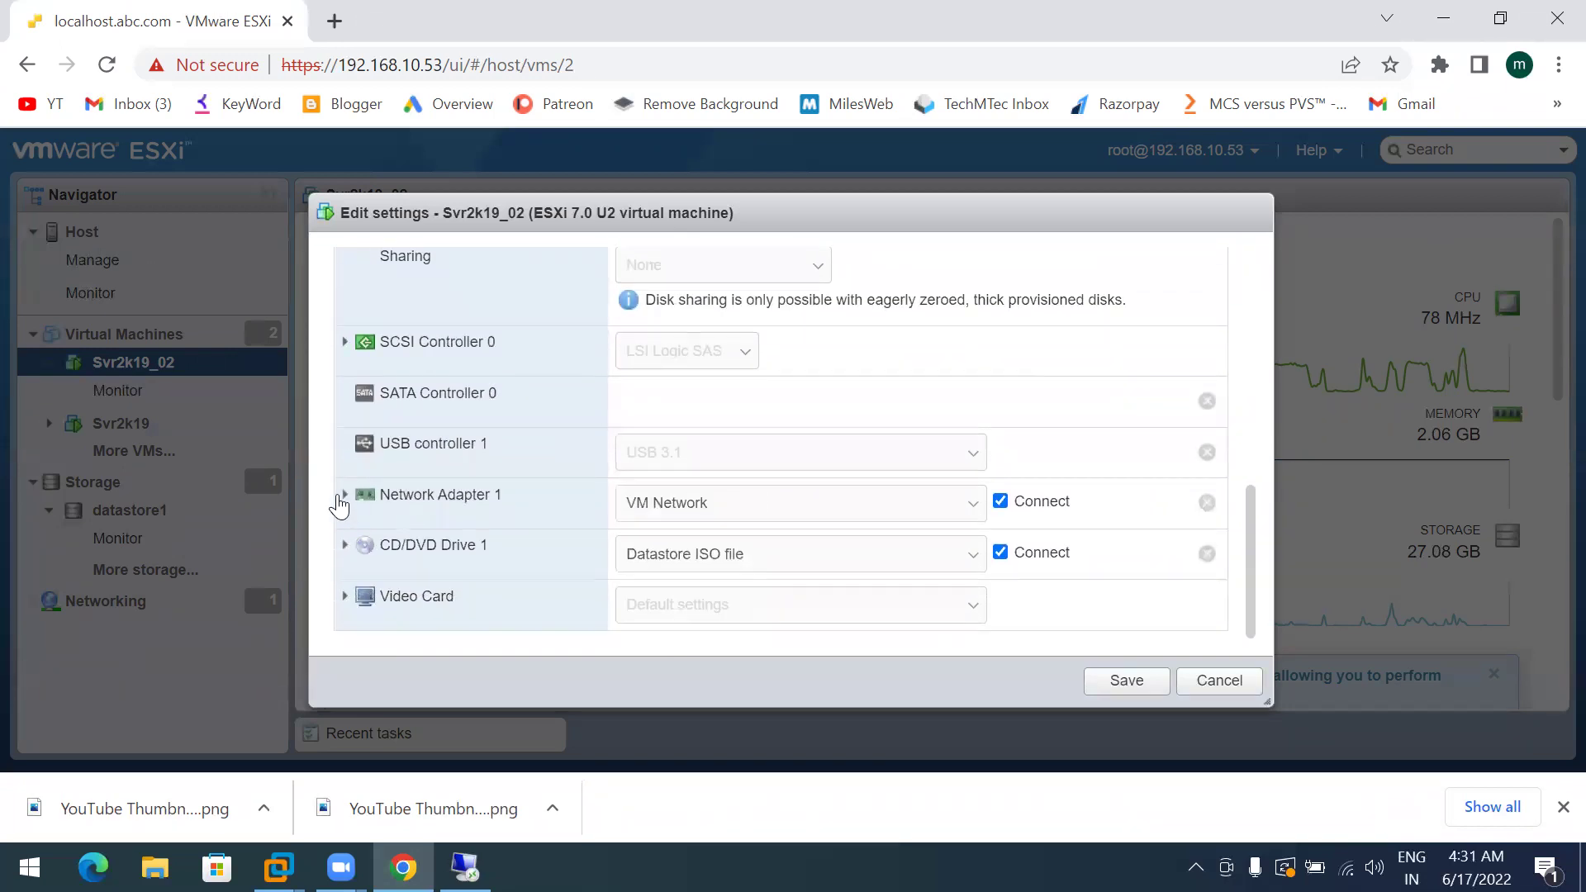
Expand Network Adapter 1 and SCSI Controller 0 and examine their connection, adapter type and bus sharing settings
click(345, 495)
scroll(665, 523, down, 2)
scroll(663, 522, down, 1)
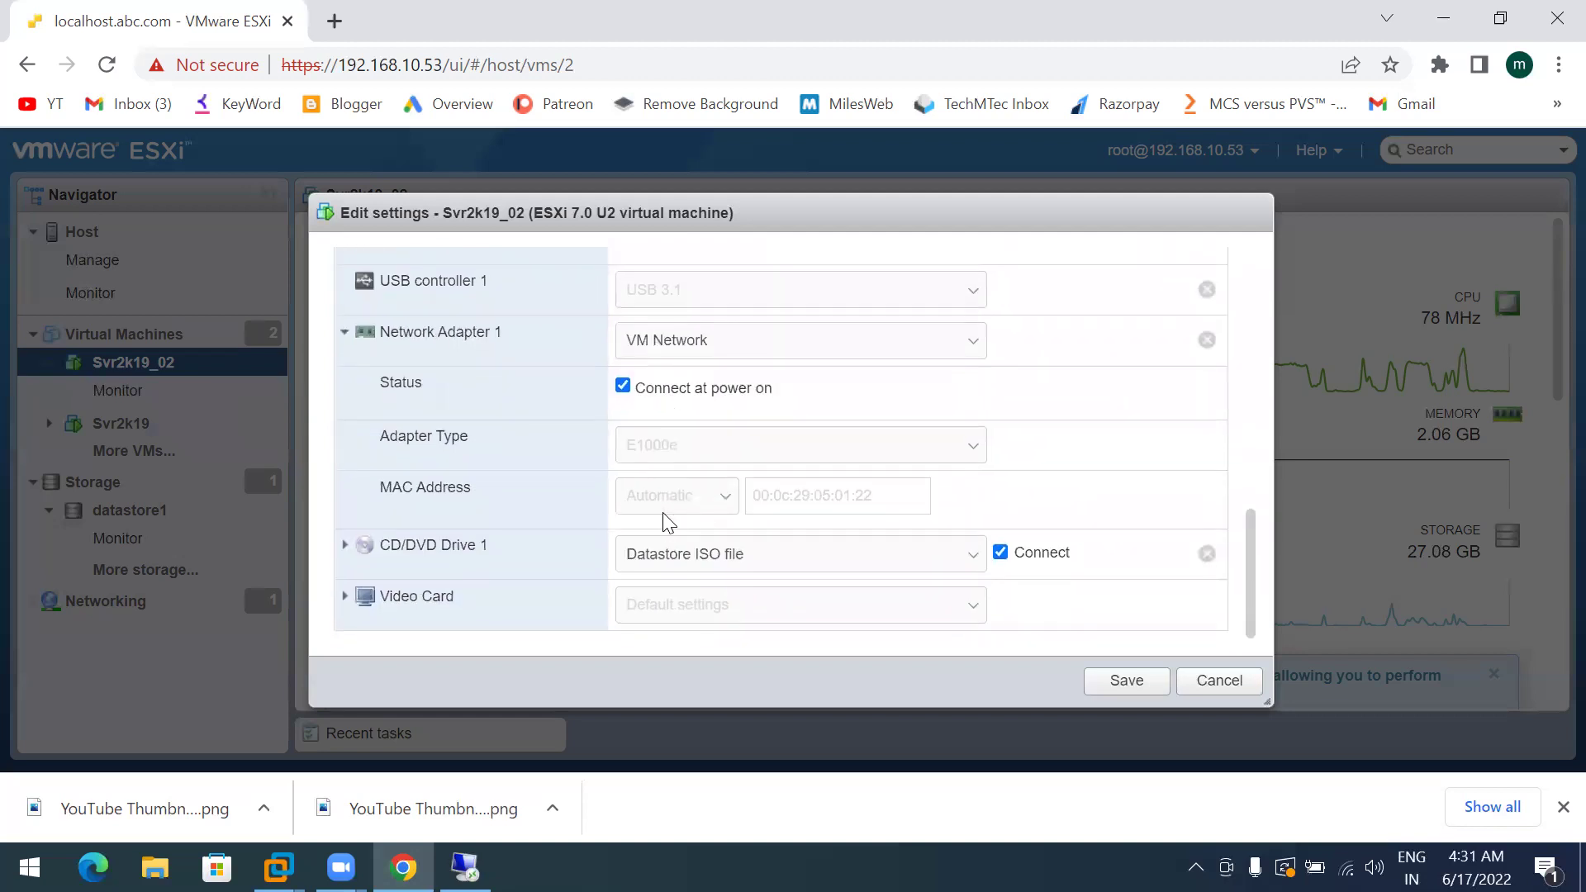
scroll(372, 289, up, 3)
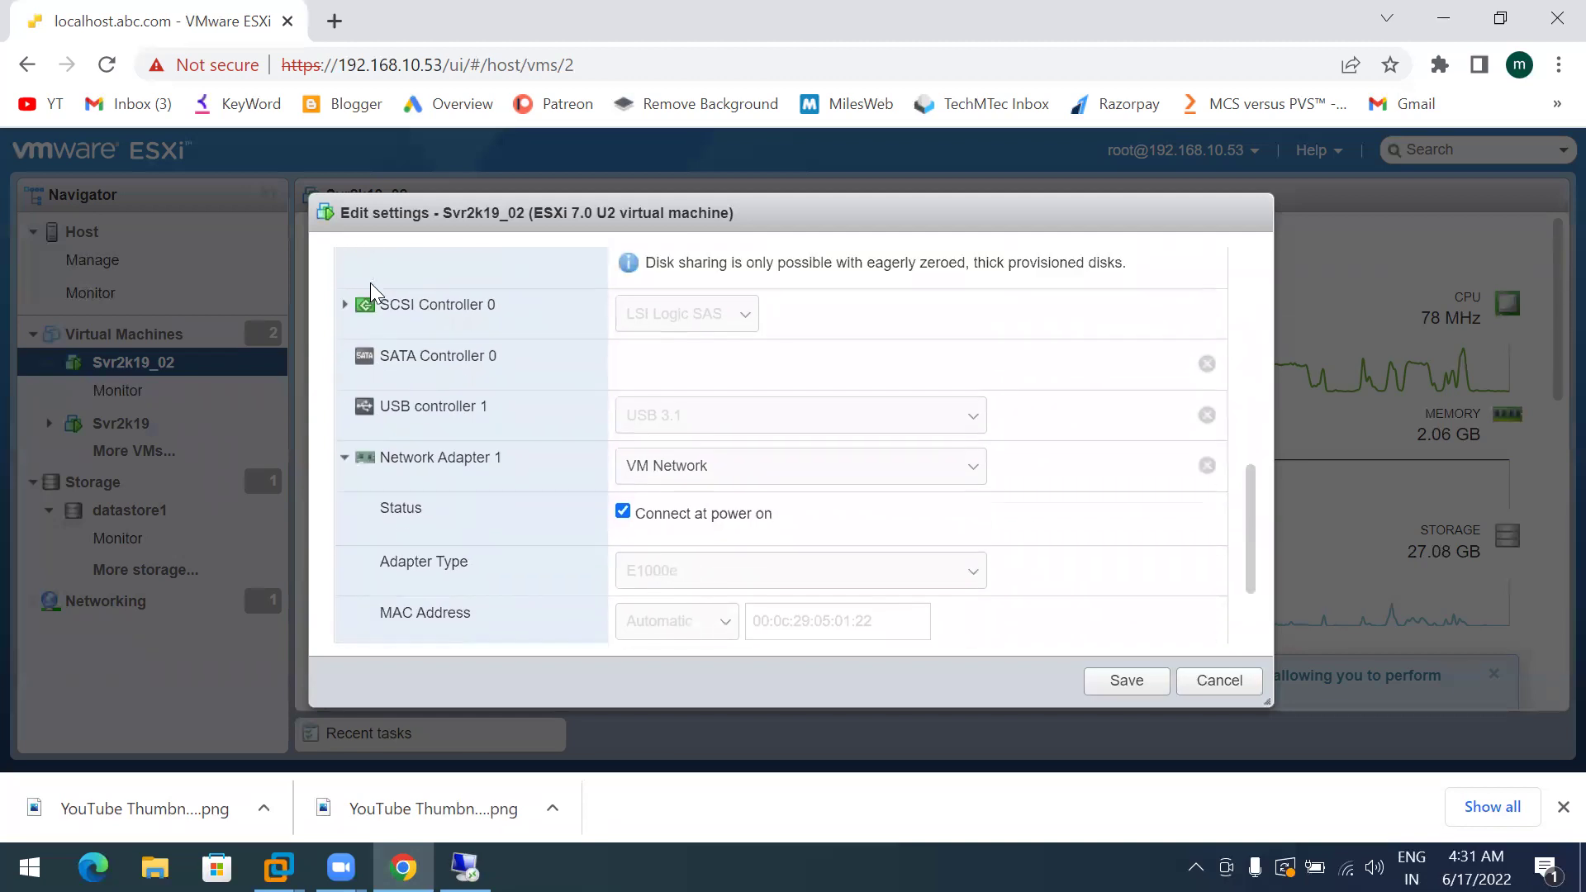
click(344, 320)
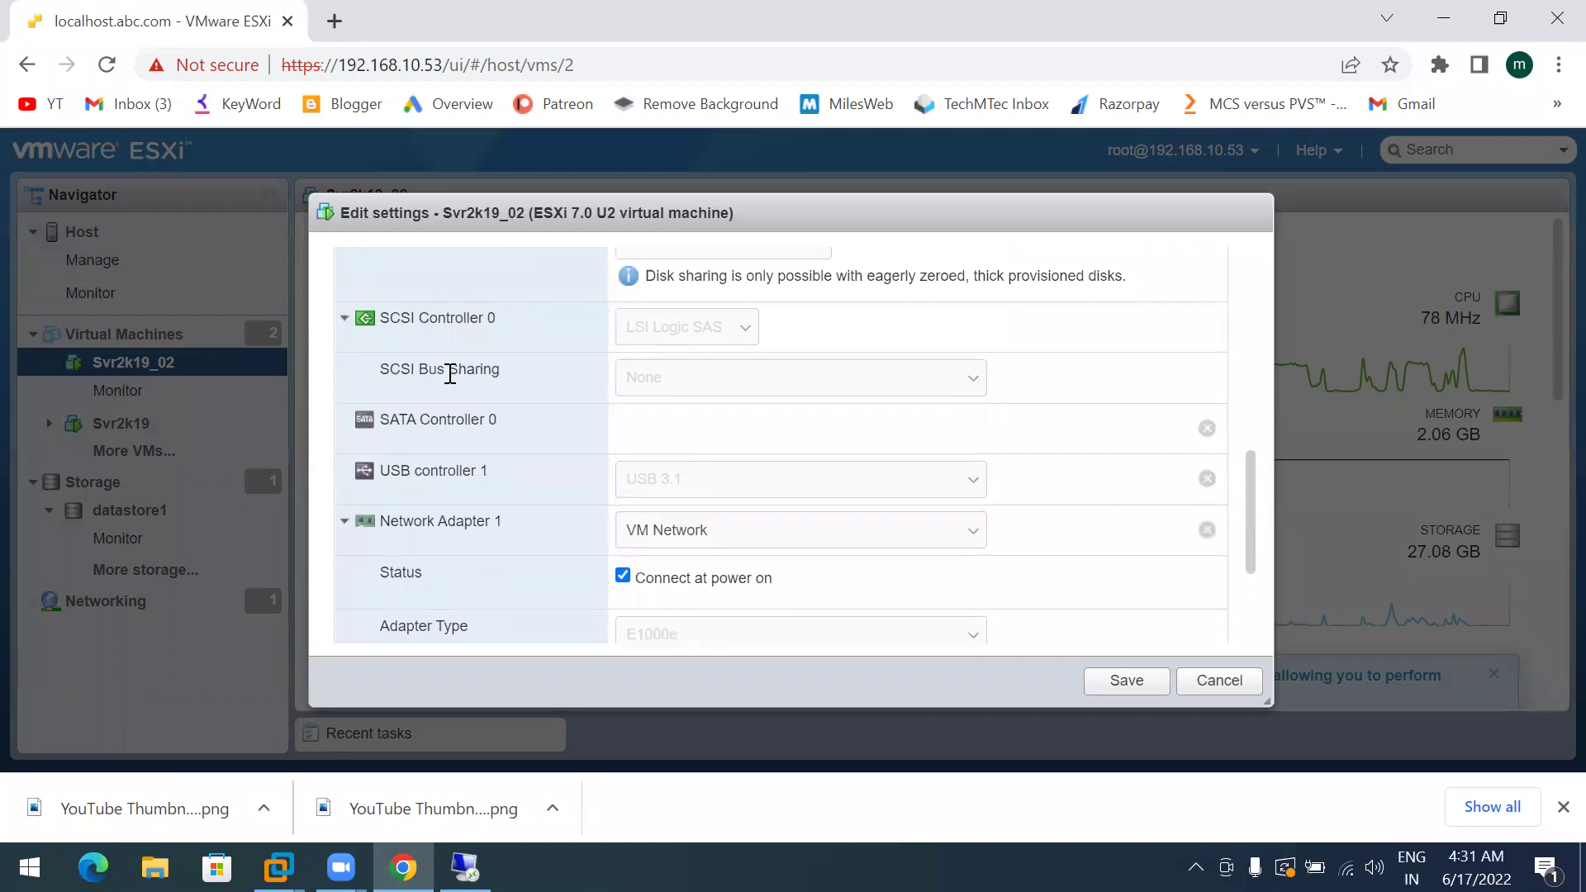
scroll(449, 372, up, 4)
scroll(449, 383, up, 4)
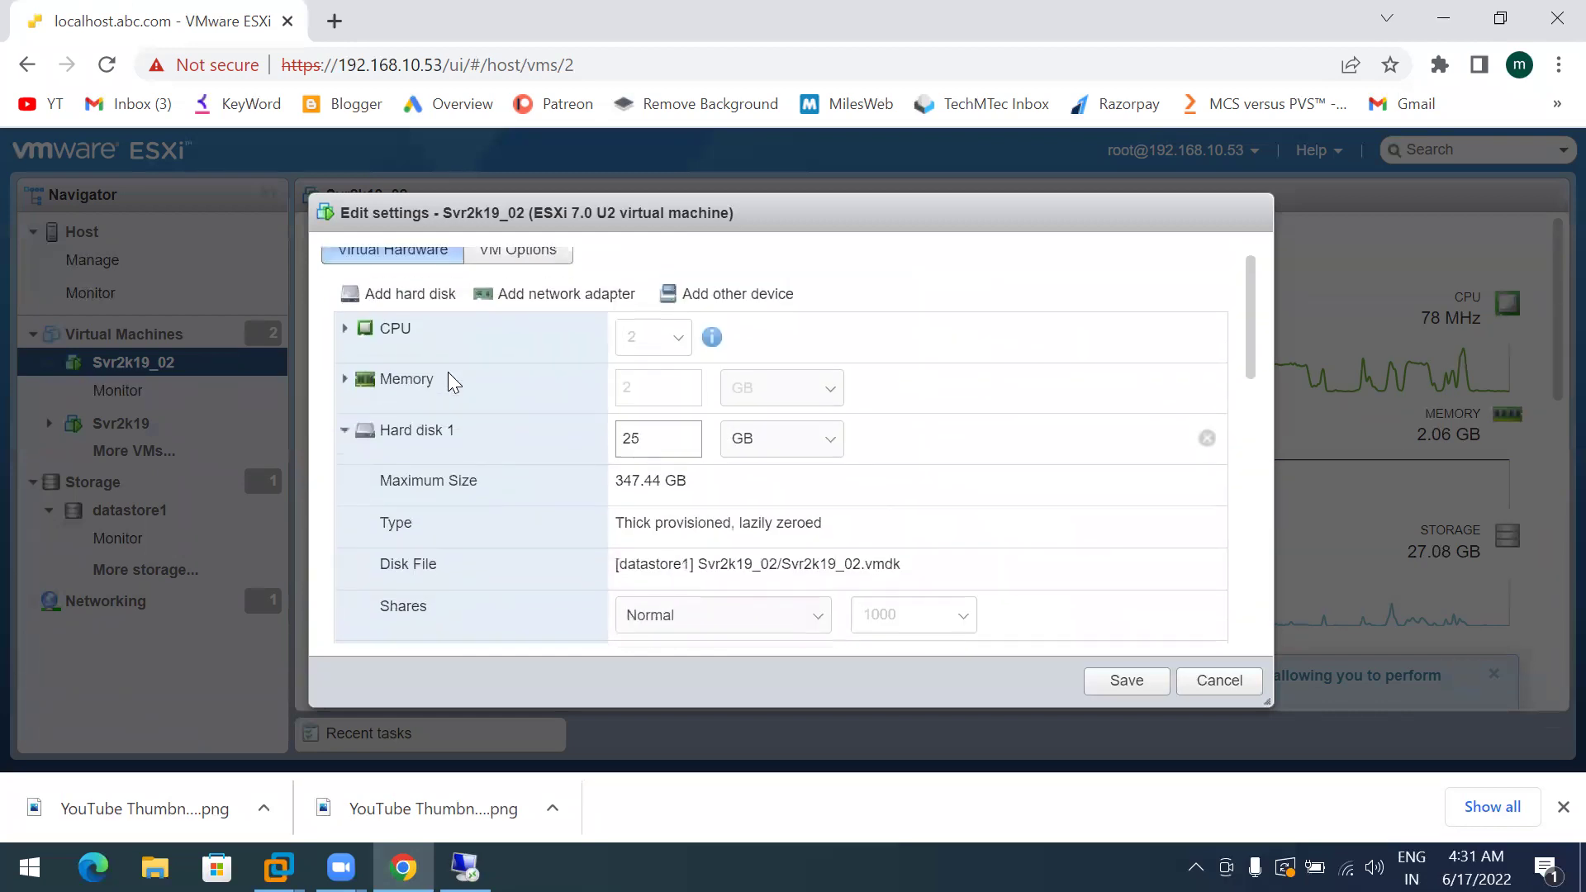
Expand the CPU settings and look through all the virtual hardware down to the CD/DVD drive and video card
click(380, 339)
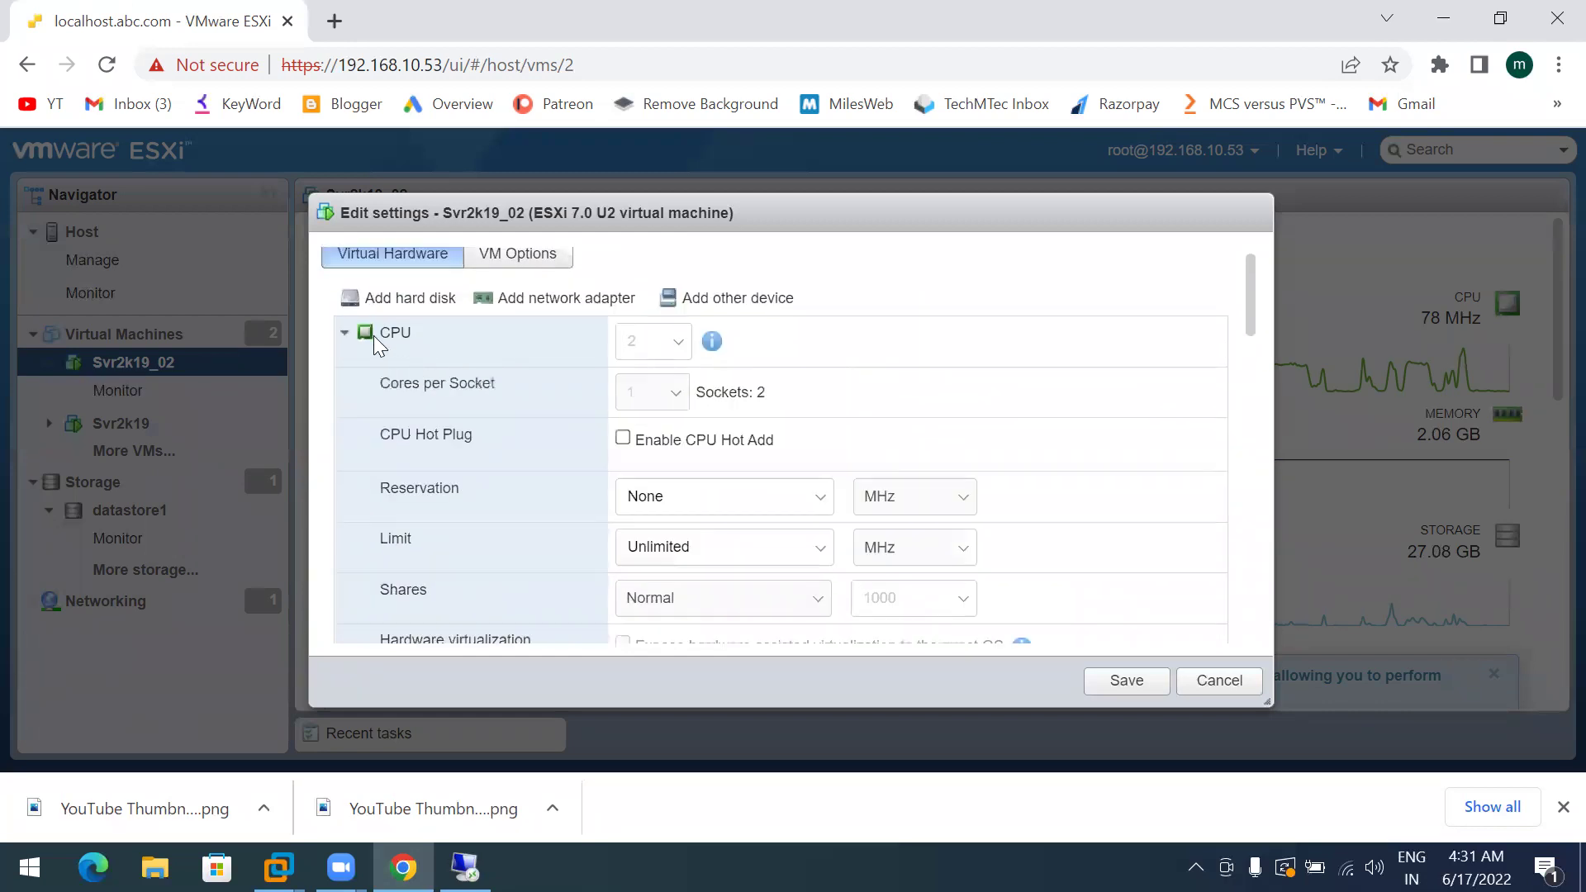
scroll(917, 533, down, 3)
scroll(918, 529, down, 6)
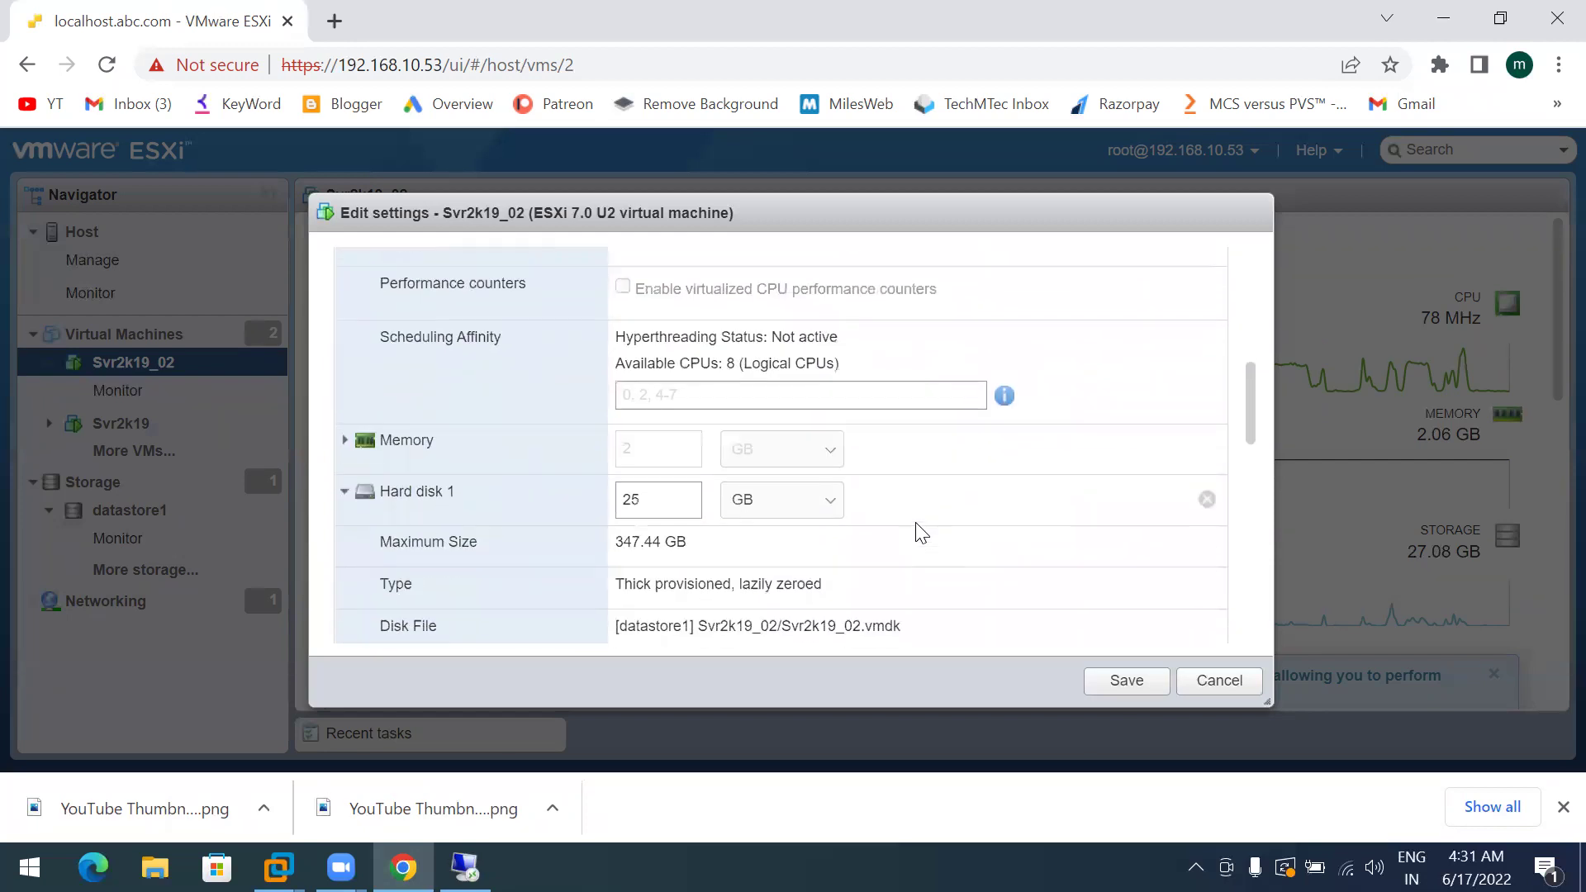
scroll(921, 533, down, 5)
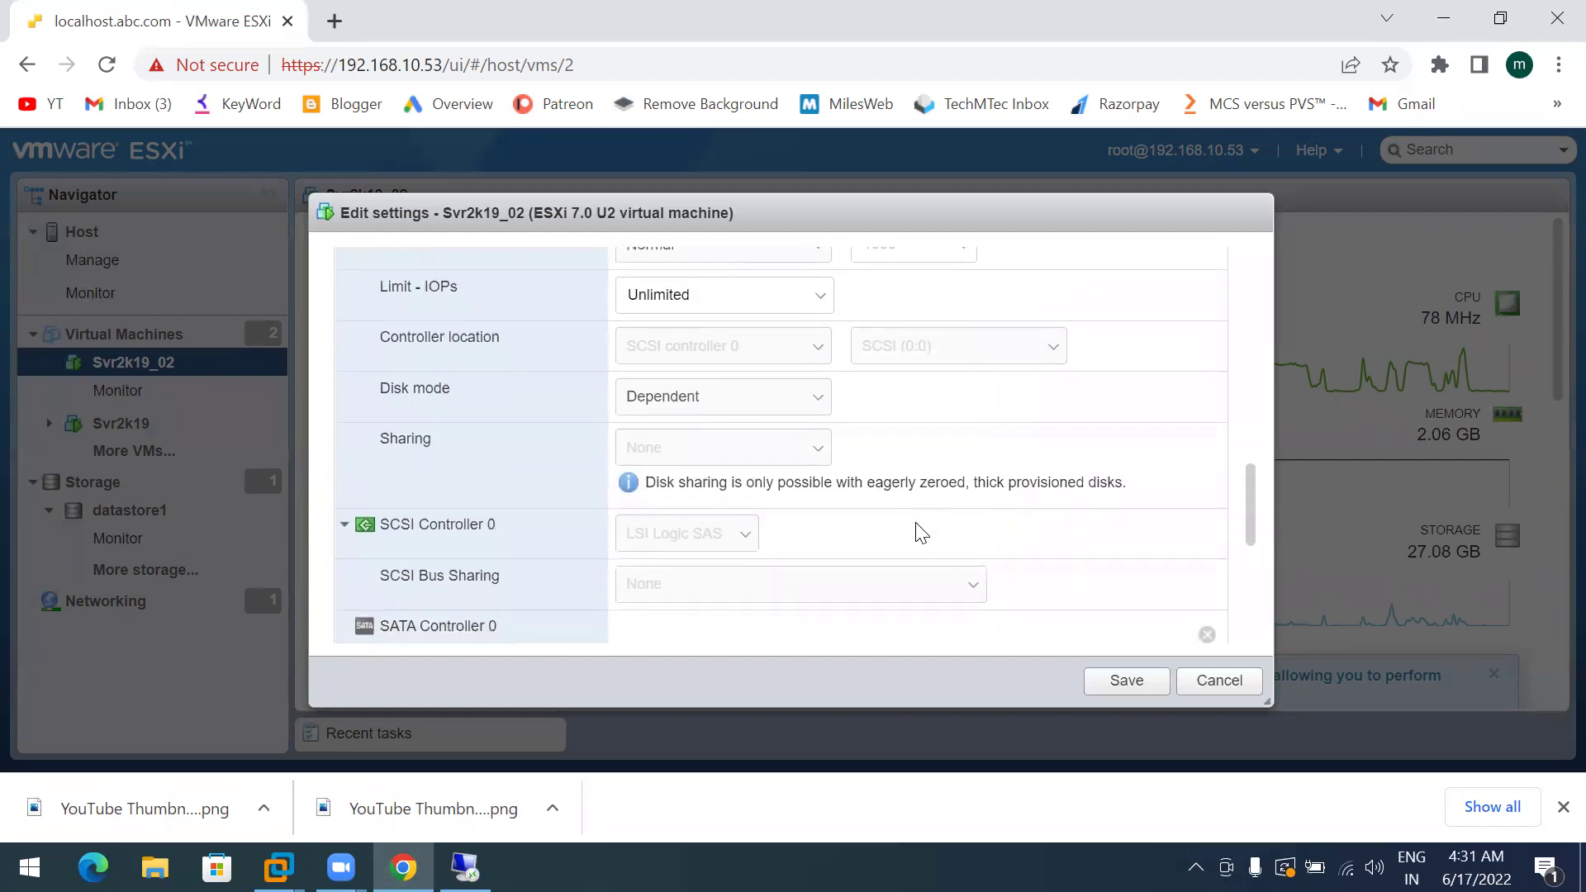
scroll(921, 533, down, 1)
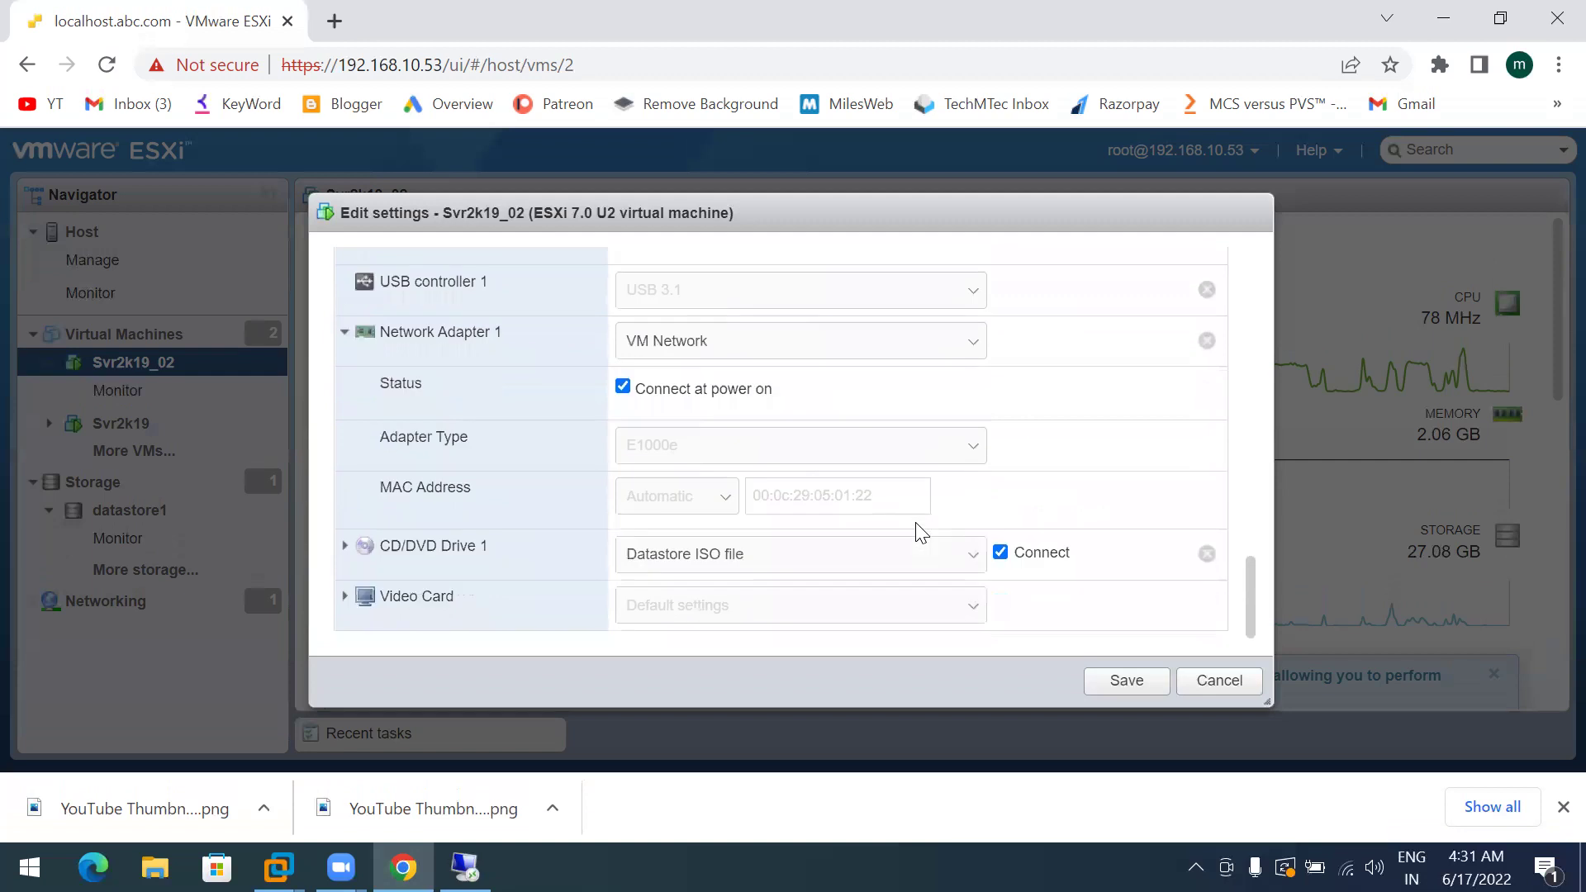
Turn off the Connect option for CD/DVD Drive 1 and collapse Network Adapter 1
click(1001, 553)
scroll(727, 450, up, 3)
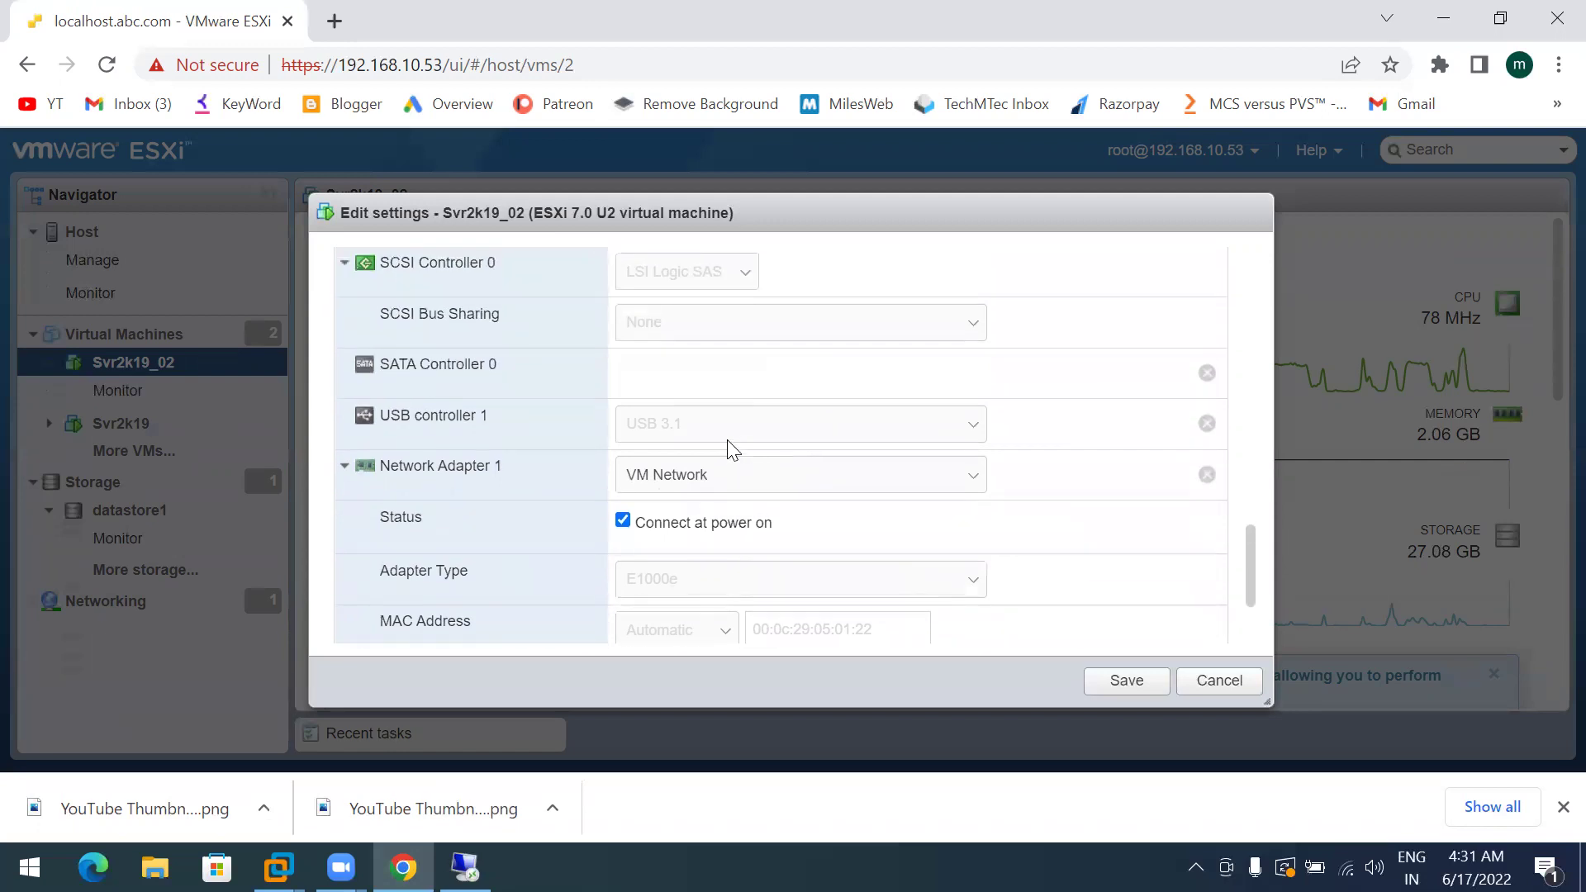
click(465, 495)
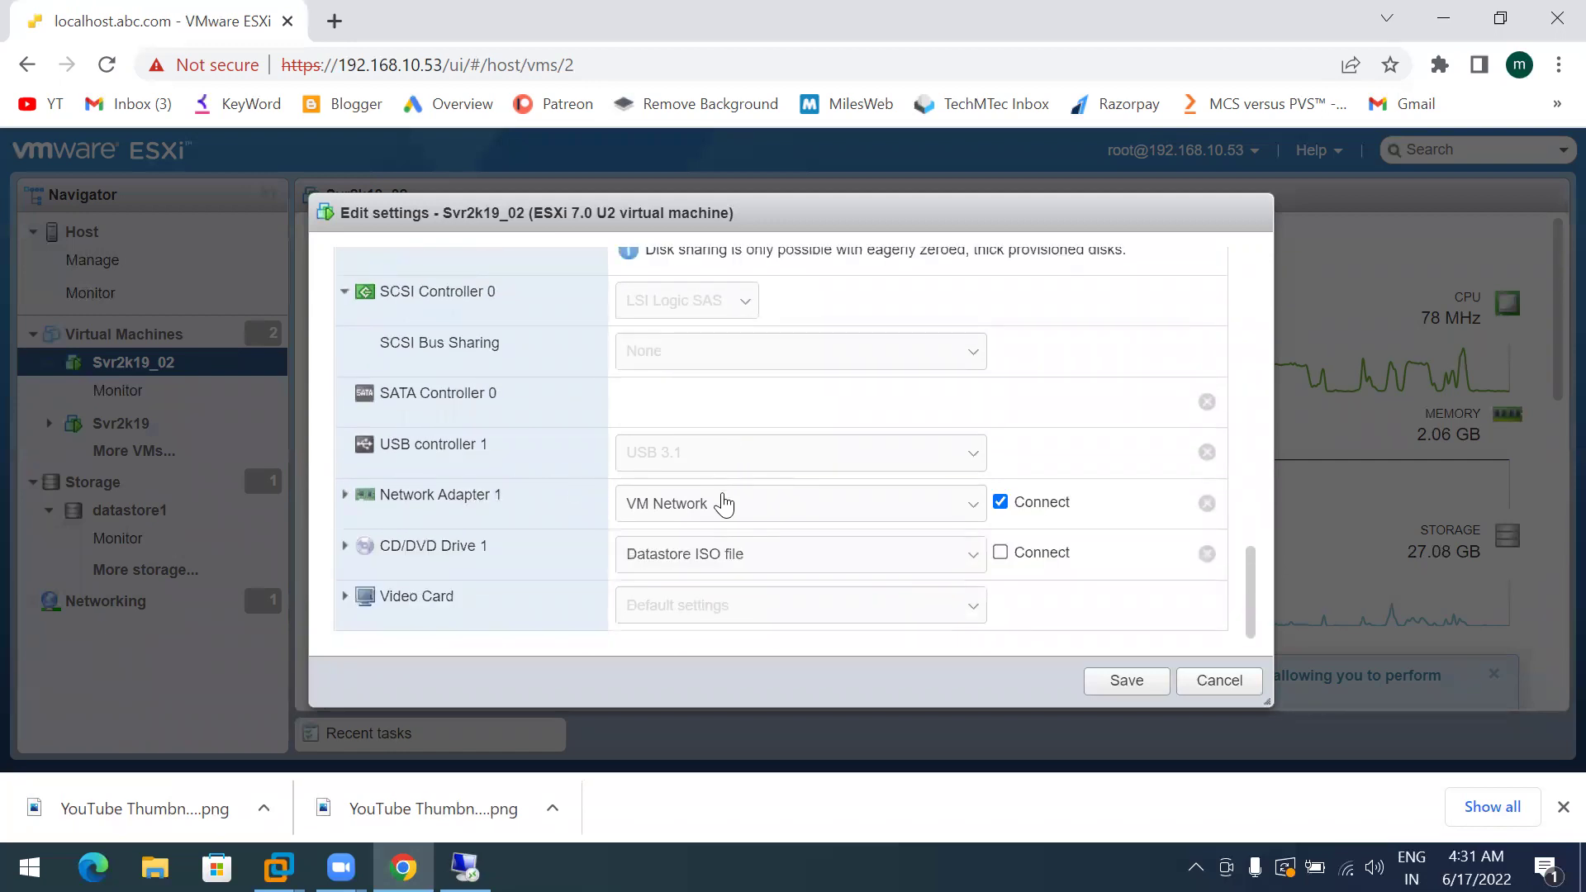
Check the remaining virtual hardware, then return to the VM options and review the Boot Options, including Force BIOS setup
scroll(383, 405, up, 1)
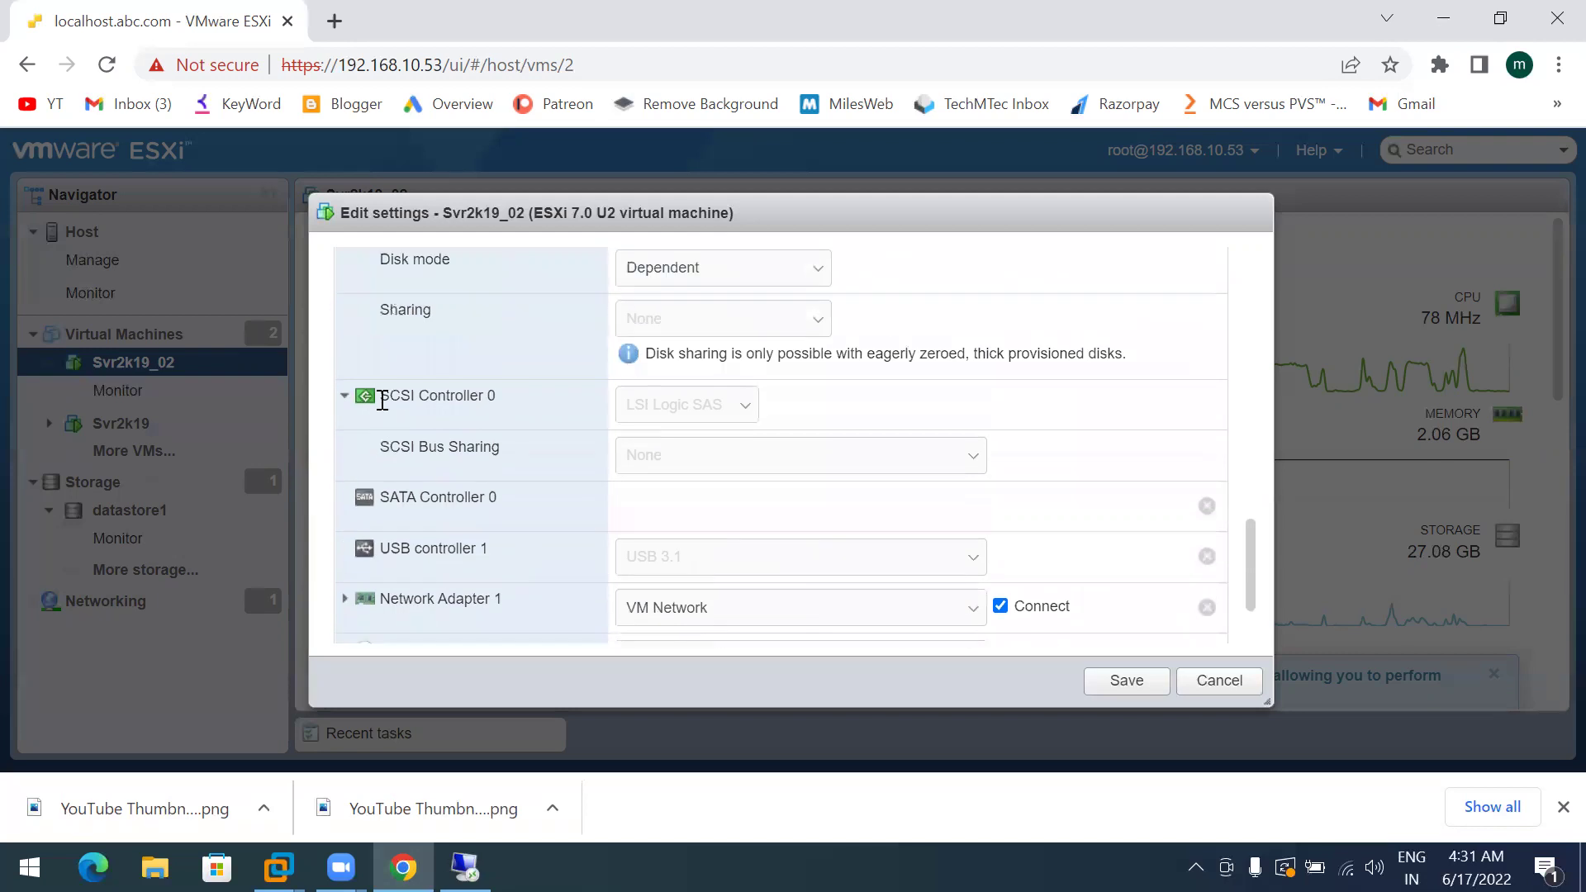
scroll(382, 401, up, 10)
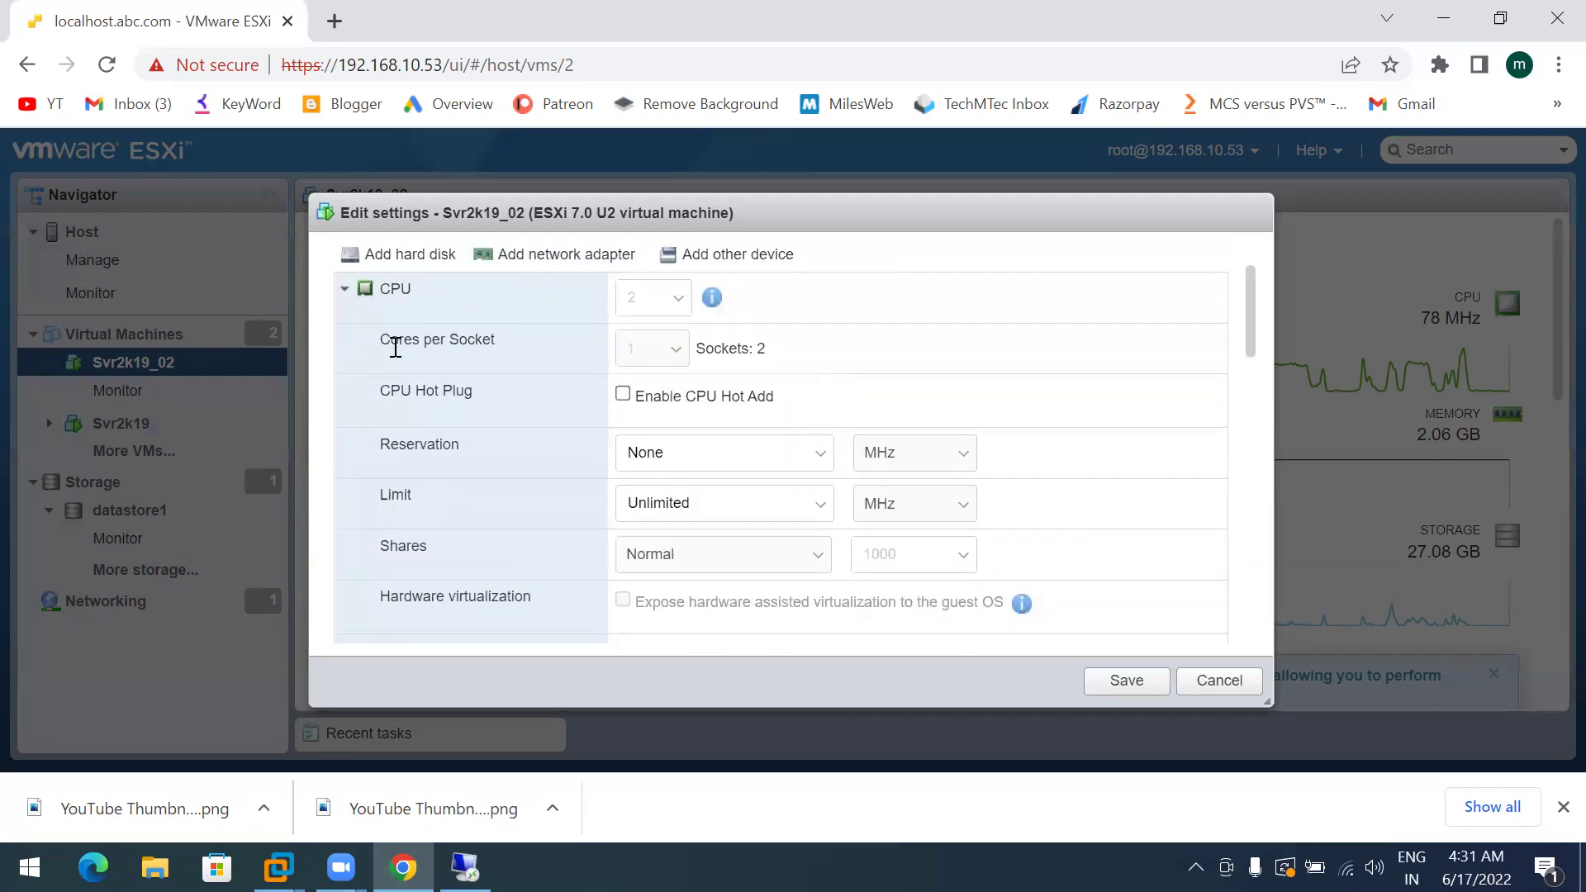
click(536, 276)
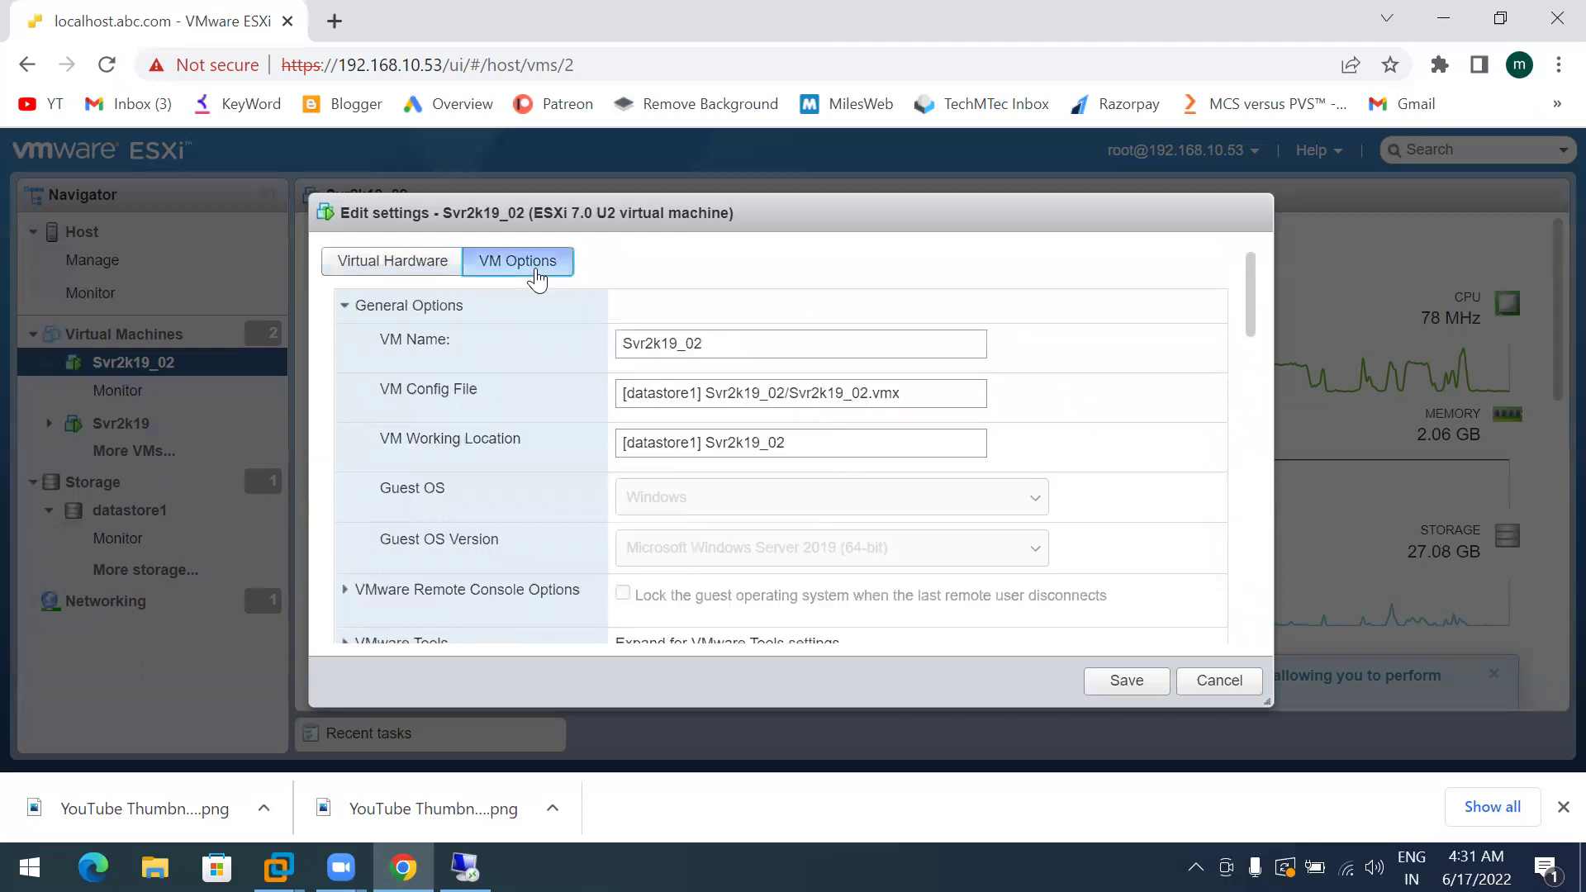
scroll(741, 493, down, 3)
scroll(741, 493, down, 5)
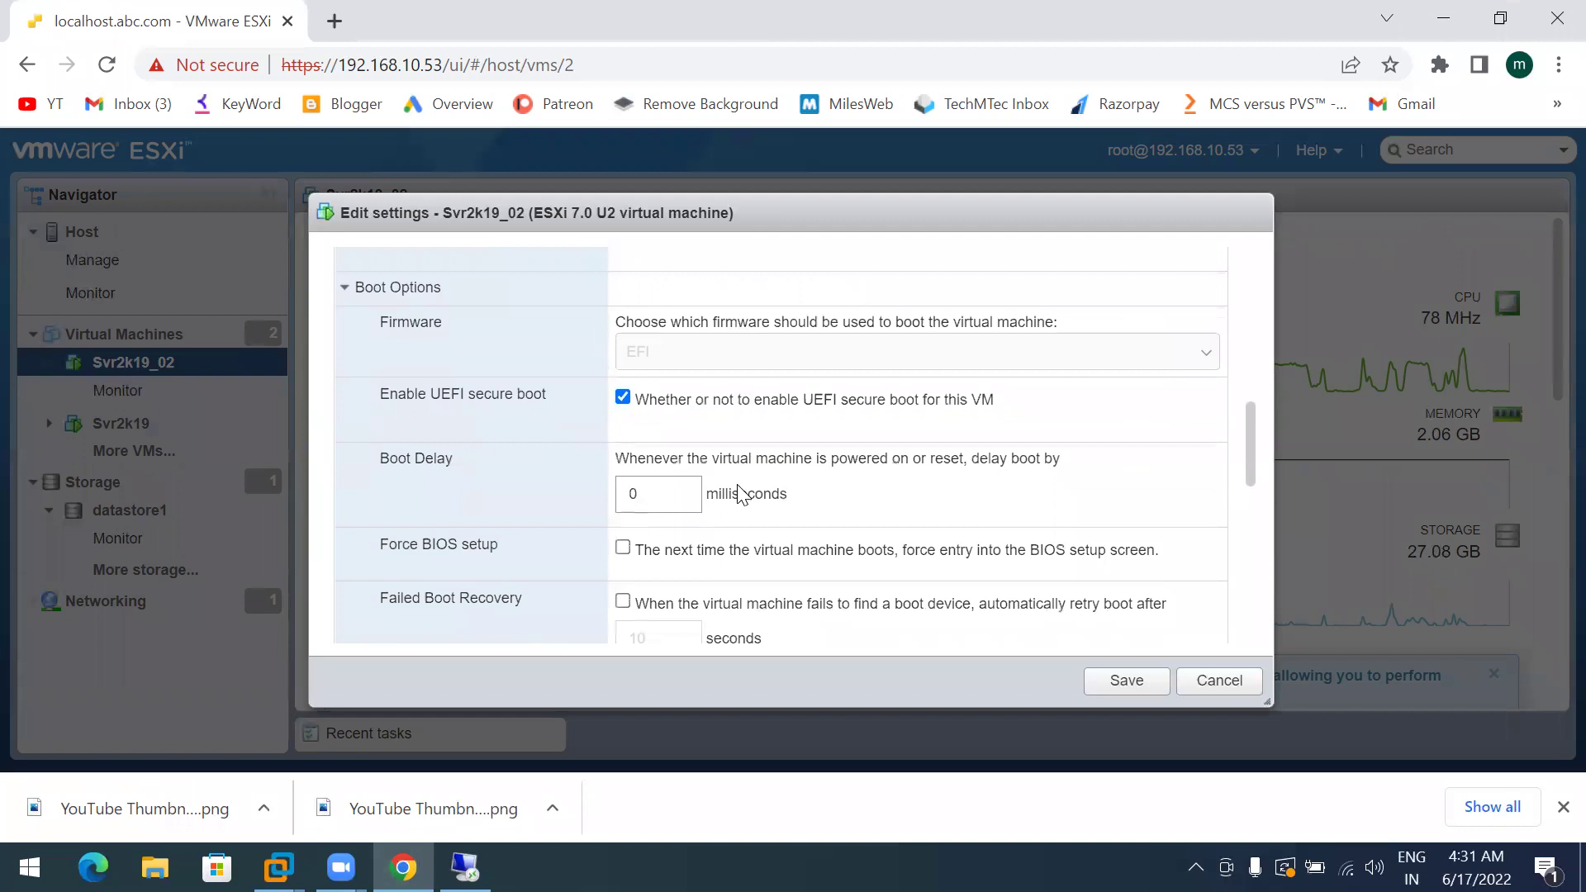
scroll(741, 493, down, 2)
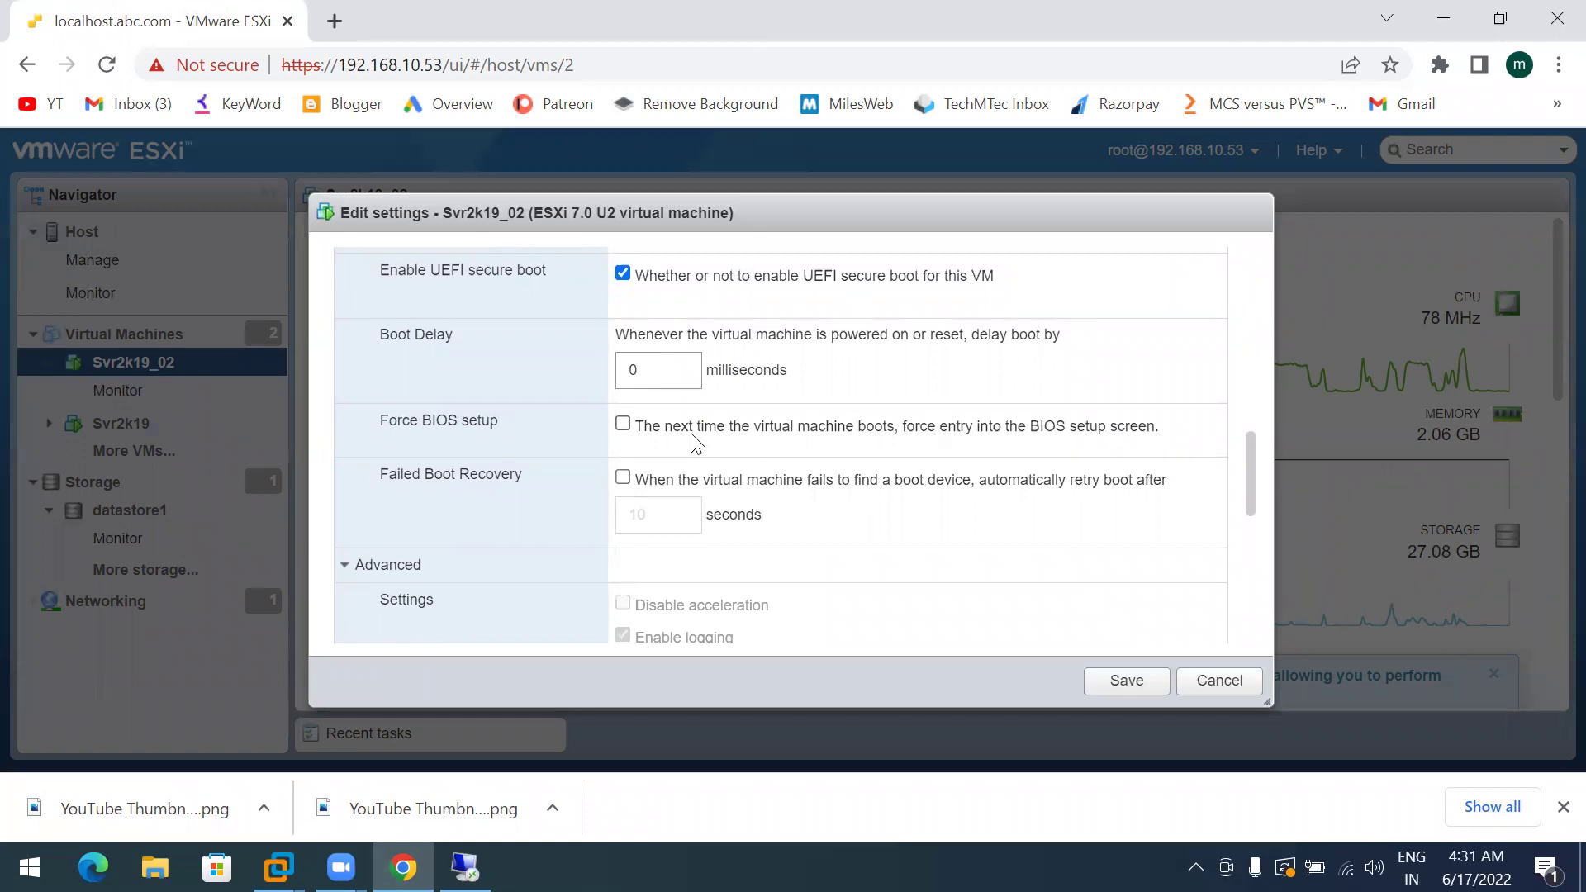
scroll(692, 443, up, 10)
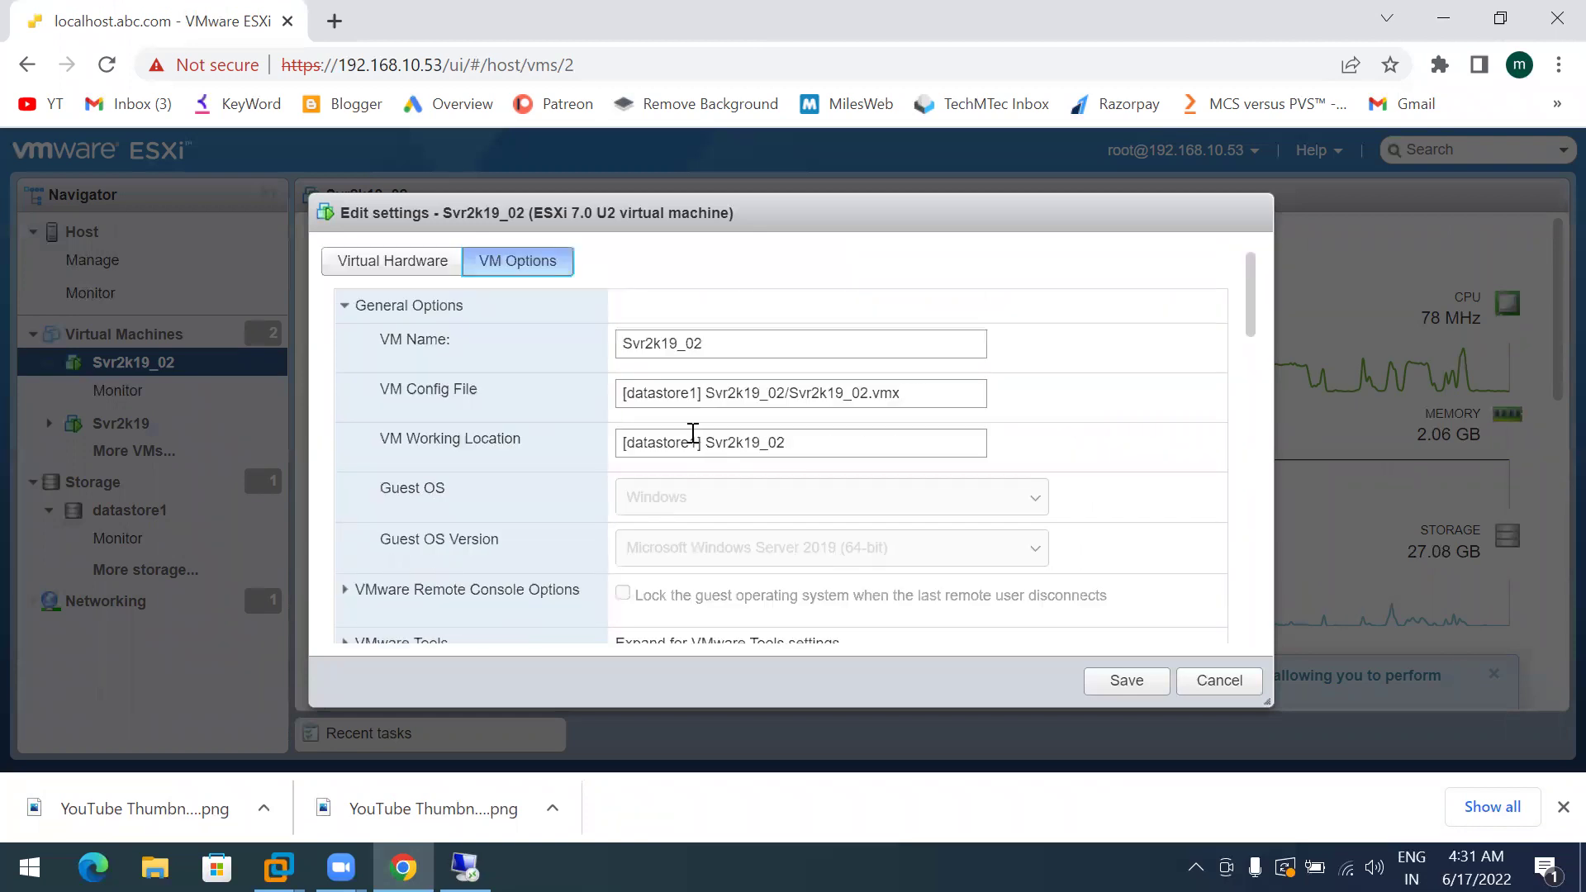
Enable Force BIOS setup for the next boot of Svr2k19_02 and save the VM settings
scroll(692, 433, down, 15)
scroll(693, 444, down, 2)
scroll(692, 444, up, 5)
scroll(697, 444, up, 2)
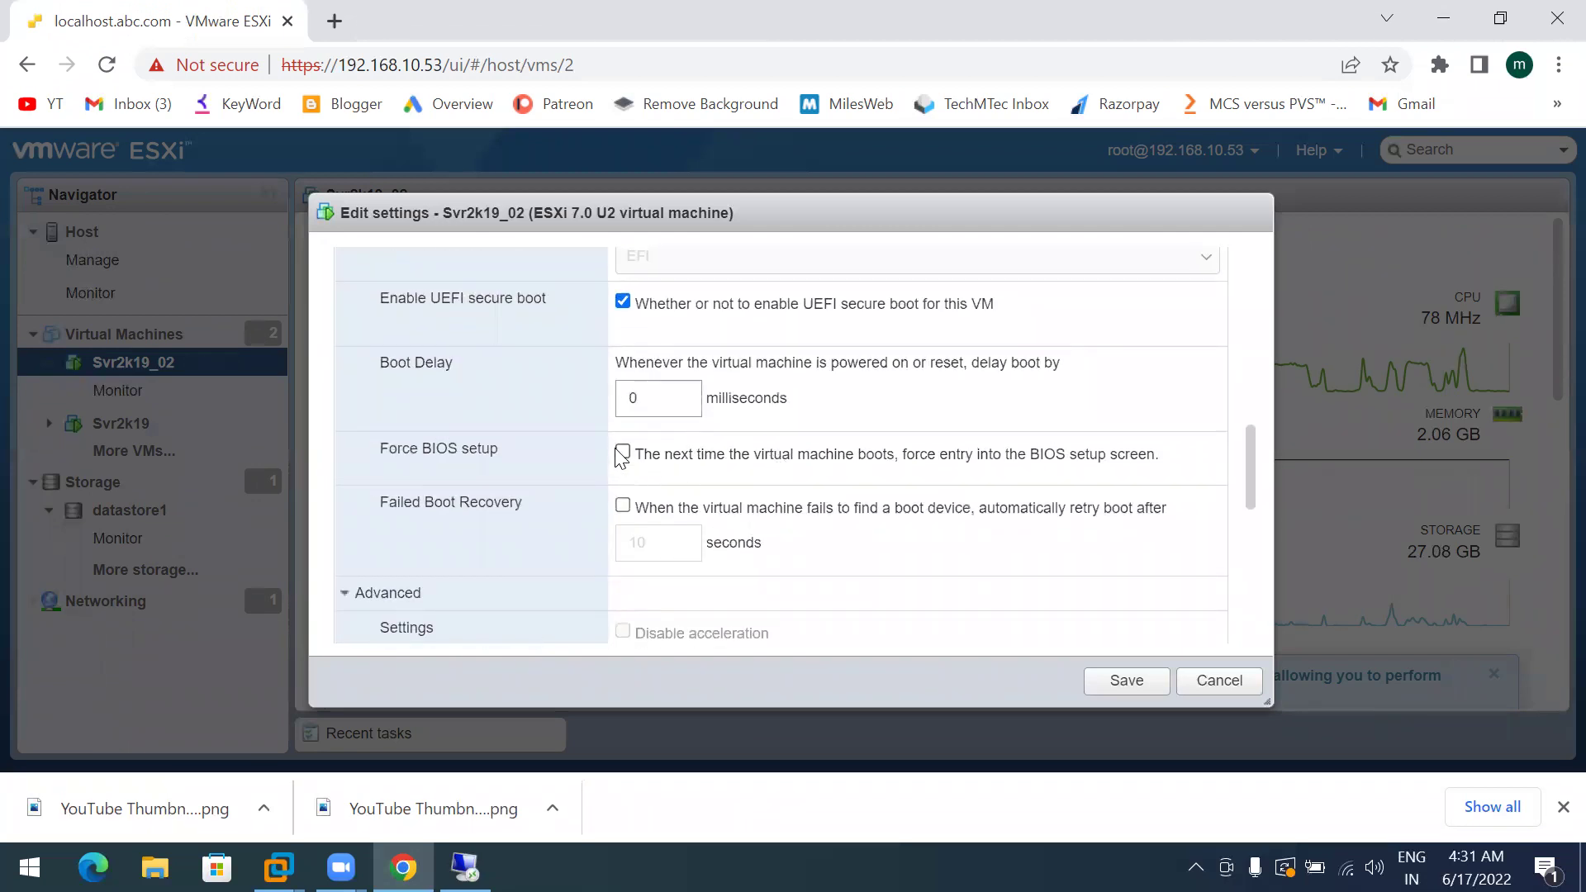
click(623, 453)
click(1117, 688)
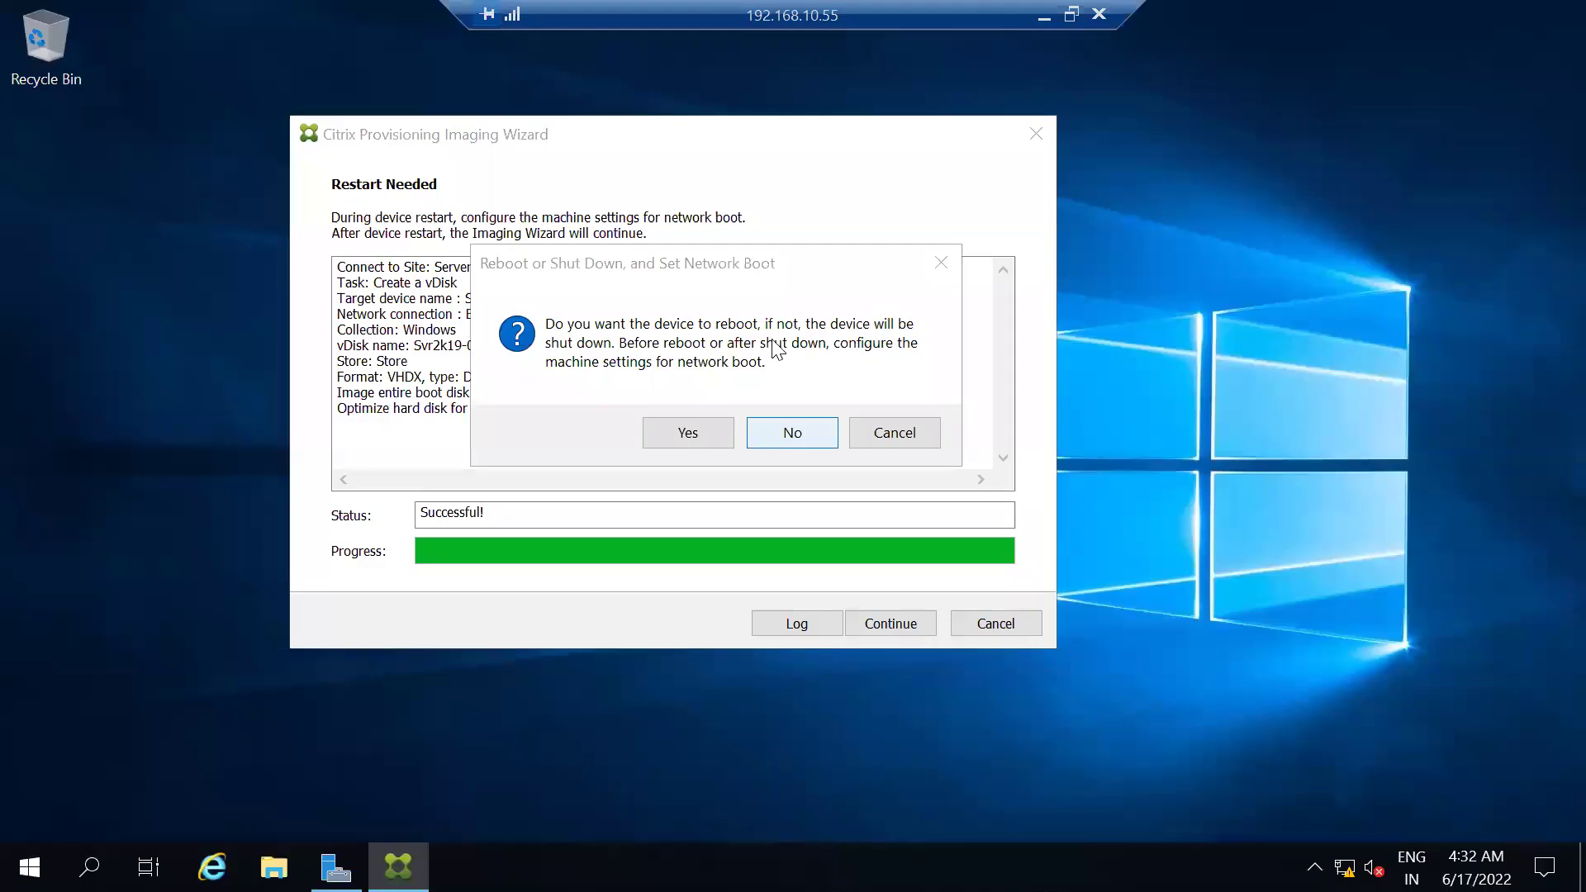
Switch to the remote session on 192.168.10.55 and agree to reboot the device in the Citrix Provisioning Imaging Wizard
click(777, 351)
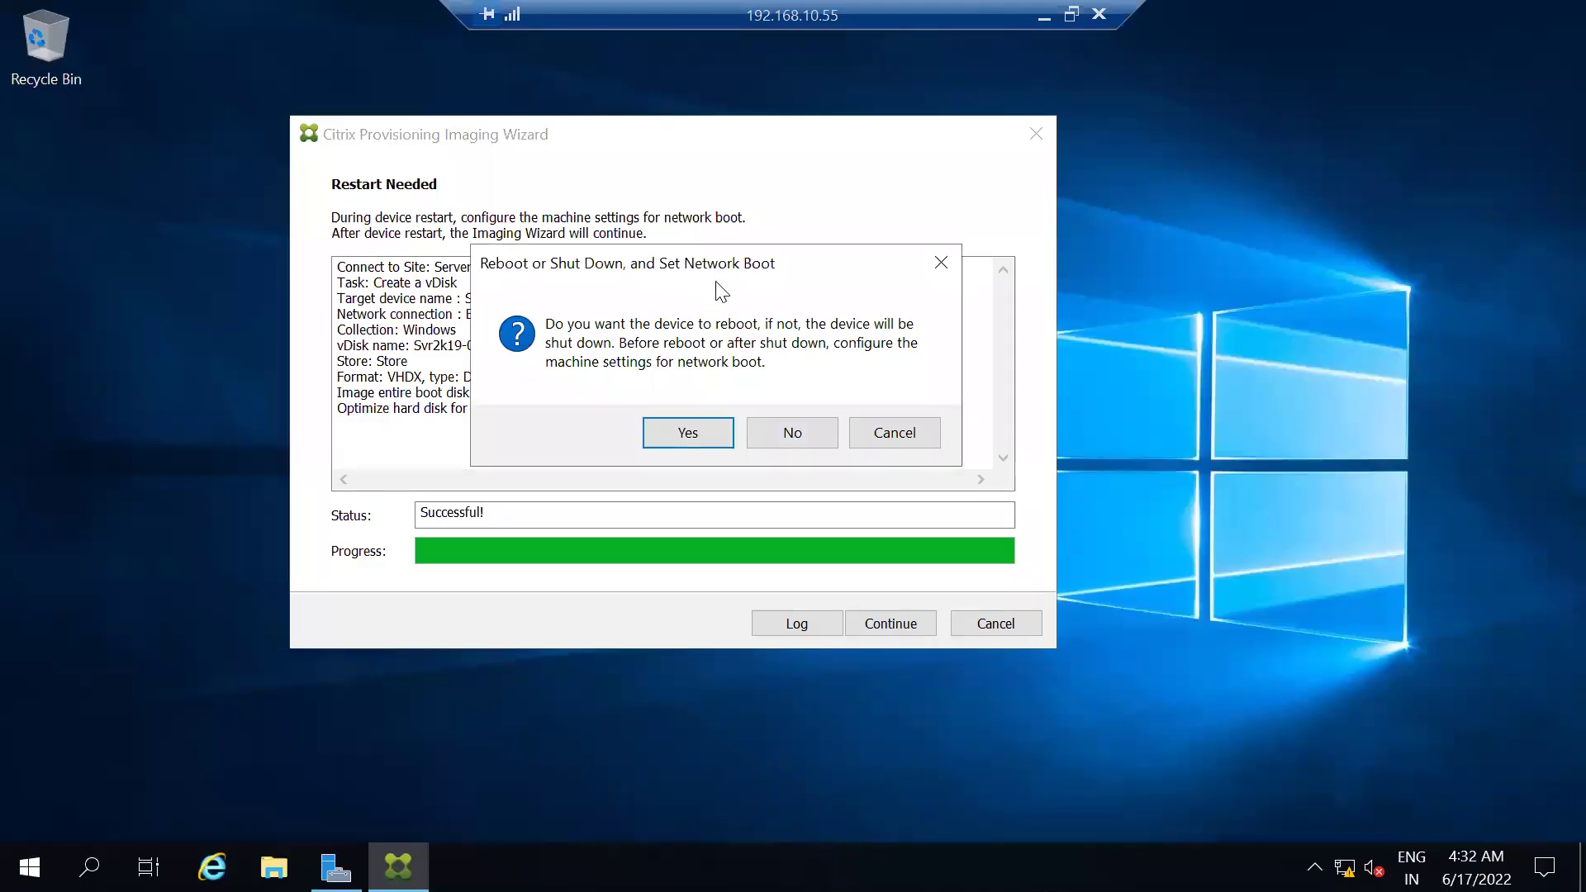
click(688, 432)
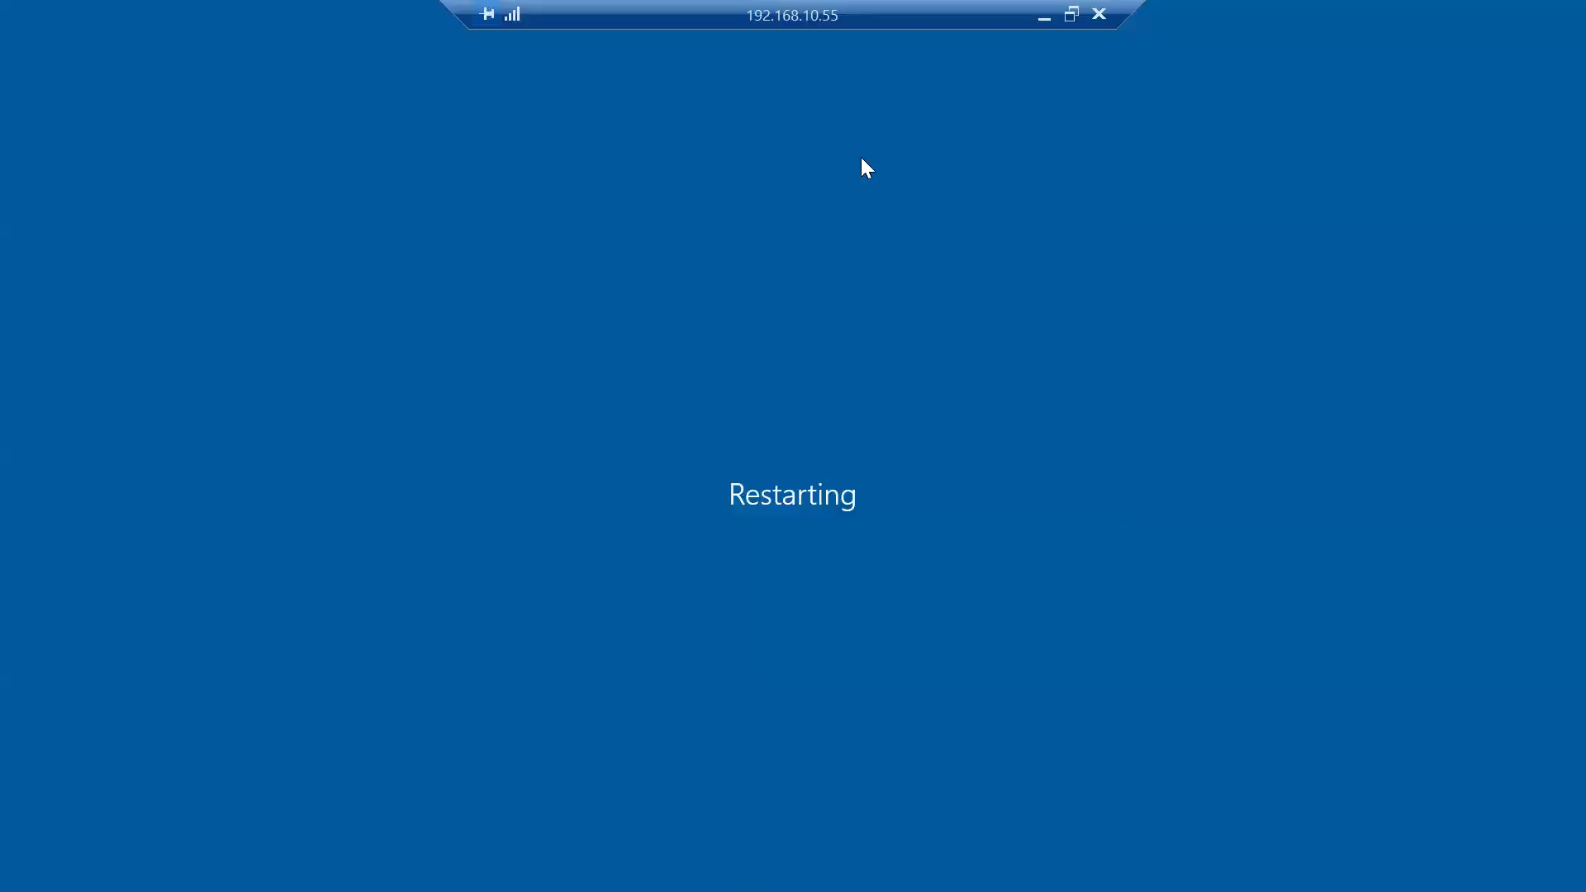
Switch from the remote session to the ESXi host client, open the Svr2k19_02 browser console and move its window aside
click(1044, 17)
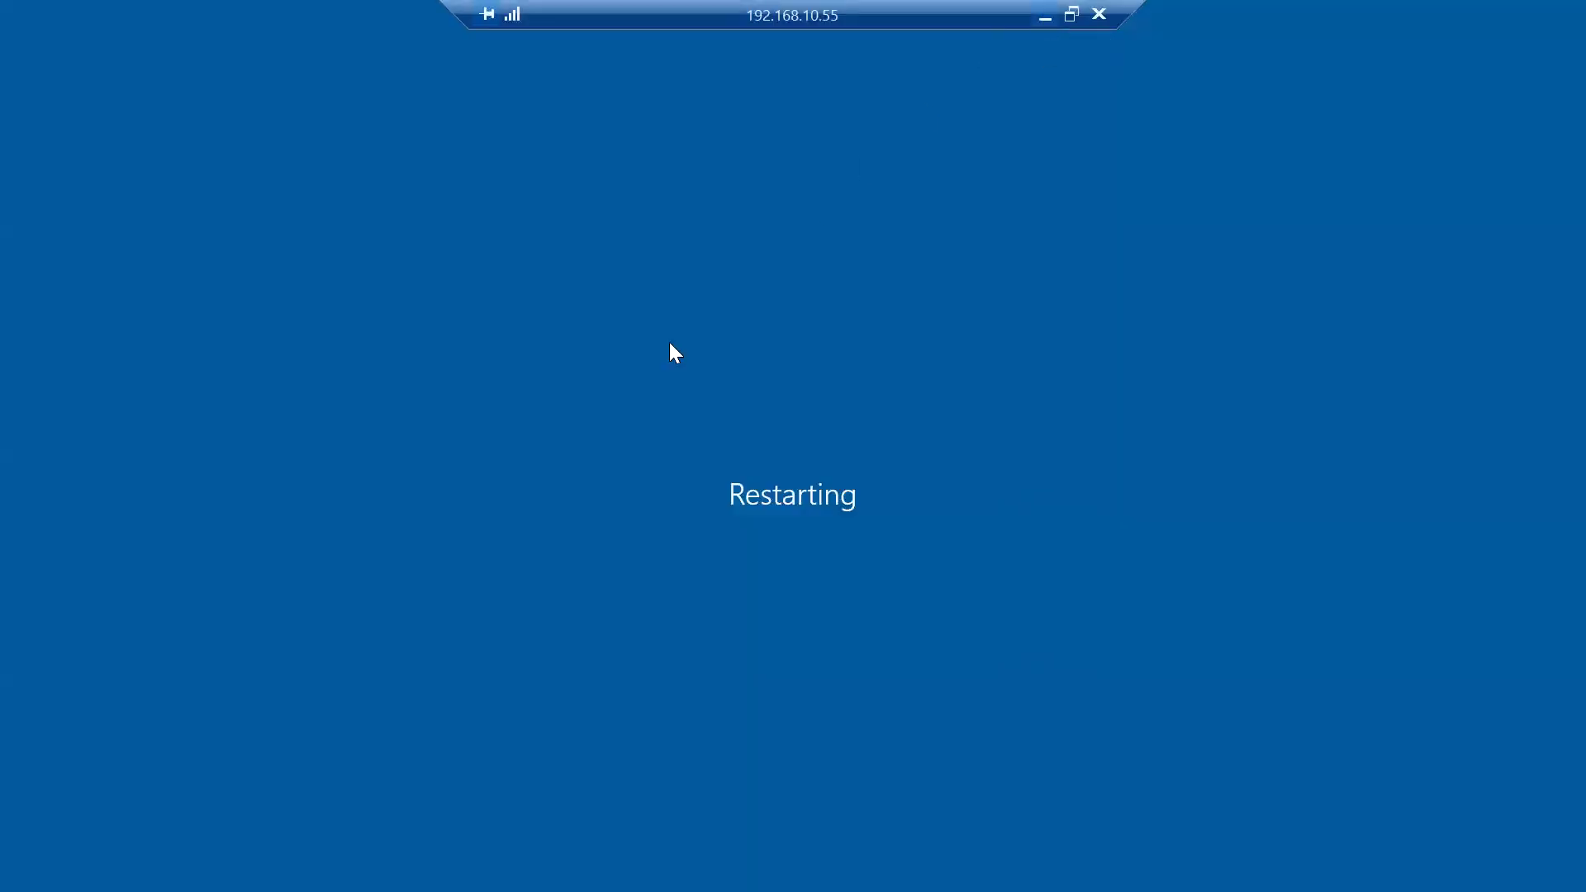
click(423, 351)
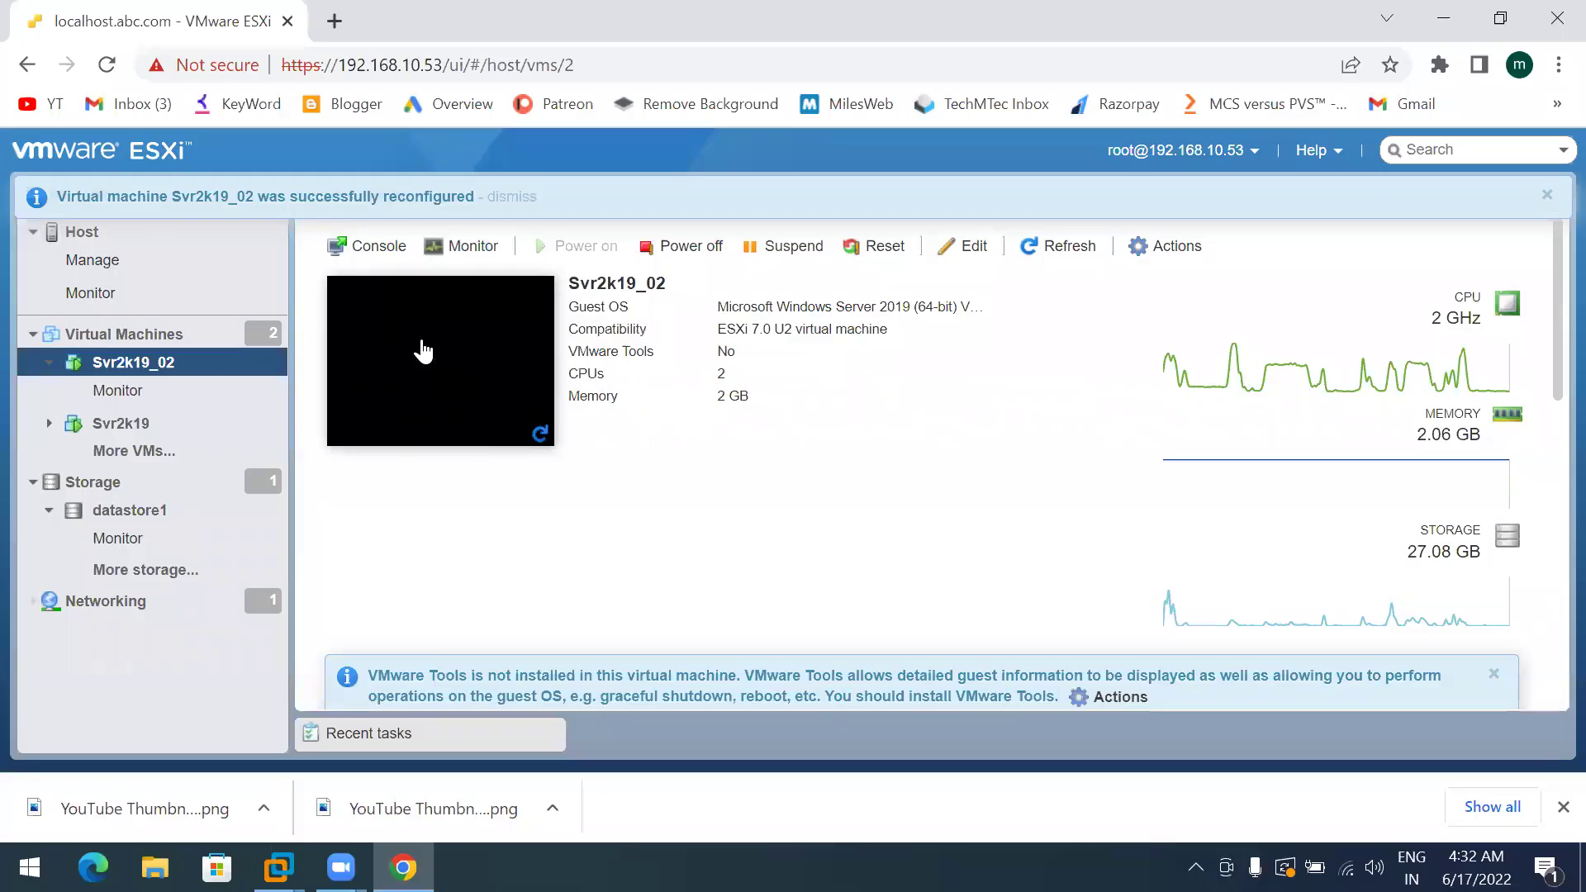
click(512, 196)
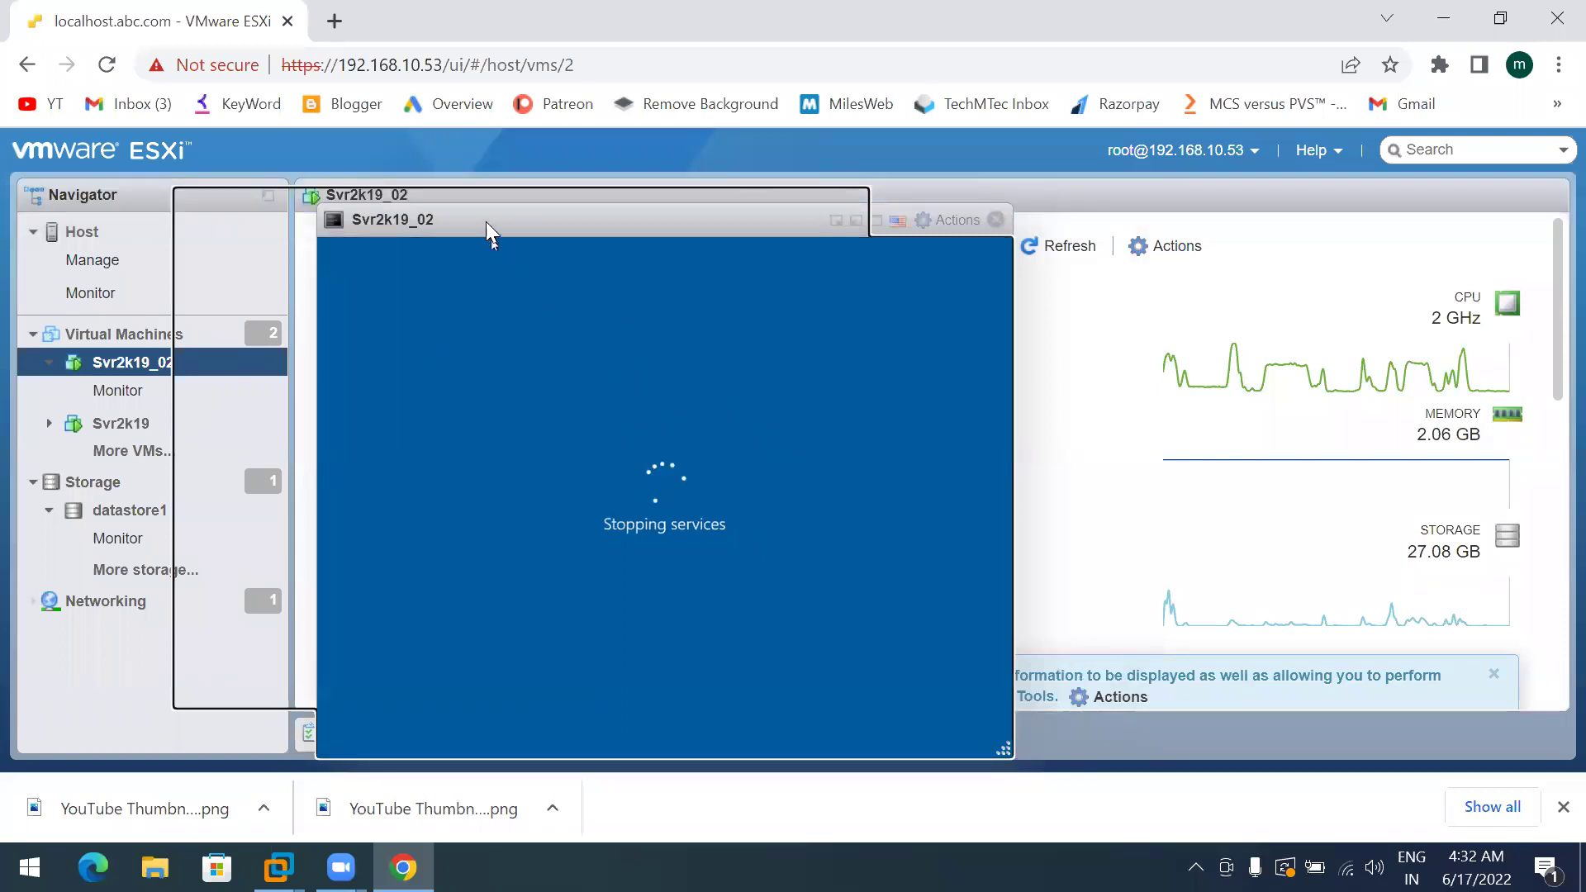
drag(486, 220, 780, 189)
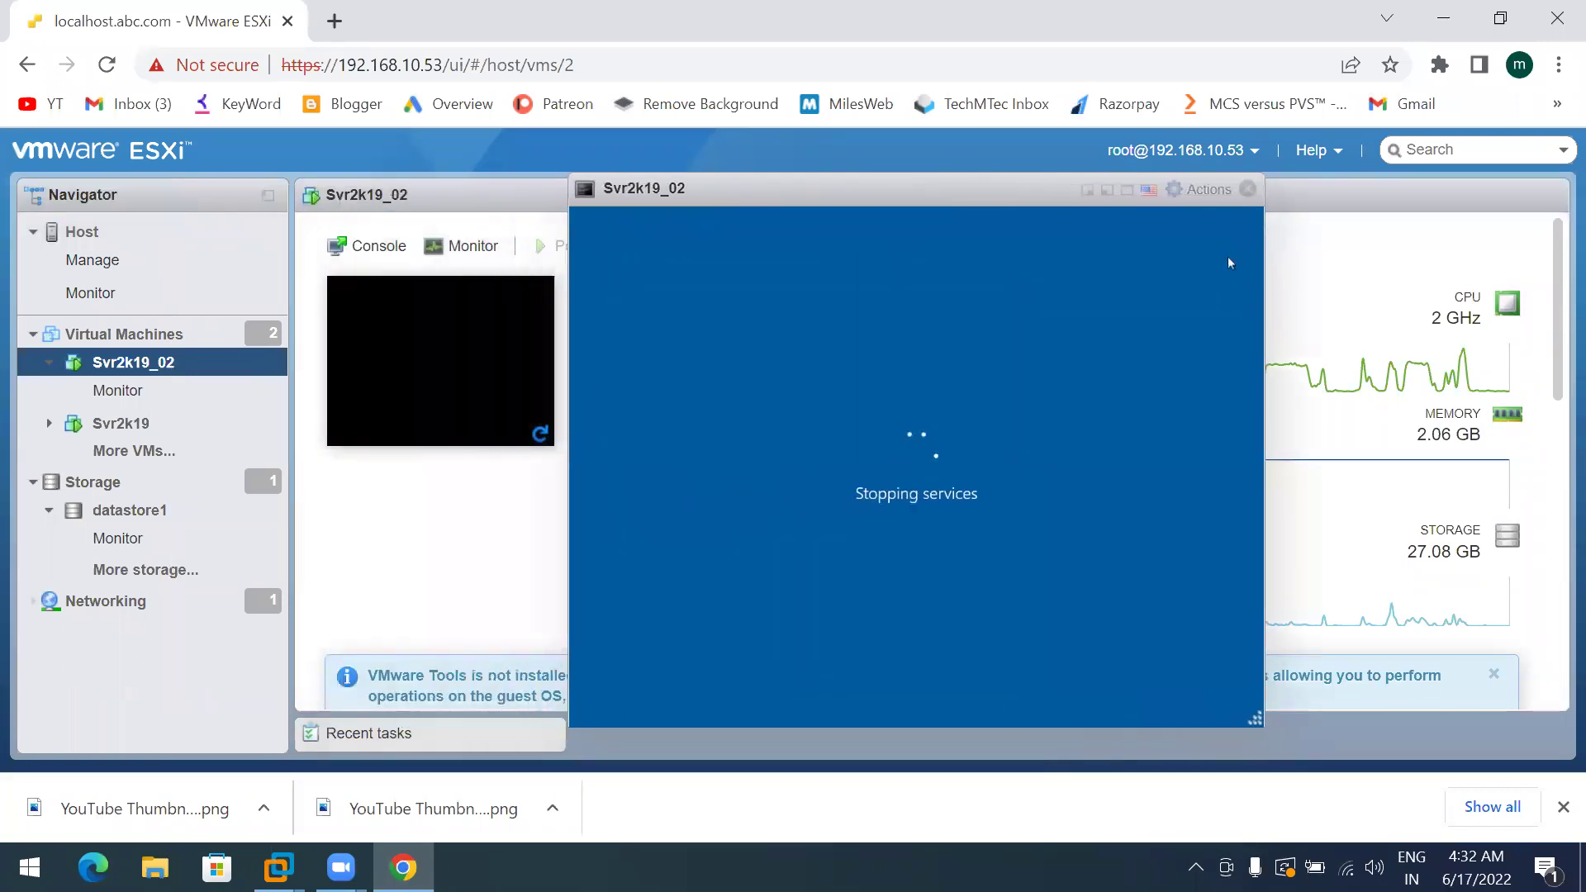
Launch the VMware Remote Console for Svr2k19_02 and maximize its window
click(1196, 194)
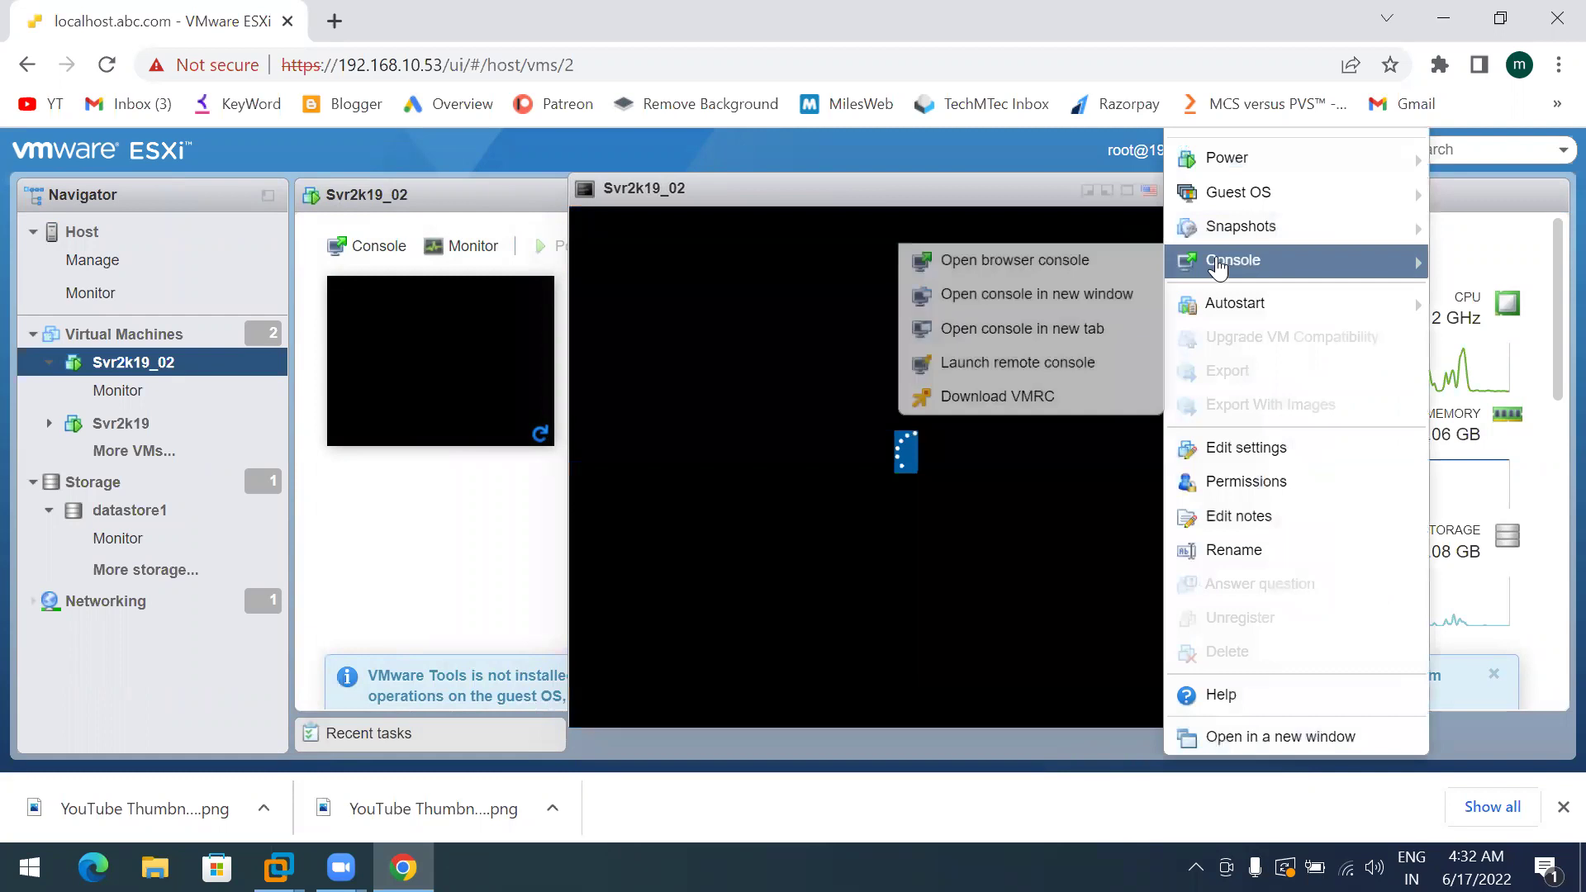
mouse_move(1220, 312)
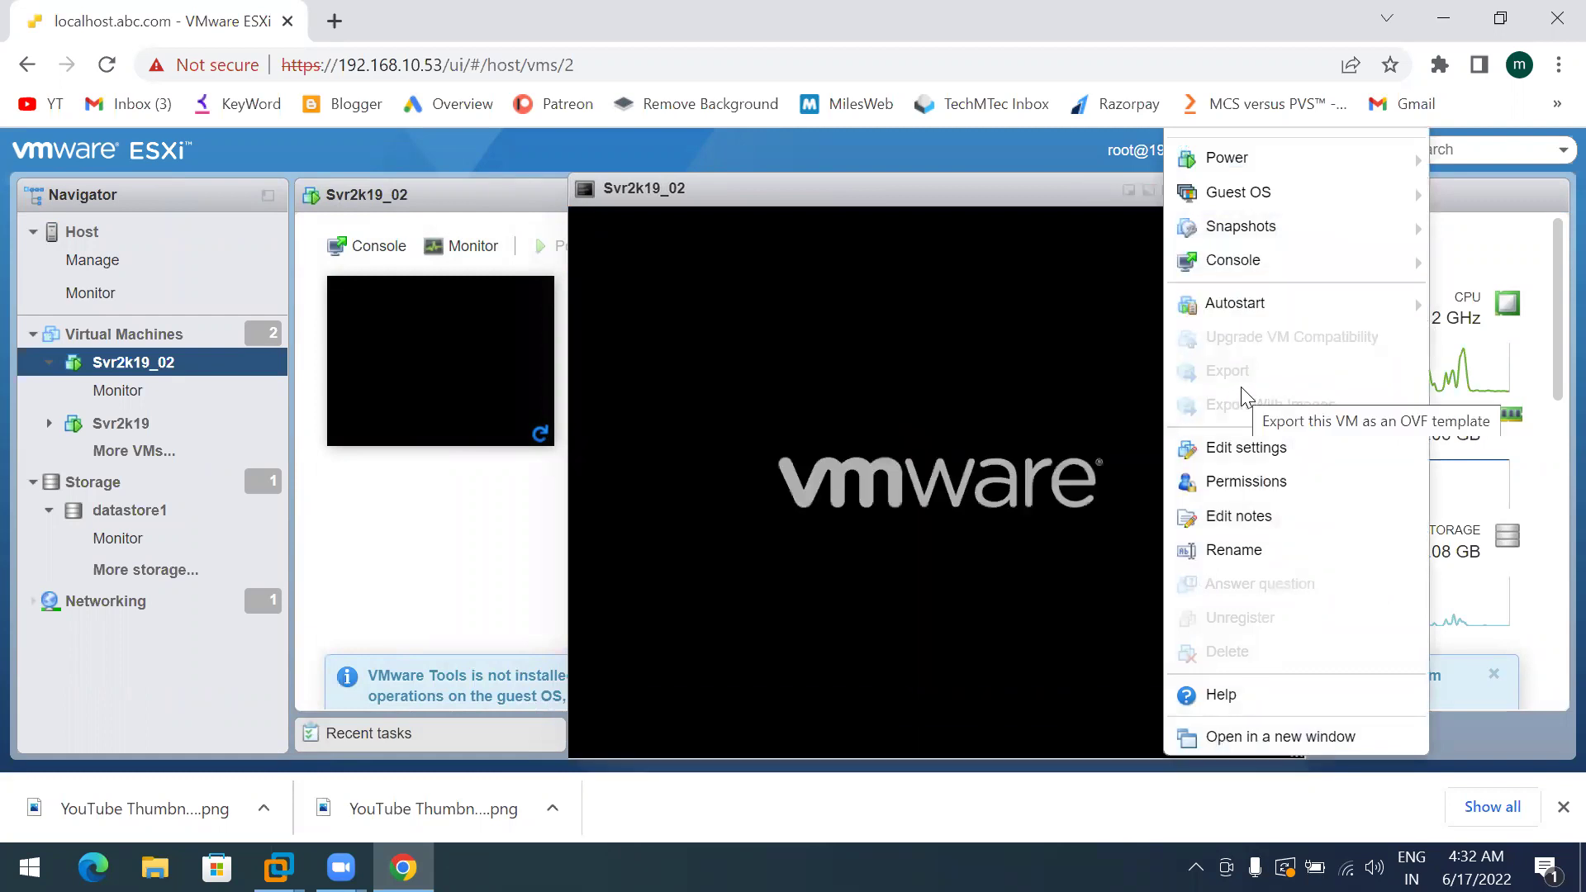
mouse_move(1243, 225)
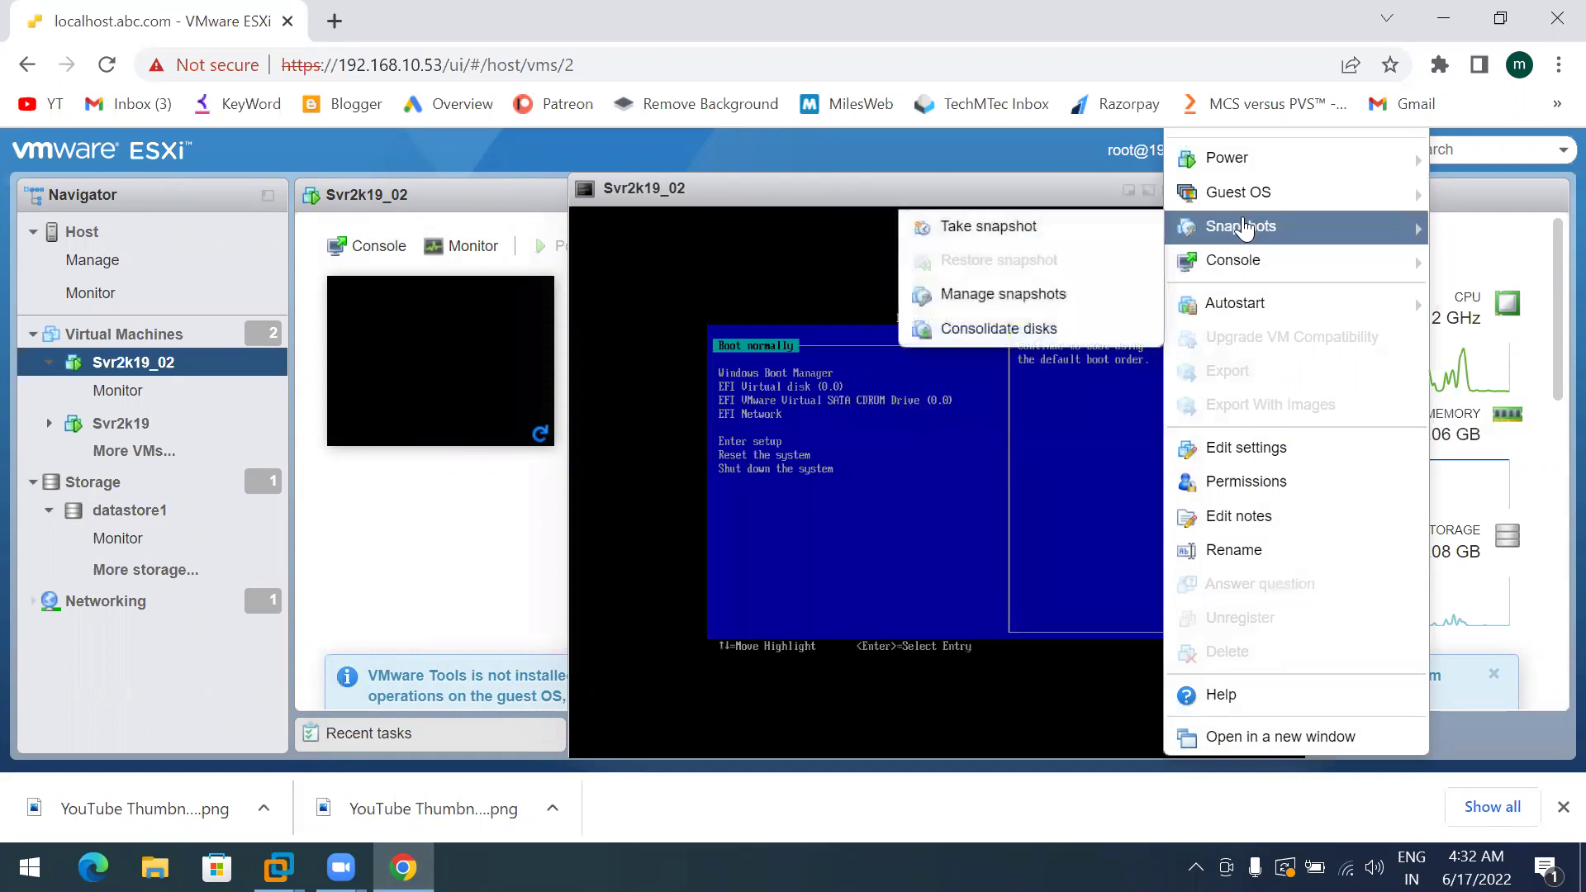
mouse_move(1241, 263)
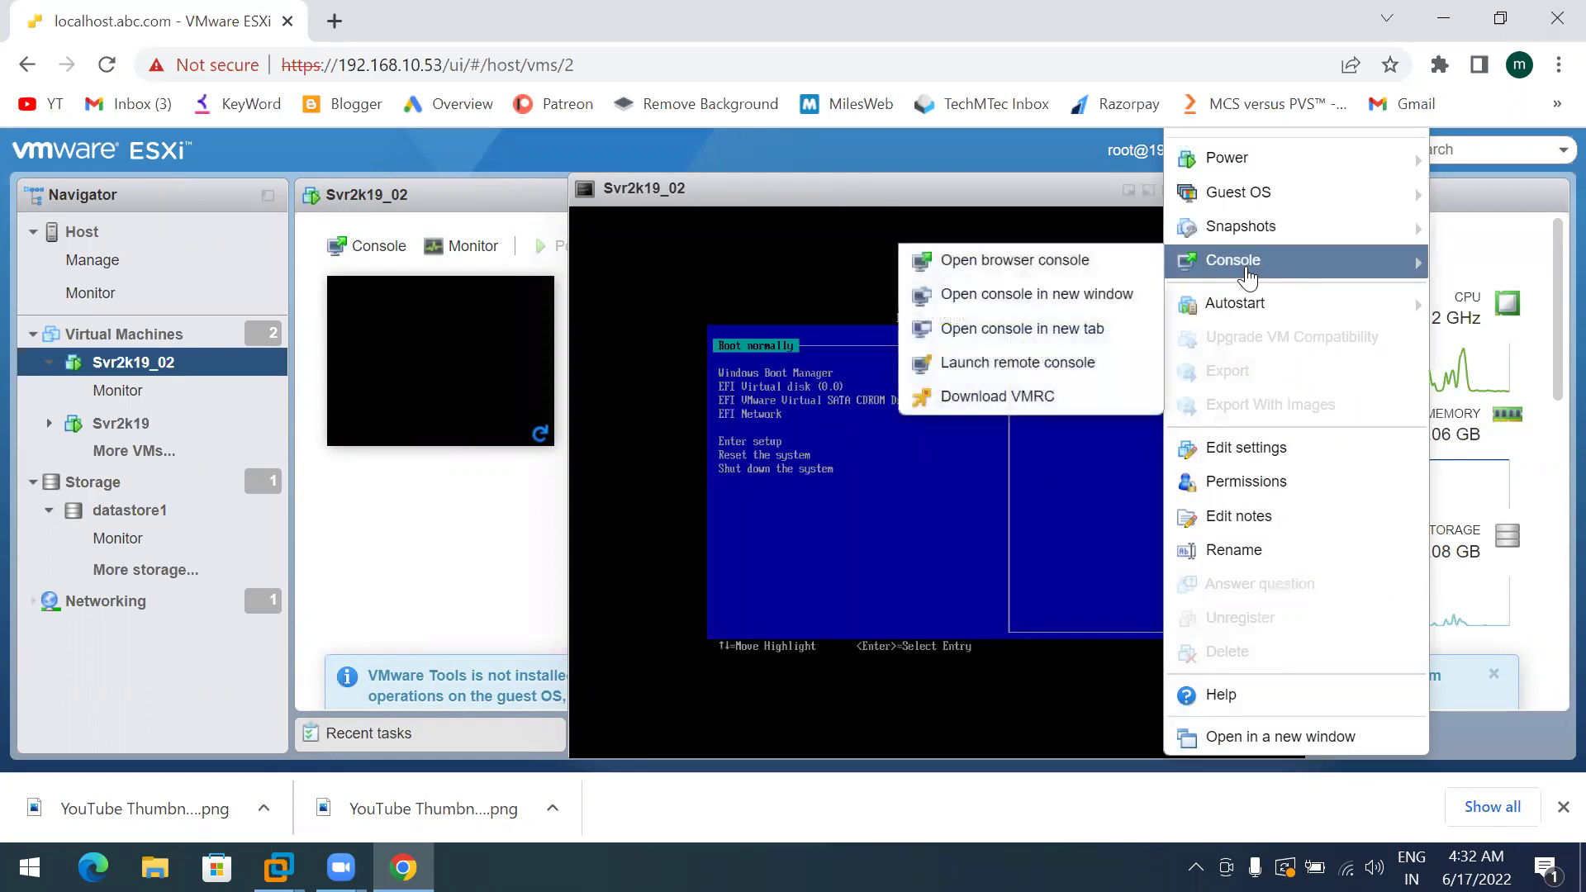
click(992, 376)
click(836, 275)
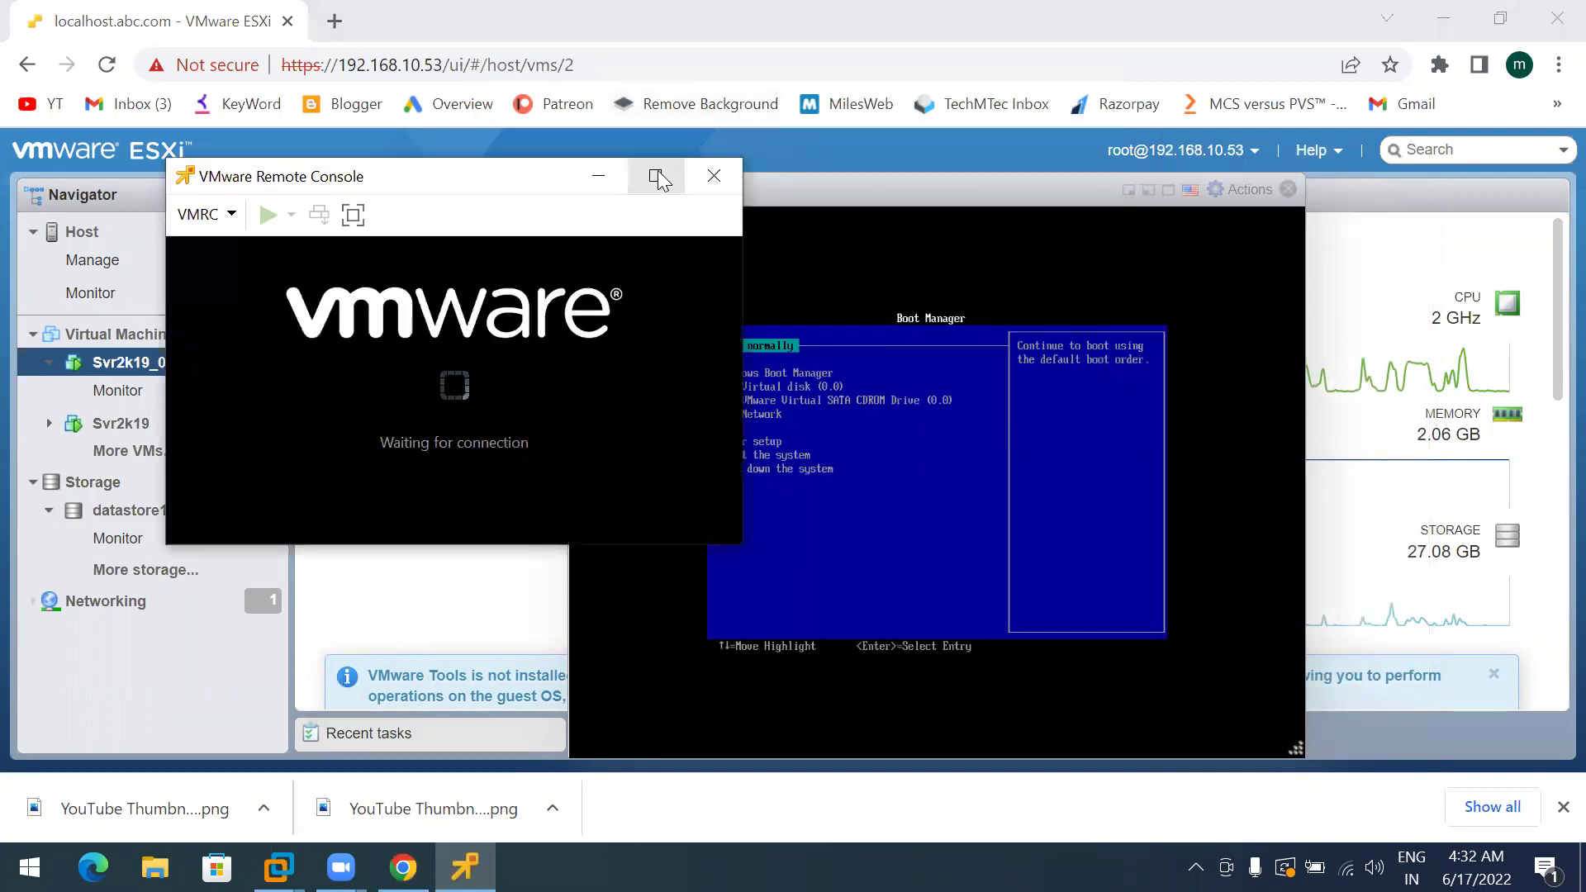
click(656, 176)
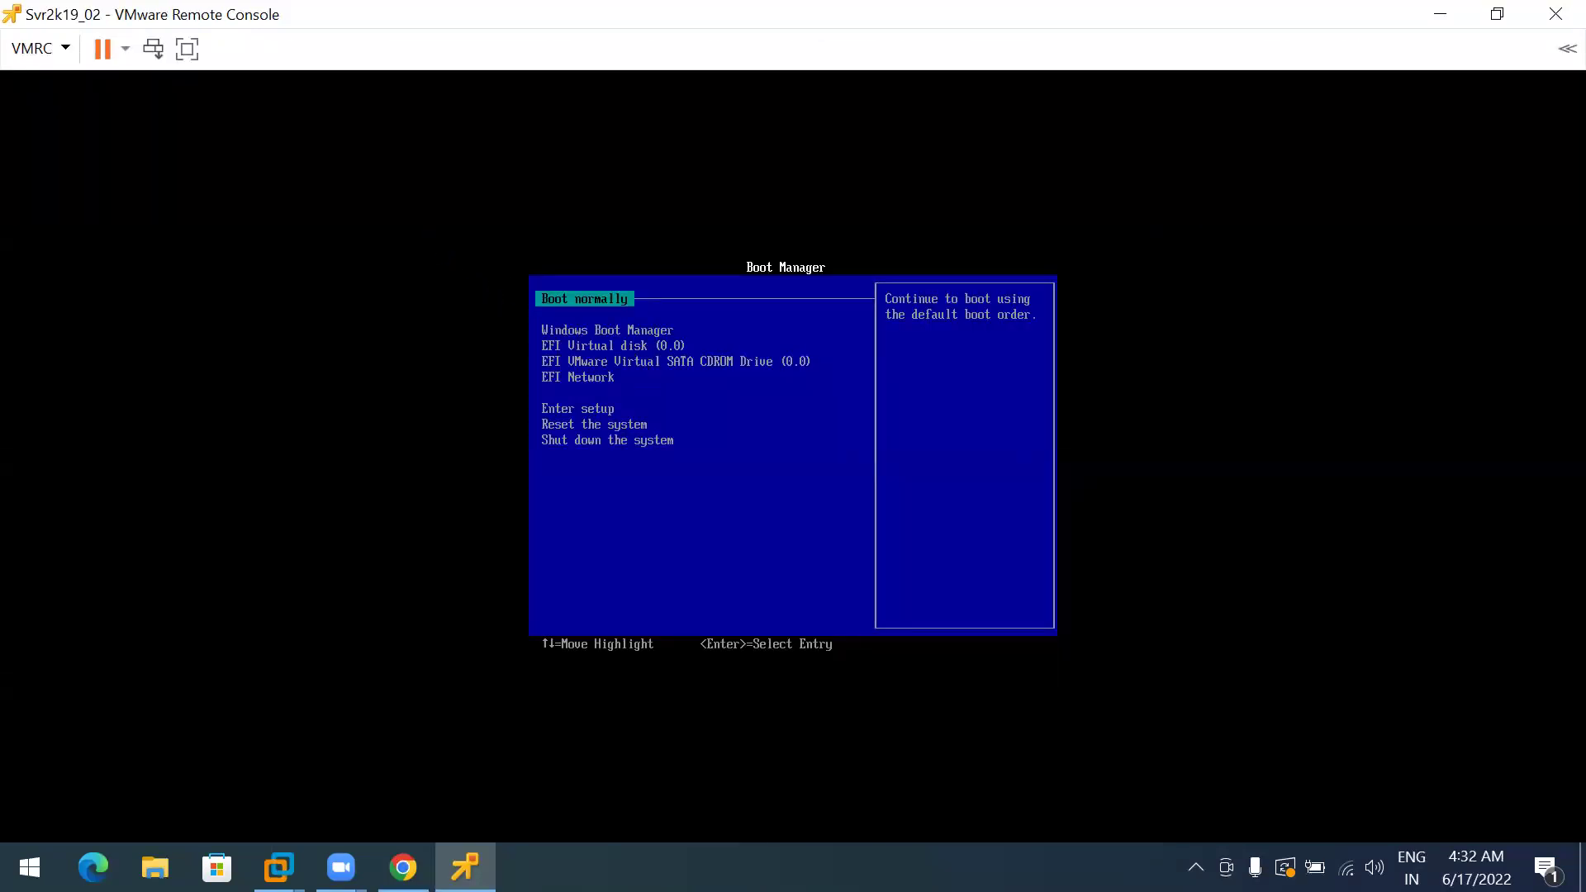
Give the console keyboard control and choose Enter setup in the VM's Boot Manager
key(ctrl+g)
key(Down)
key(Down)
key(Down)
key(Down)
key(Down)
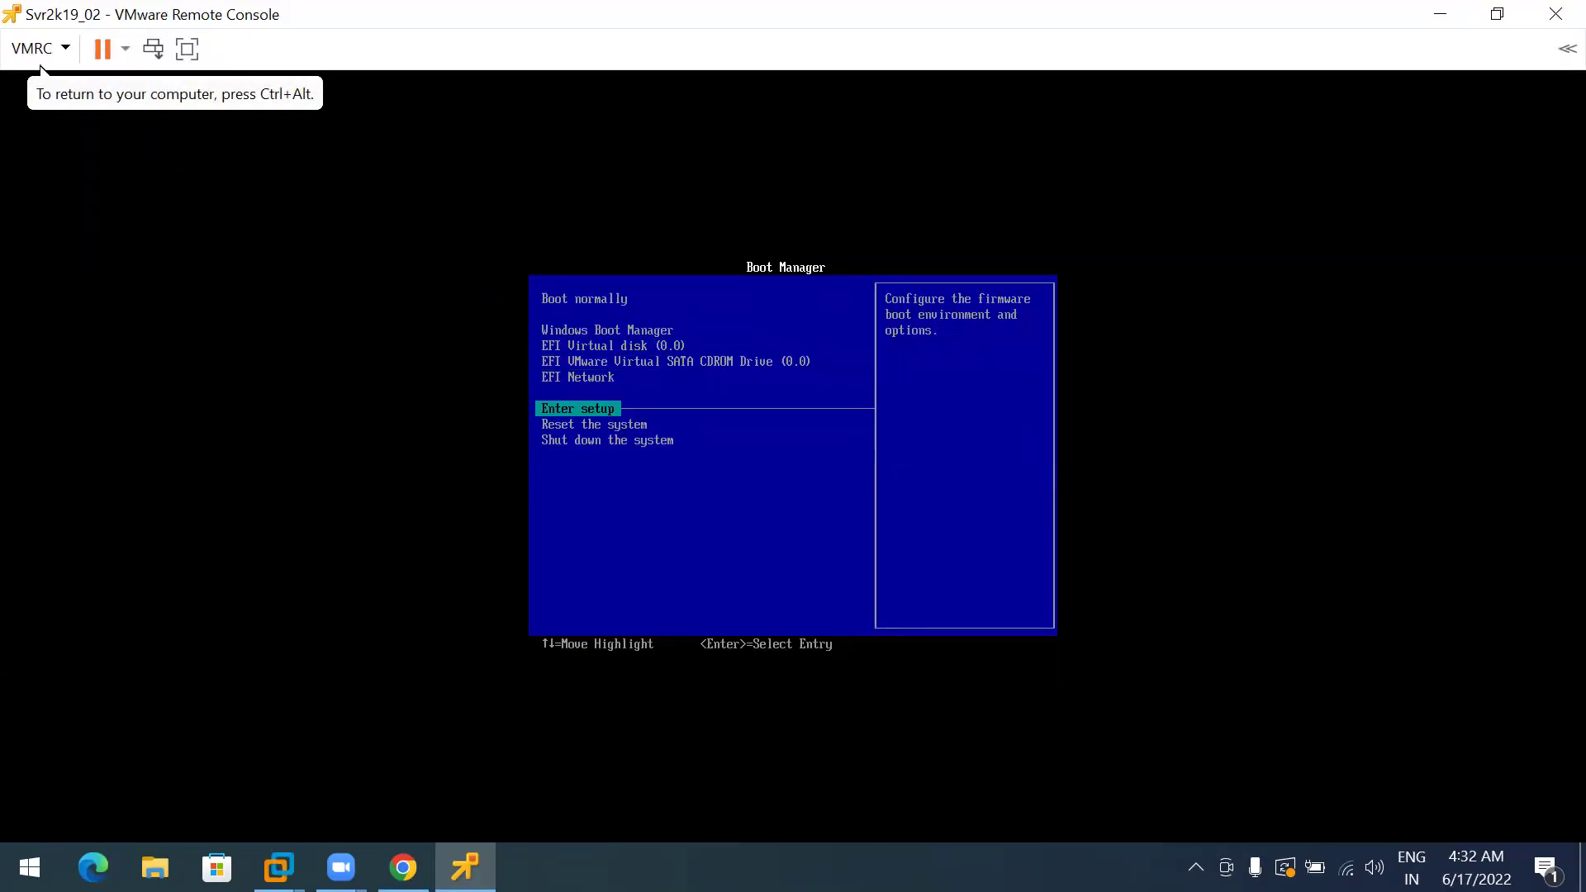
key(Return)
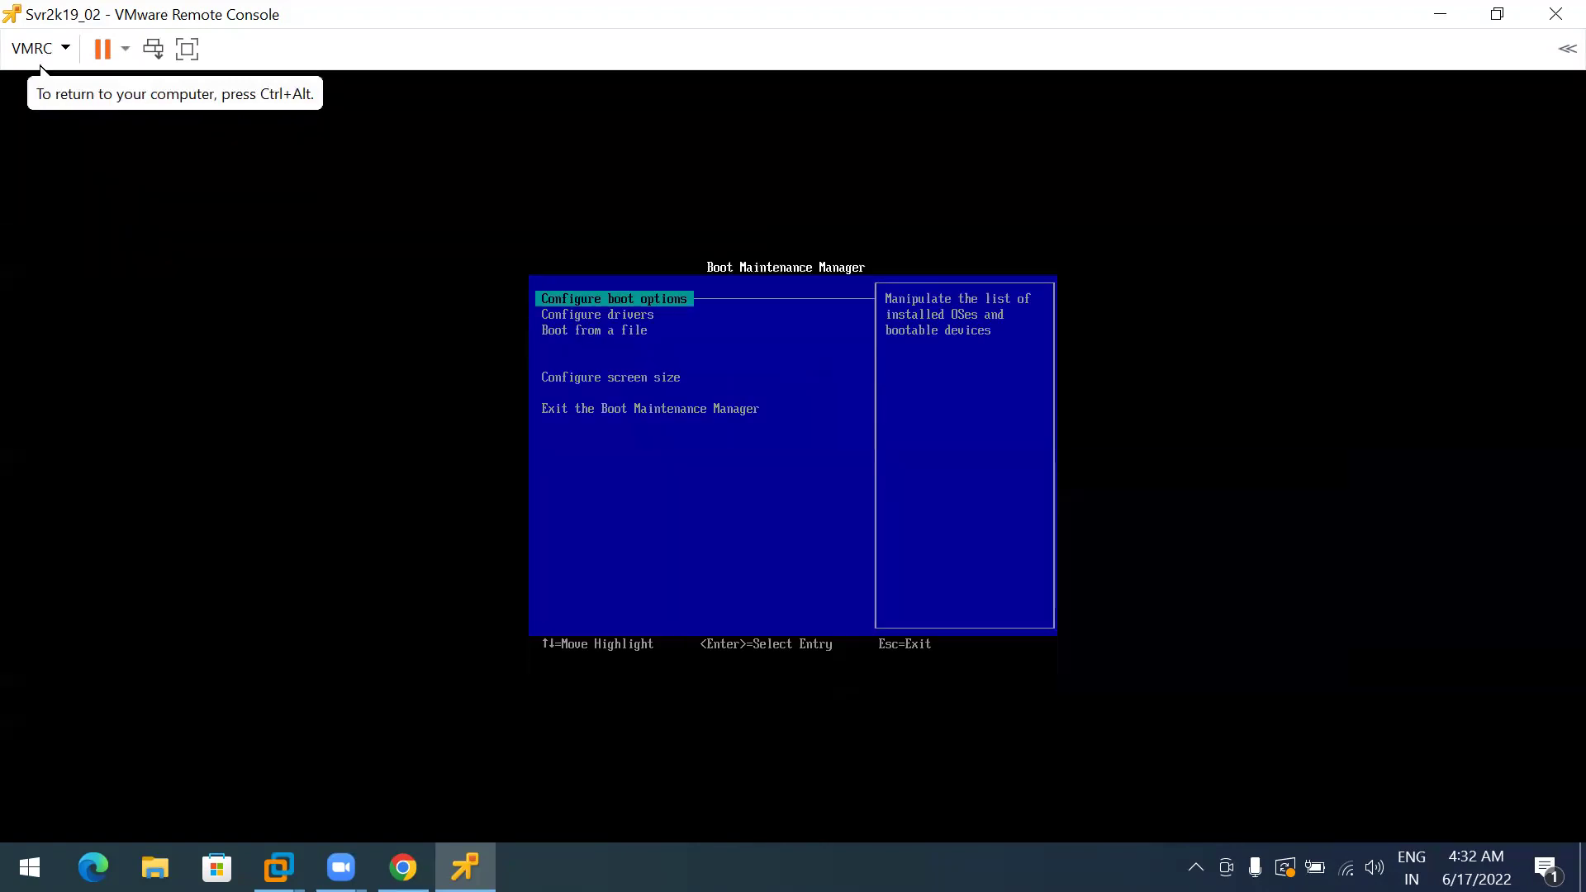
Go into Configure boot options in the Boot Maintenance Manager and open Change boot order
key(Down)
key(Up)
key(Return)
key(Down)
key(Down)
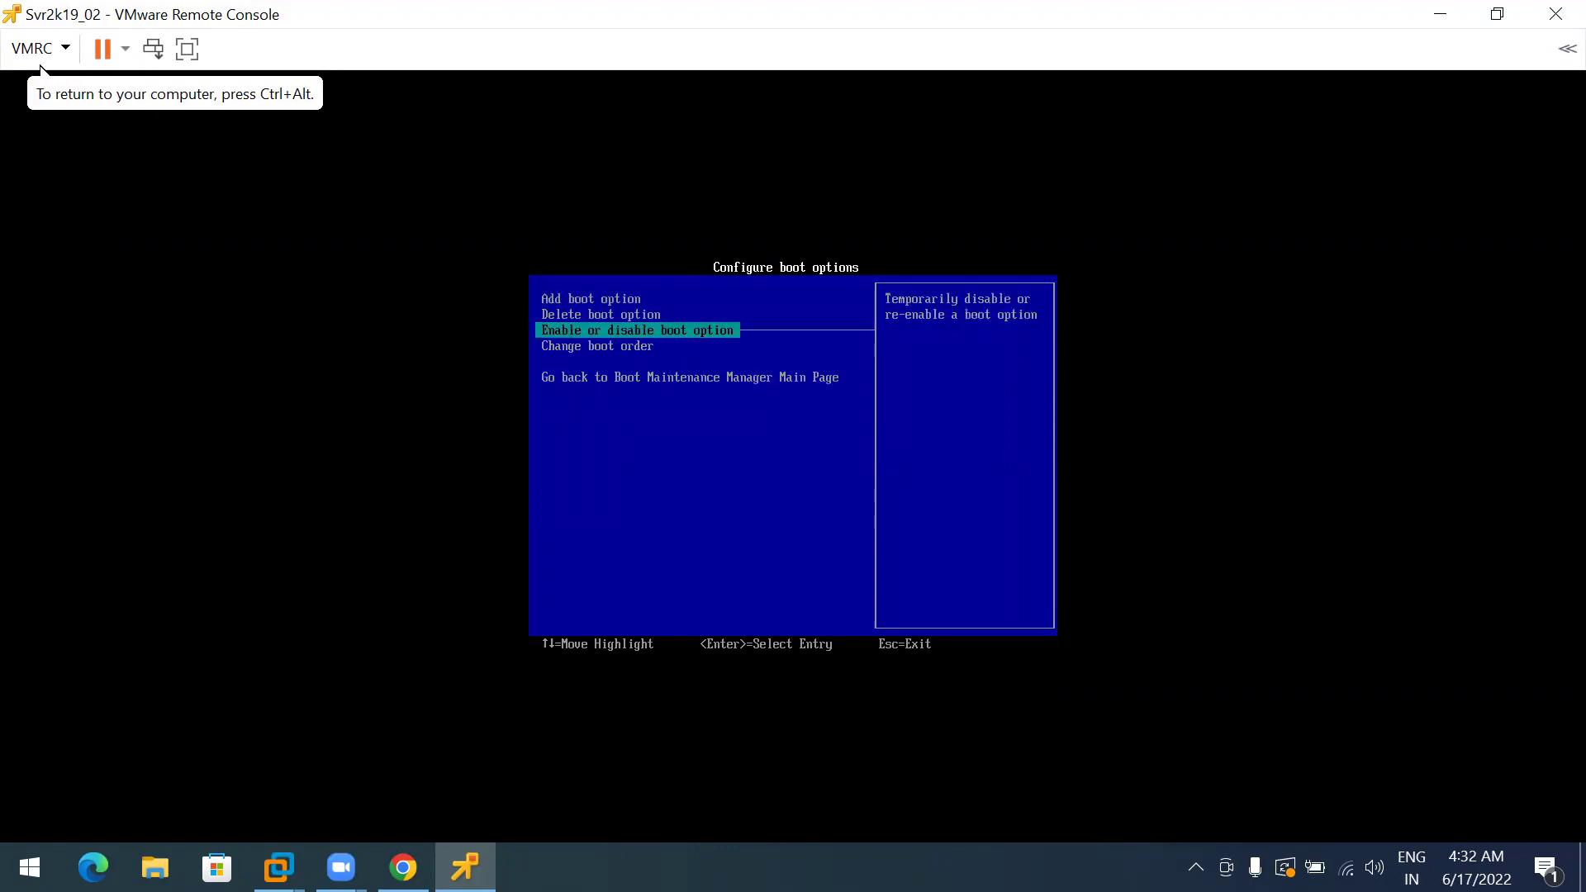
key(Up)
key(Down)
key(Down)
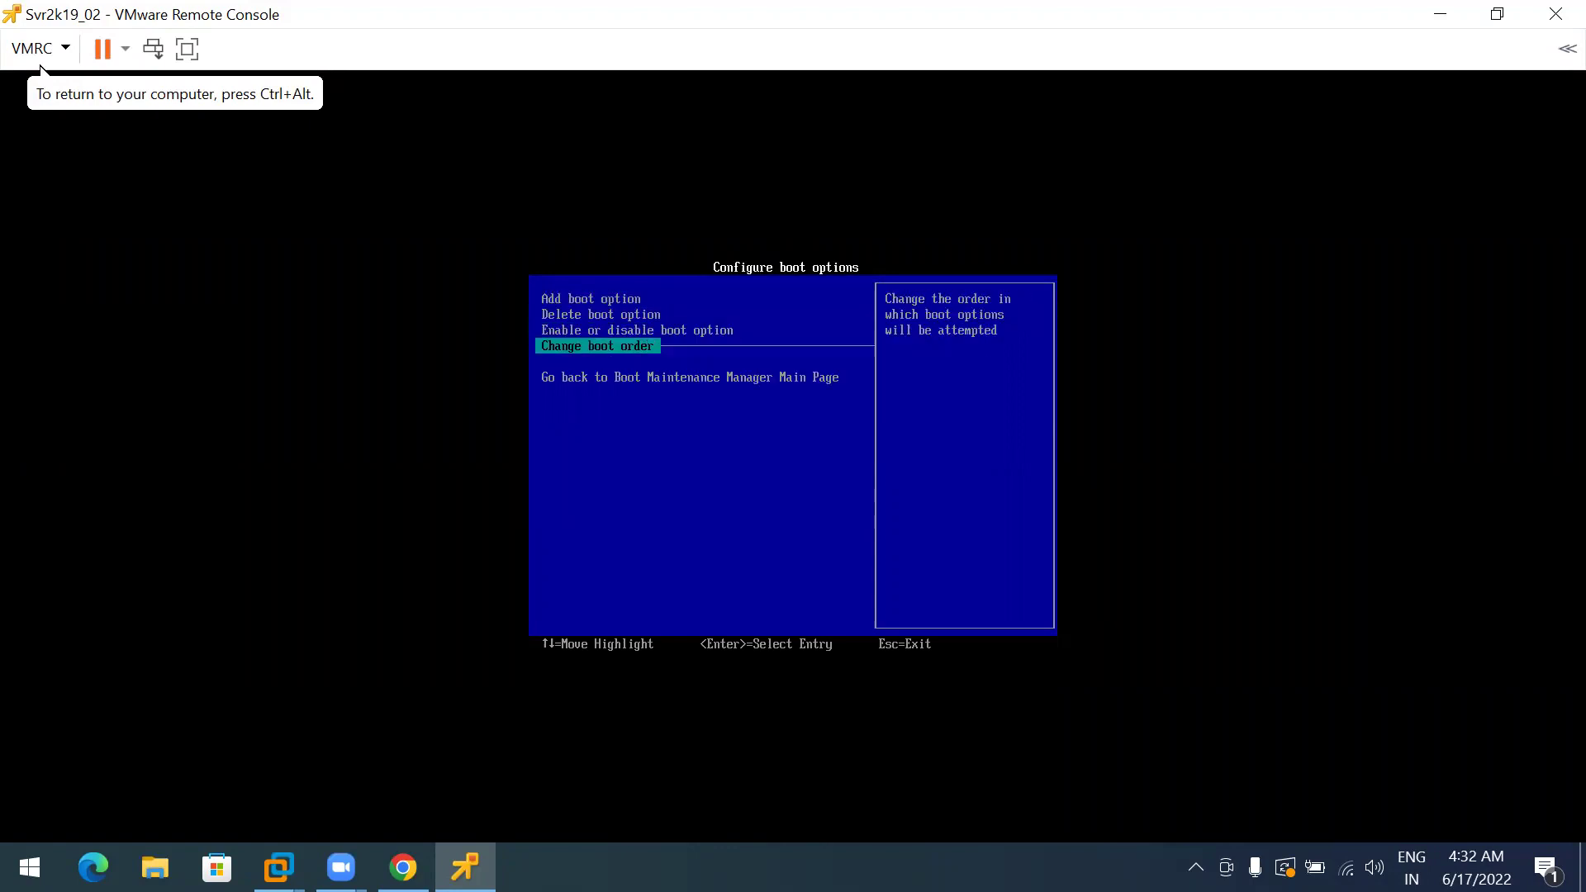
key(Return)
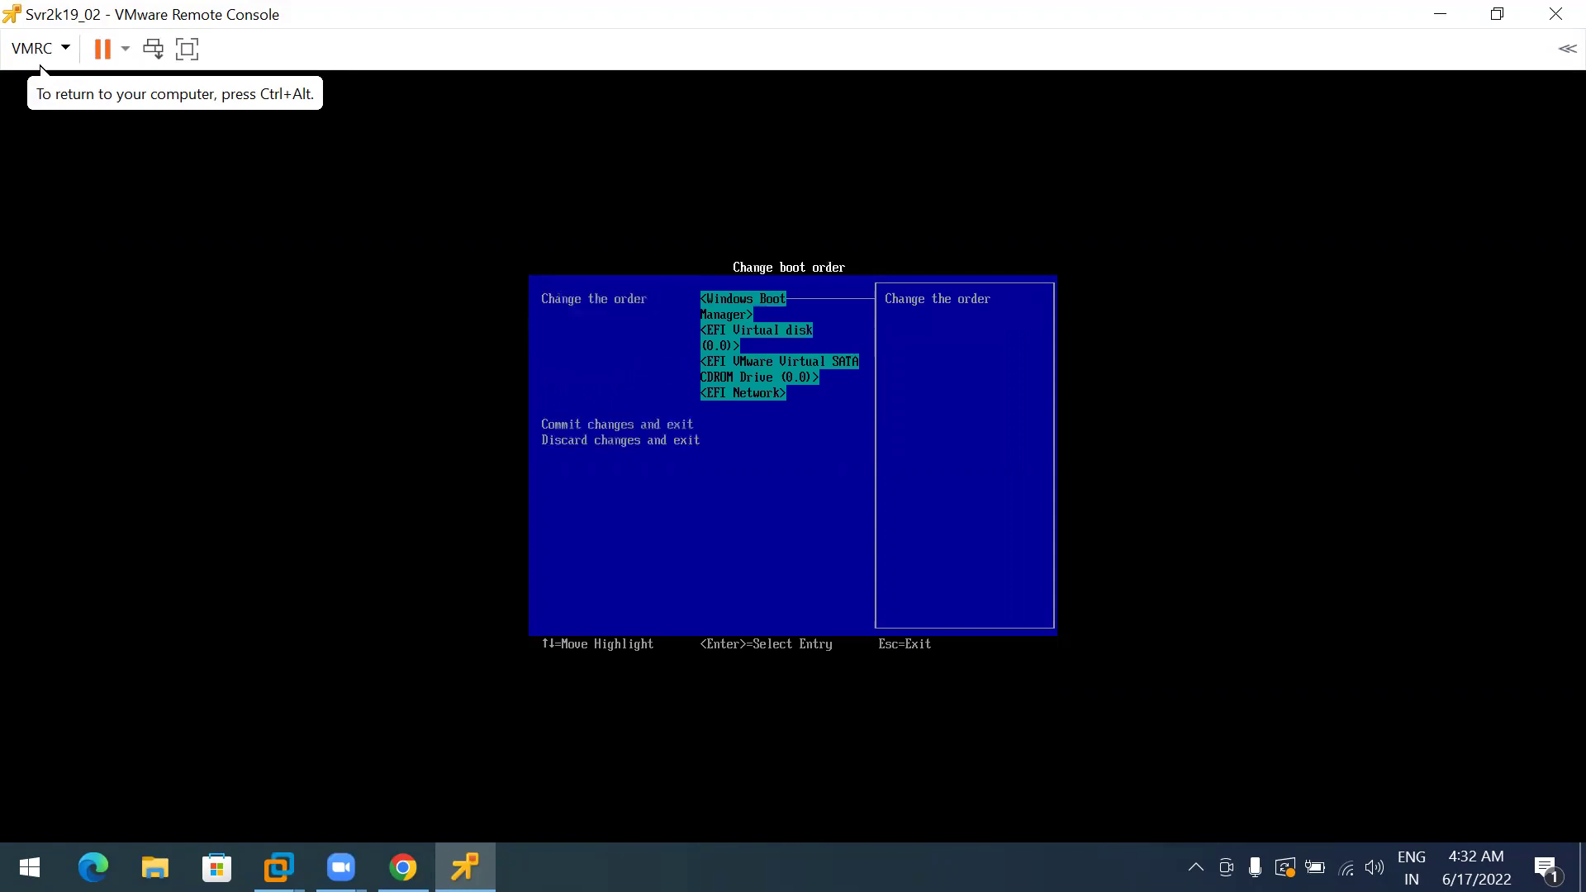
Move EFI Network to the first place in the boot order, above Windows Boot Manager
key(Return)
key(Down)
key(Down)
key(Down)
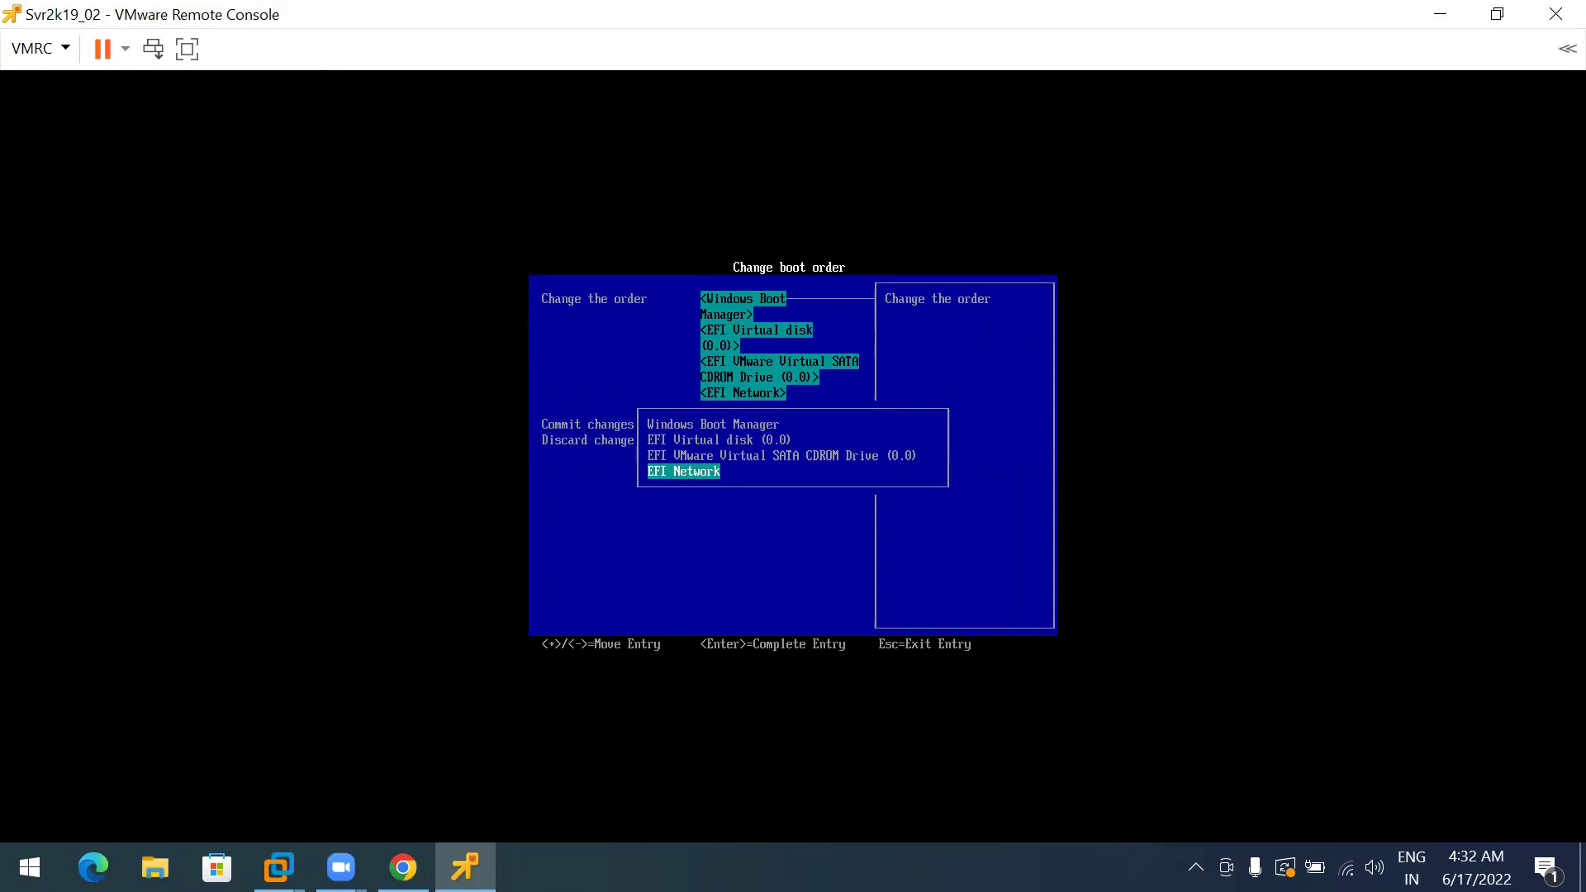
key(plus)
key(plus)
key(plus)
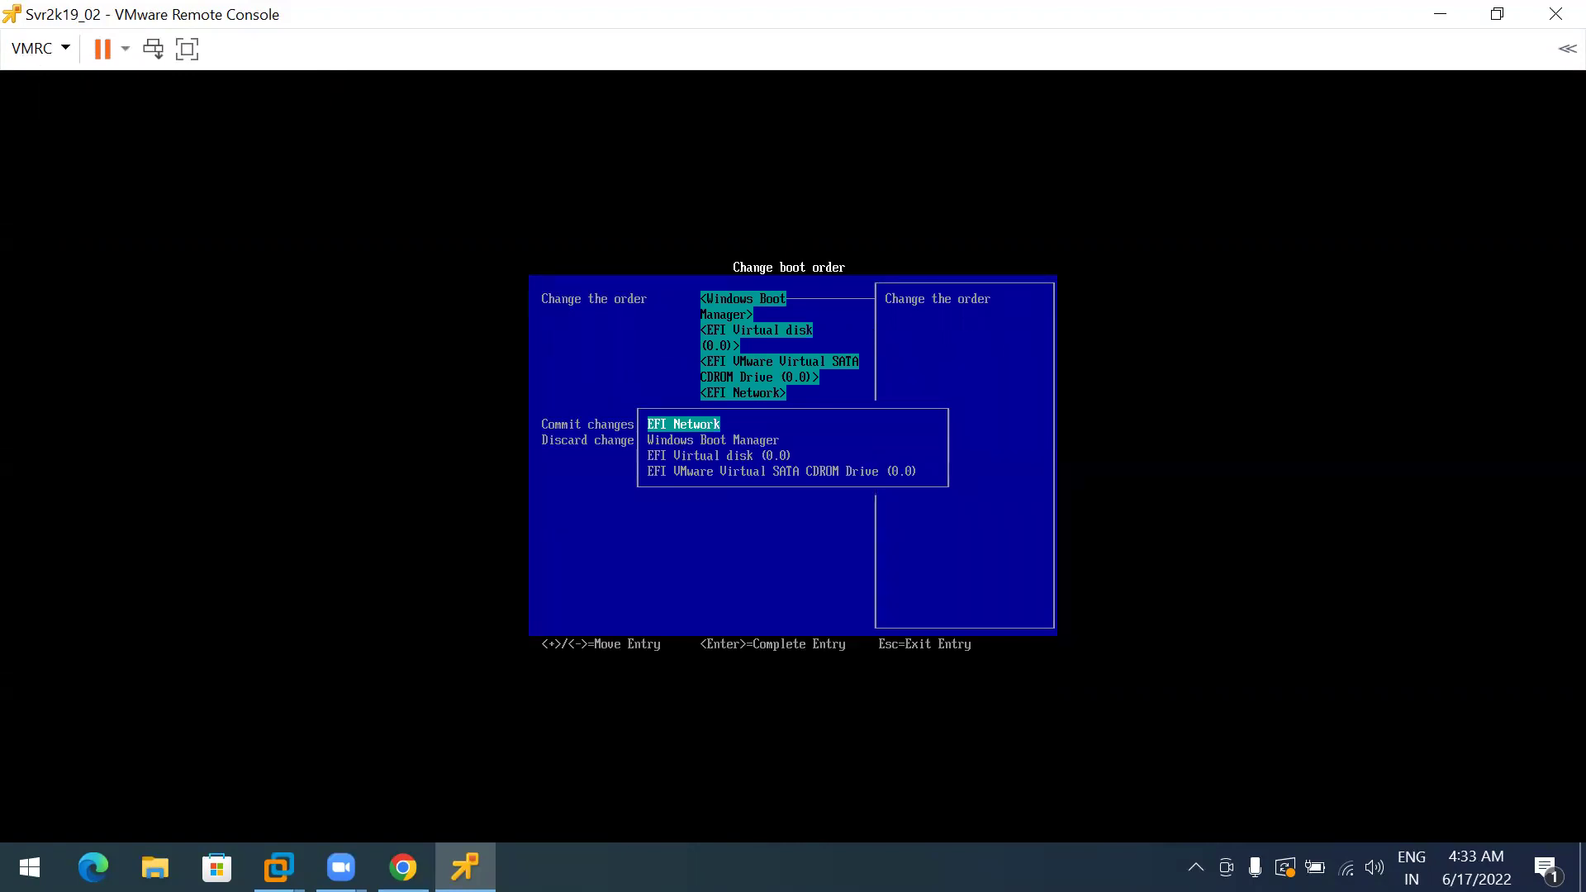
key(Return)
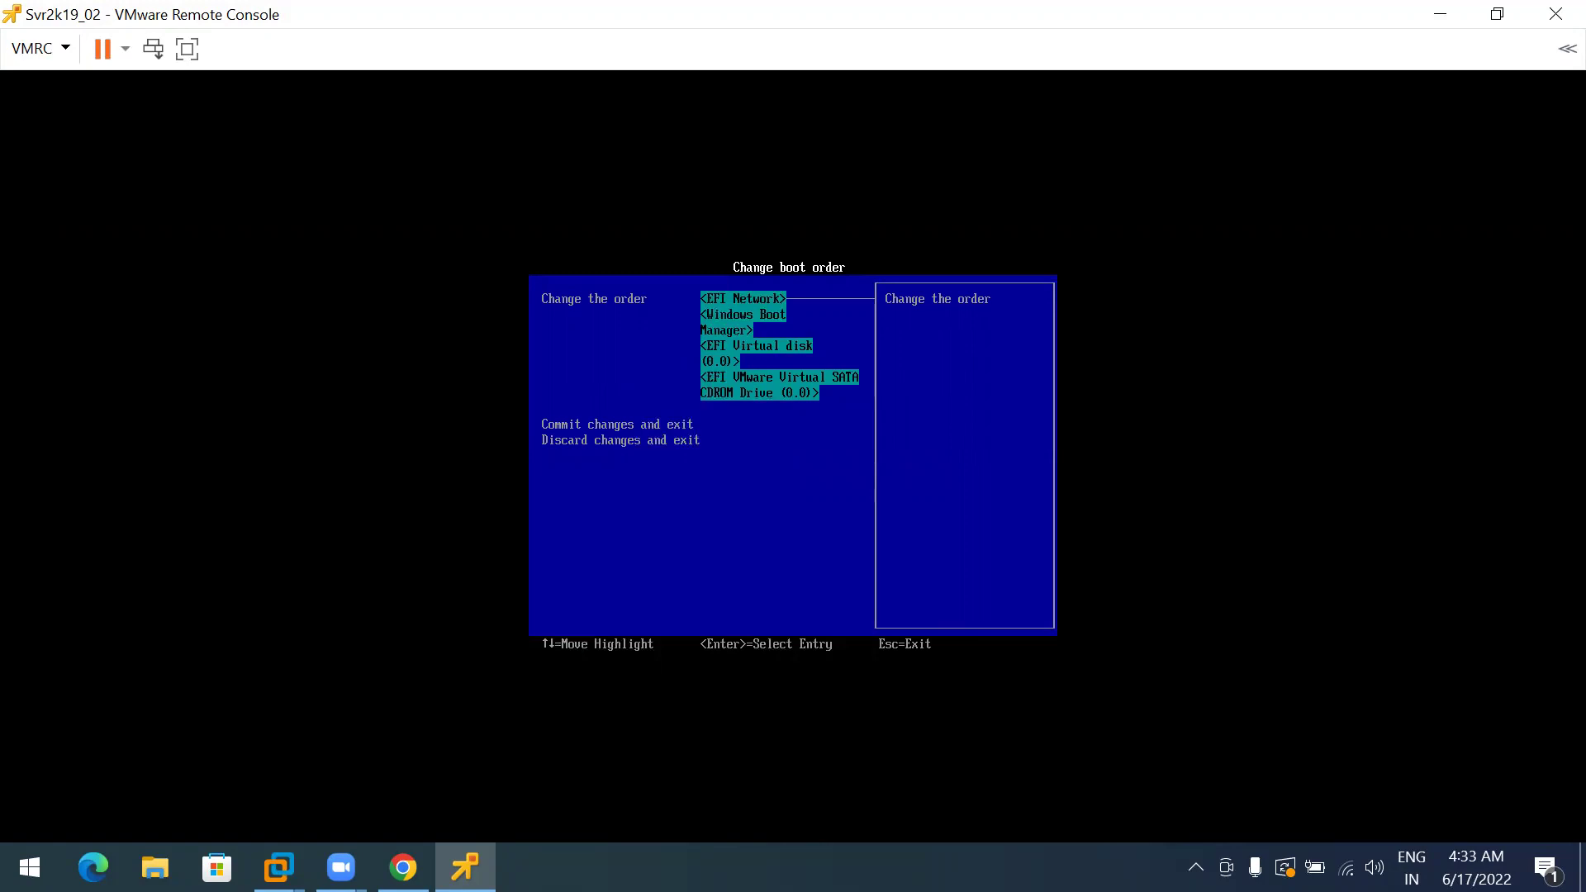
Commit the boot order changes and exit the Change boot order page
key(Down)
key(Down)
key(Up)
key(Return)
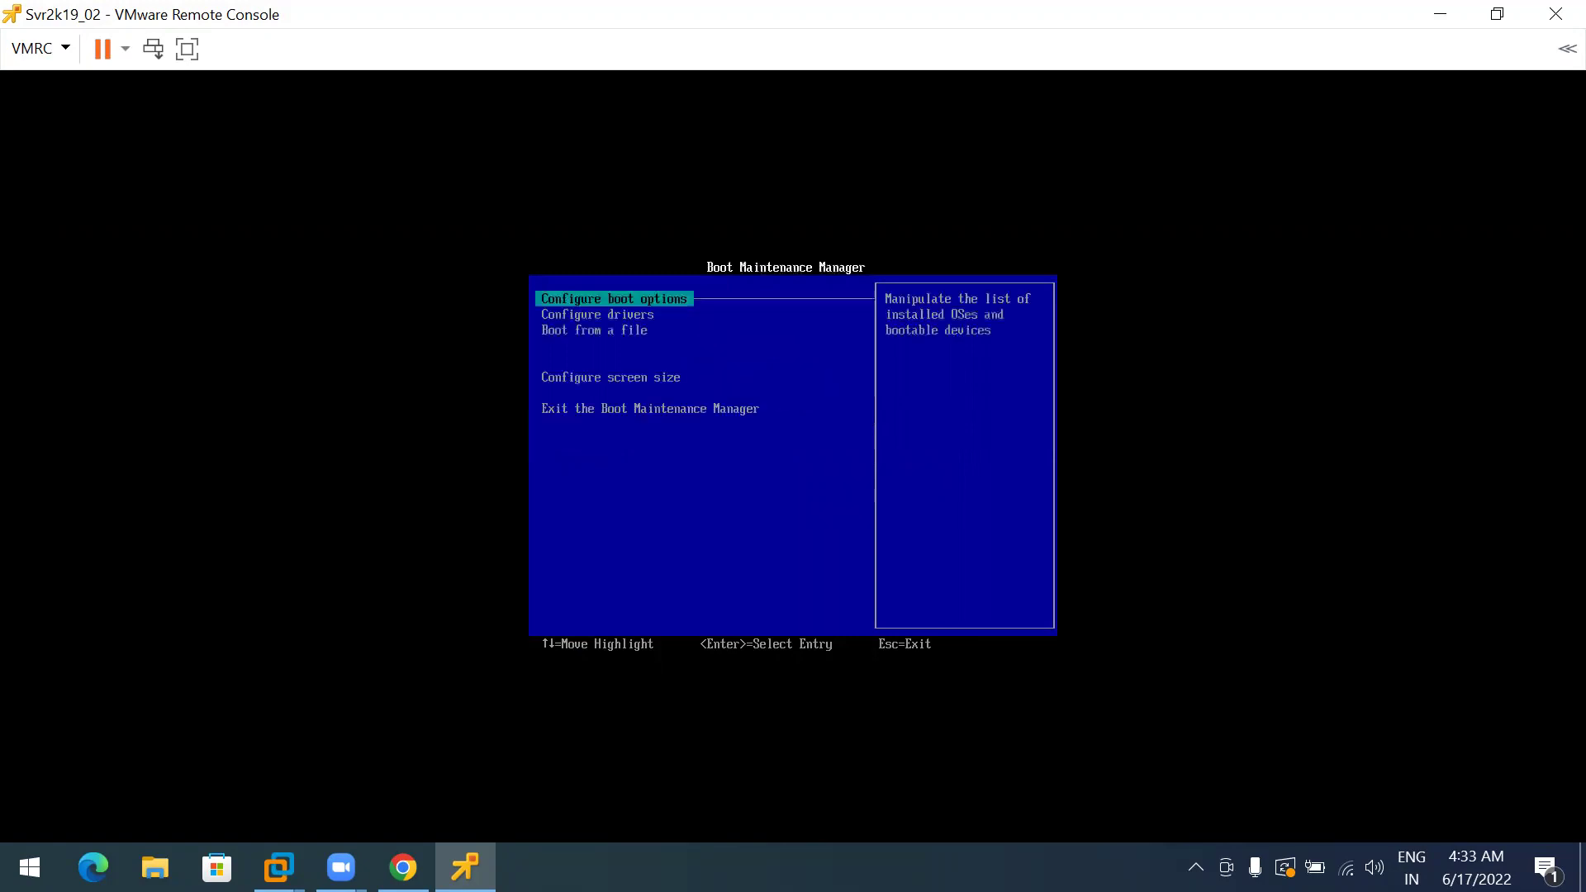
Reopen Change boot order to check the sequence of boot devices, then commit and exit again
key(Down)
key(Down)
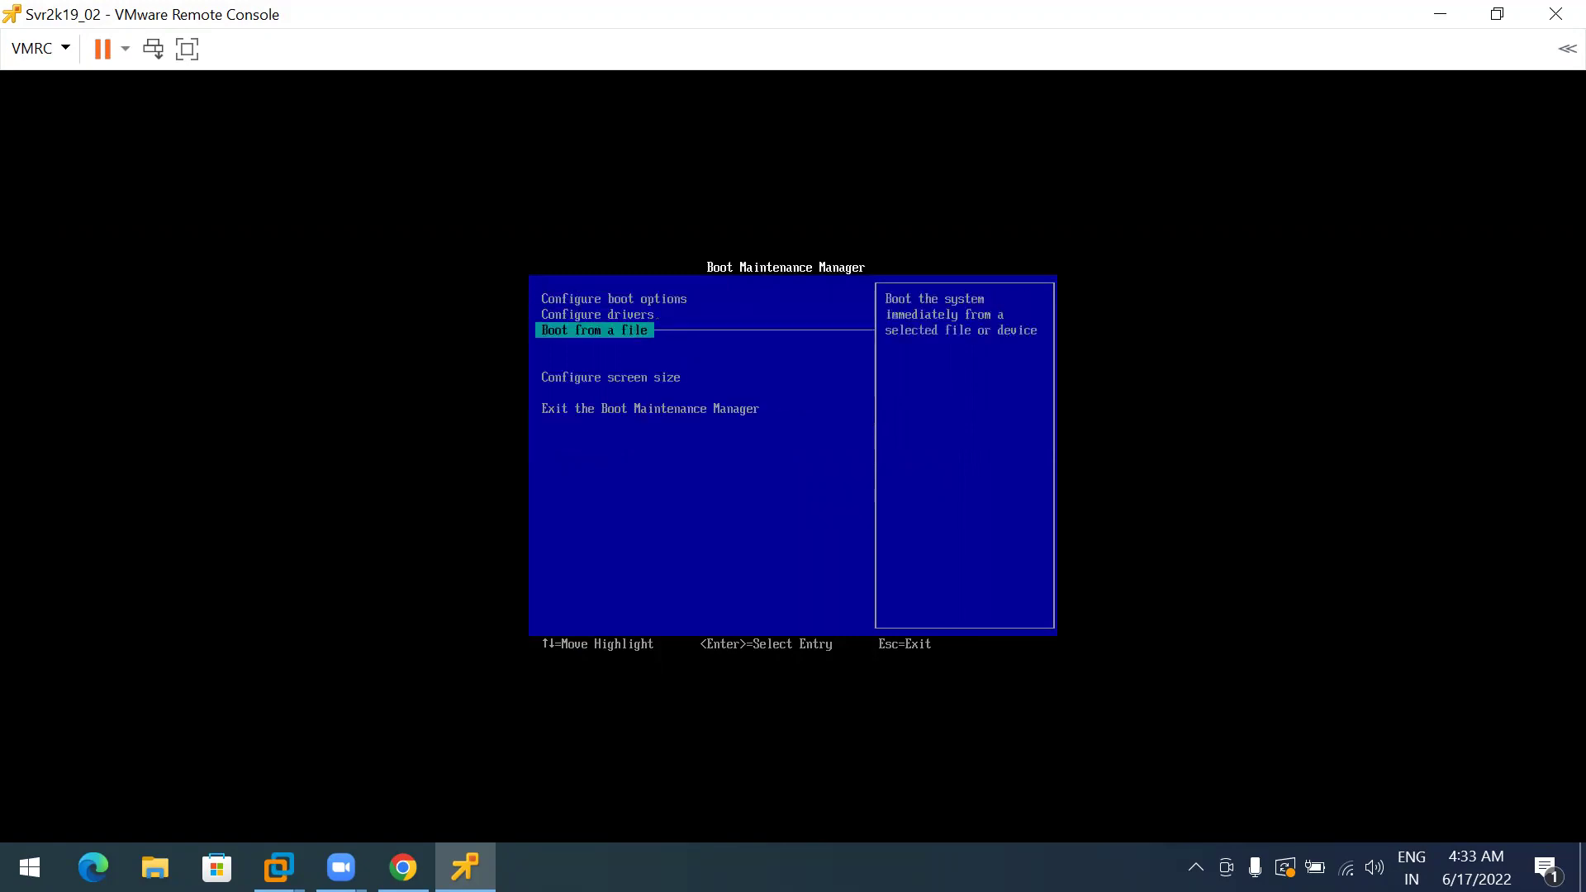
key(Up)
key(Up)
key(Return)
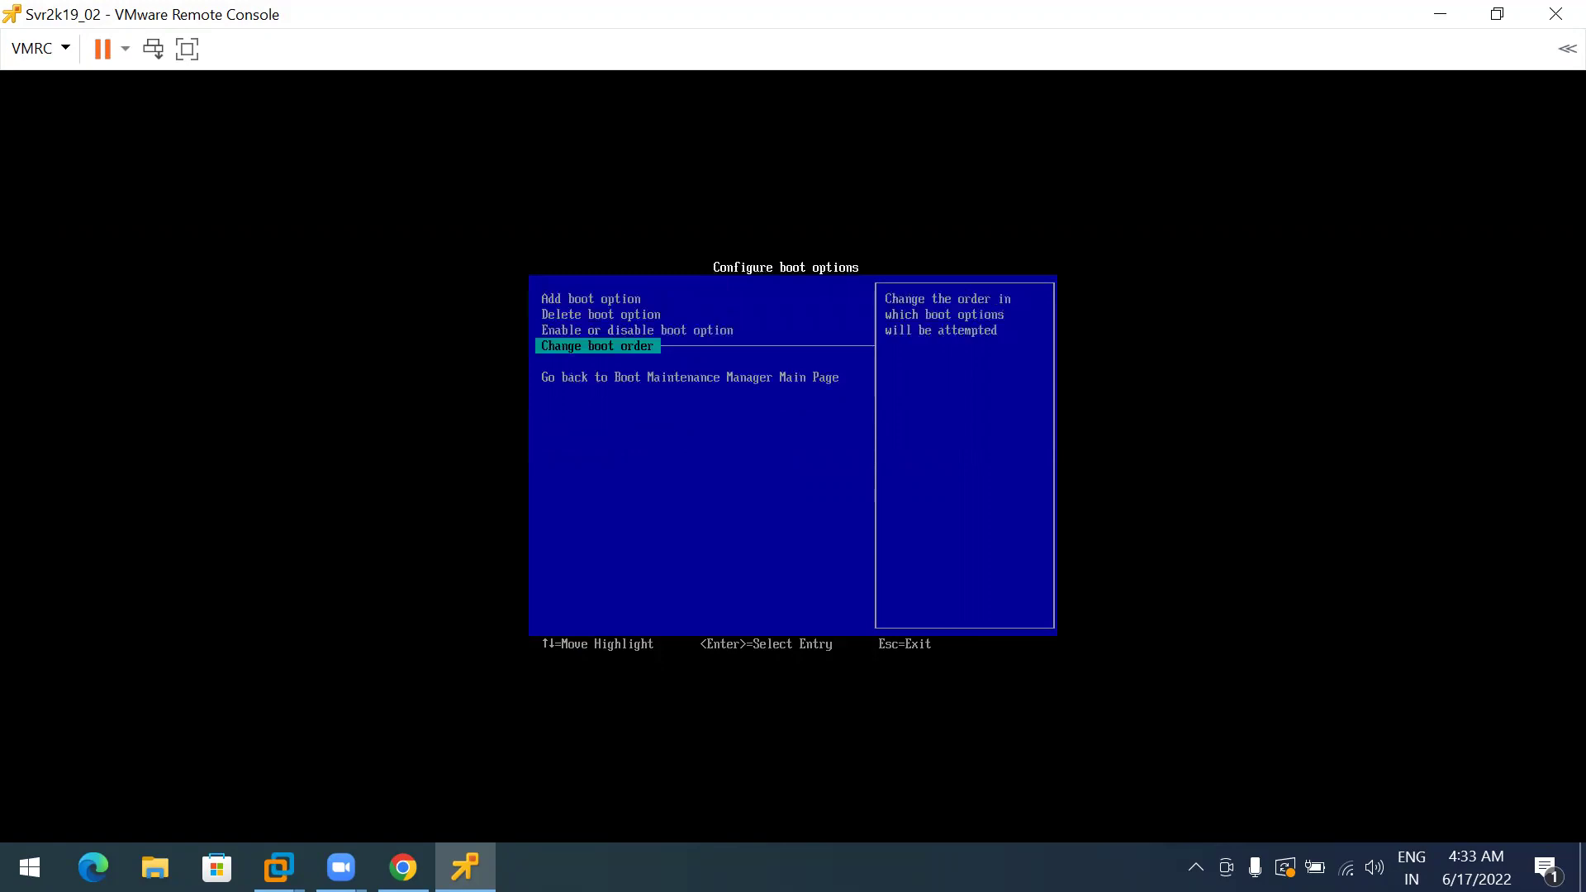
key(Return)
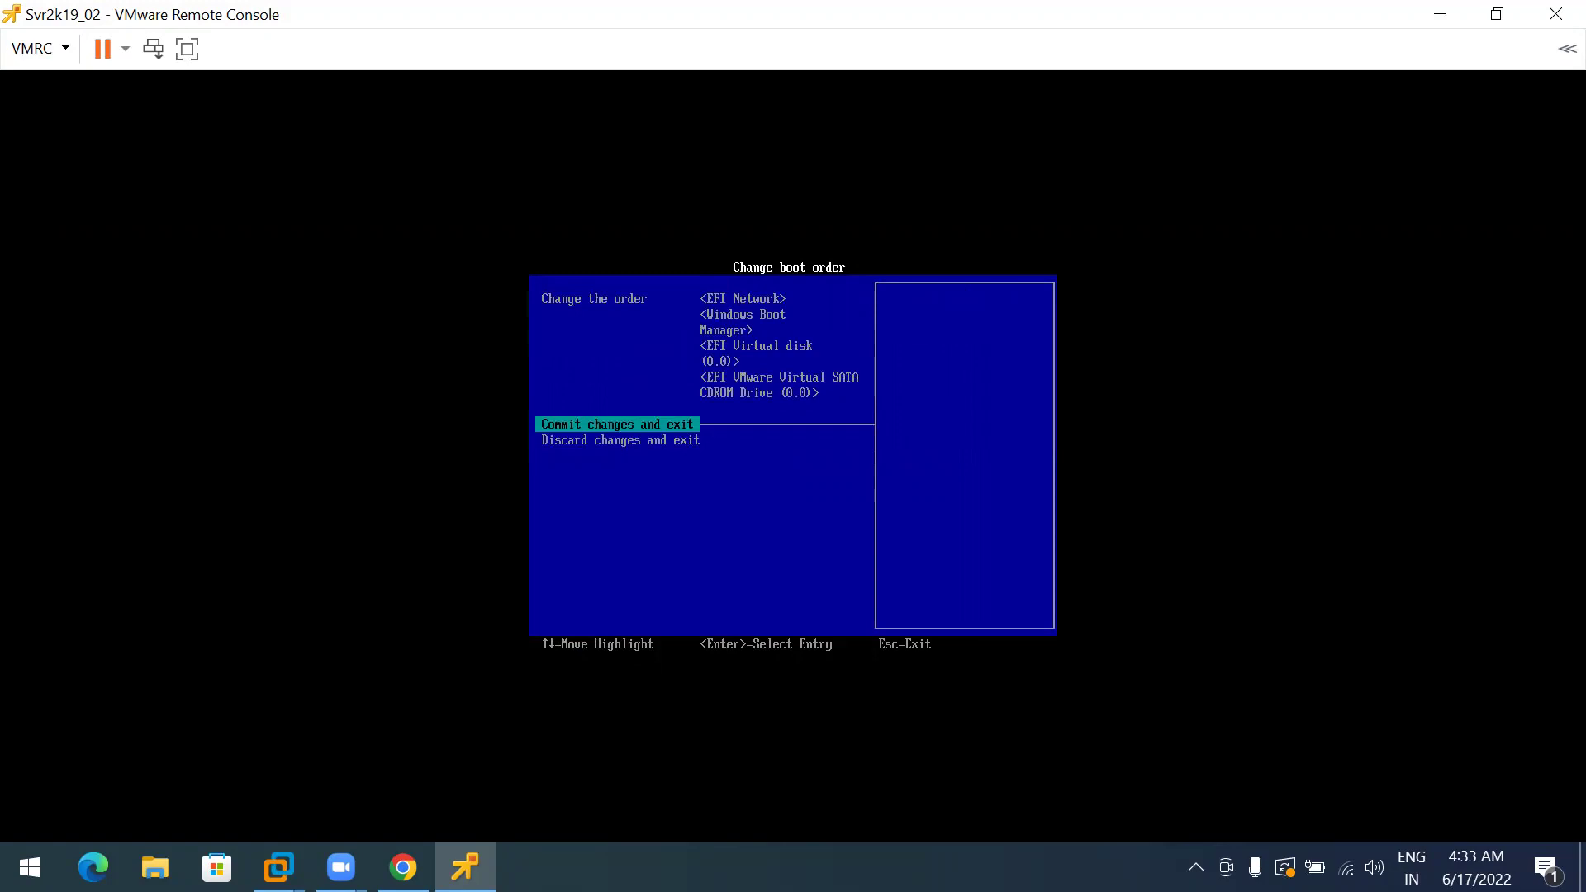
key(Return)
Exit the Boot Maintenance Manager and reset the system from the Boot Manager
key(Down)
key(Down)
key(Down)
key(Down)
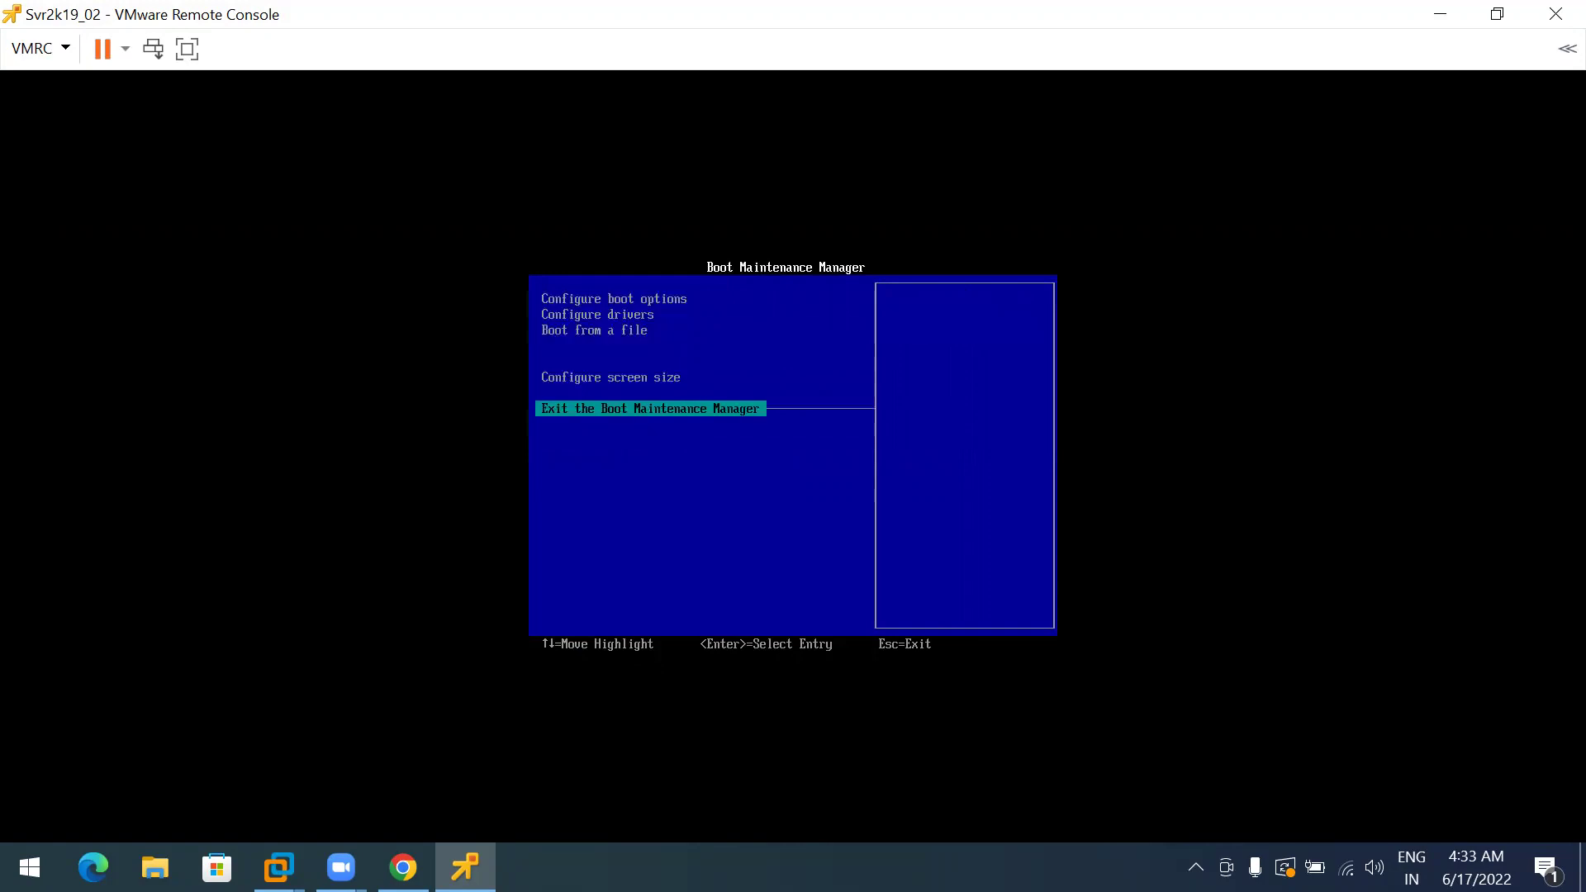
key(Return)
key(Down)
key(Down)
key(Up)
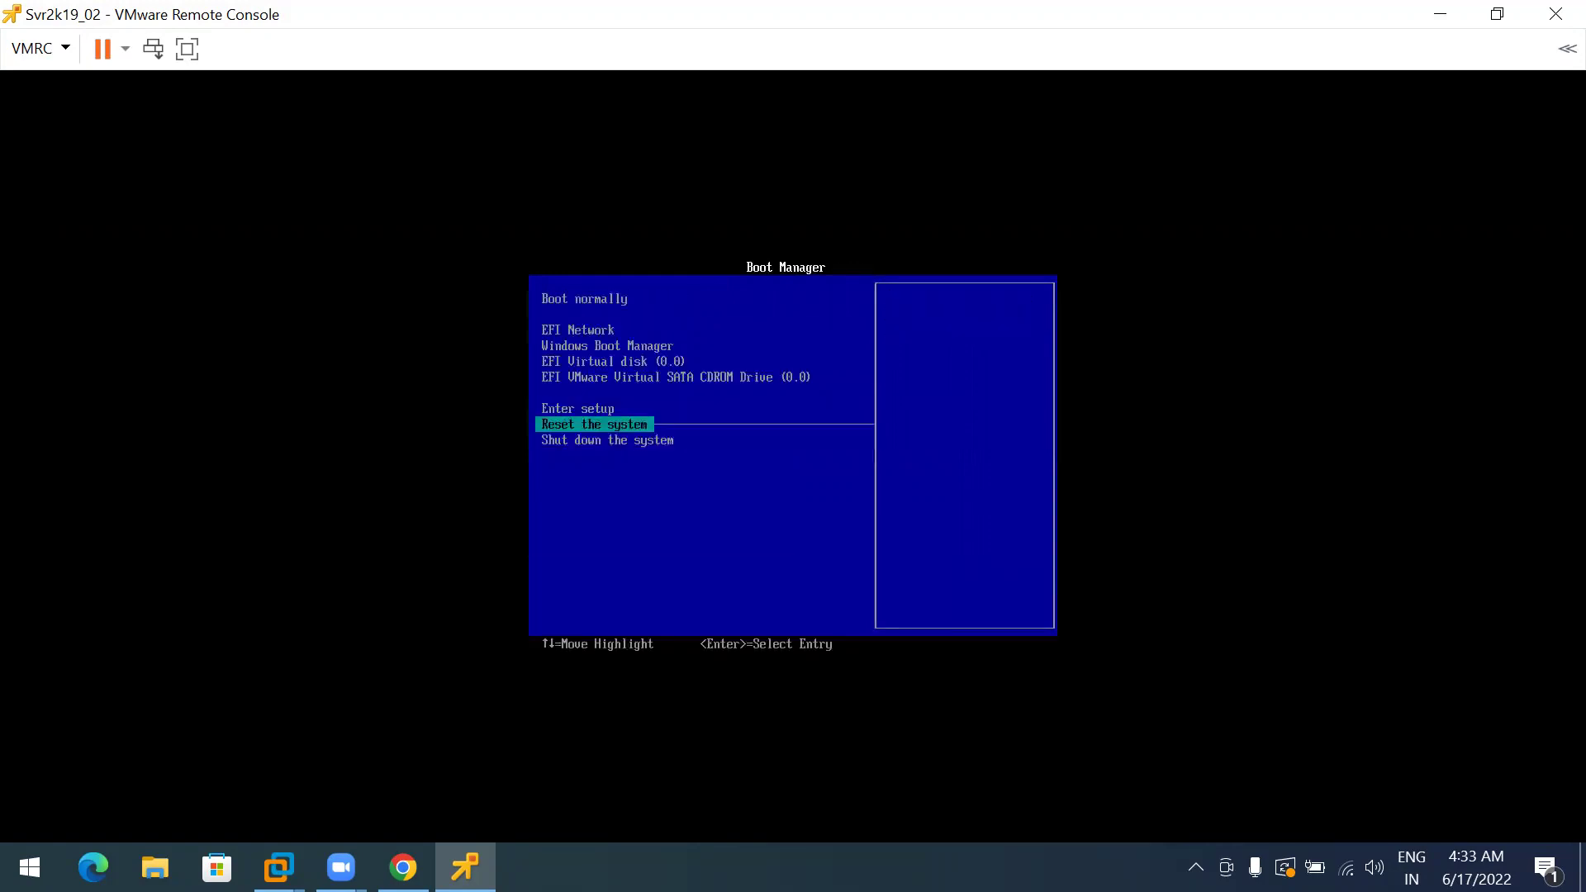
key(Return)
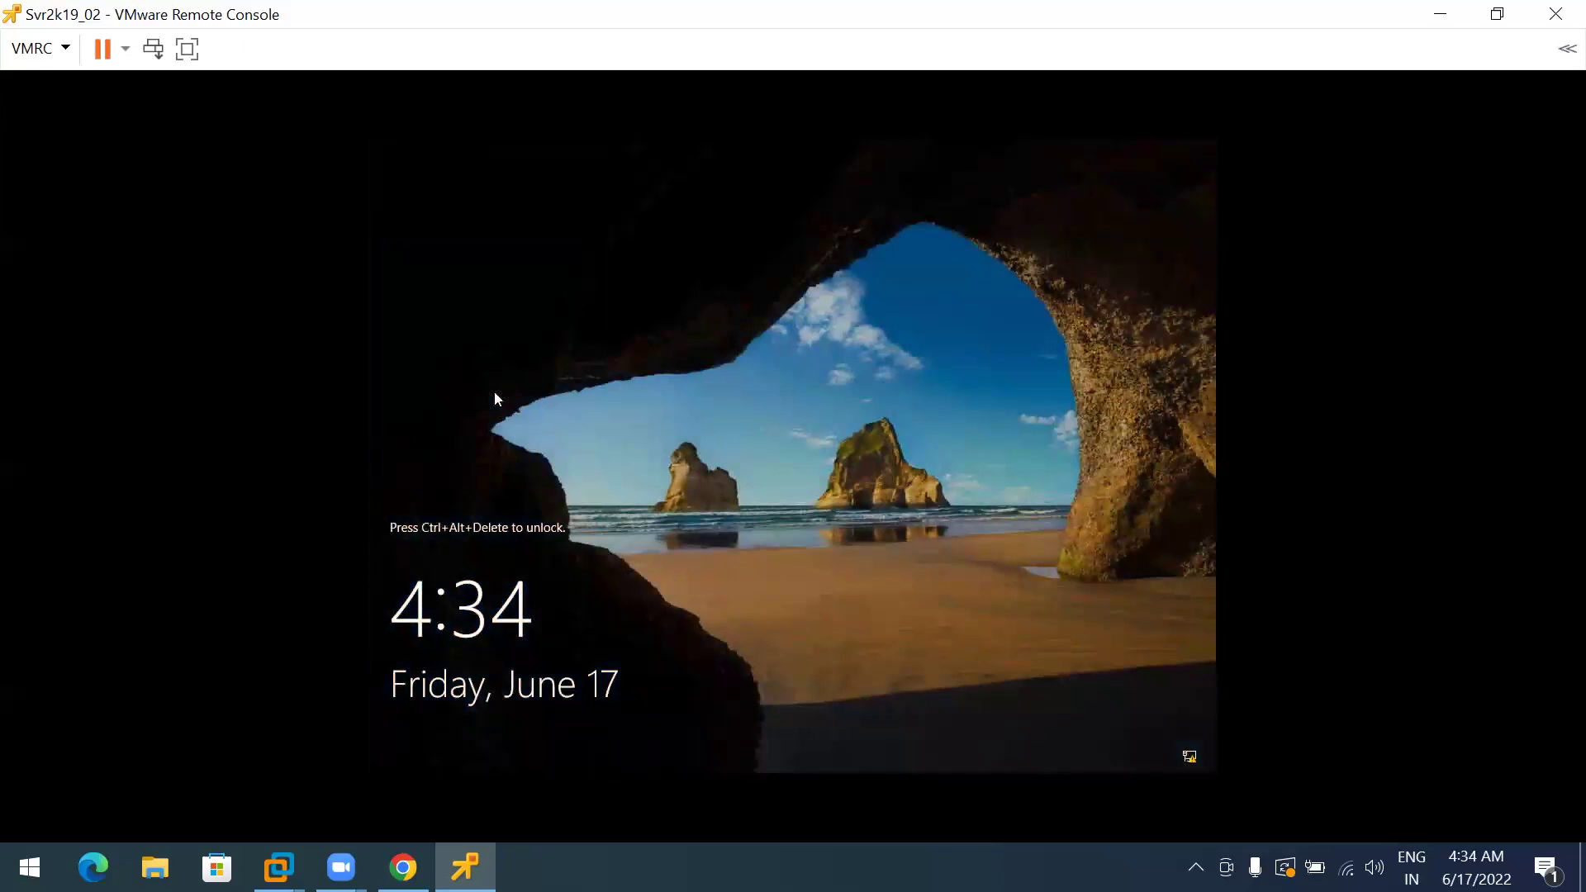
Unlock the restarted Svr2k19_02 VM and sign in with the account password
key(ctrl+alt+Insert)
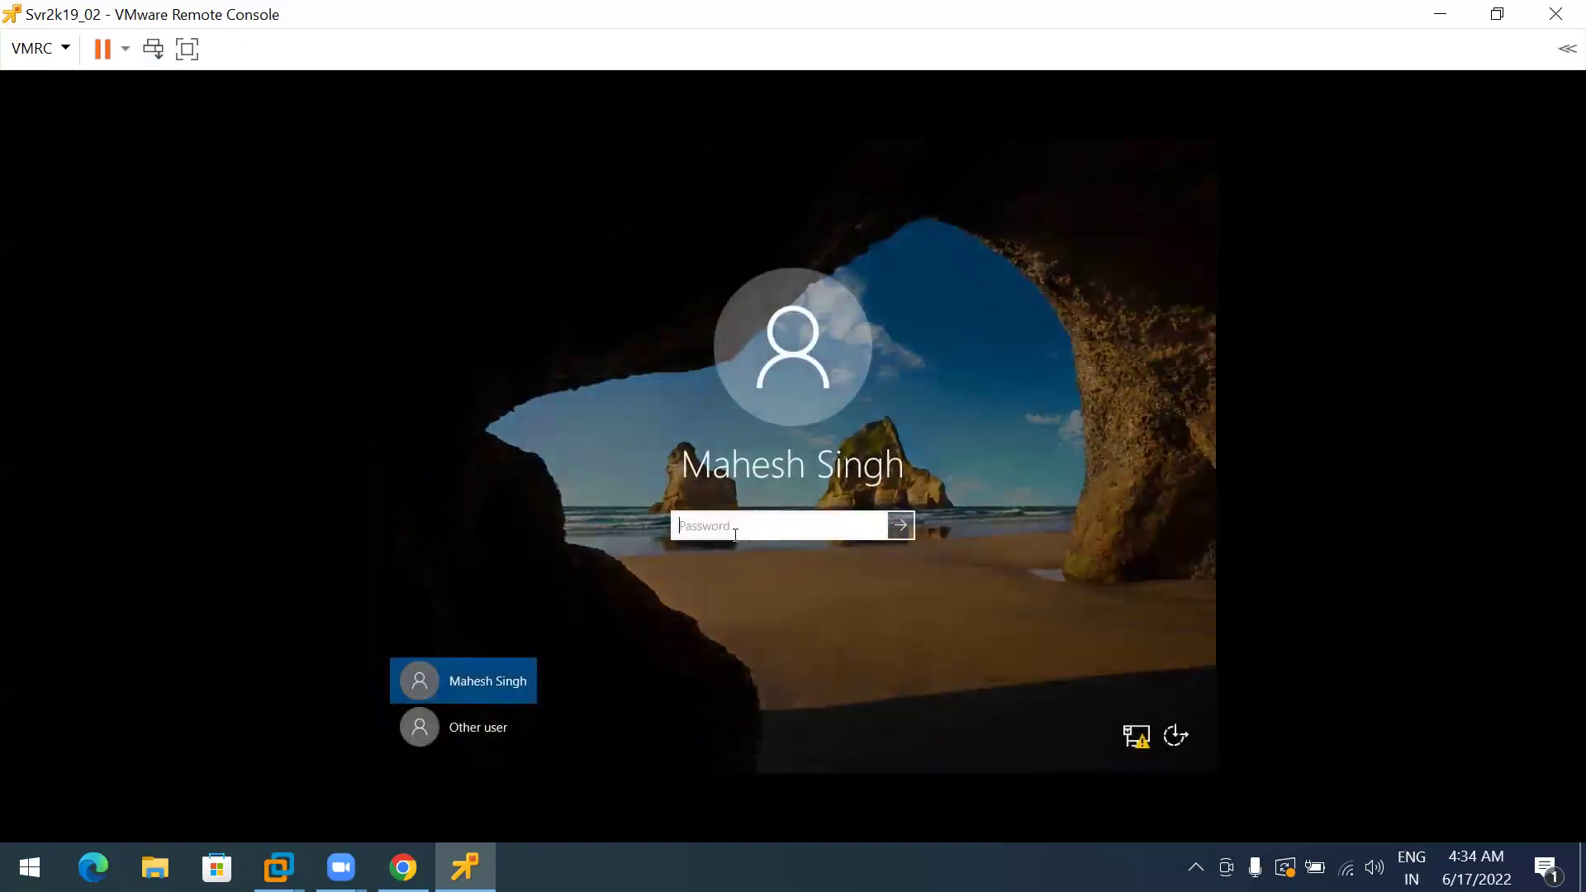
text(•••••••••)
key(Return)
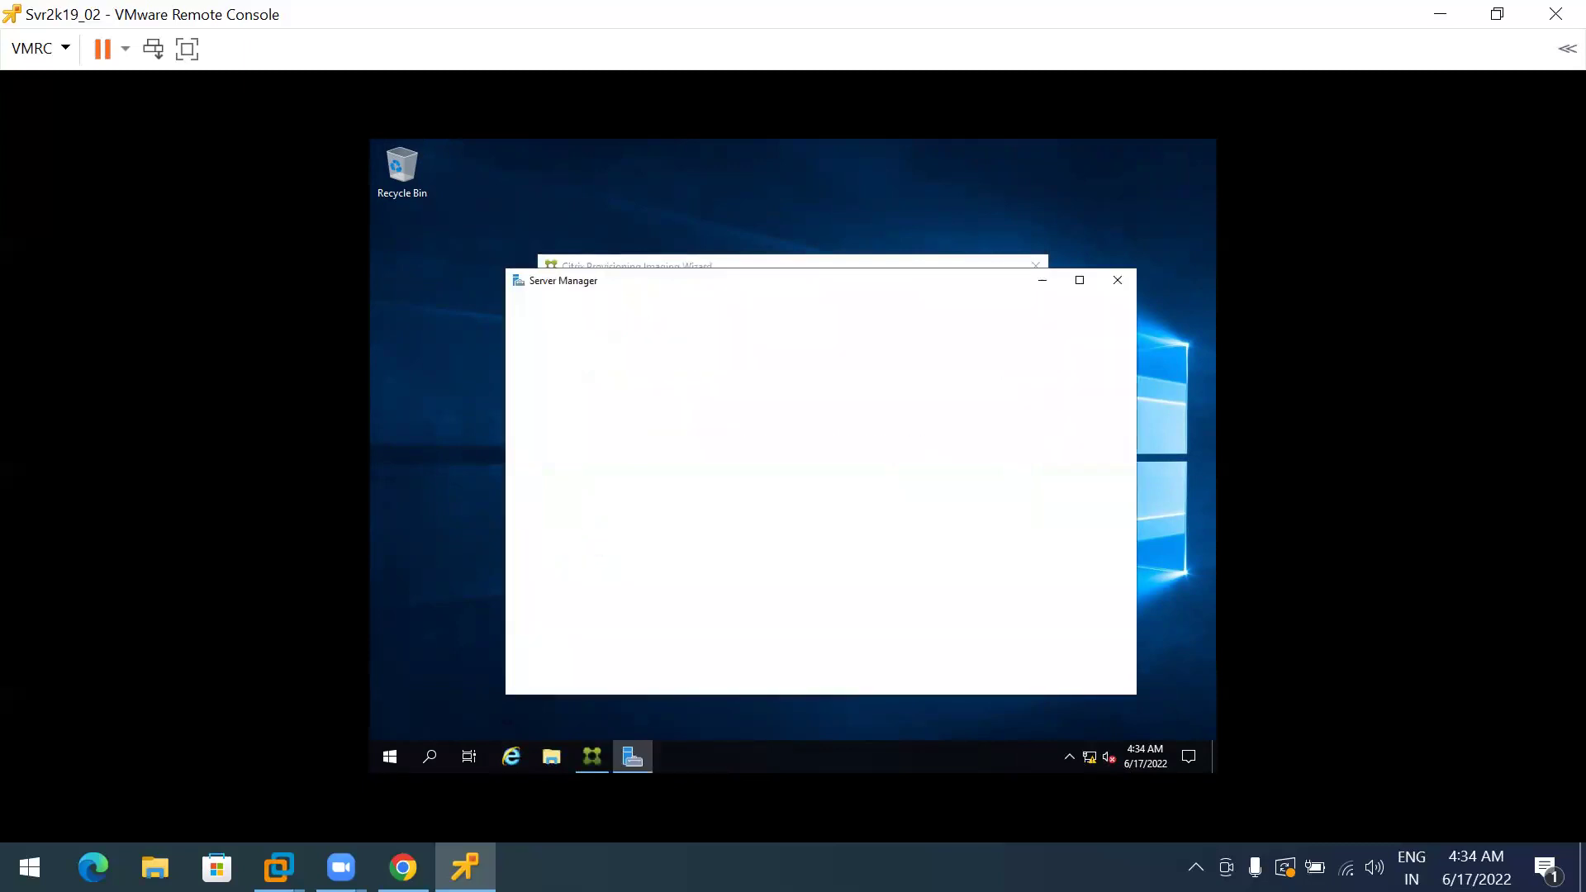
Minimize Server Manager and decline formatting the disk in drive E:
click(1043, 280)
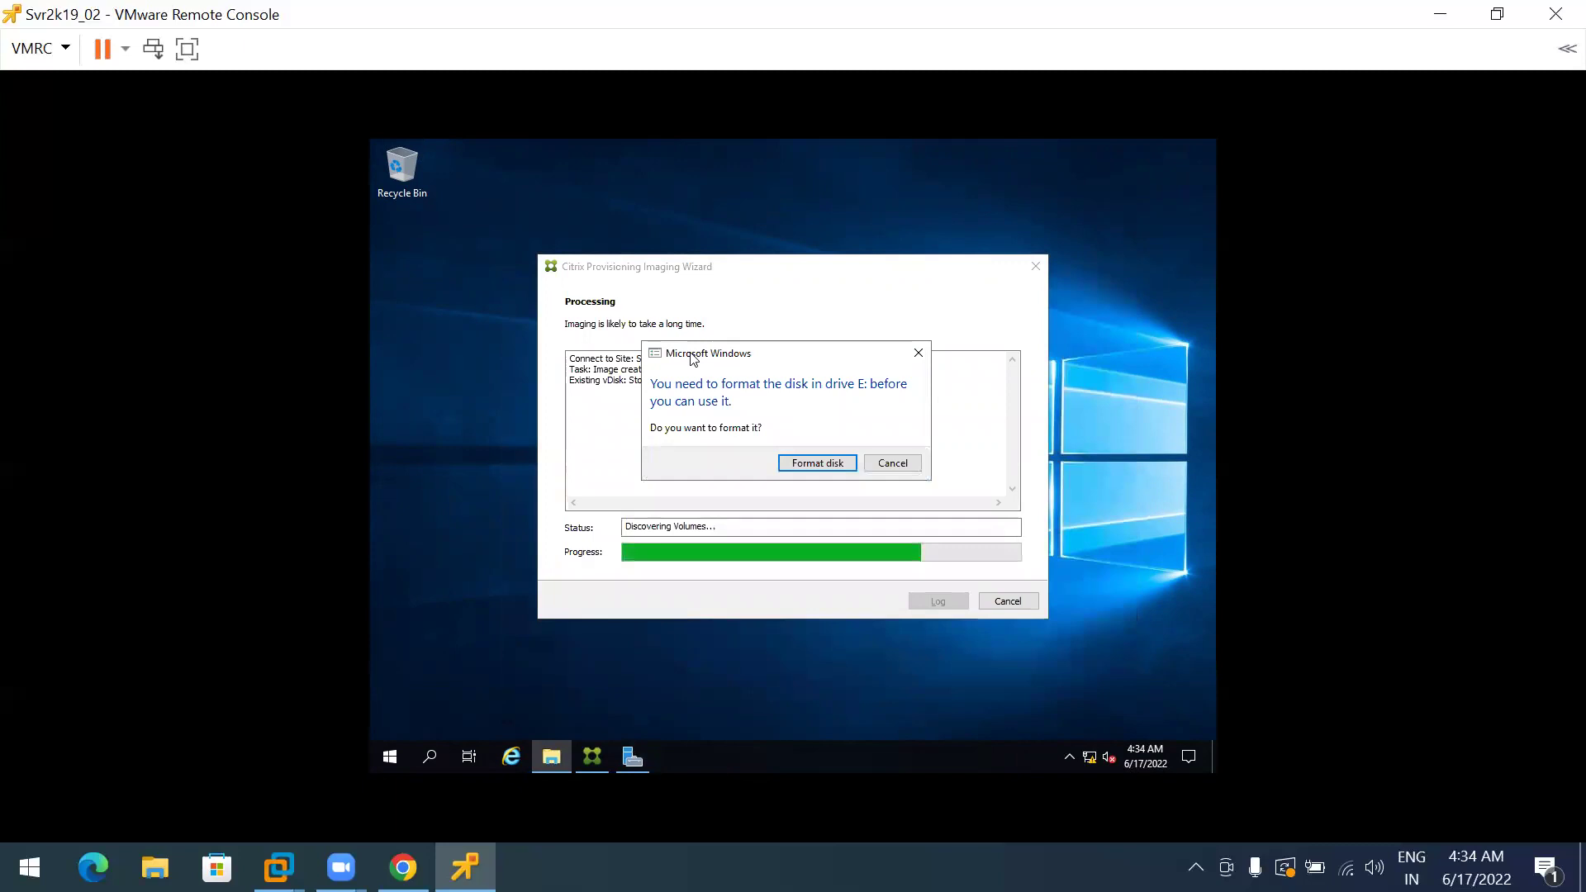
drag(695, 360, 820, 290)
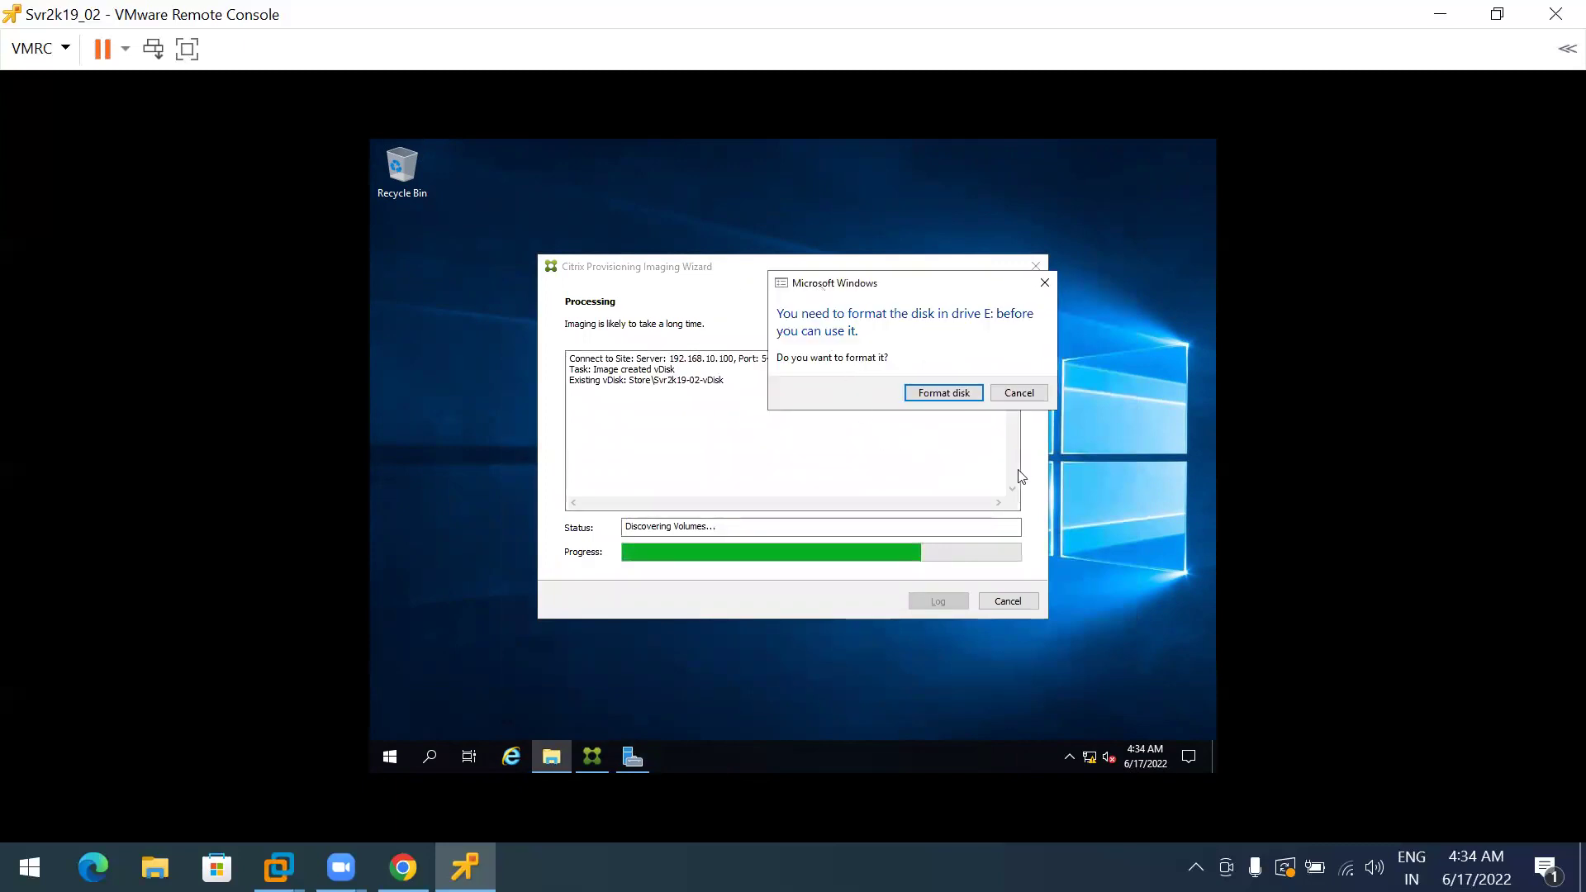
click(1019, 397)
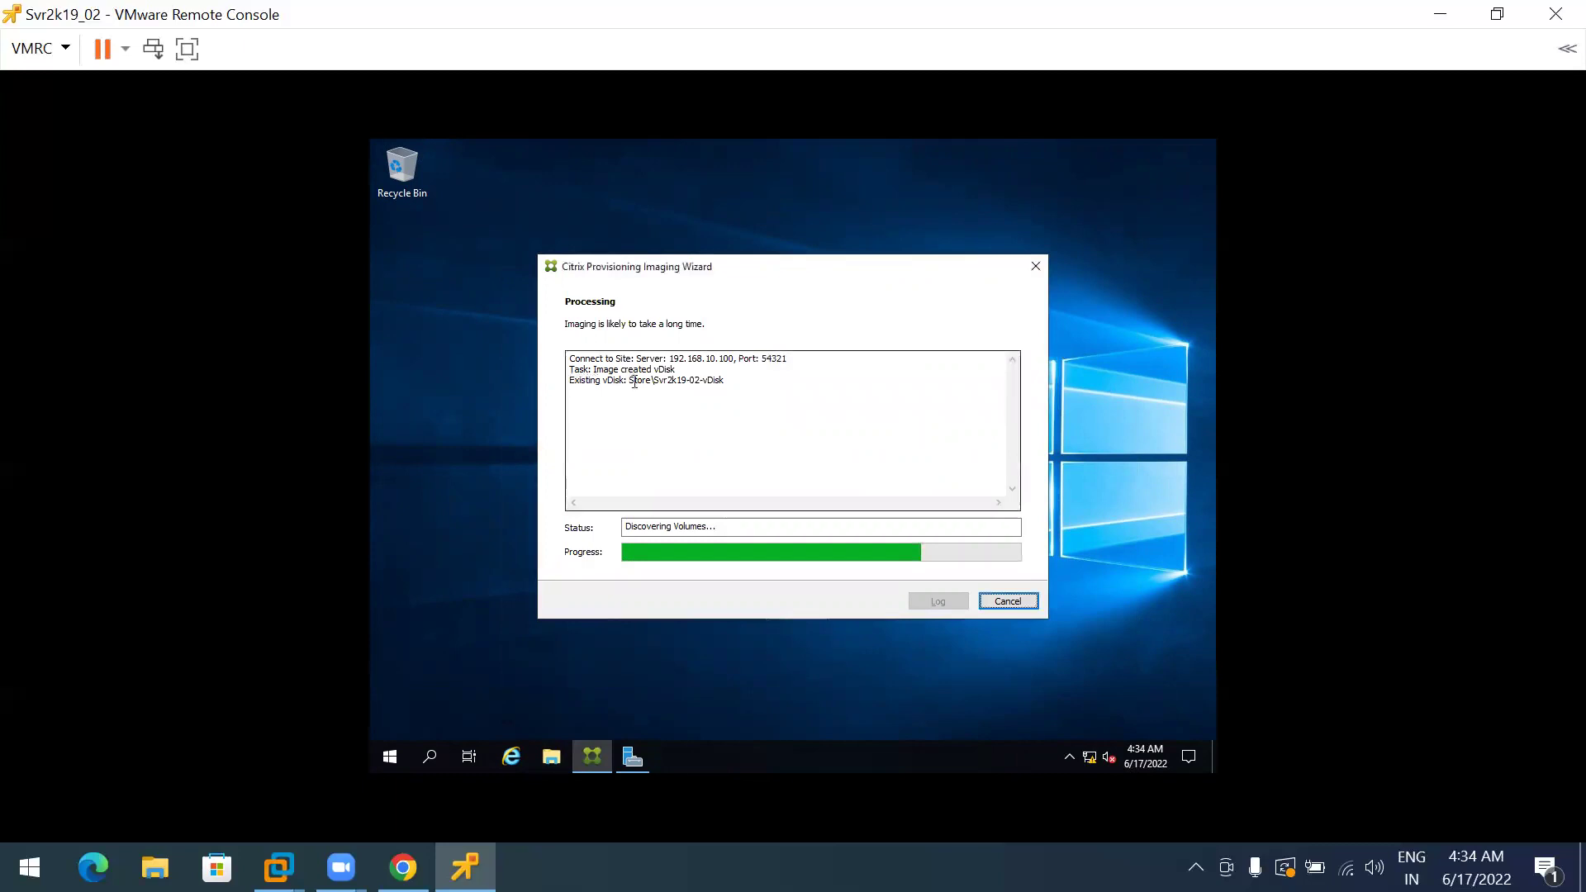
Examine the imaging task and existing vDisk lines in the Citrix Provisioning Imaging Wizard's processing log
click(686, 379)
key(ctrl+shift+Home)
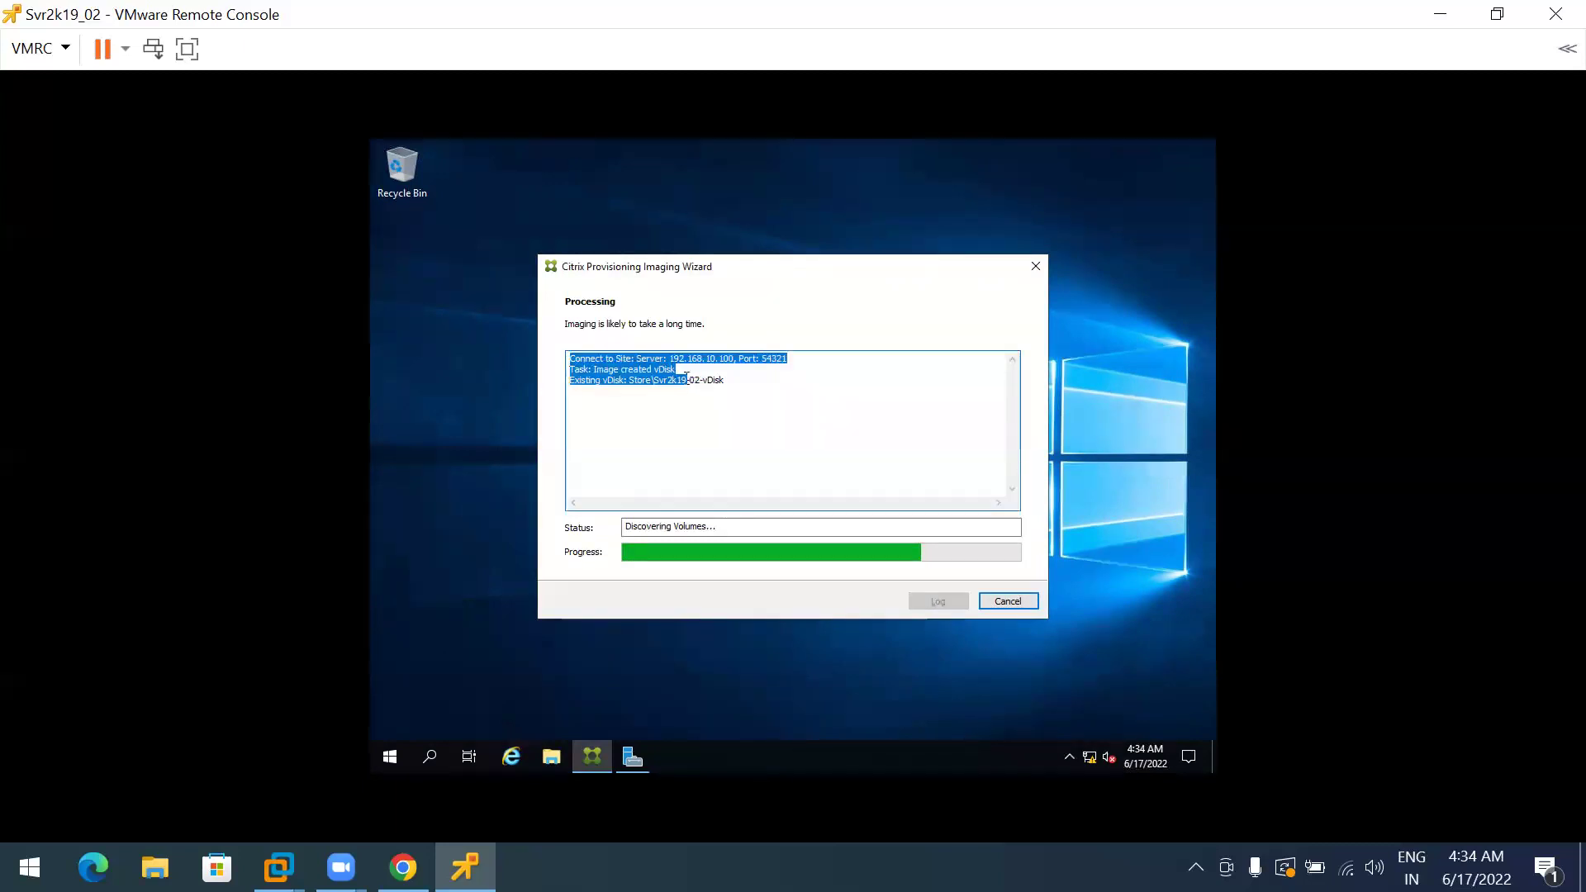
double_click(620, 380)
click(686, 386)
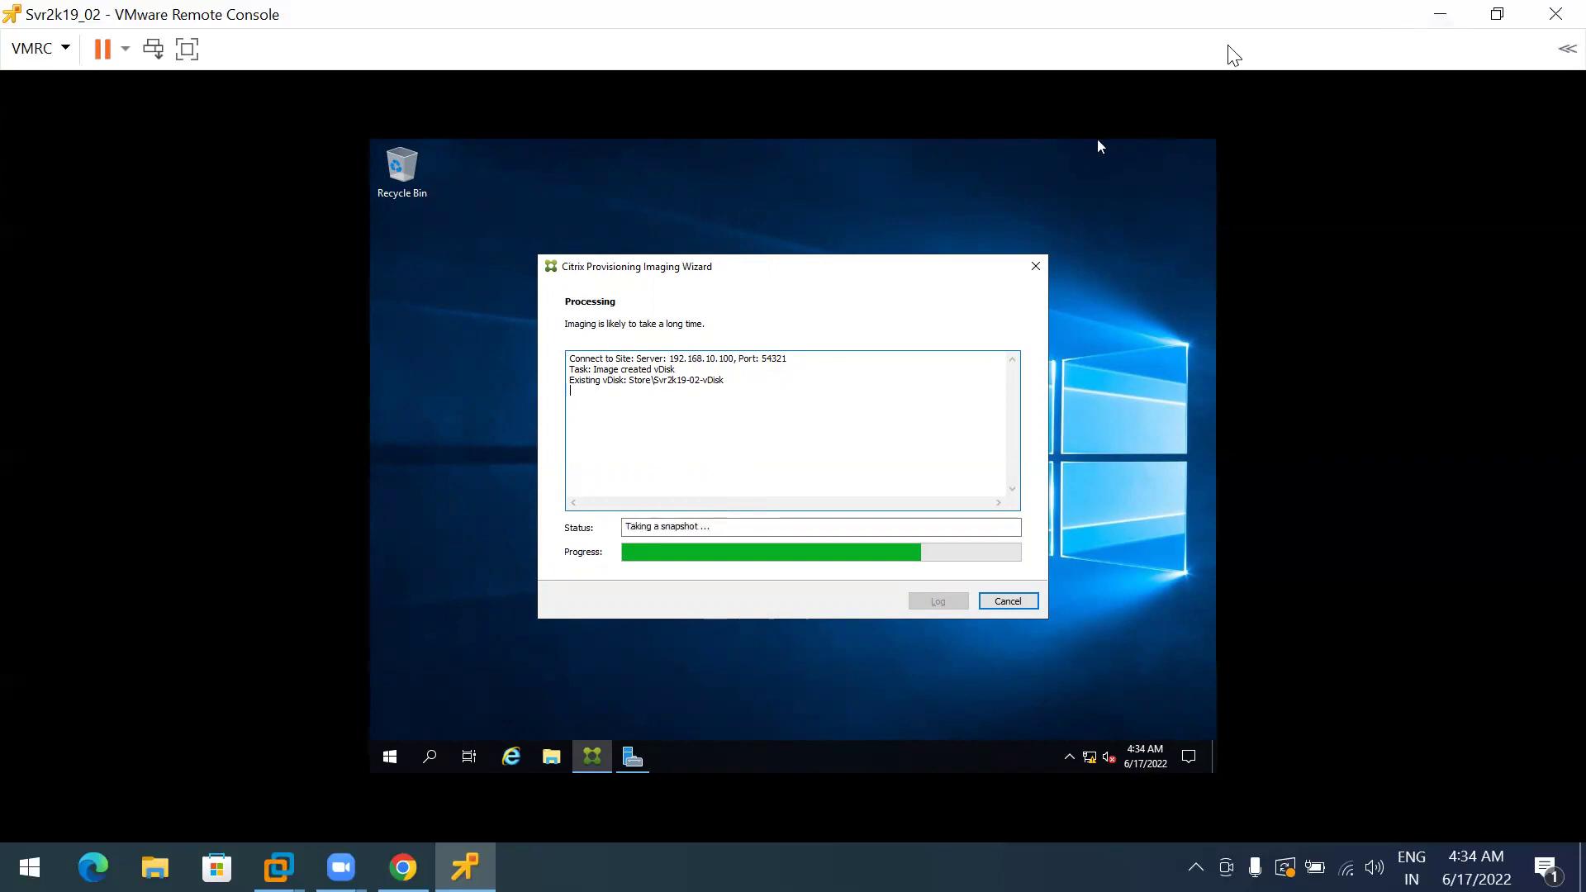
Open Virtual Disk Status from the VM's hidden tray icons and check the virtual disk name
click(1069, 757)
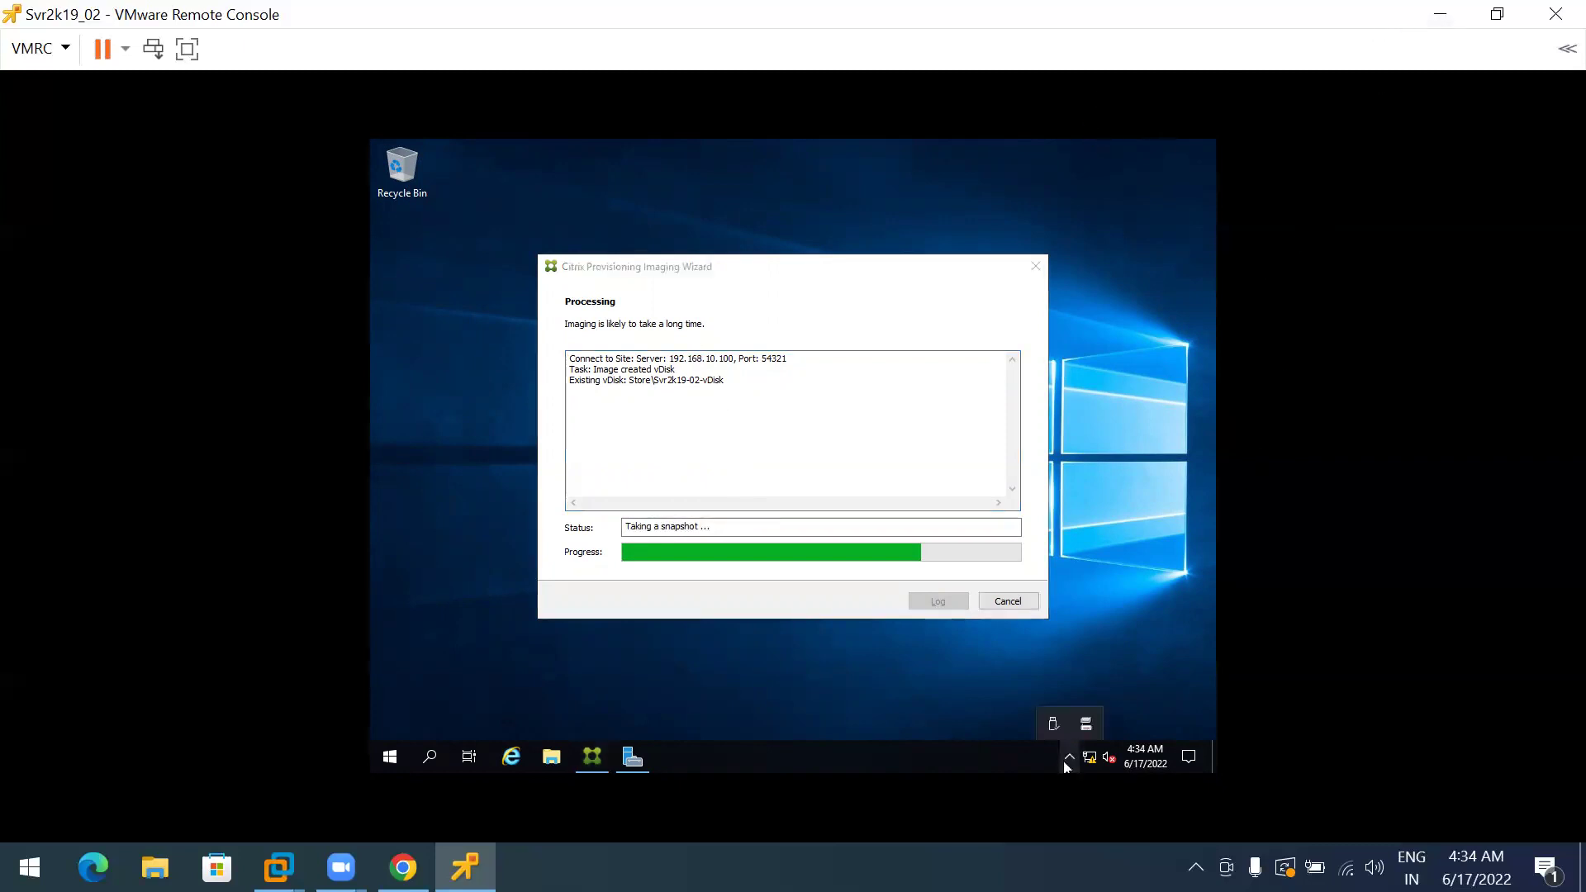
double_click(1089, 724)
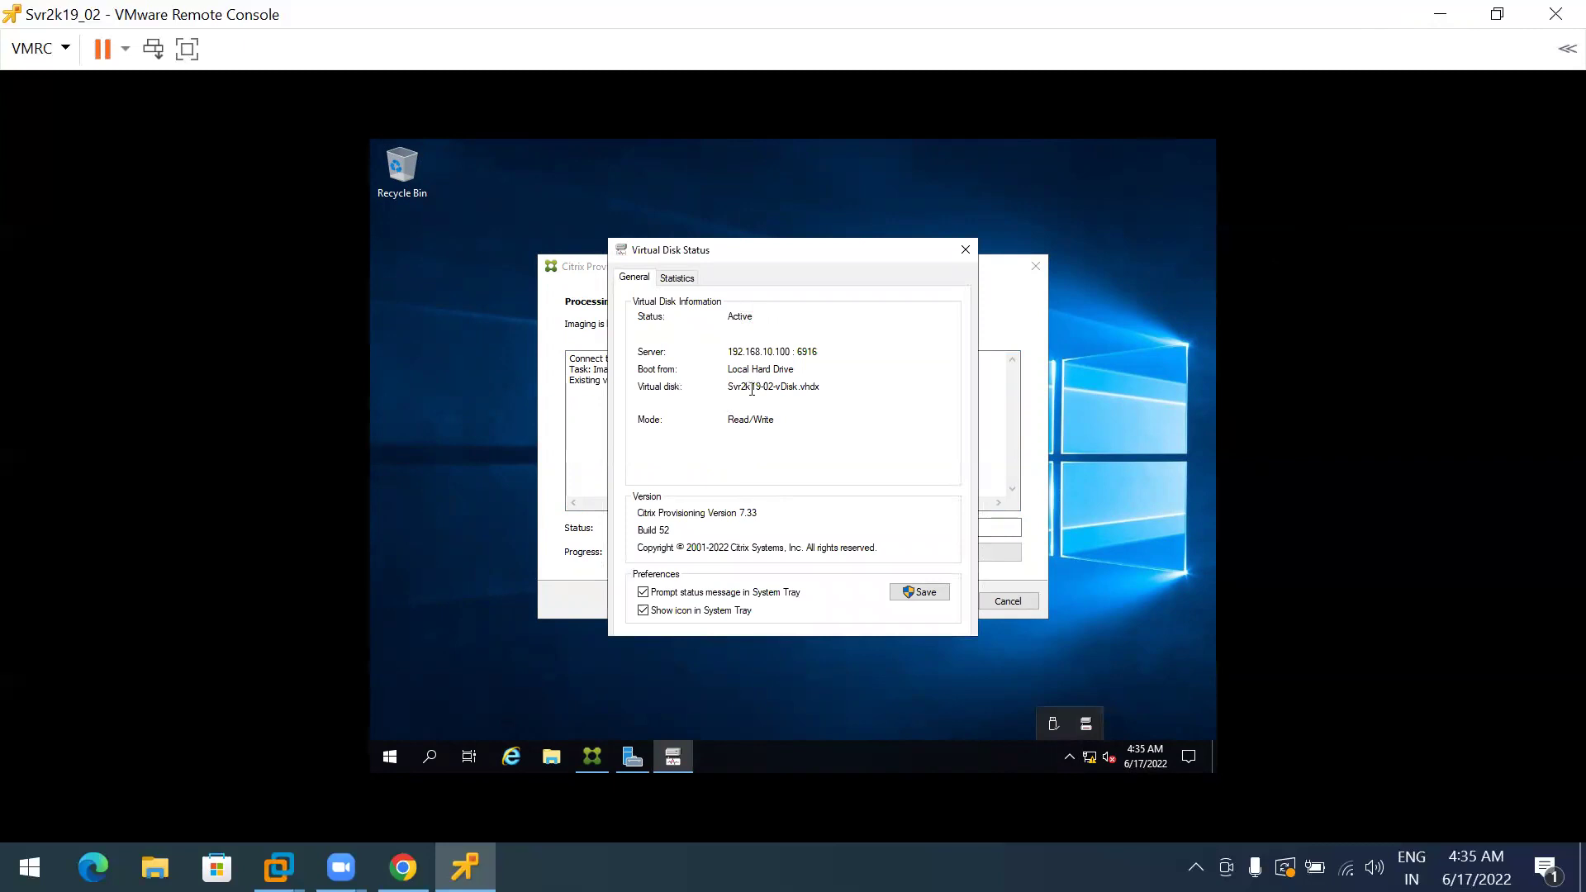
drag(795, 389, 741, 382)
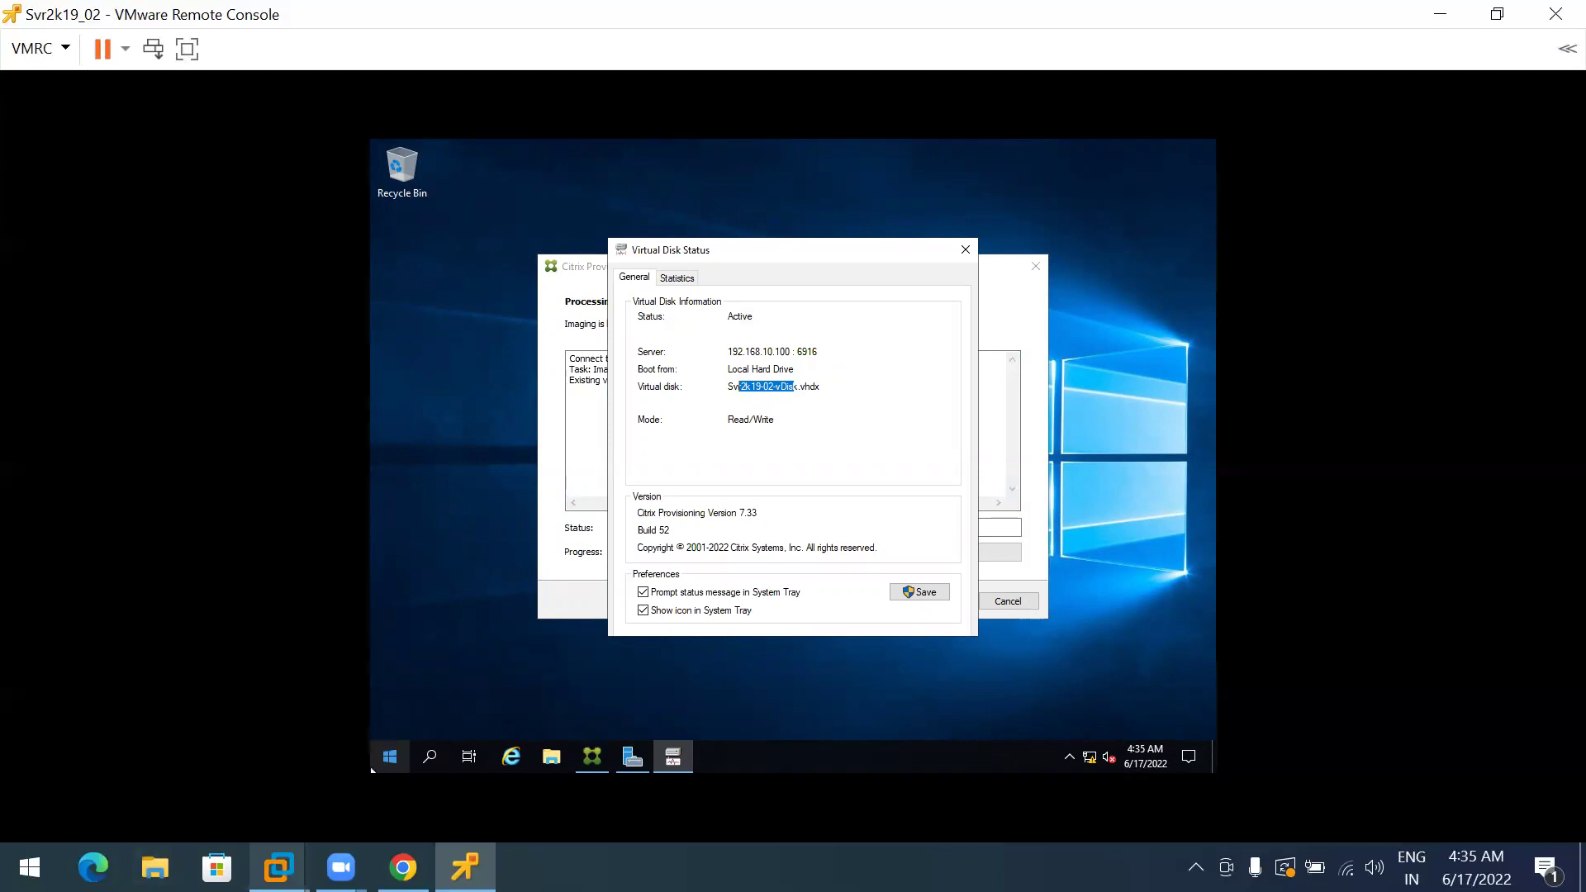
Switch to the DC machine in VMware Workstation and check the Svr2k19-02-TD target device in the Windows device collection
mouse_move(279, 868)
click(145, 724)
click(699, 431)
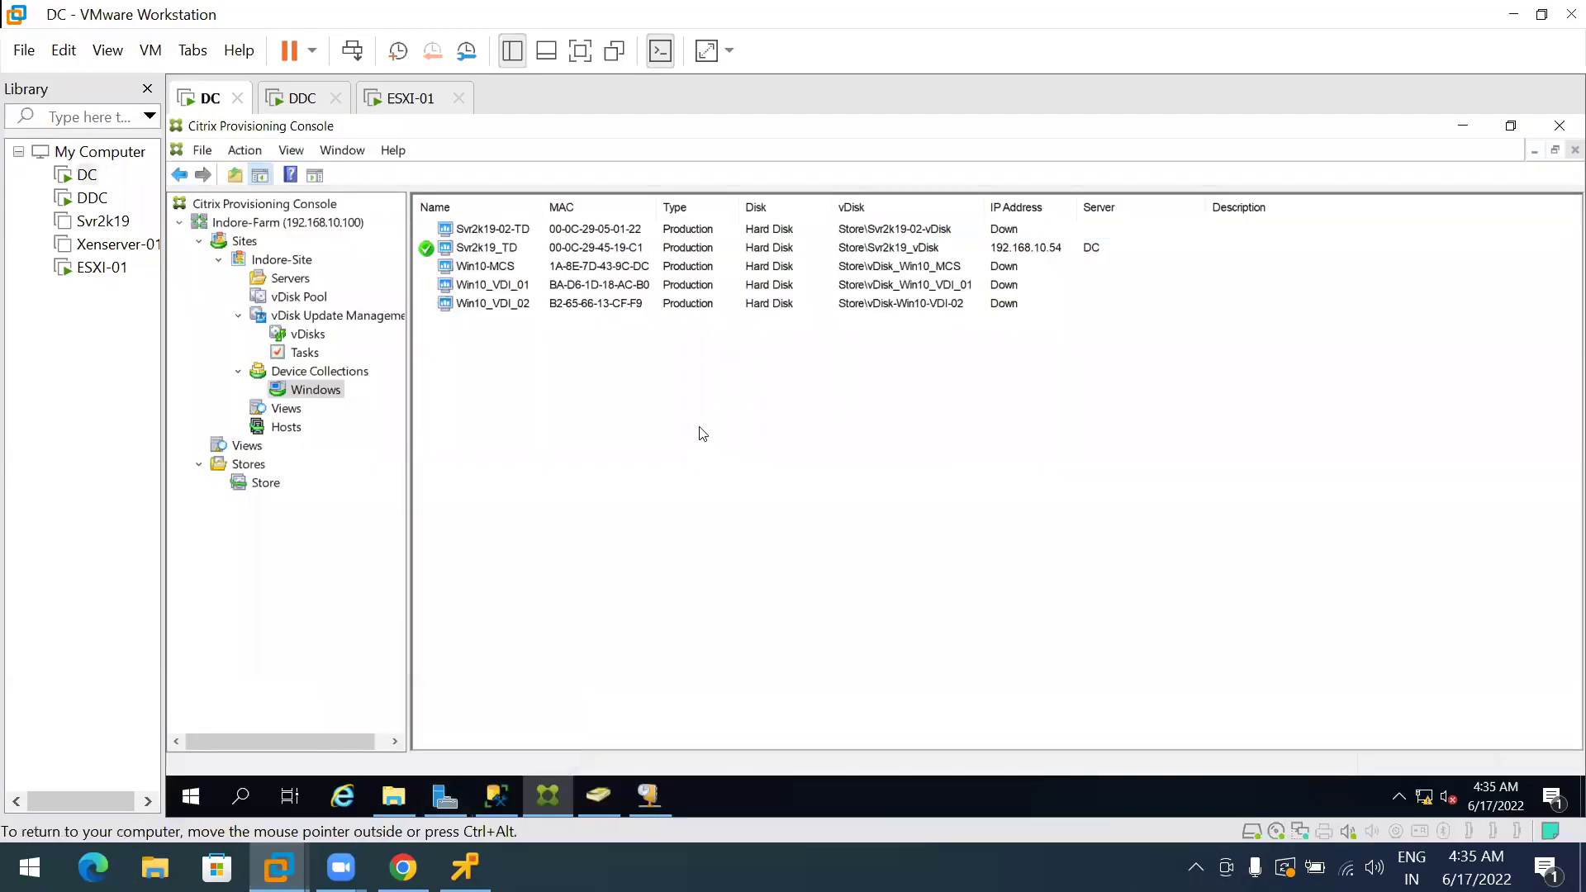
click(472, 231)
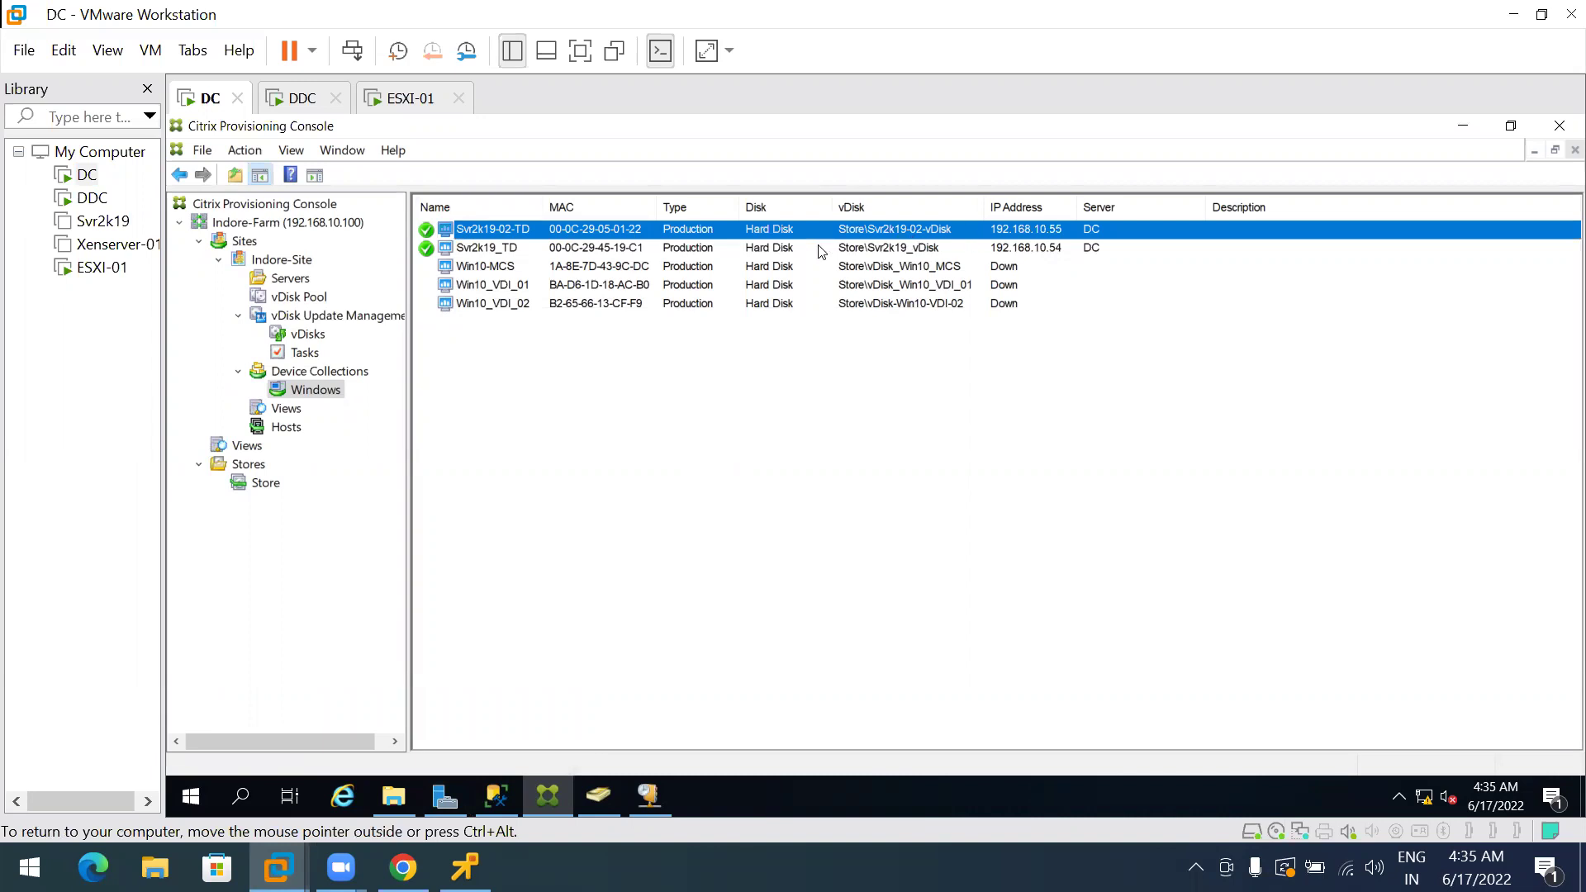
click(1028, 240)
click(1027, 233)
Browse to C:\Store on the DC machine and compare the Svr2k19_vDisk and Svr2k19-02-vDisk image files
click(403, 800)
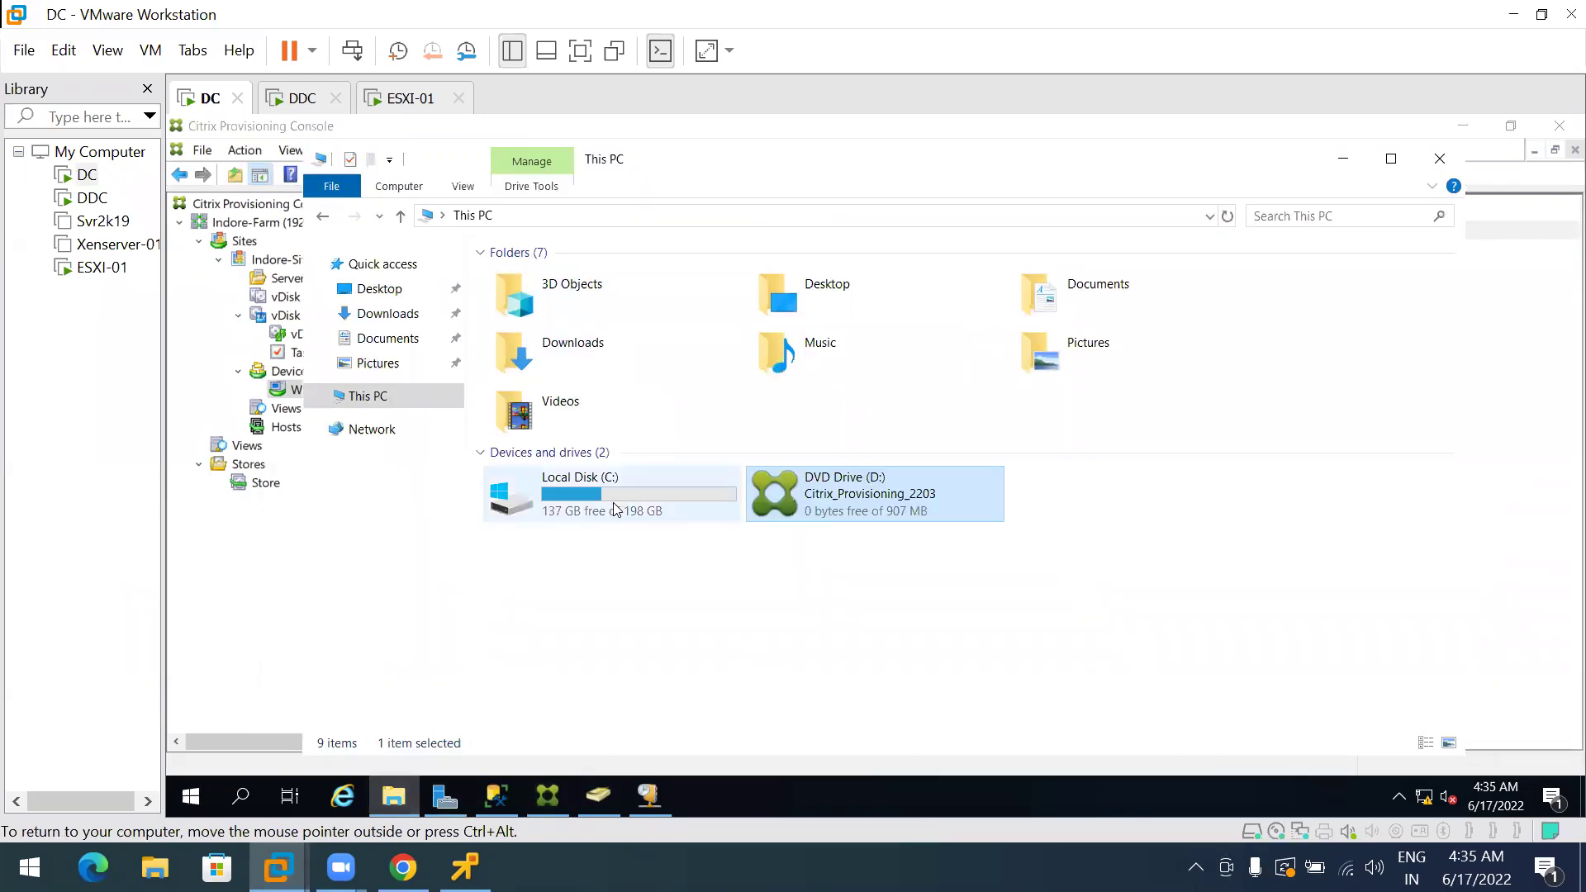
double_click(613, 505)
double_click(532, 347)
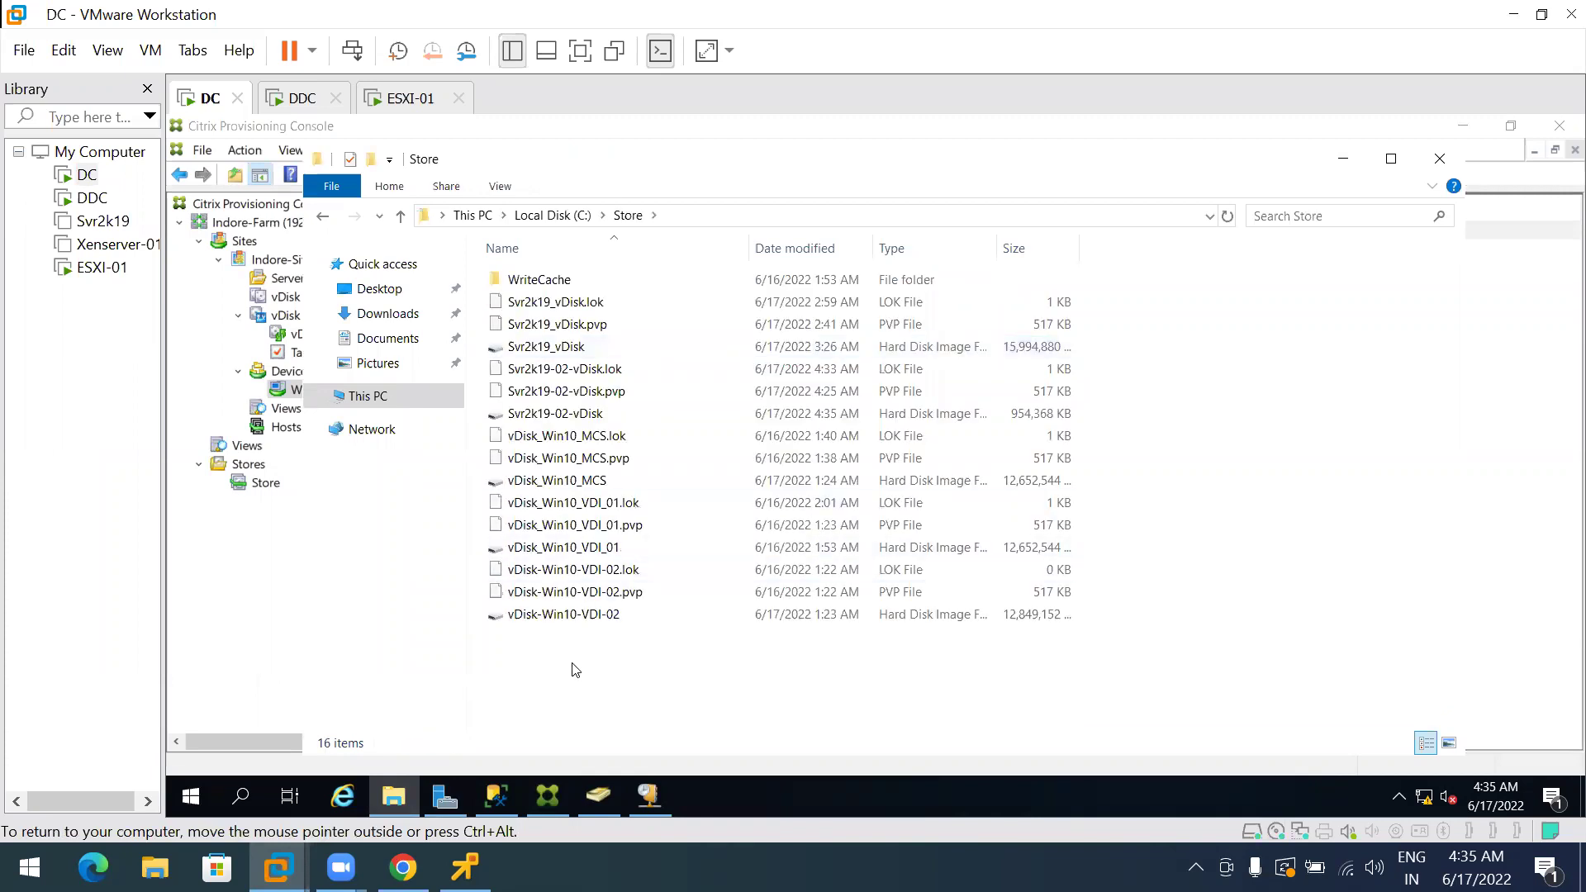
click(579, 347)
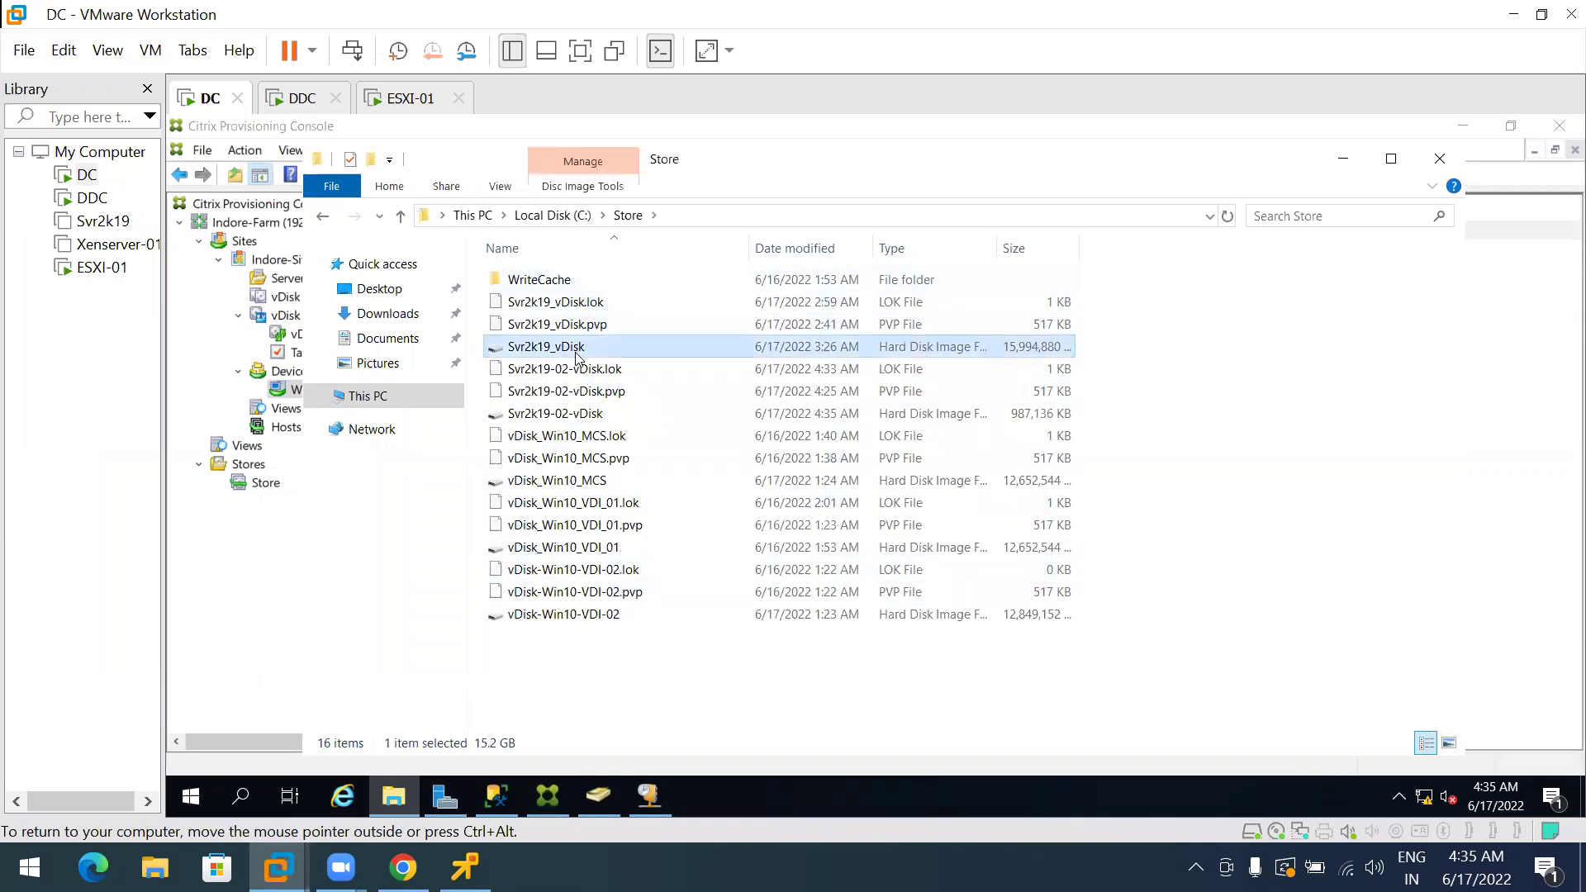
click(590, 421)
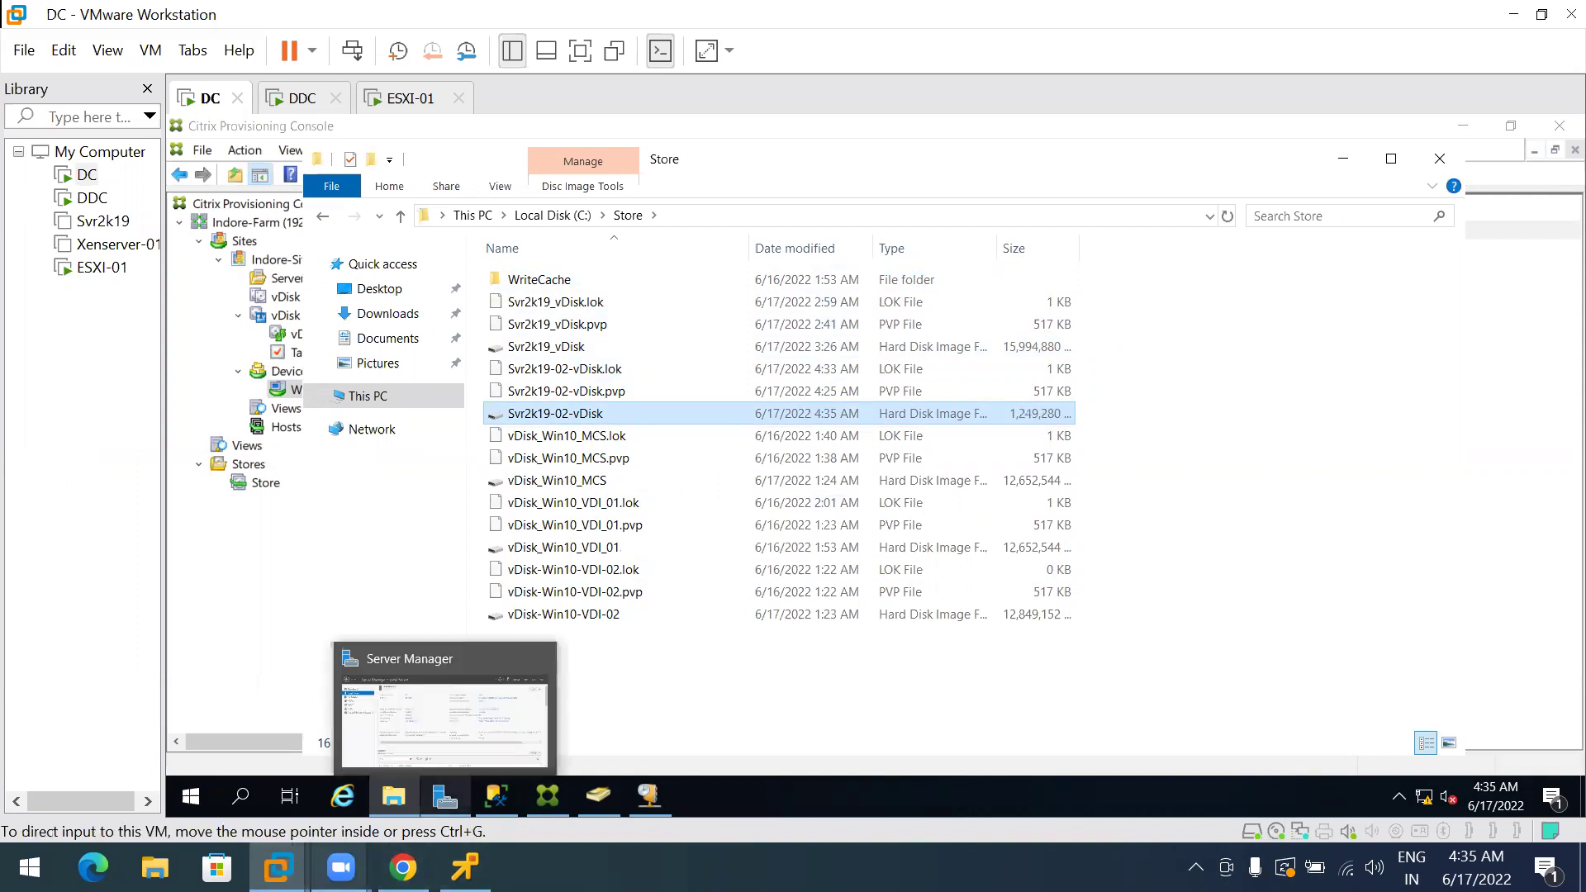
Return to the Svr2k19_02 remote console, close Virtual Disk Status and examine the Imaging Wizard's status and existing vDisk line
mouse_move(278, 868)
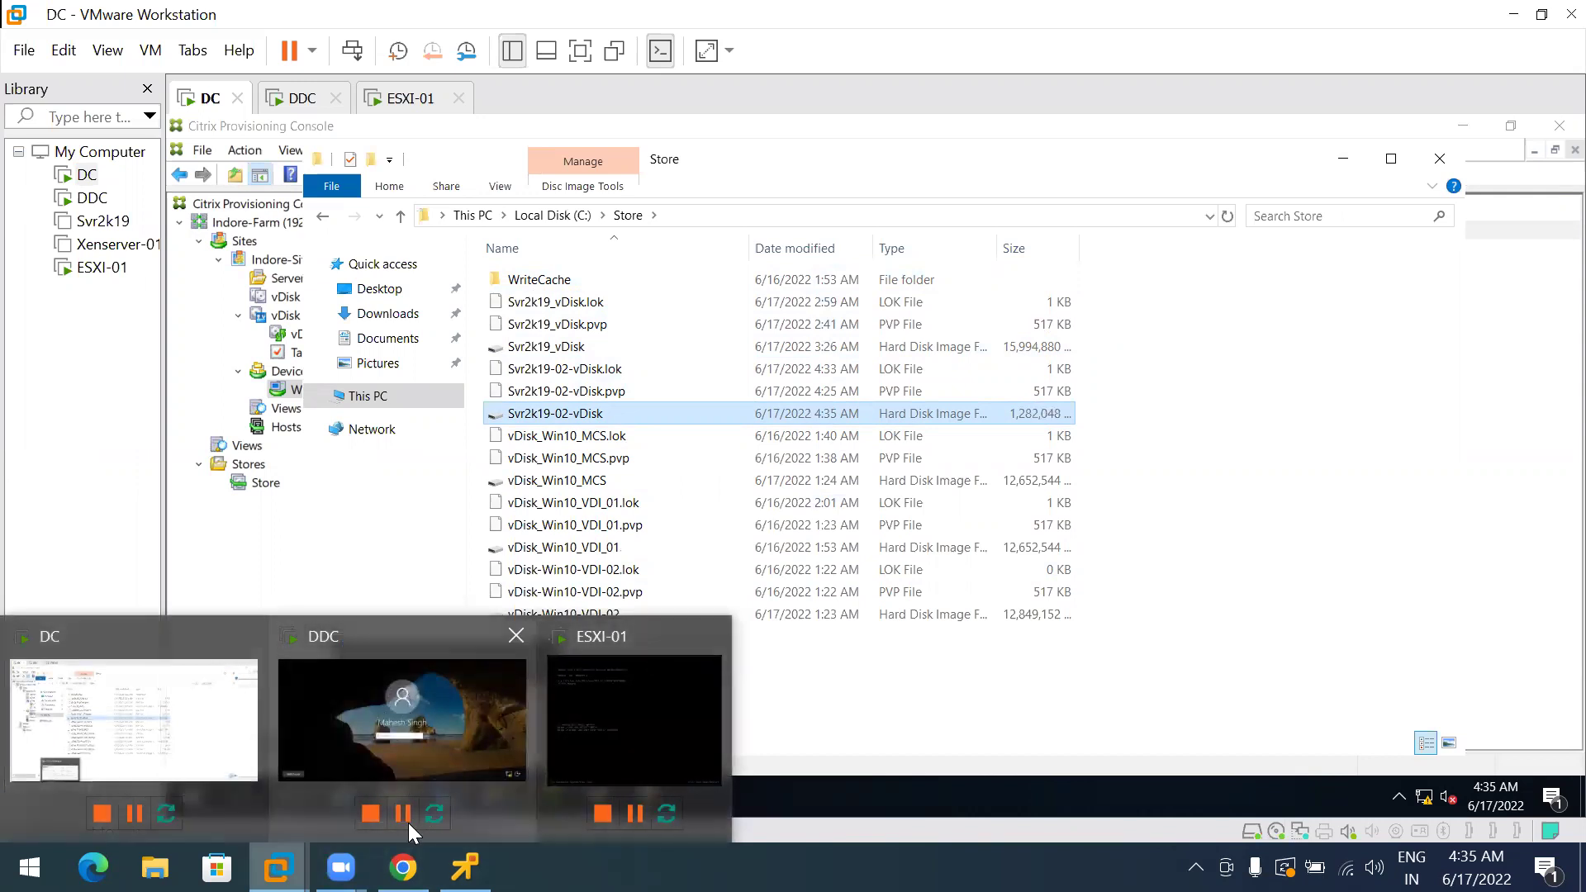
click(465, 868)
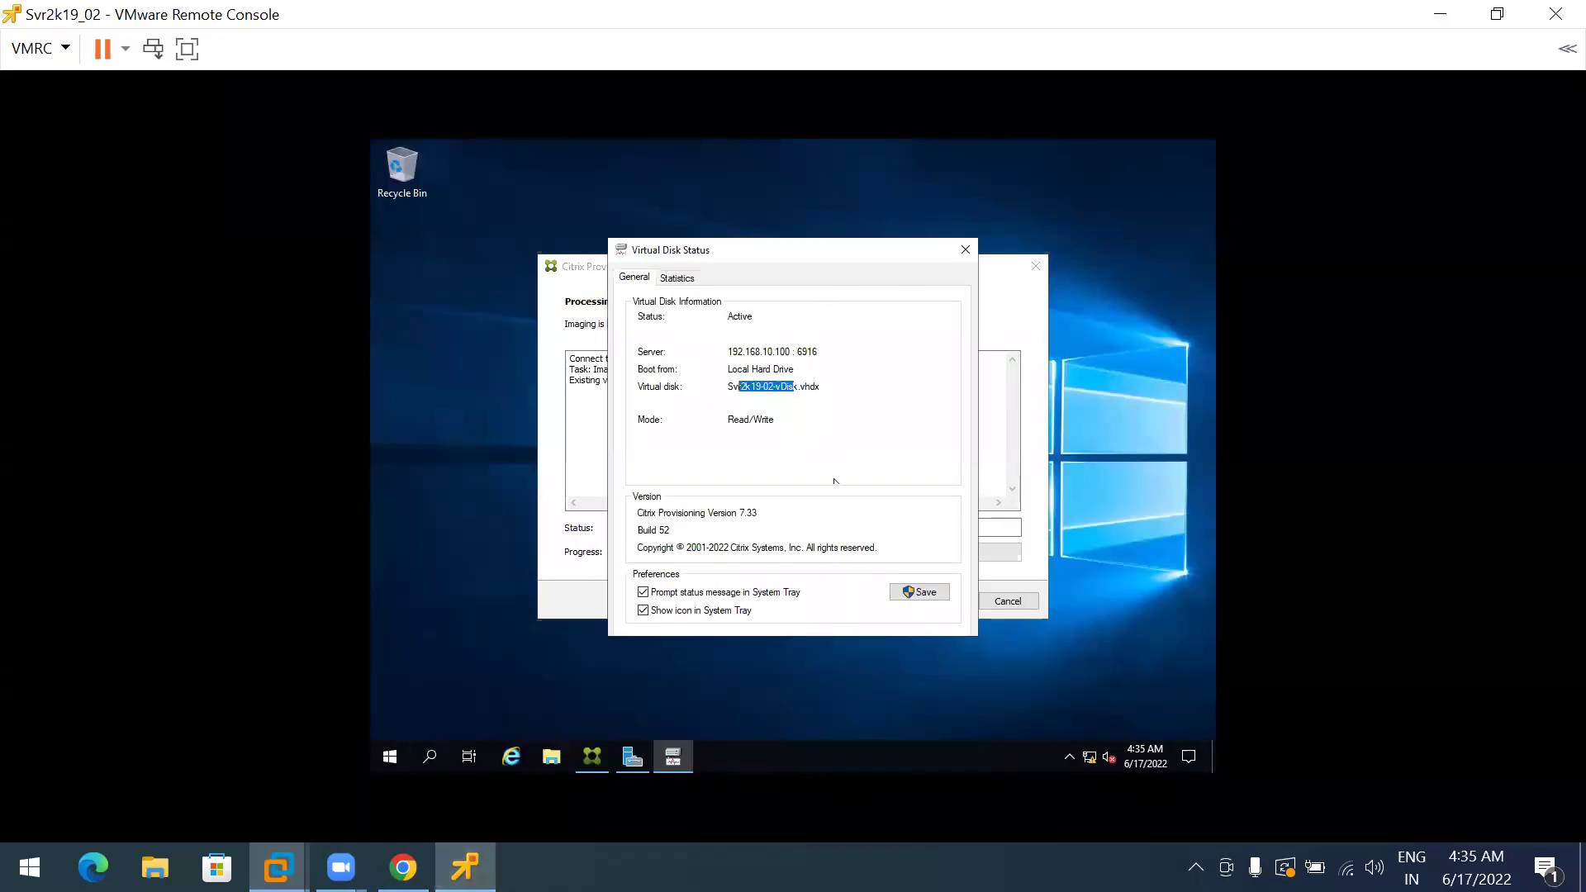
click(964, 248)
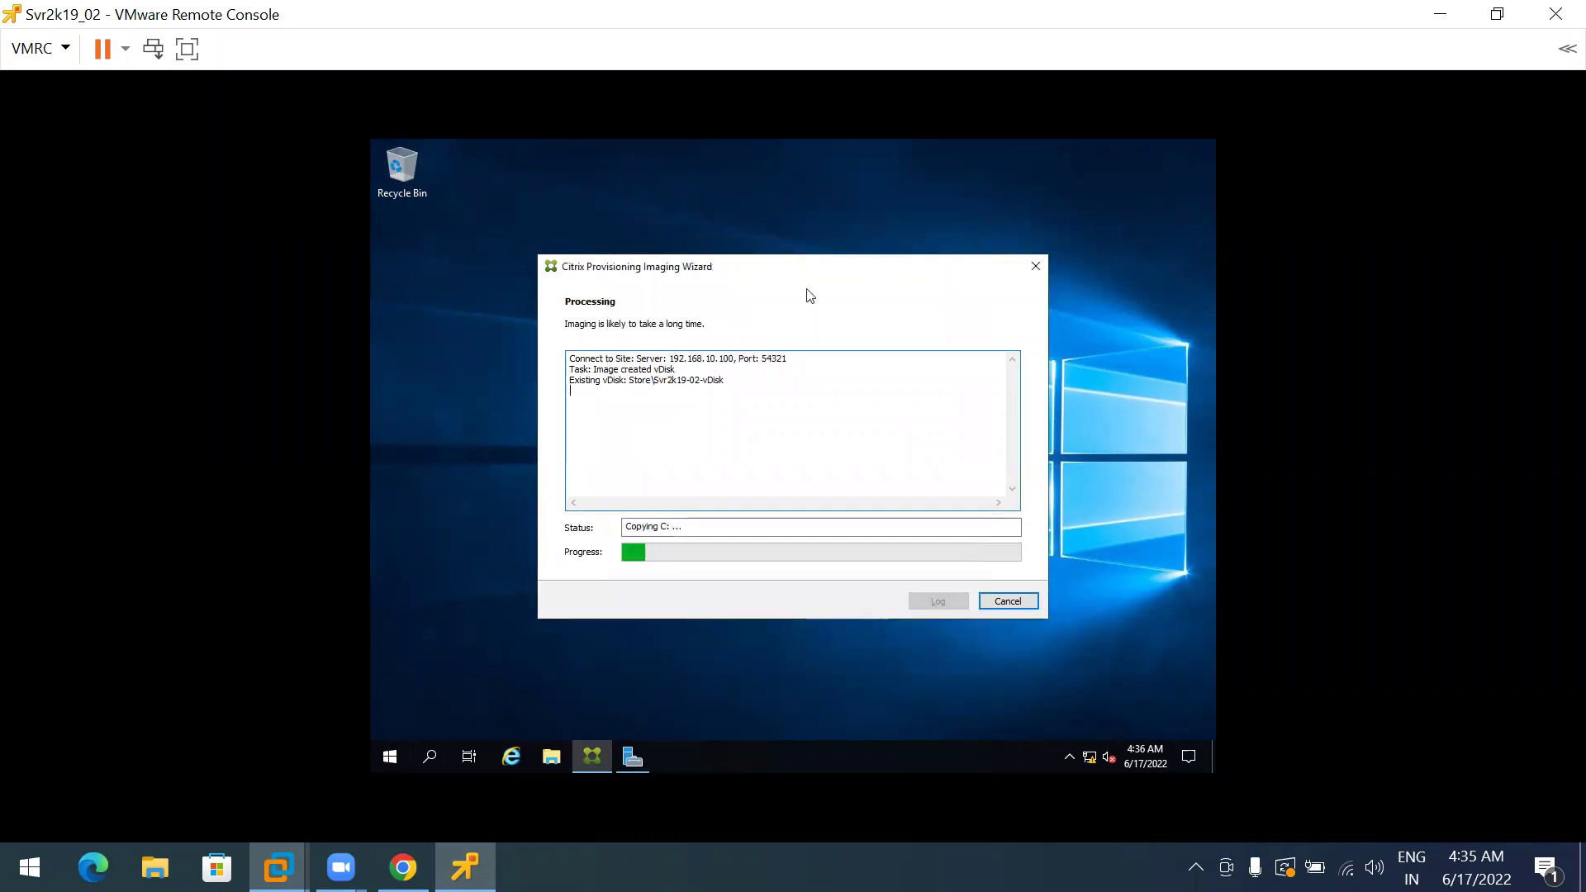
drag(768, 271, 699, 209)
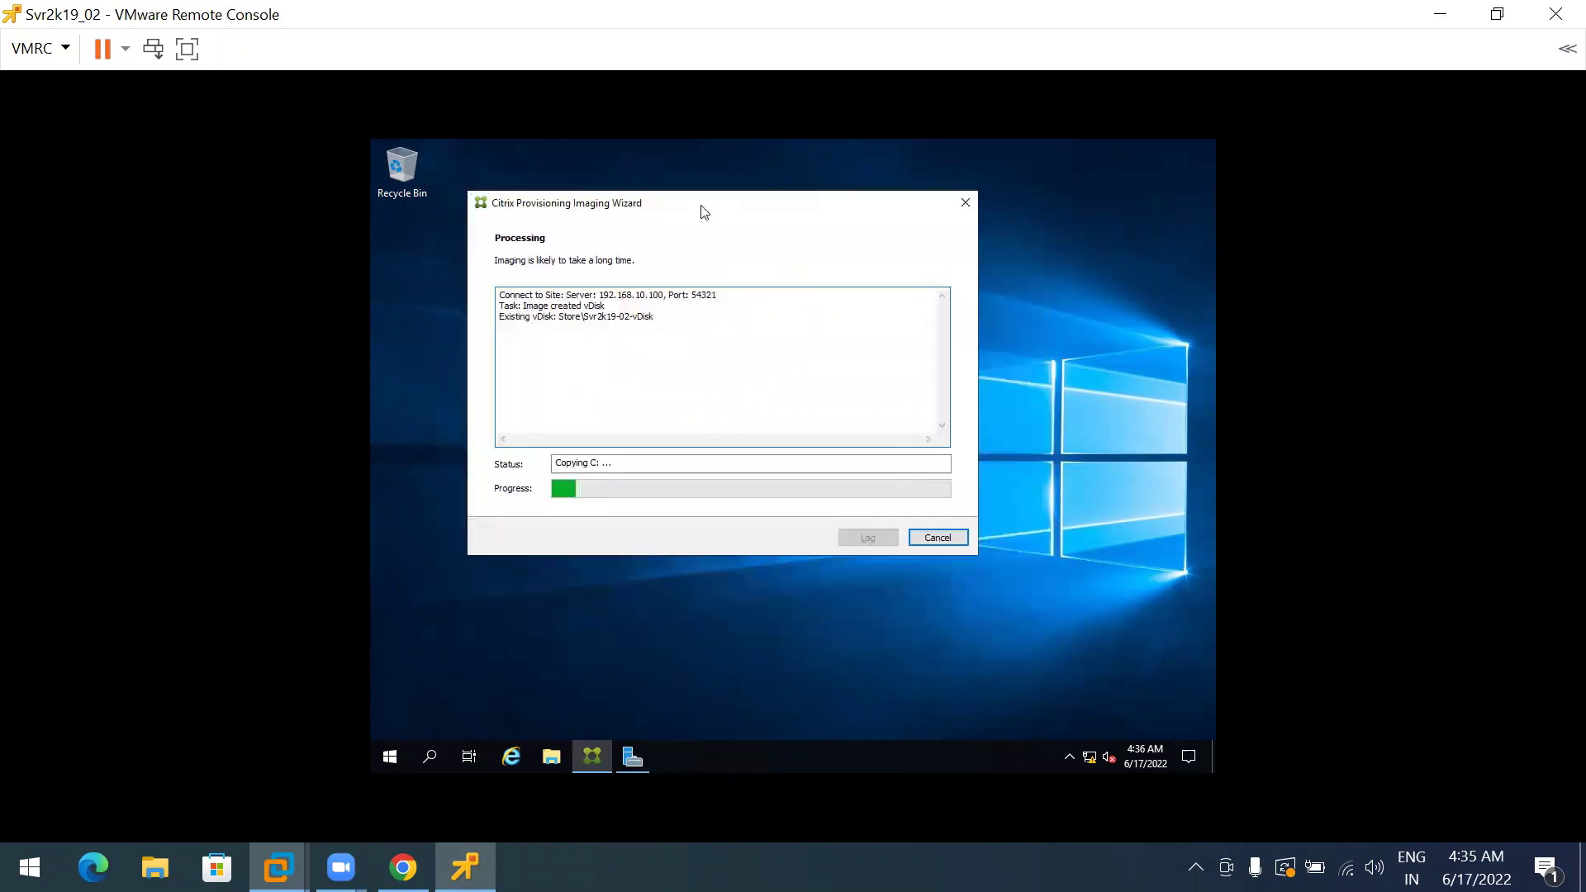
double_click(583, 463)
click(583, 464)
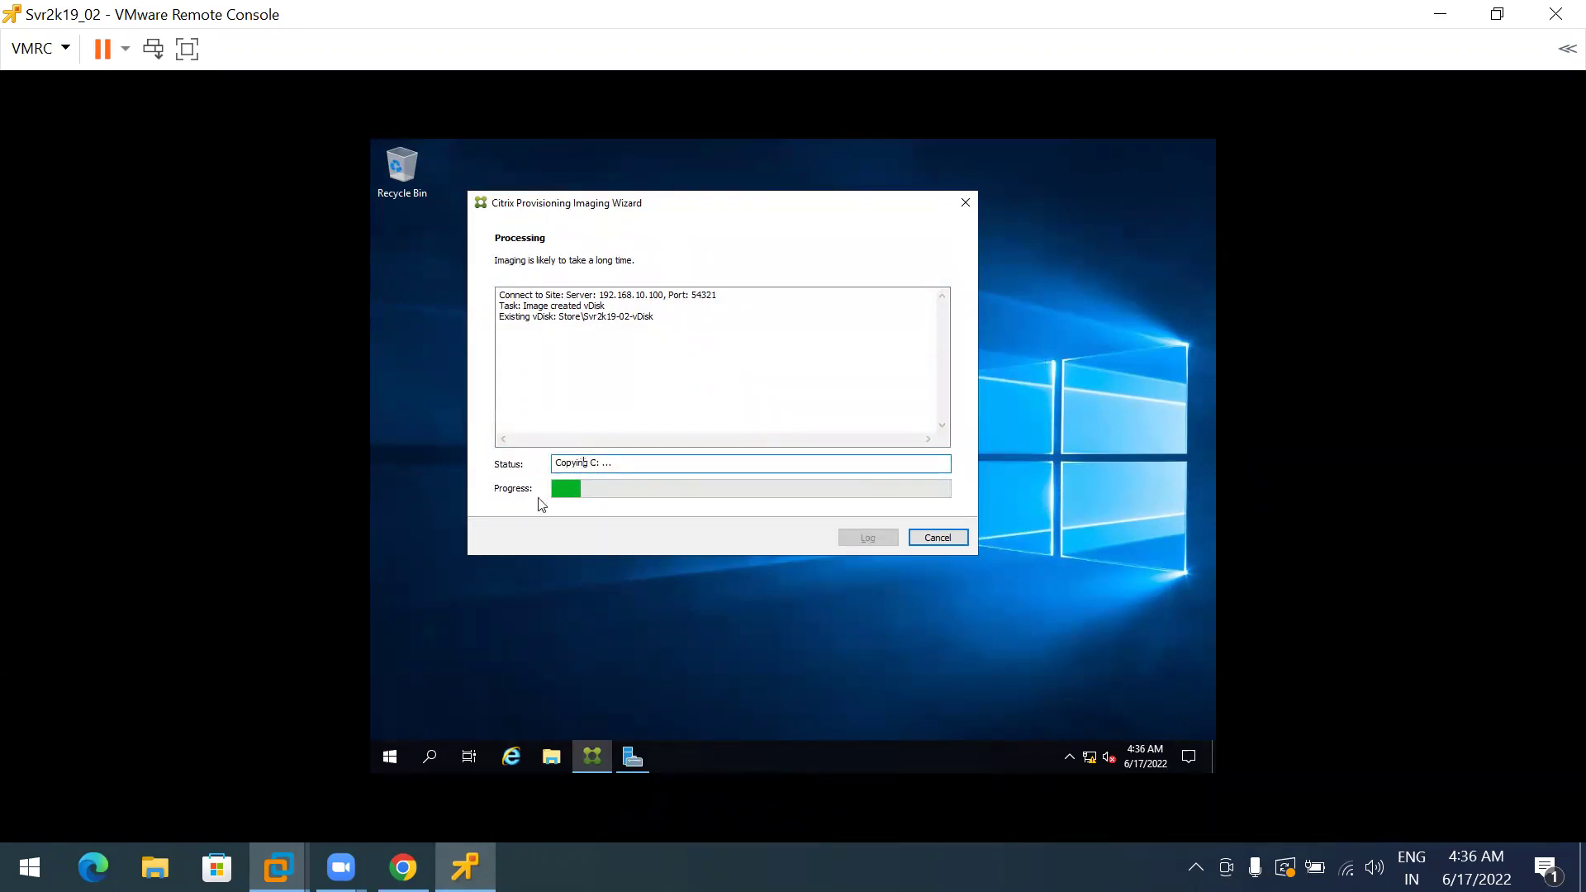
click(630, 325)
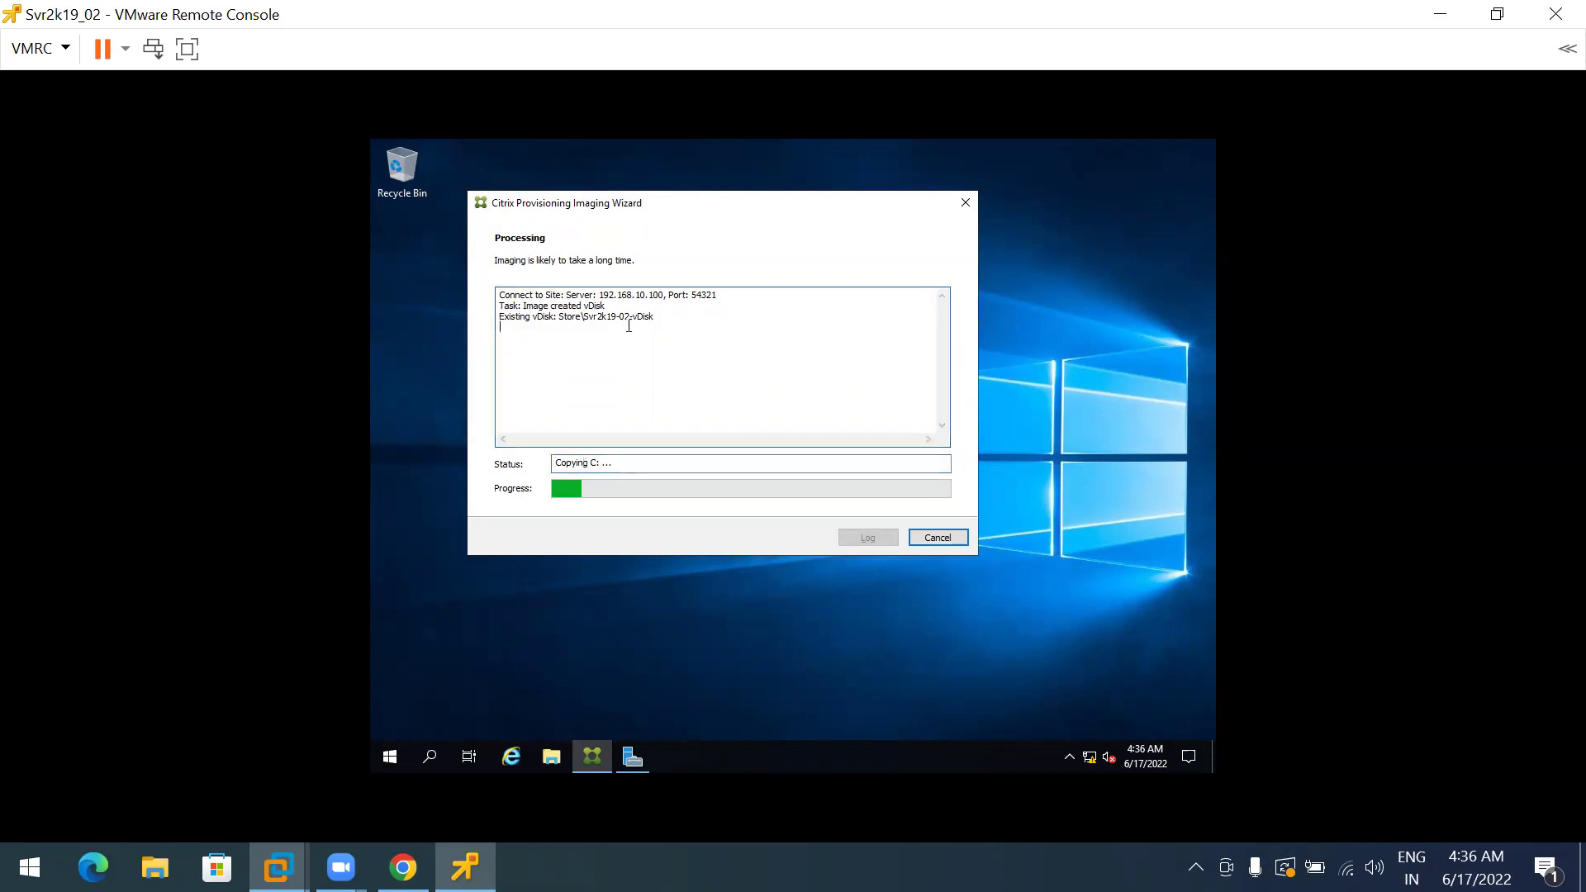
double_click(612, 319)
Open Task Manager in the Svr2k19_02 VM with full details and view its CPU and memory performance
right_click(727, 759)
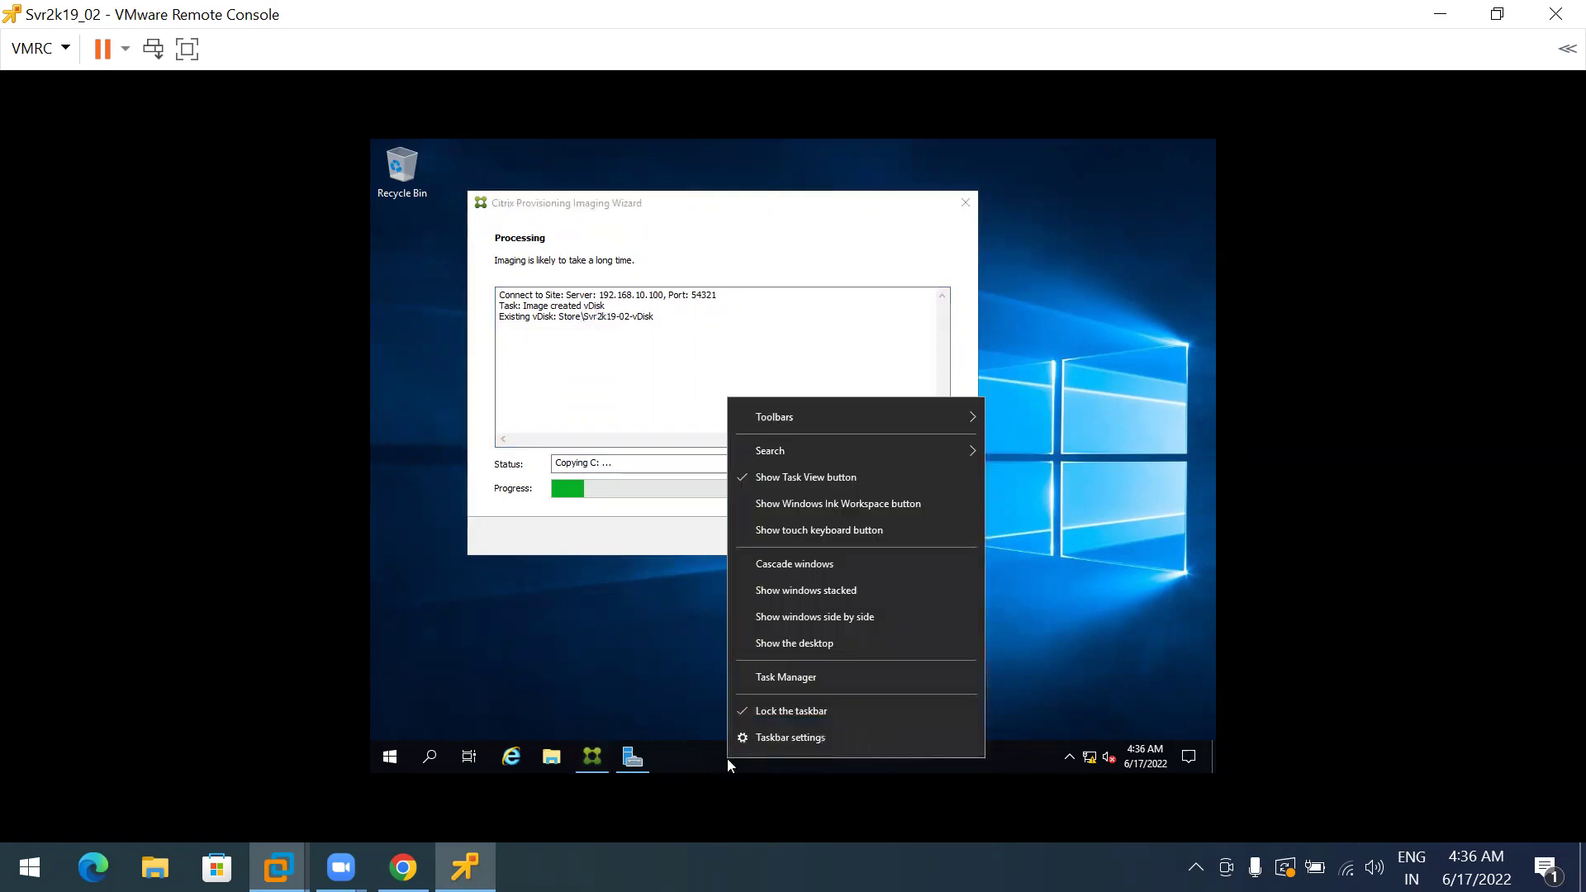
click(816, 676)
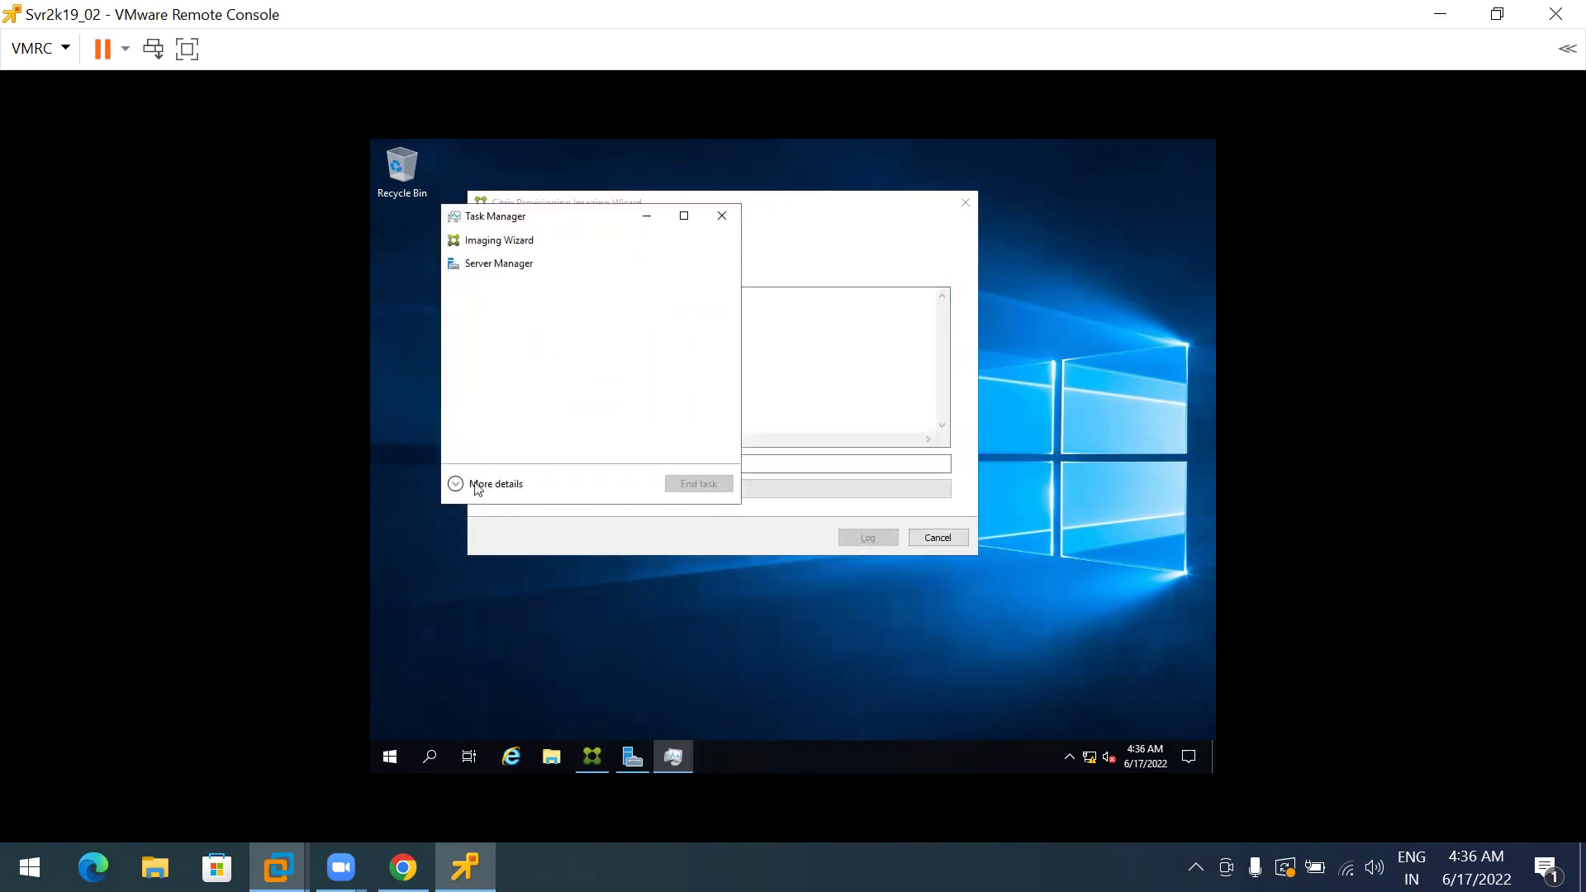
click(476, 485)
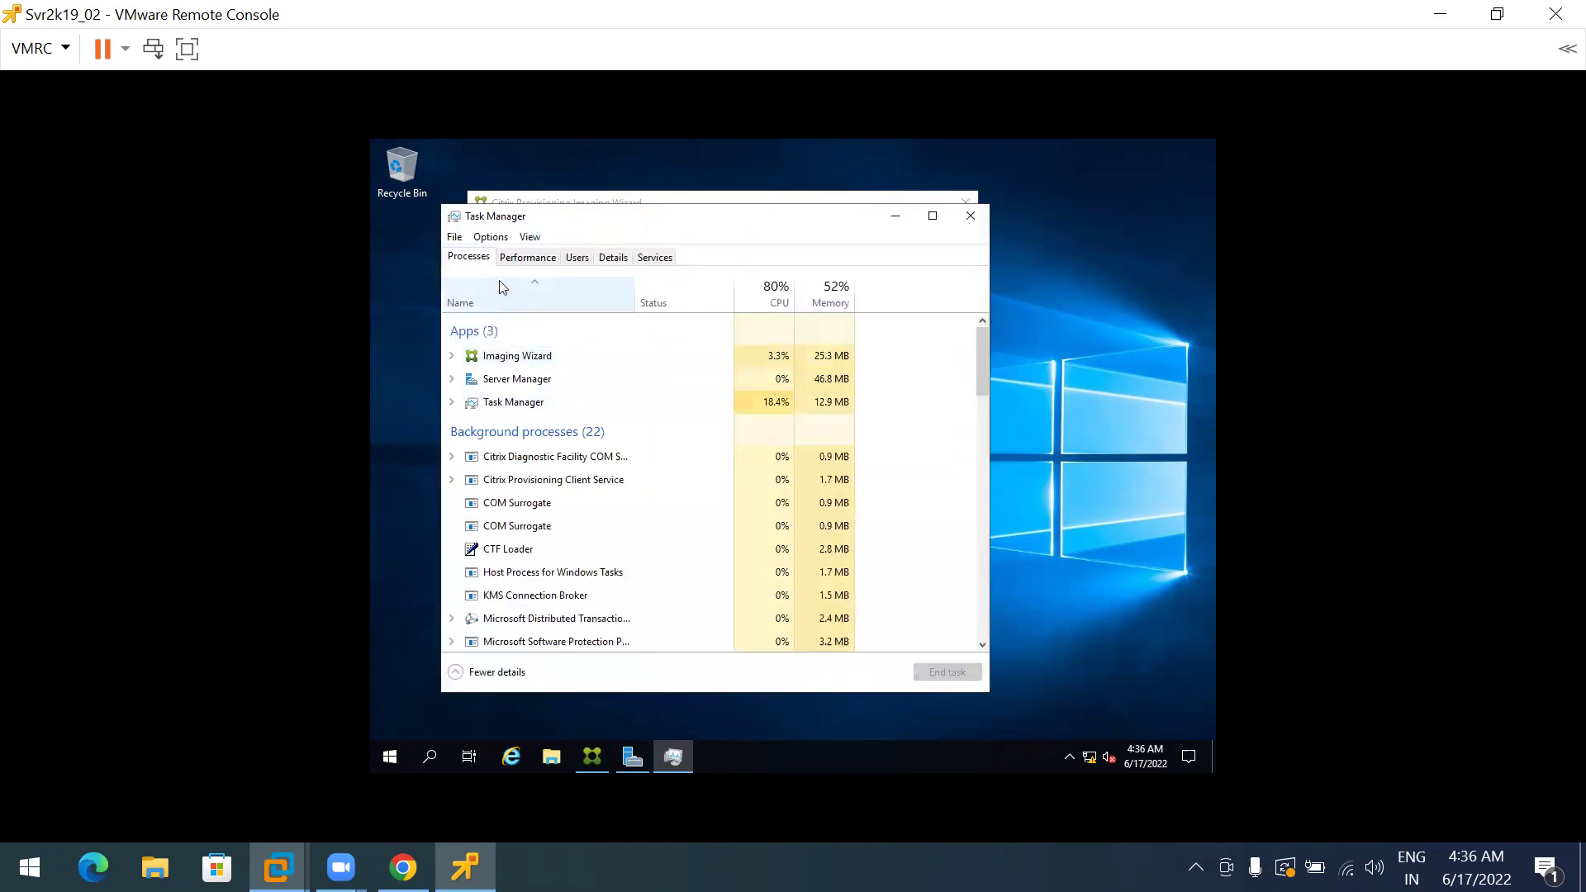
click(522, 261)
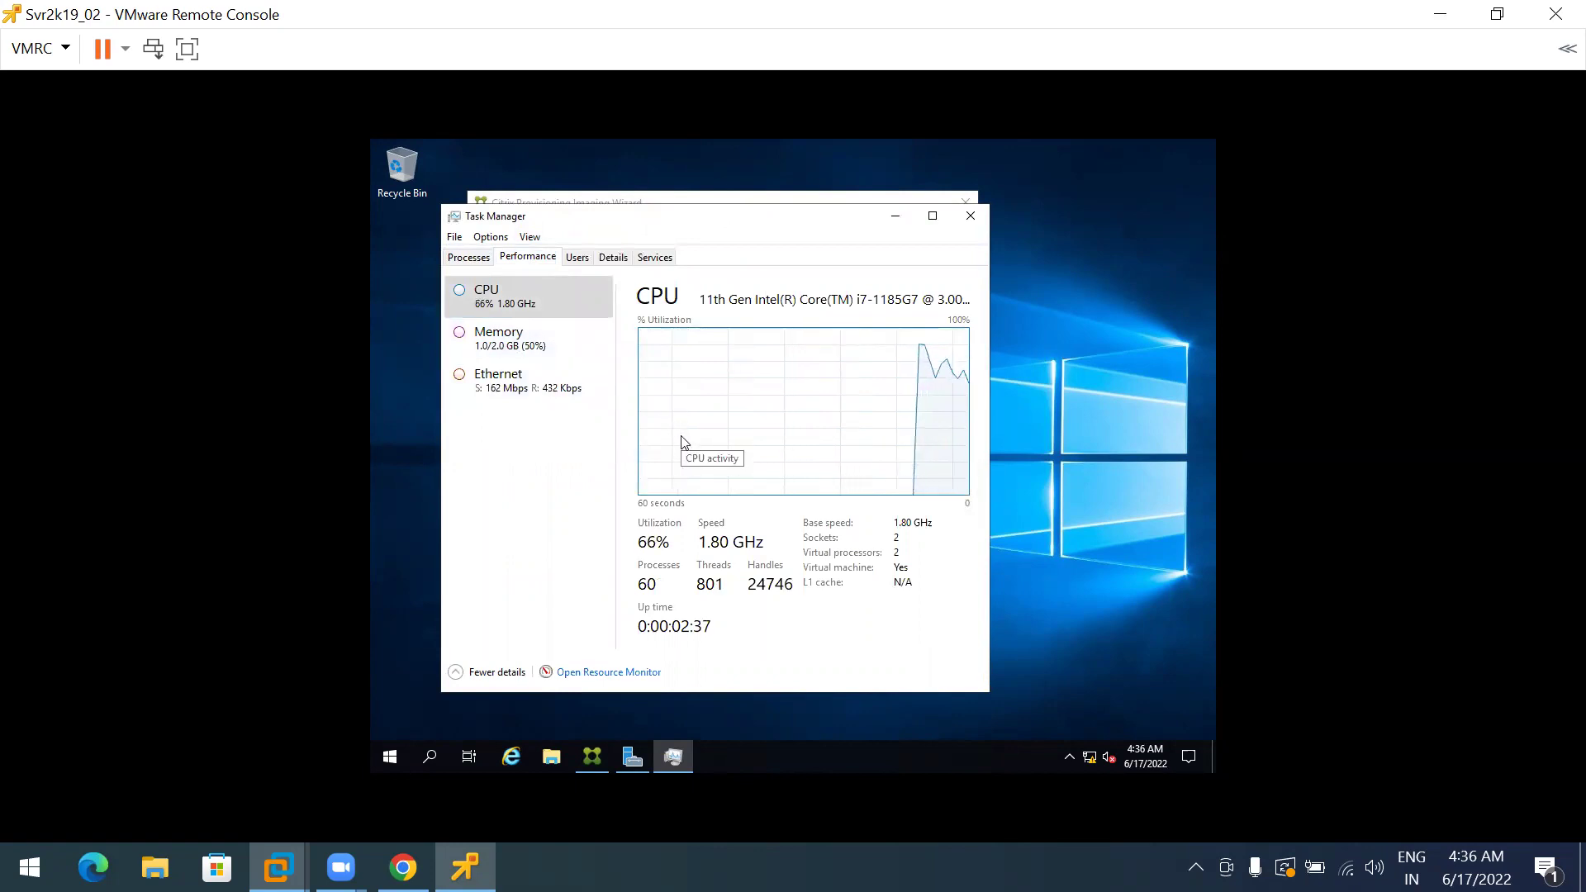
click(513, 332)
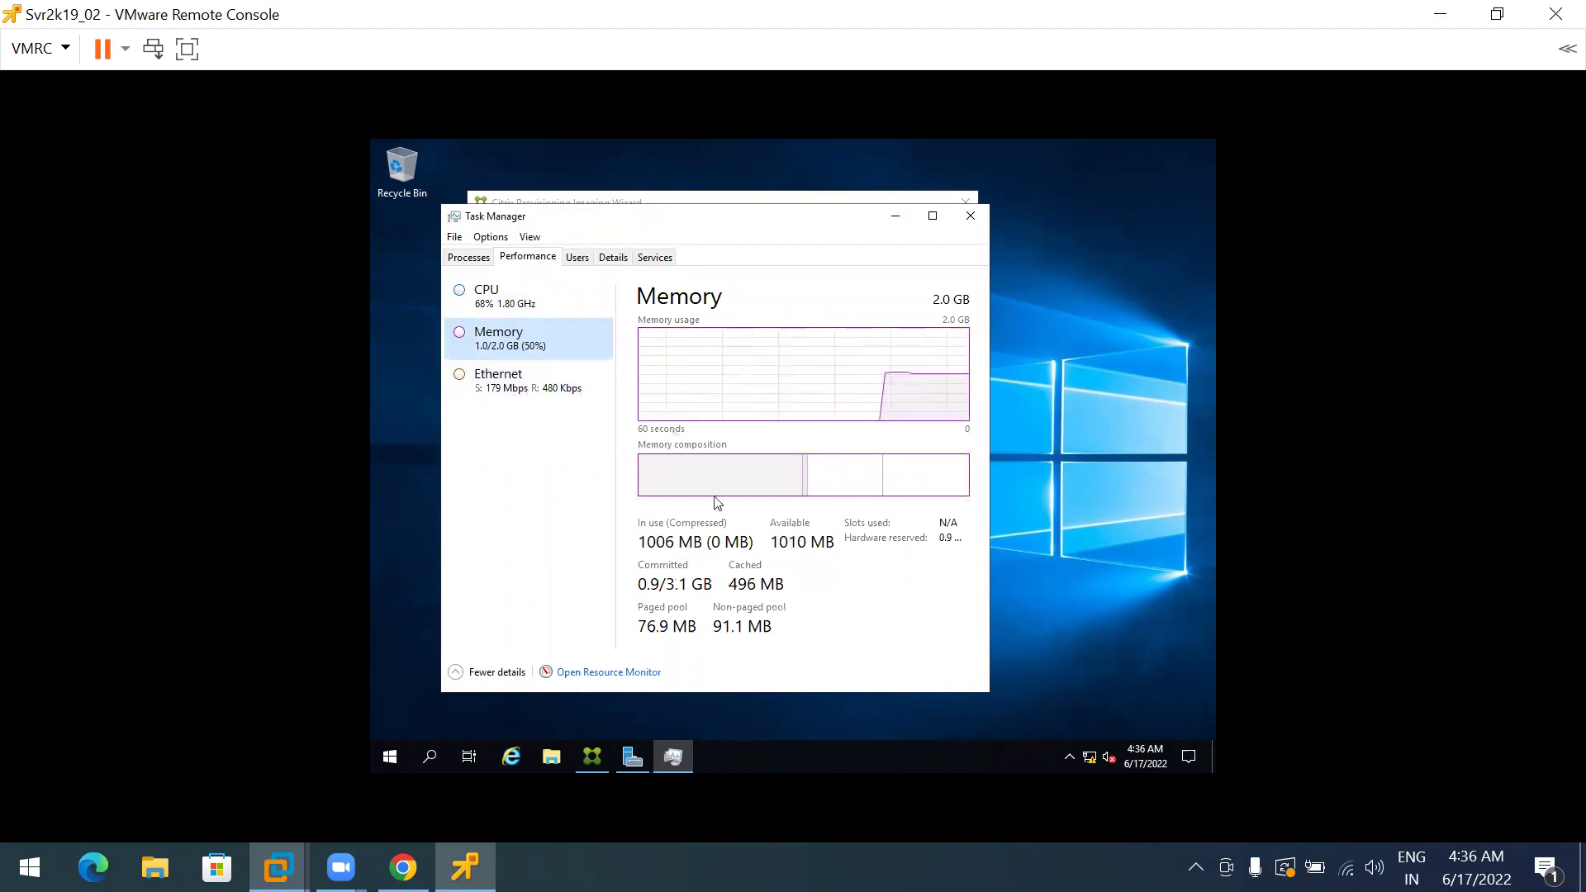
Check Disk 0 (C:) performance in the host computer's Task Manager, then close the host's and the VM's Task Managers
right_click(731, 757)
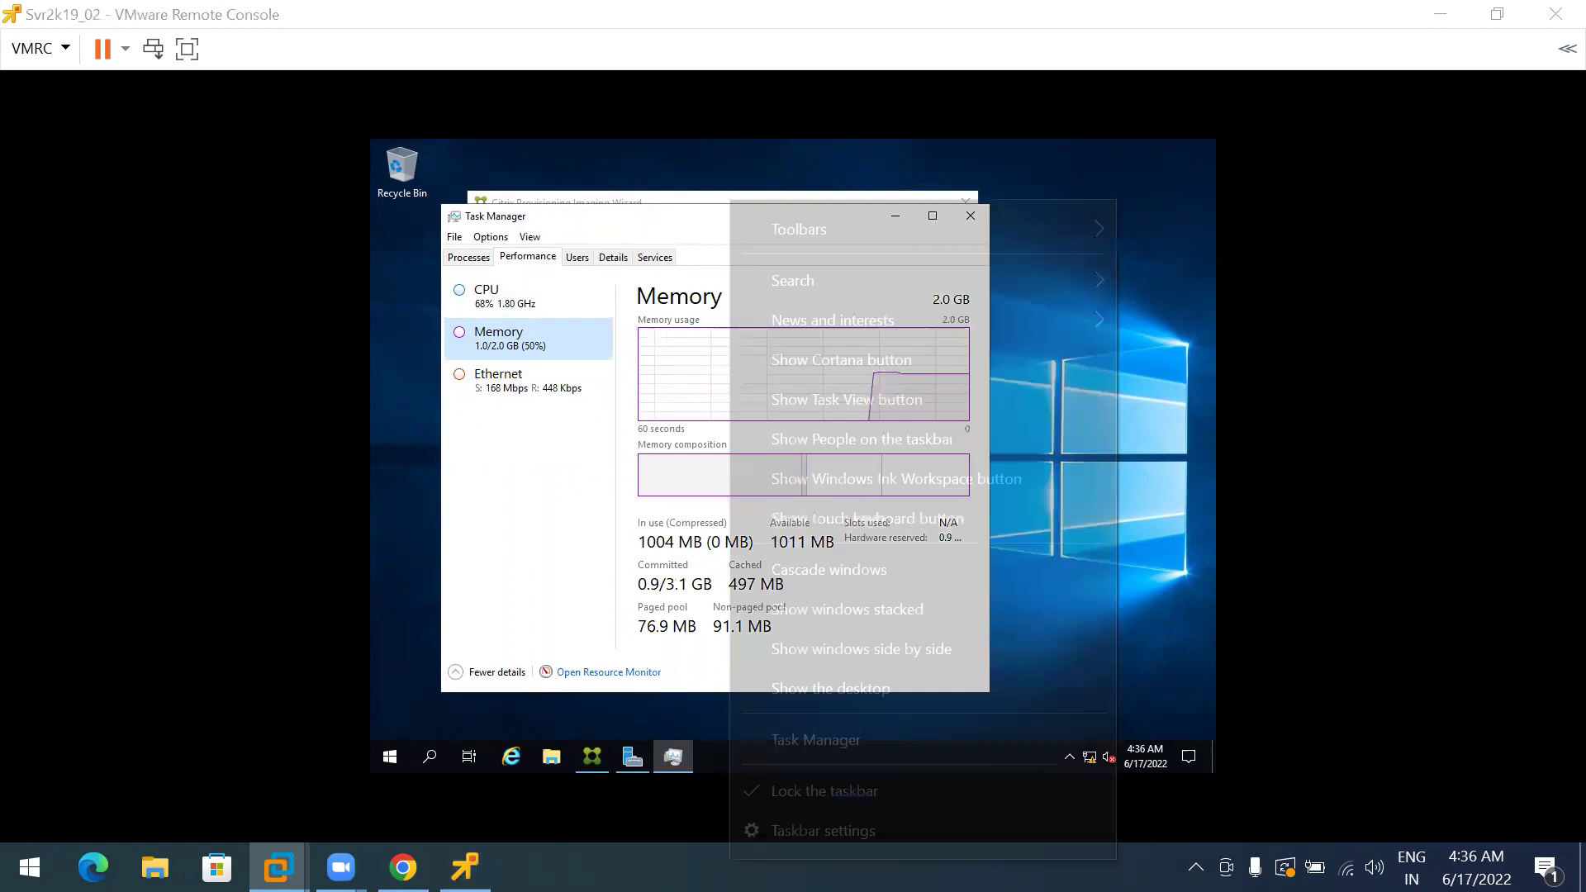
click(832, 752)
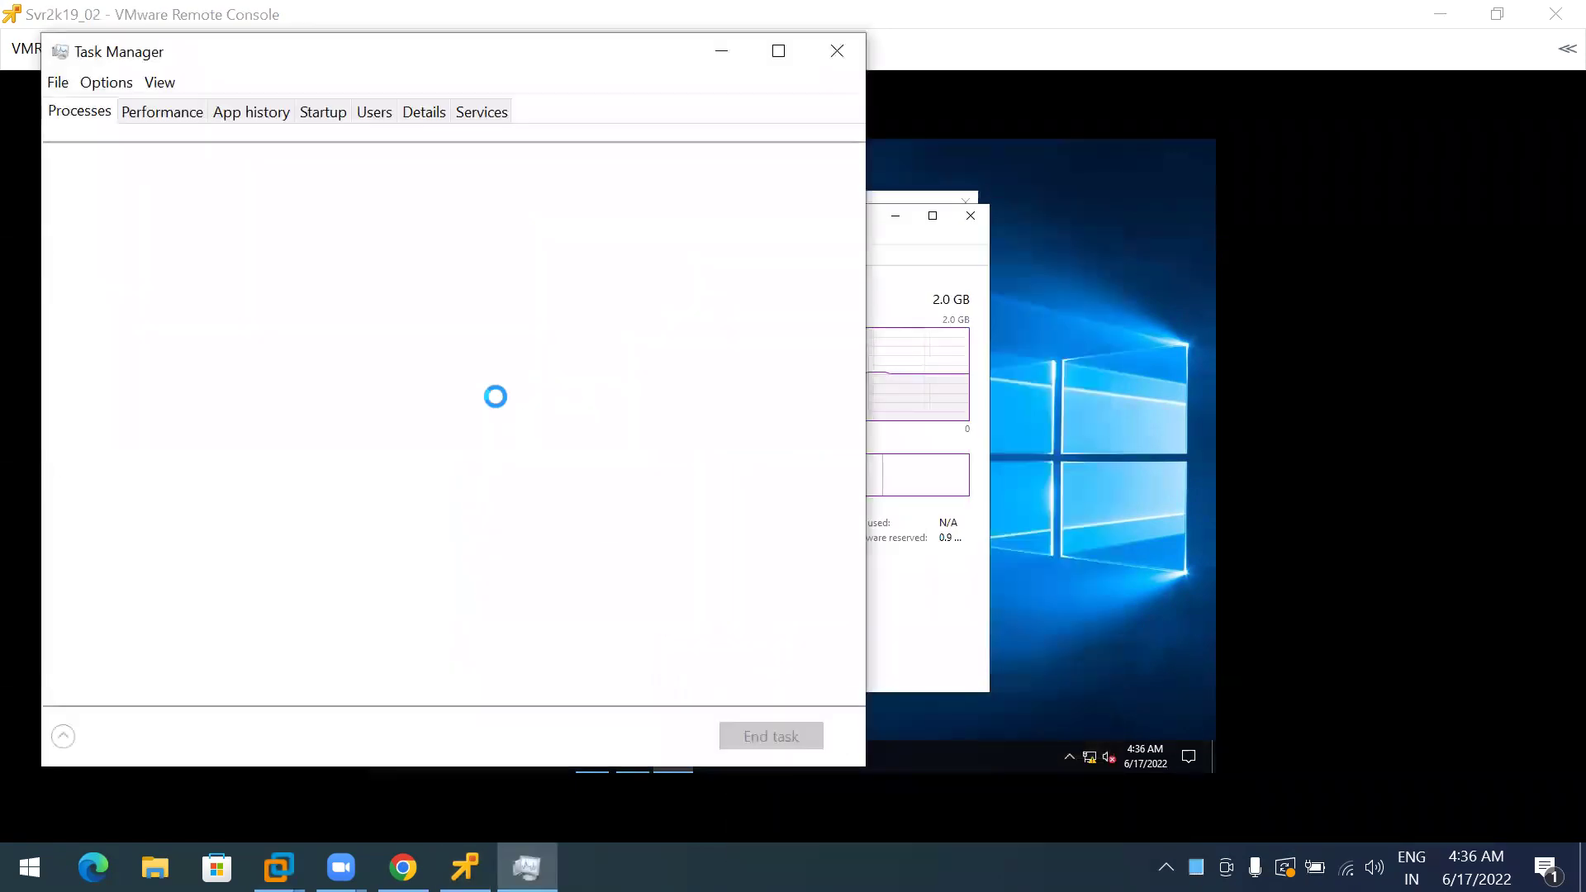
click(170, 113)
click(180, 329)
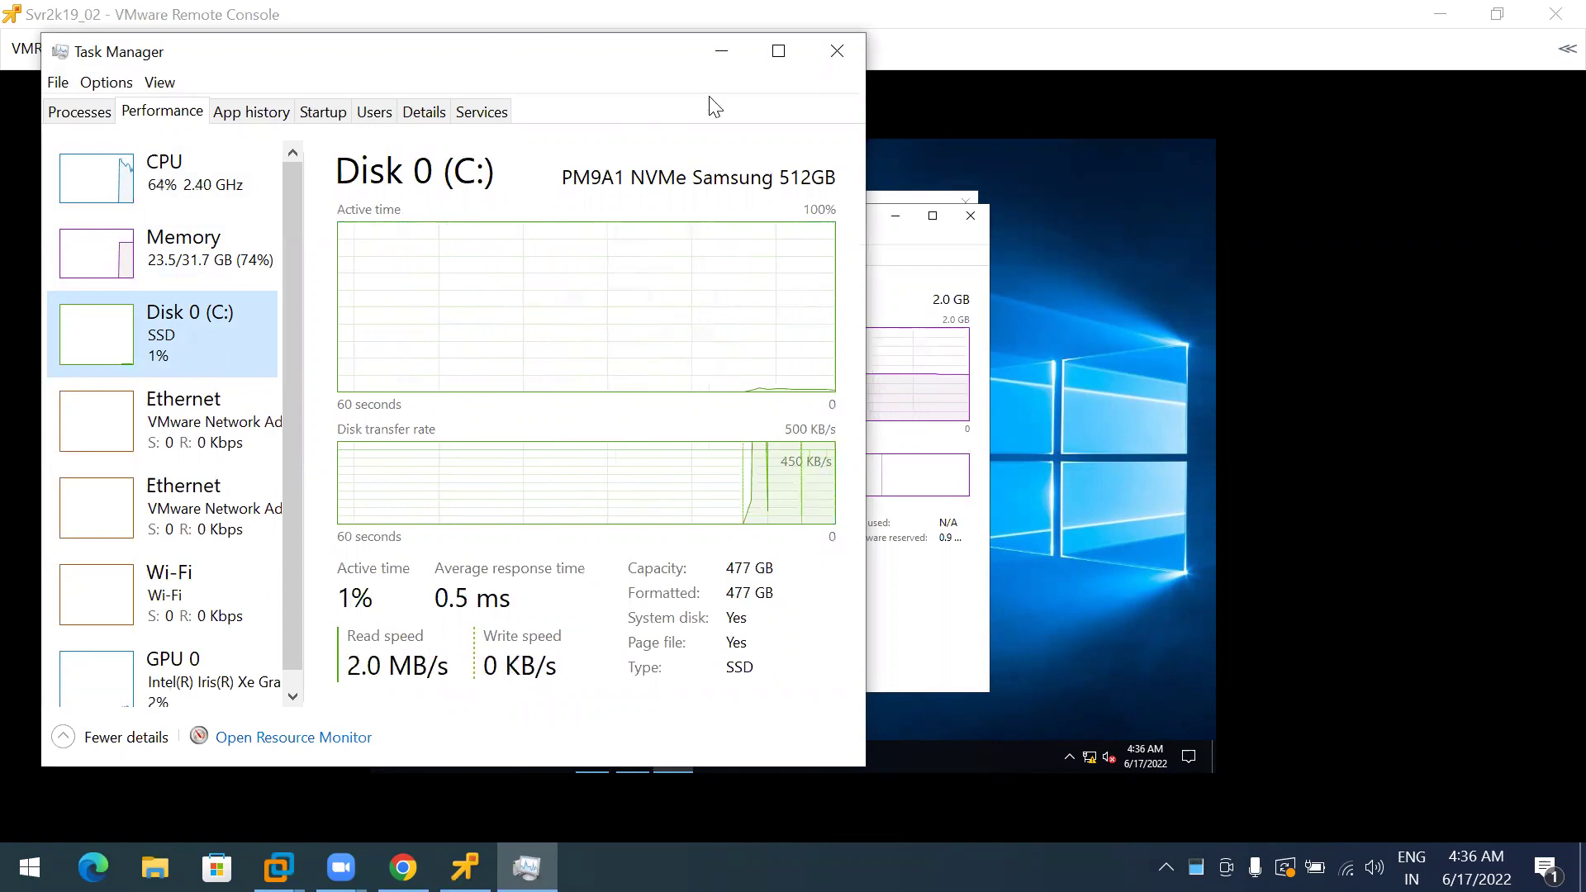
click(835, 52)
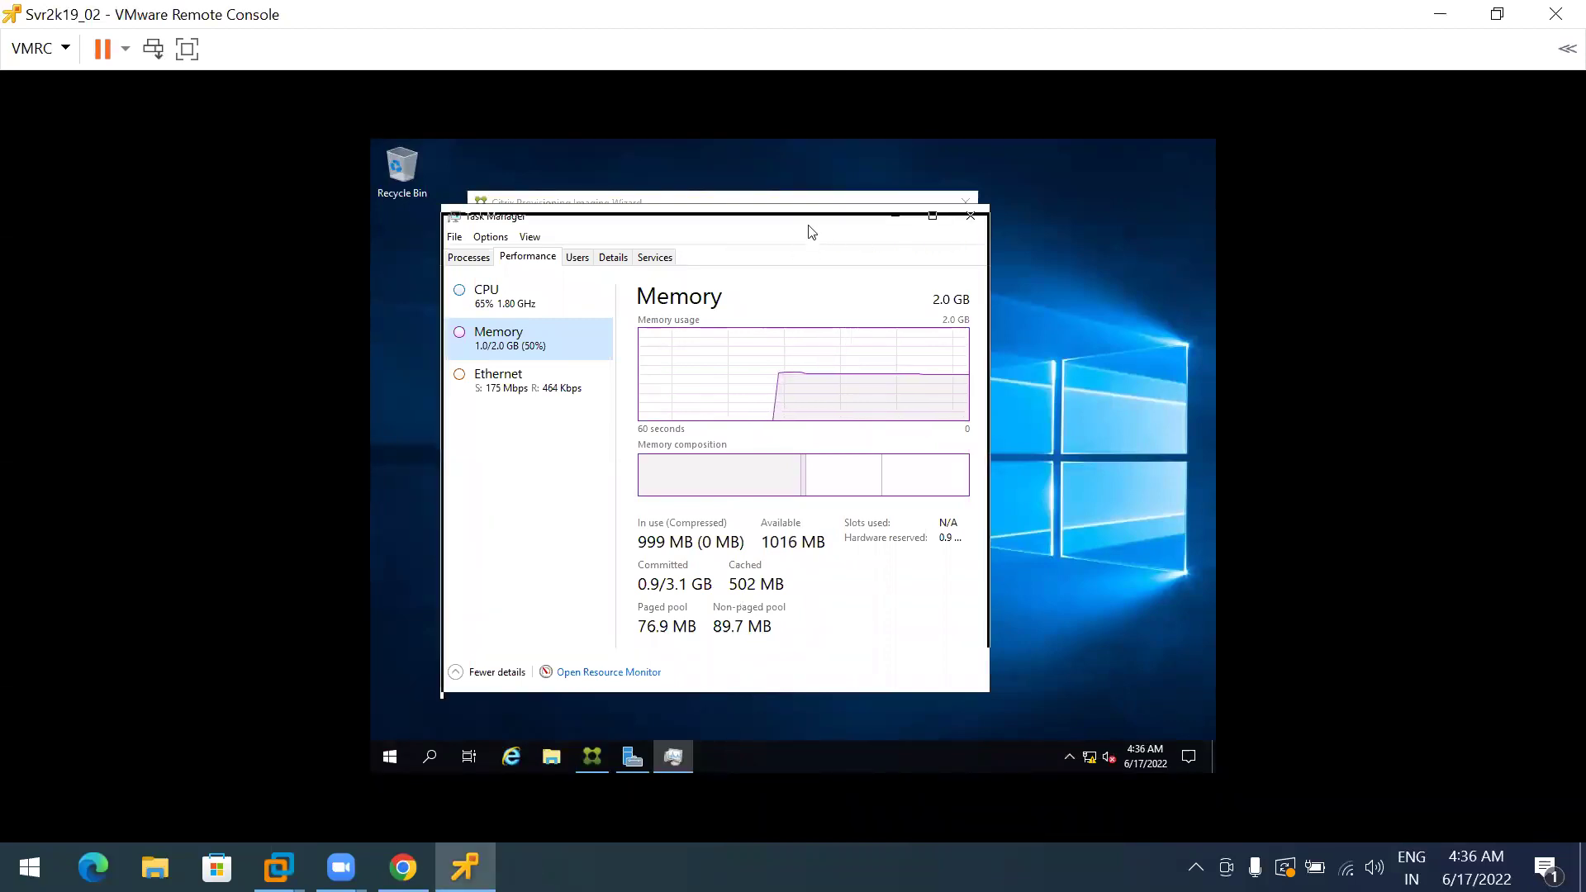
drag(808, 232, 815, 320)
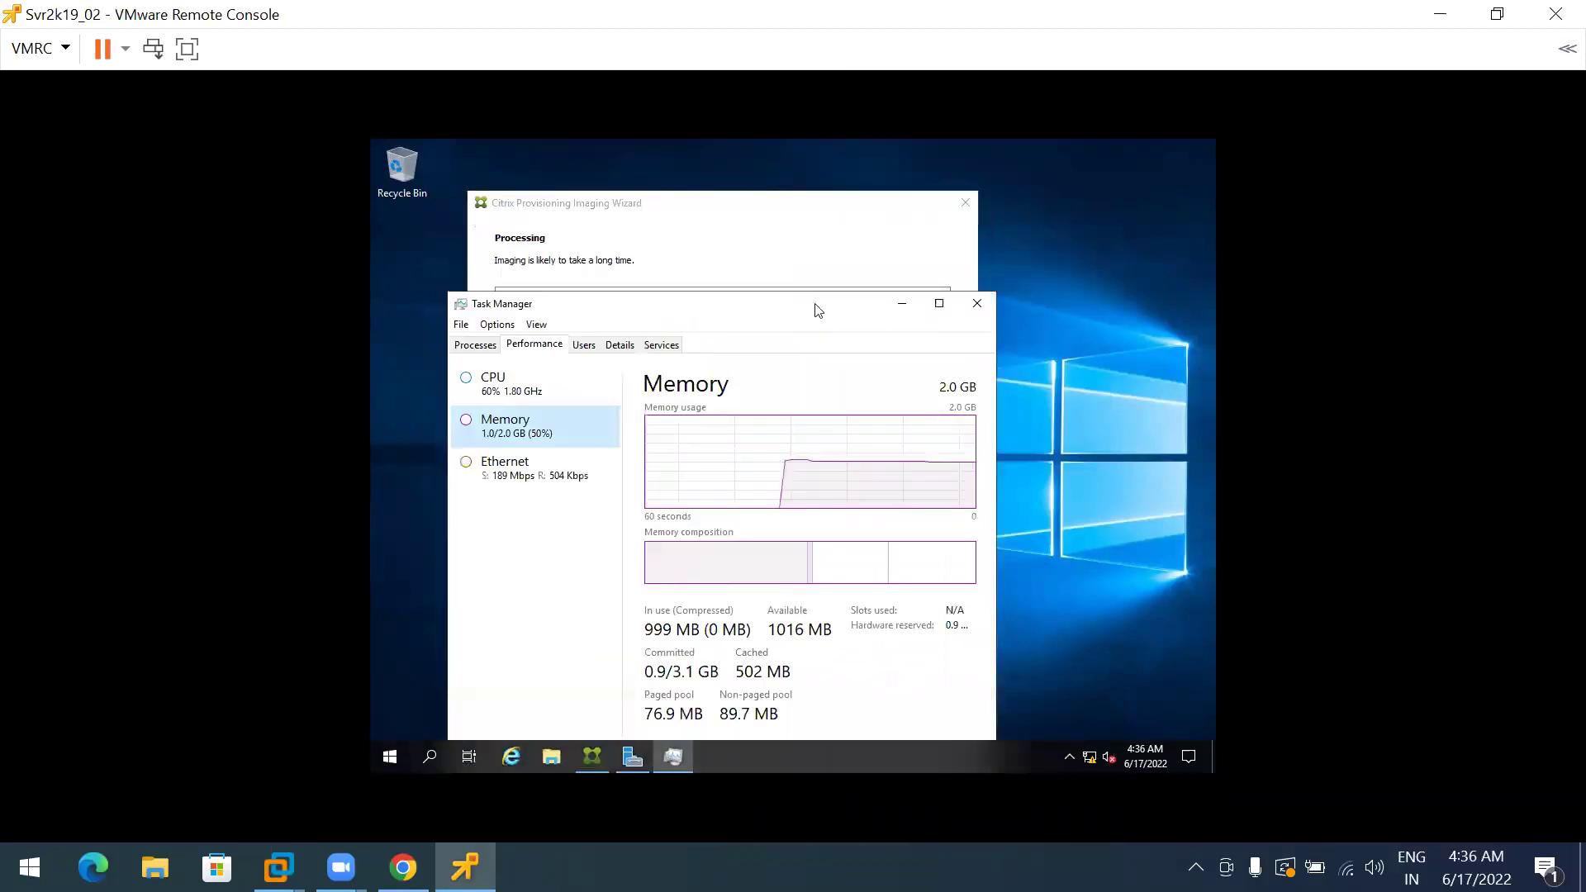
click(978, 303)
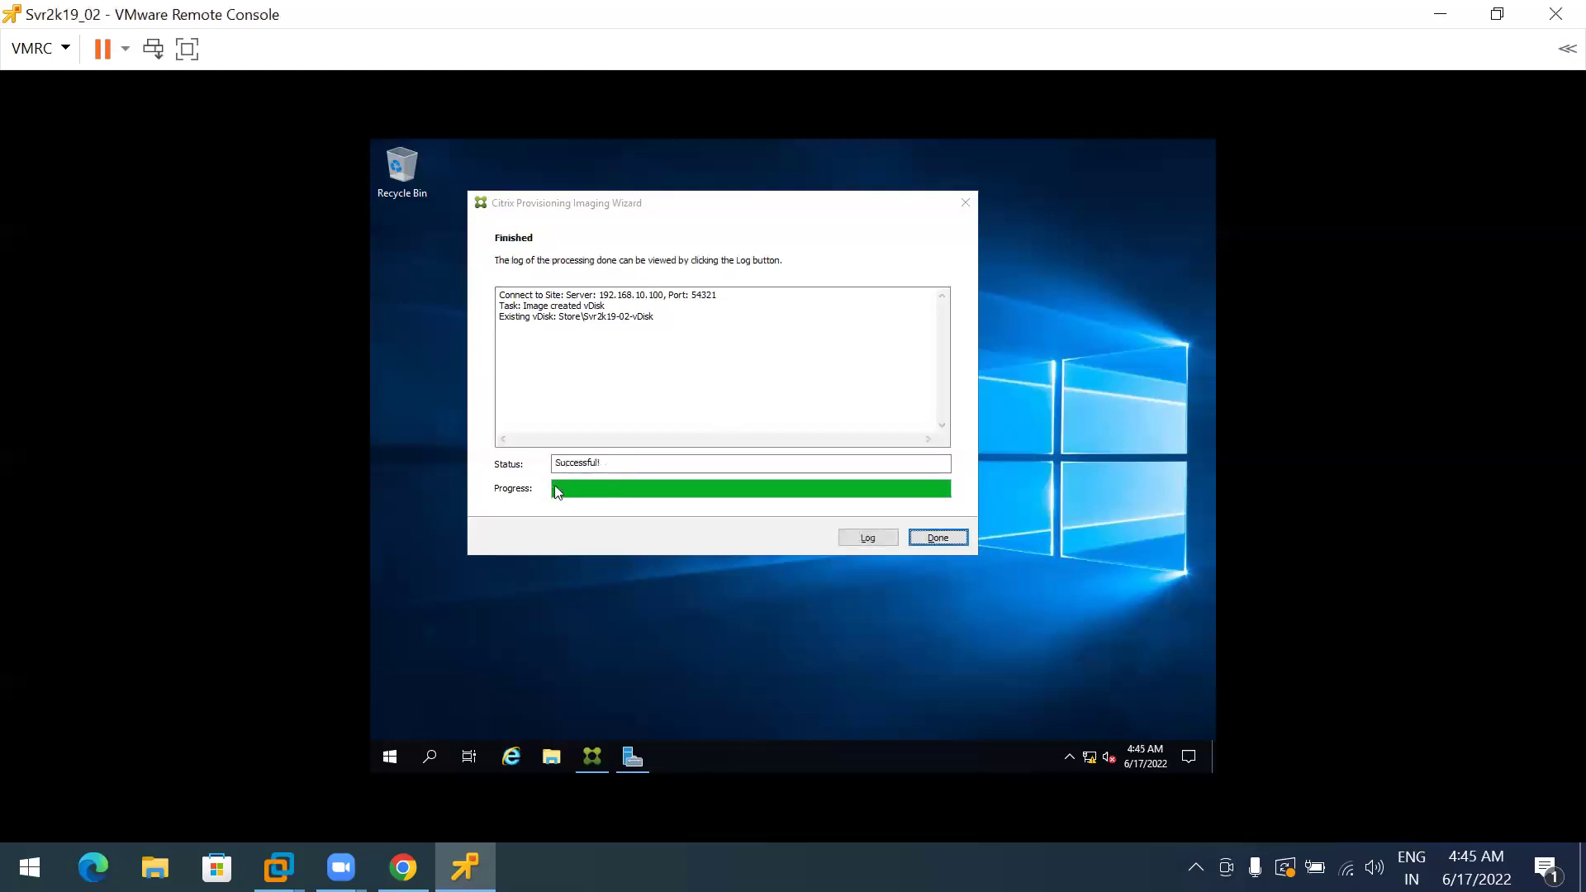
Check the final imaging status and complete the Citrix Provisioning Imaging Wizard
click(589, 463)
double_click(589, 463)
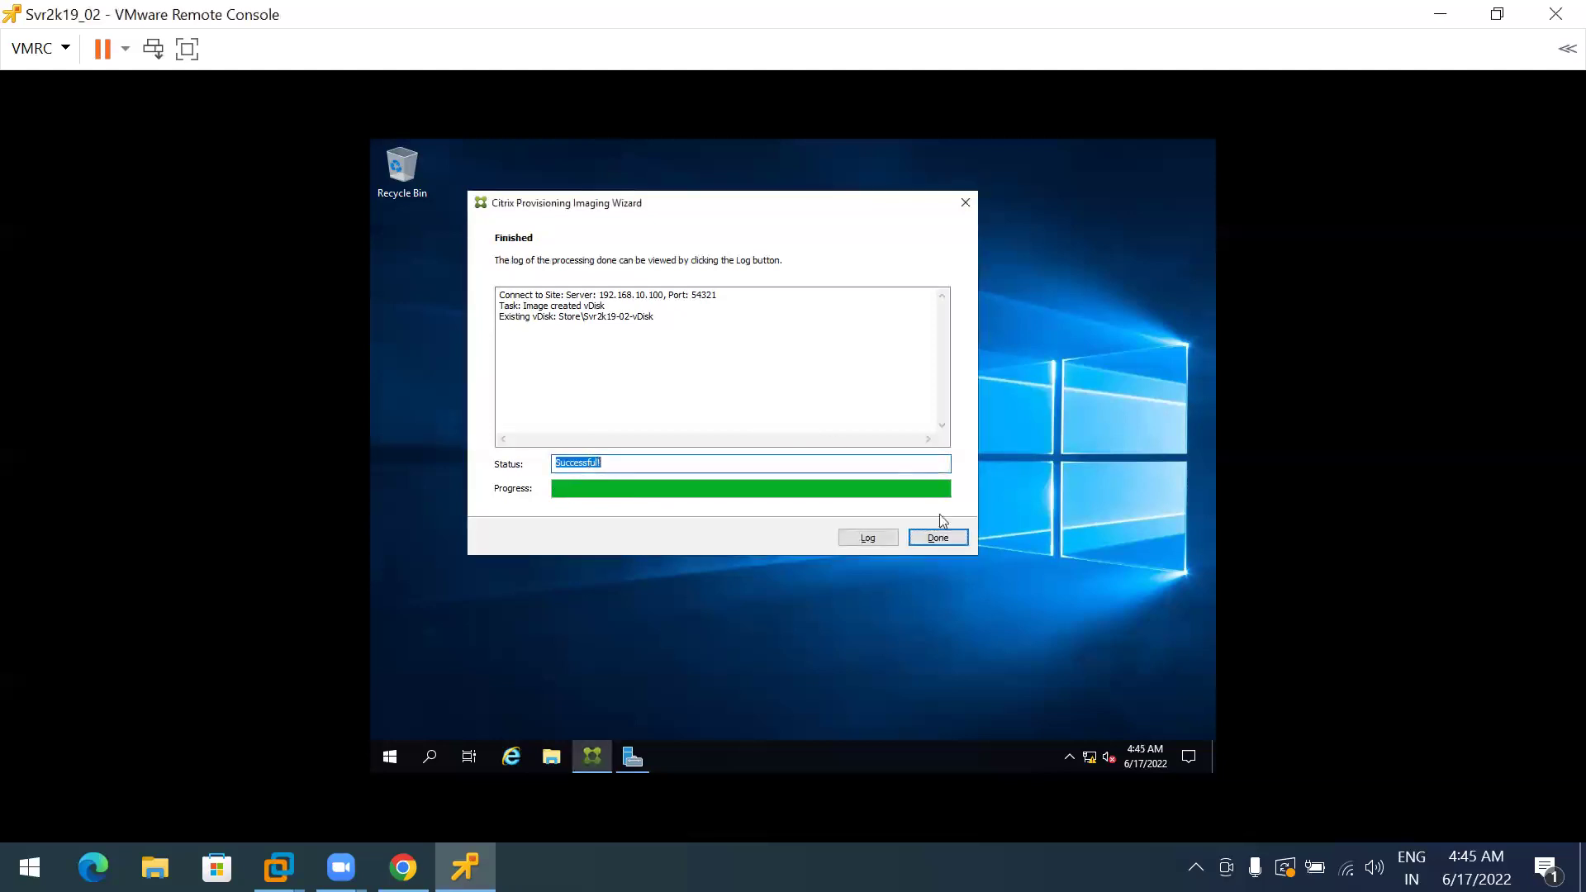
click(950, 543)
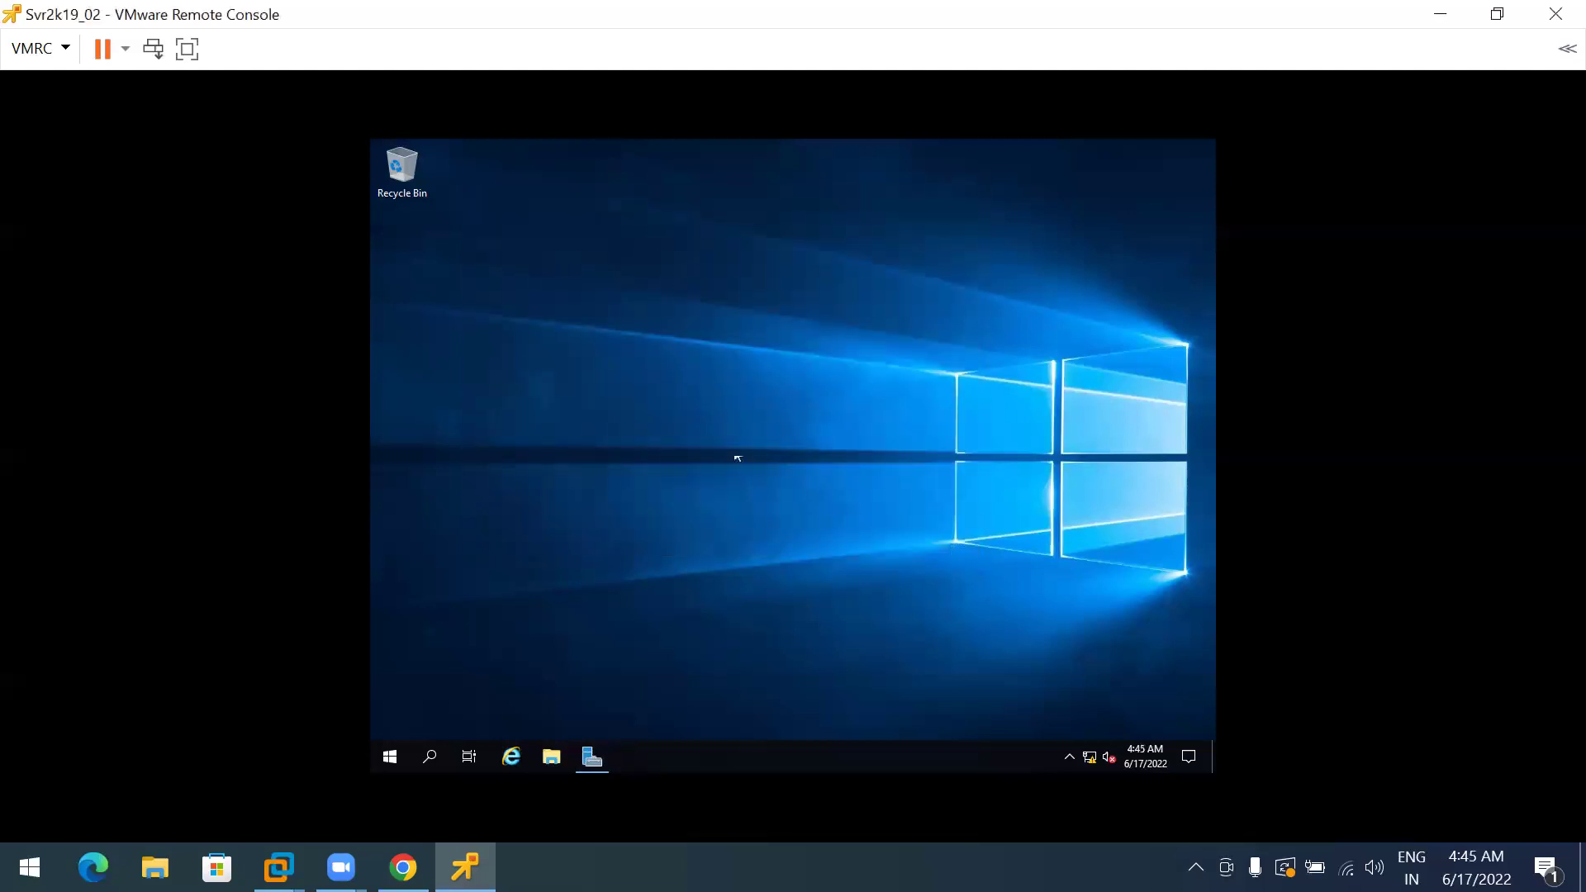
Reopen Virtual Disk Status from the VM's hidden tray icons and highlight the full virtual disk file name
click(1069, 755)
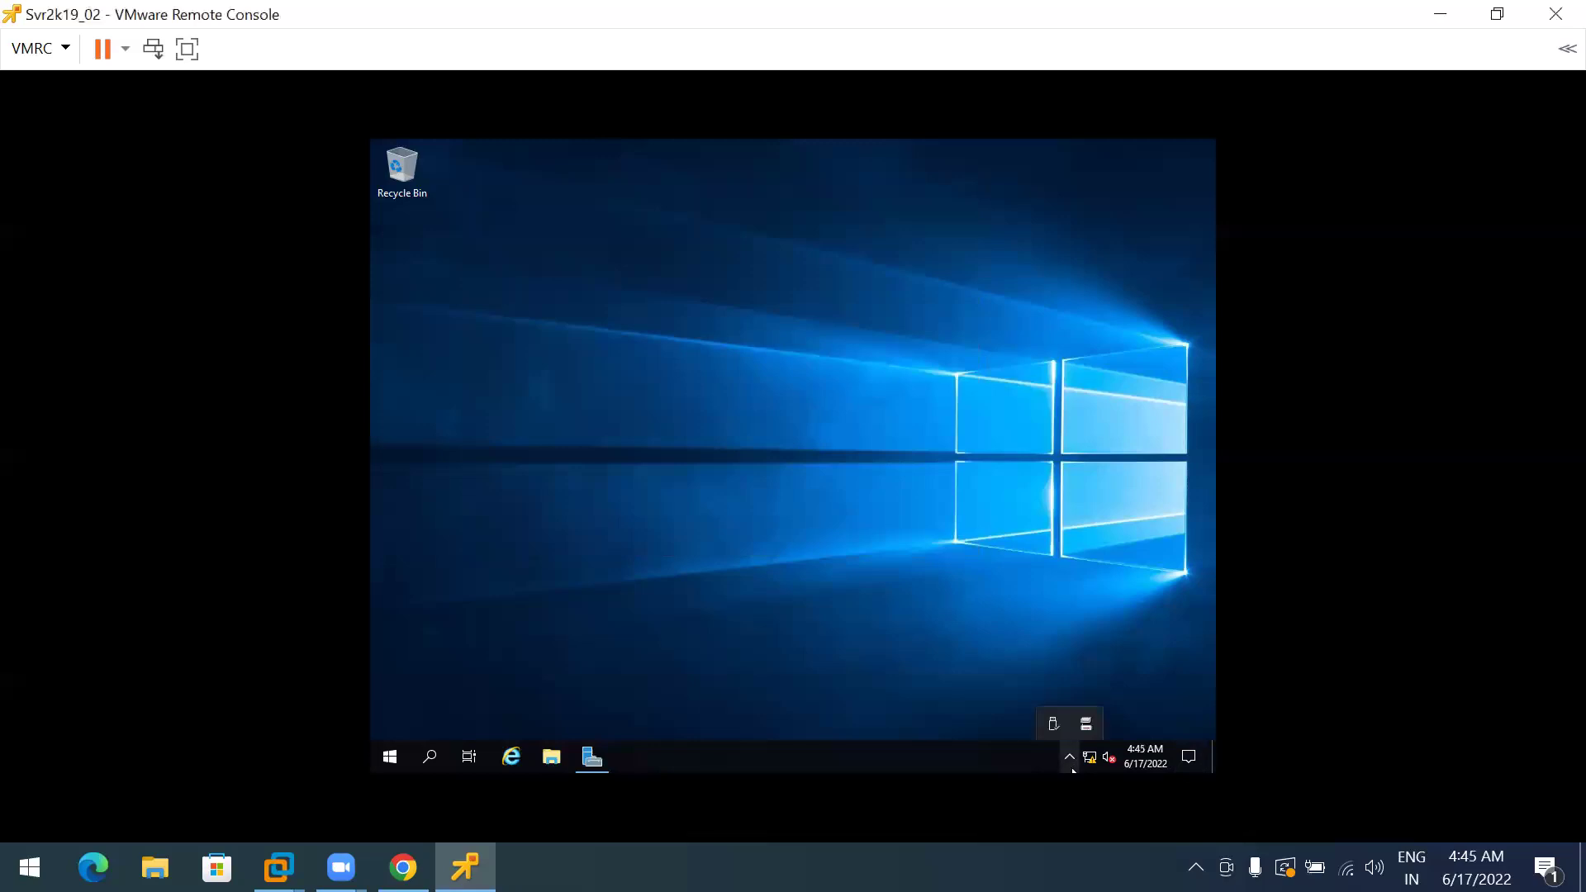
double_click(1085, 727)
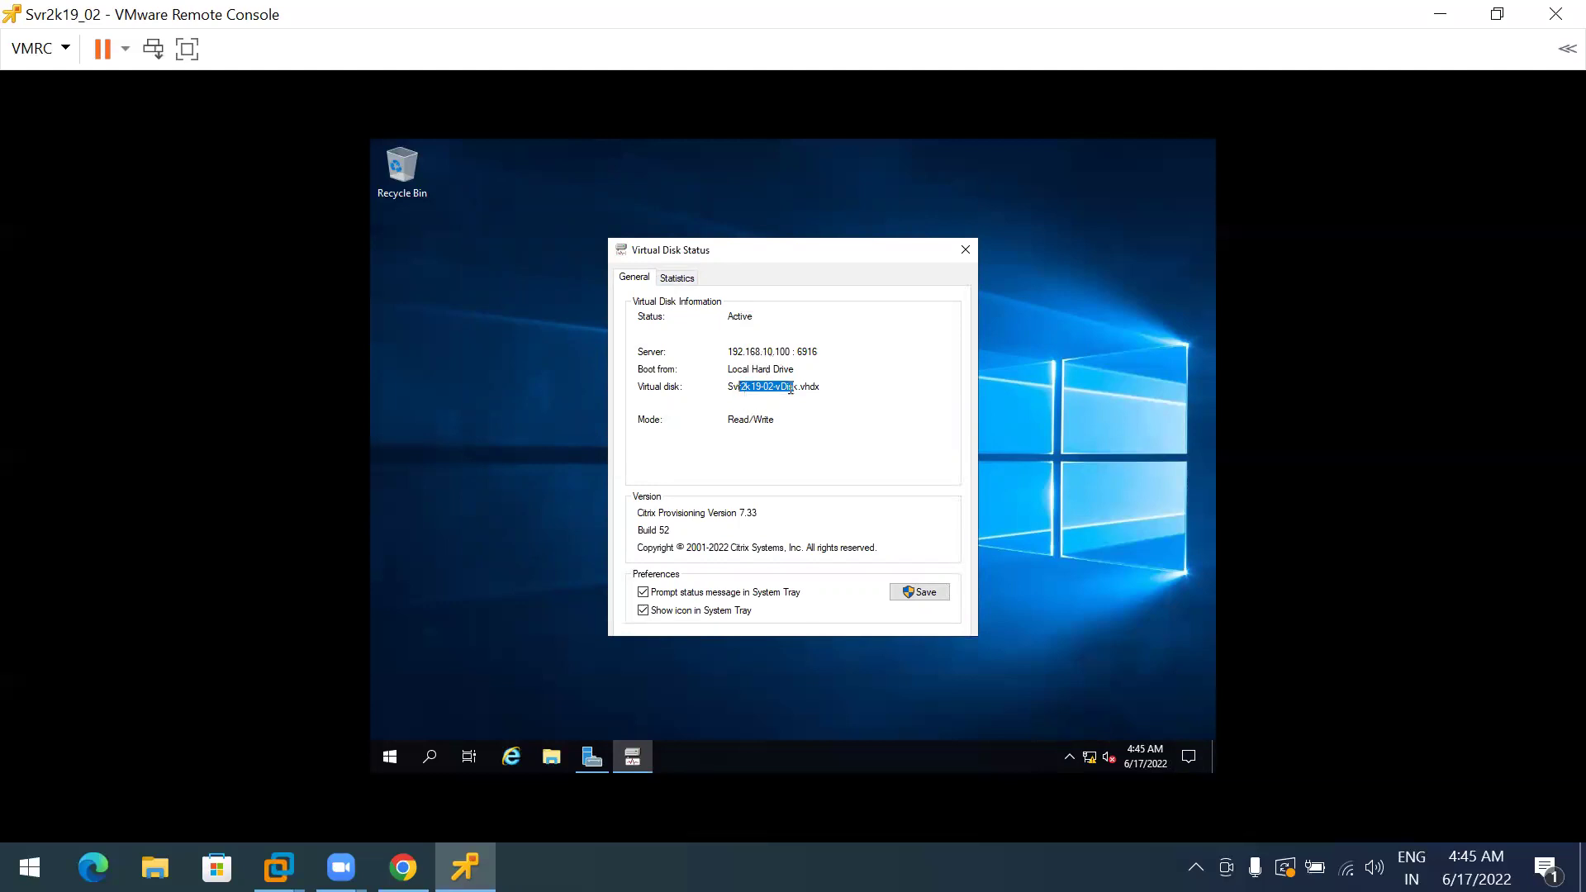
drag(819, 388, 709, 384)
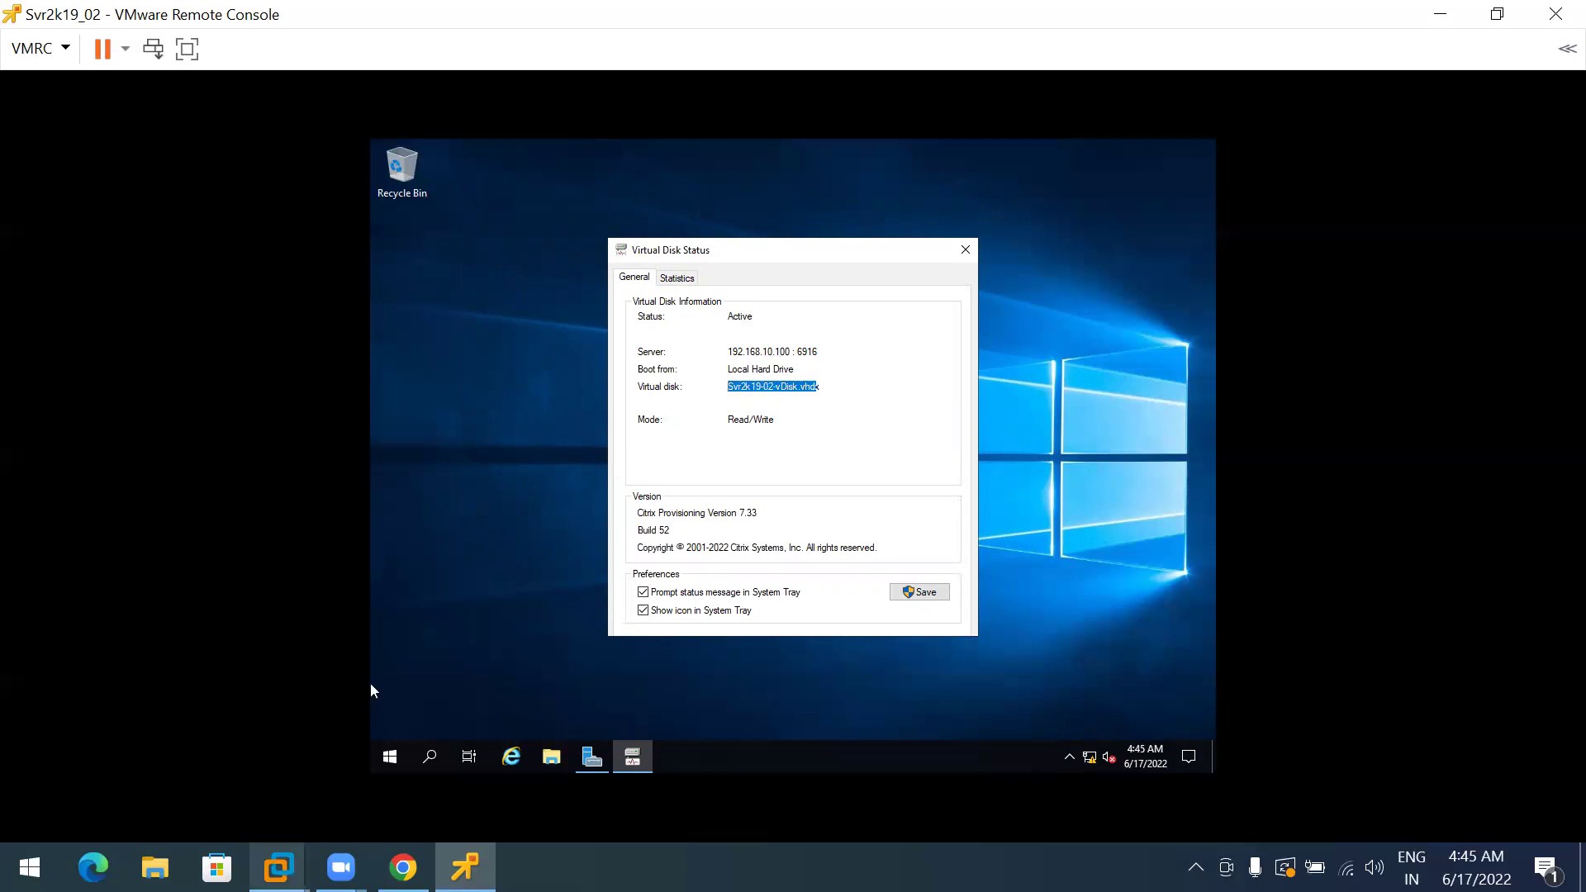
Switch to the DC machine, check the C: drive's space and reopen C:\Store to inspect the imaged Svr2k19-02-vDisk file
mouse_move(279, 868)
click(102, 641)
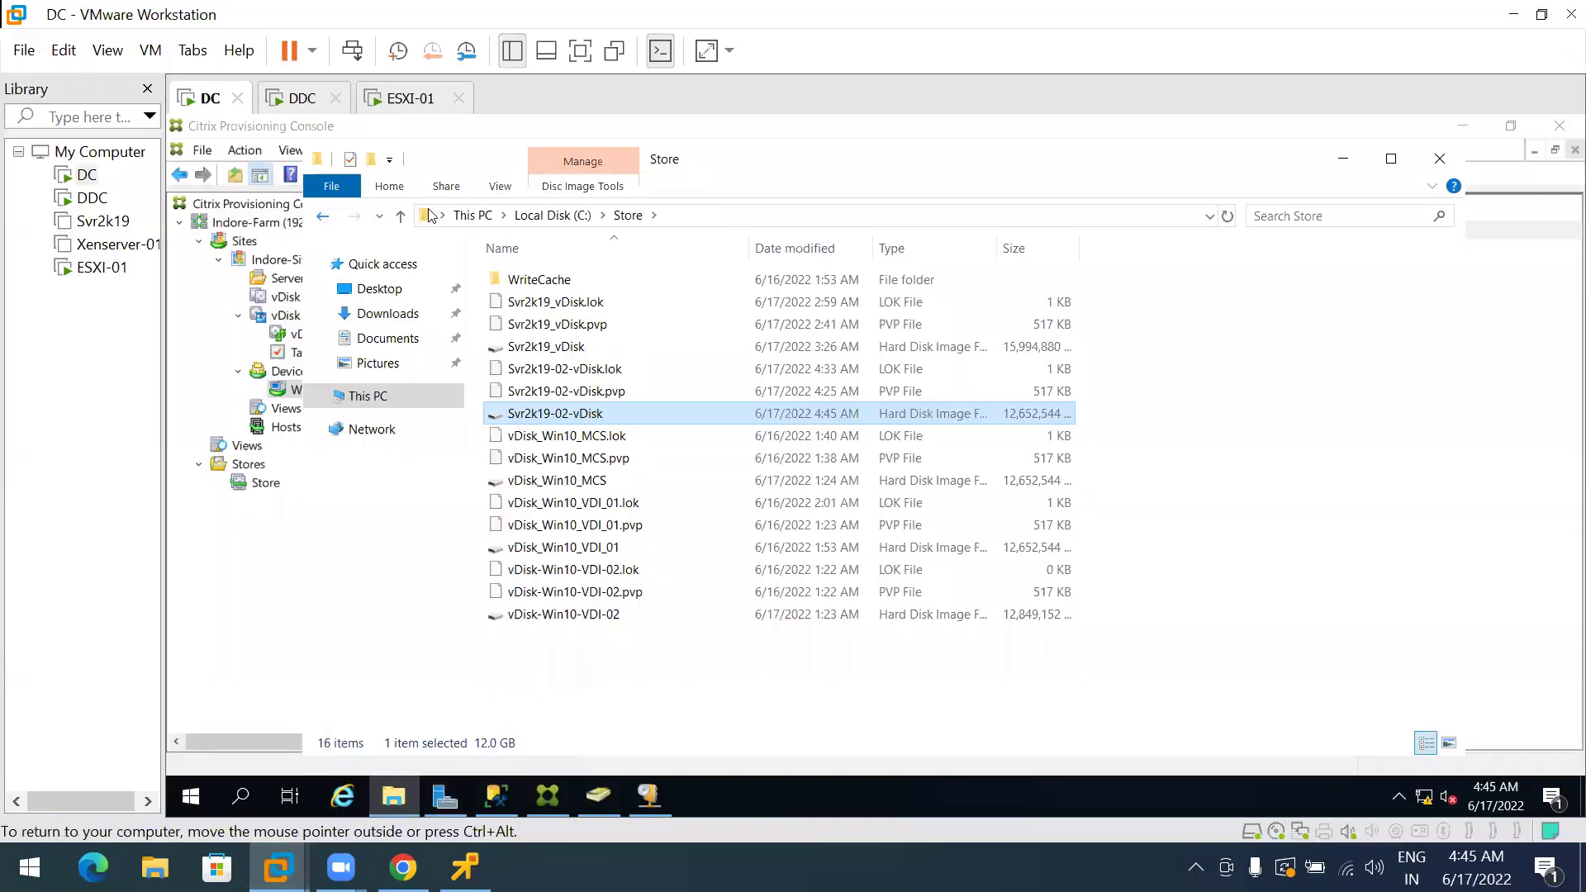
click(391, 398)
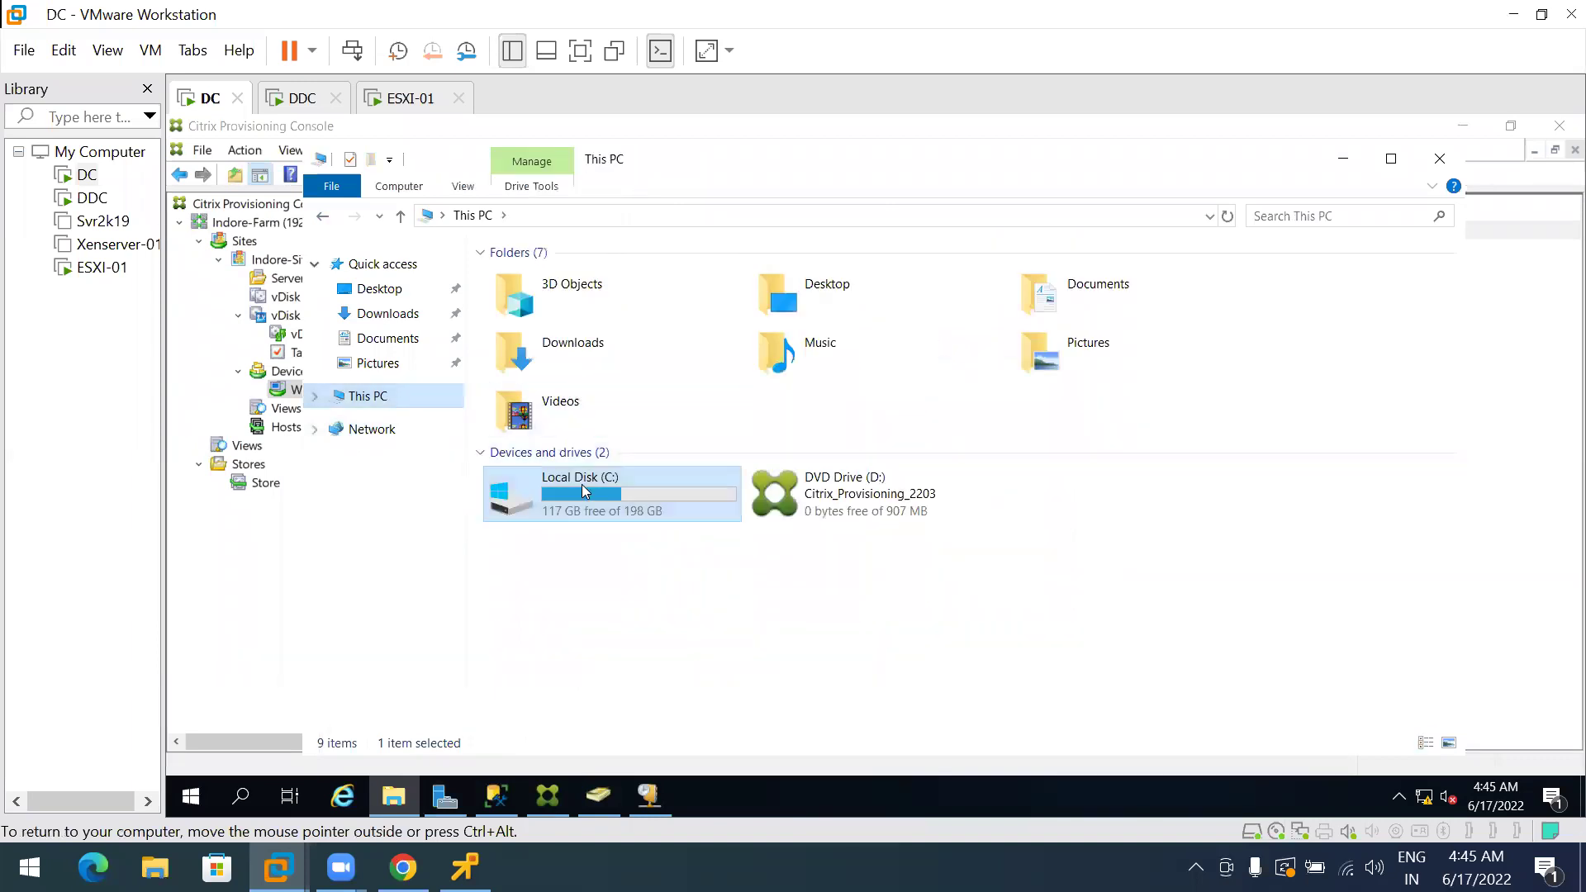
double_click(583, 489)
double_click(524, 347)
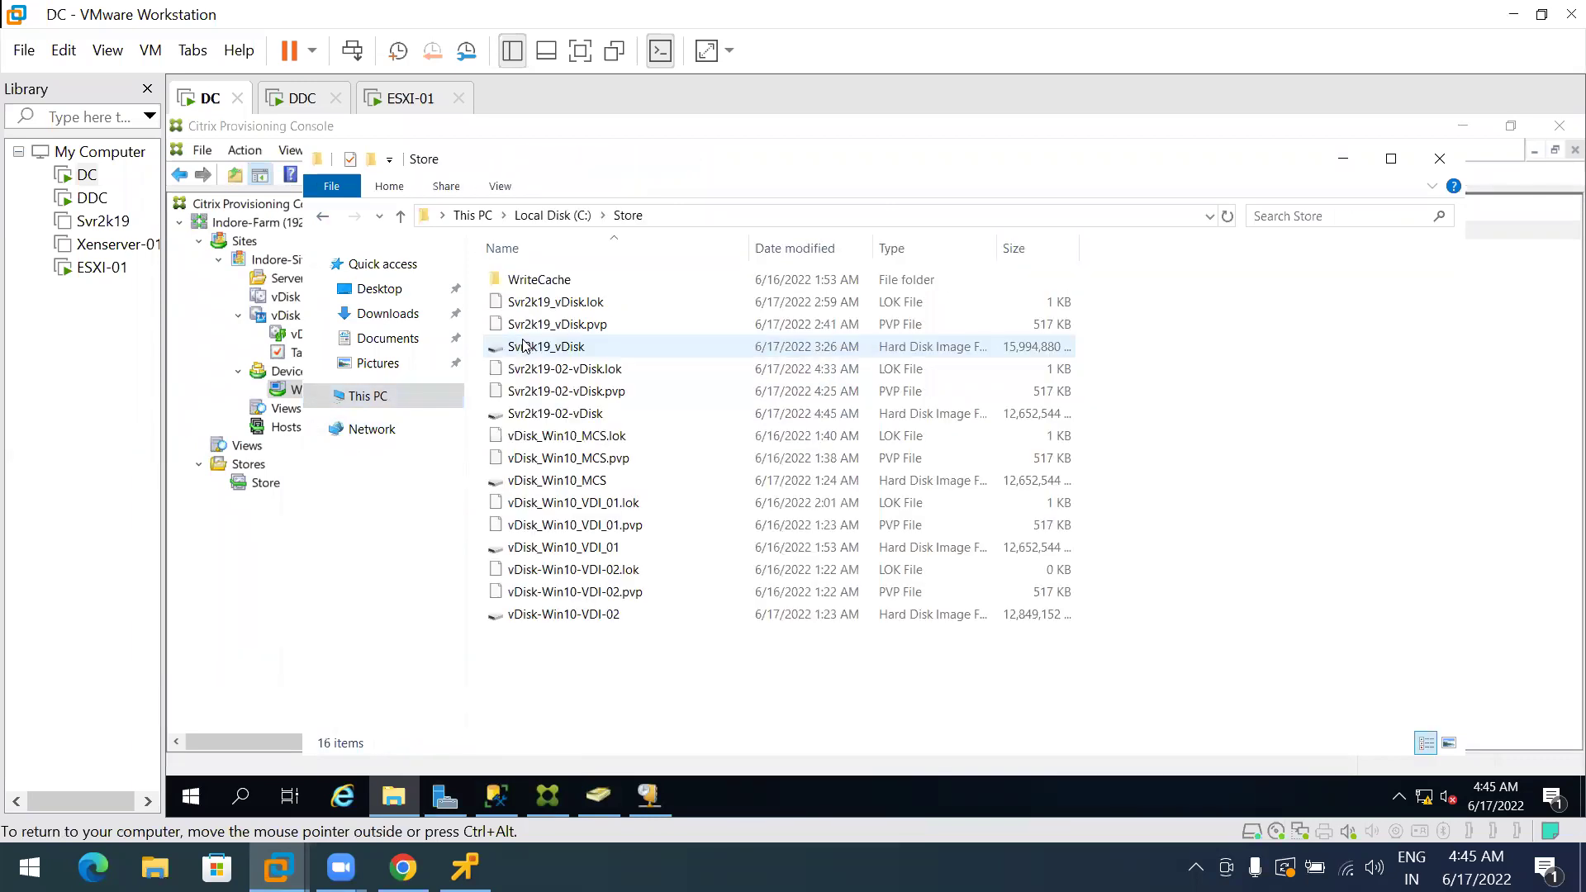
Switch to the Svr2k19_02 remote console, close Virtual Disk Status and restart Windows with the reason Other (Unplanned)
click(465, 868)
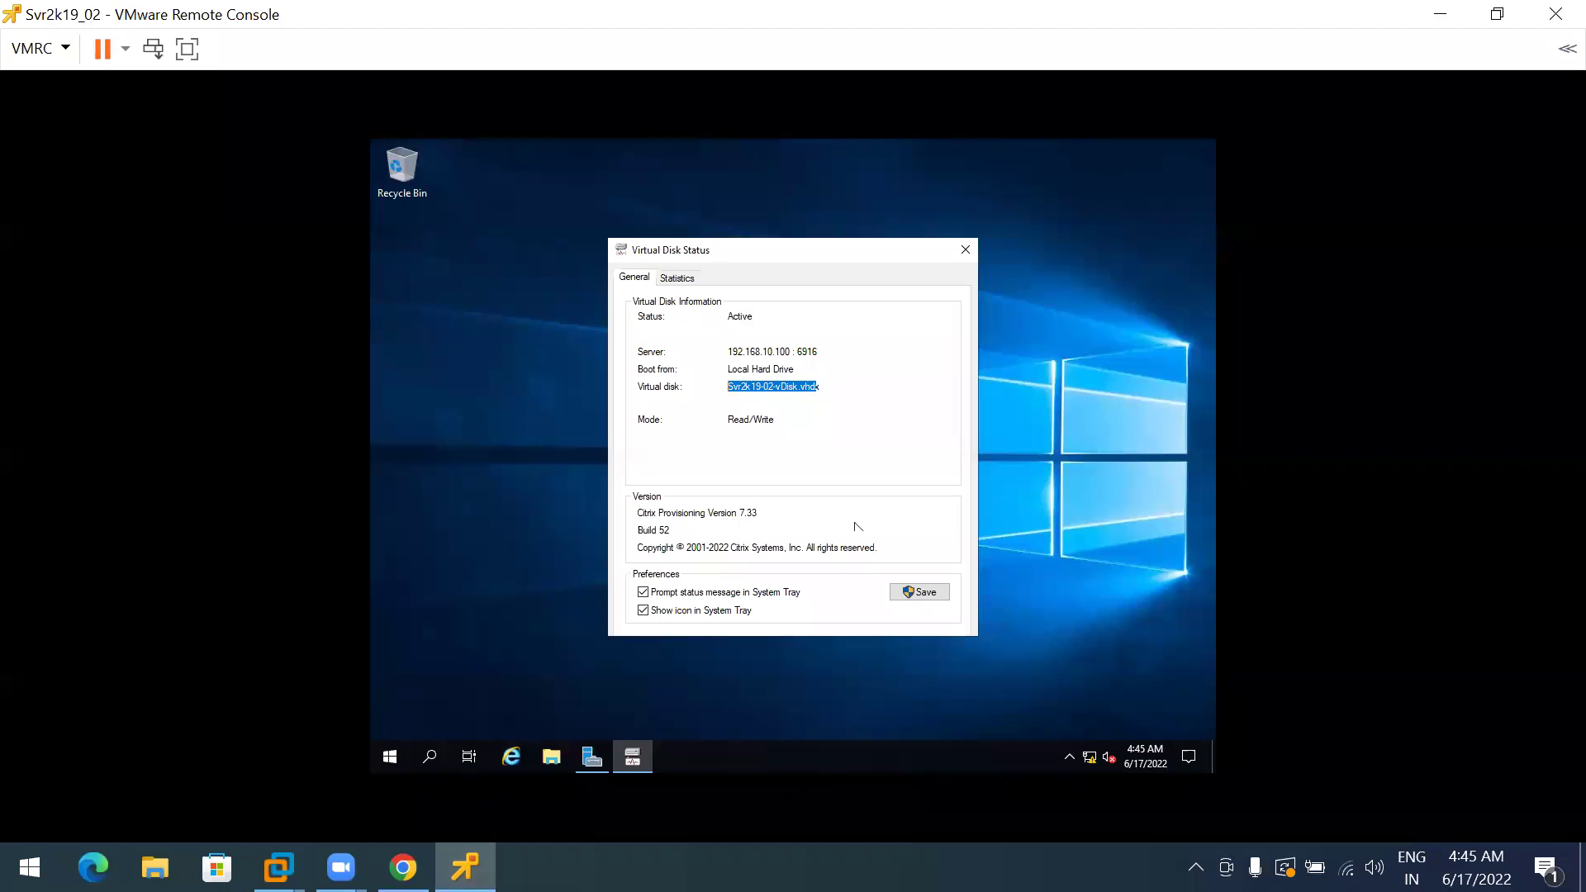
click(964, 251)
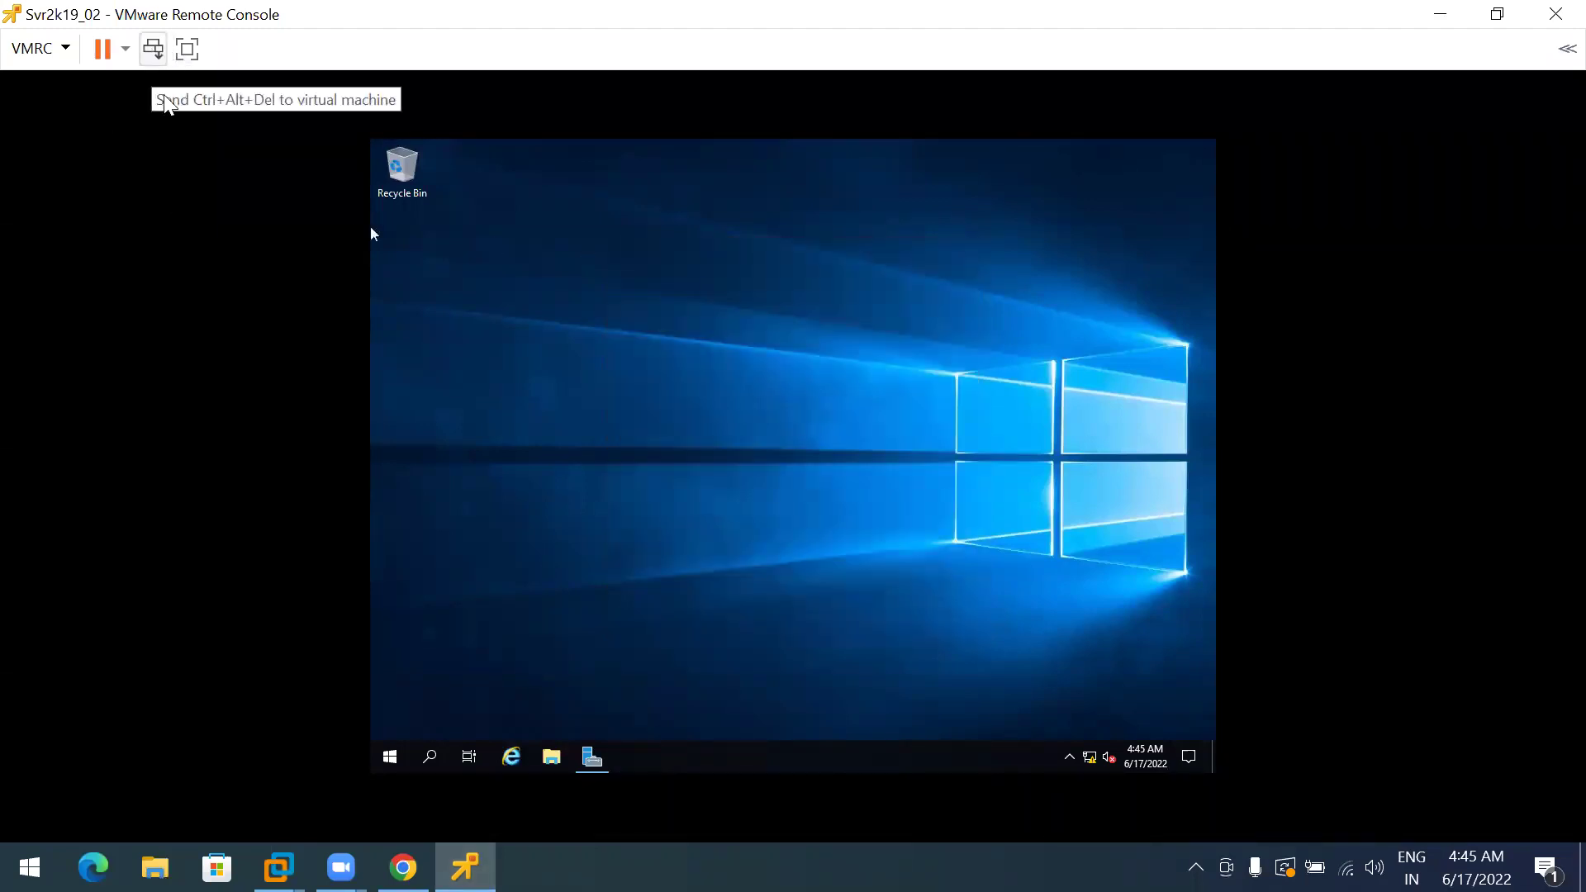
click(390, 757)
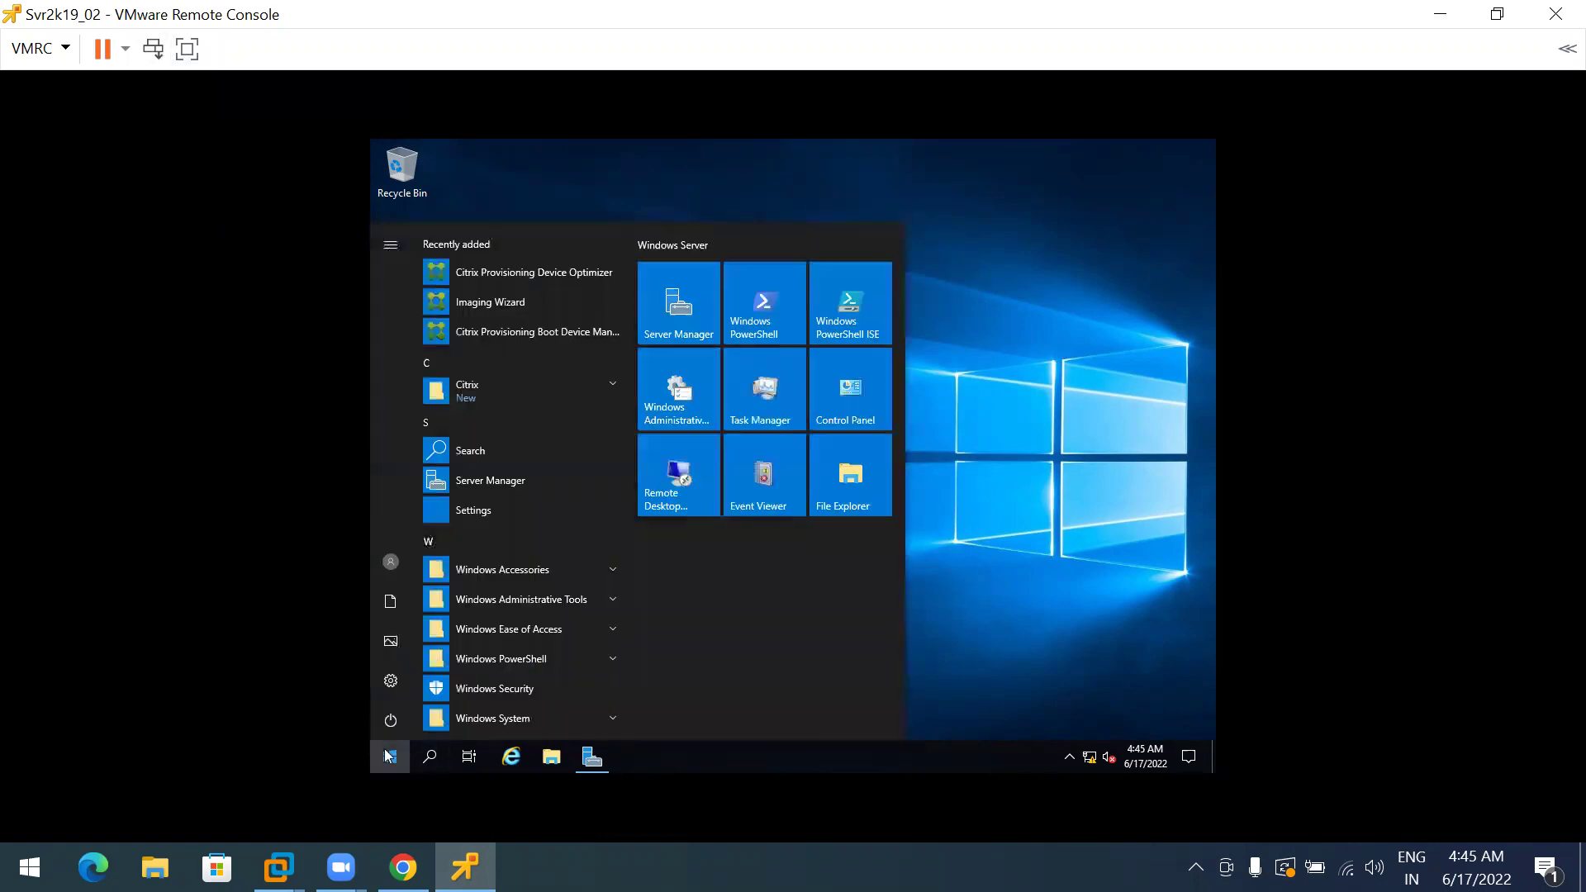
click(392, 720)
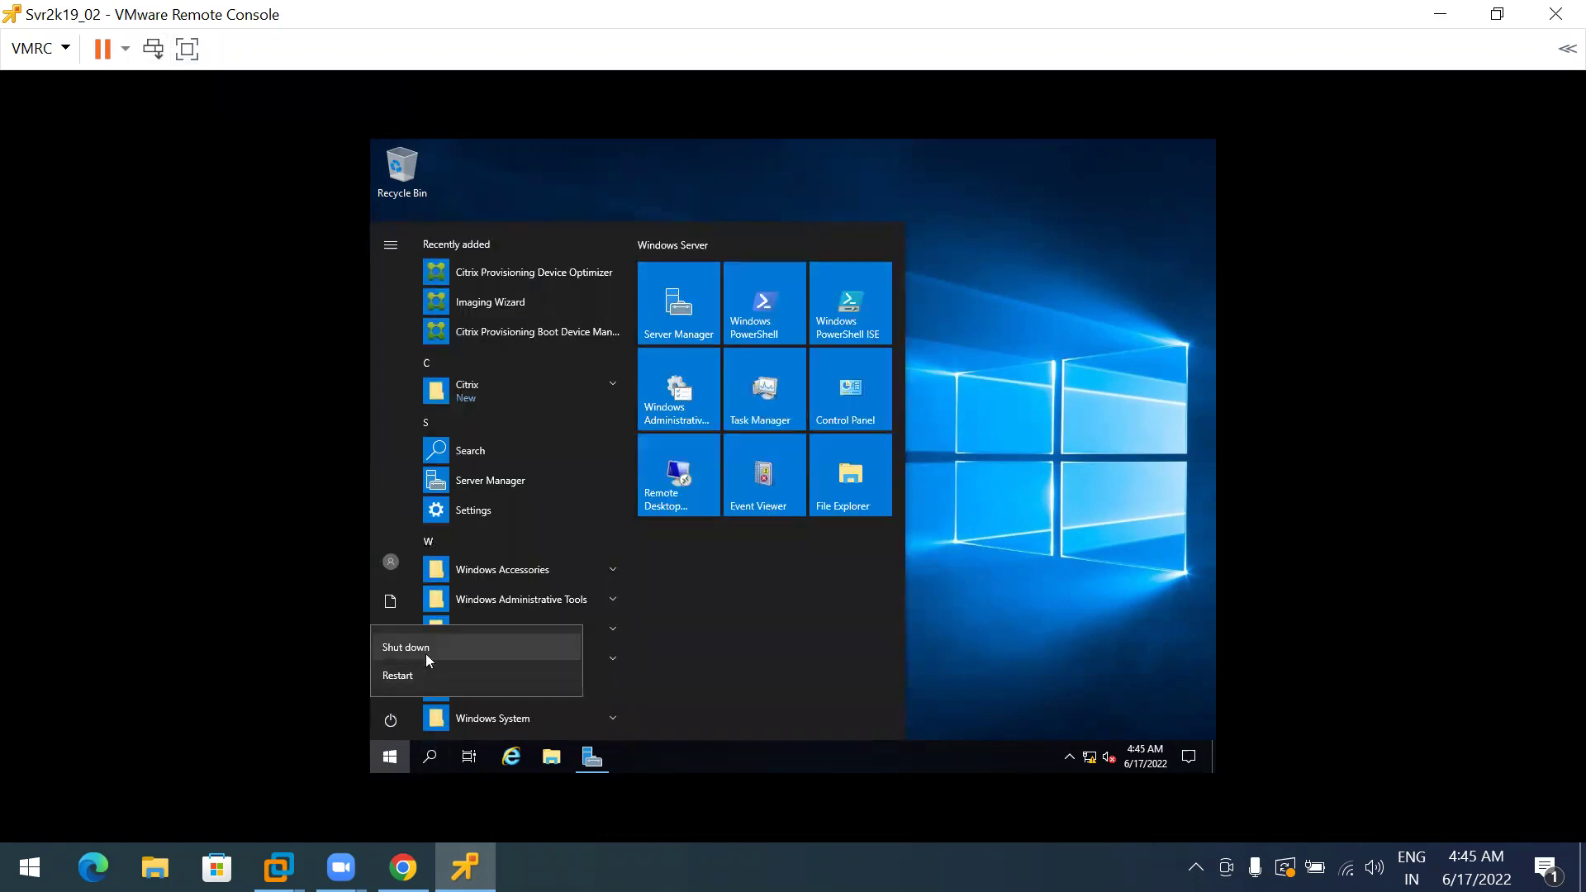
click(424, 674)
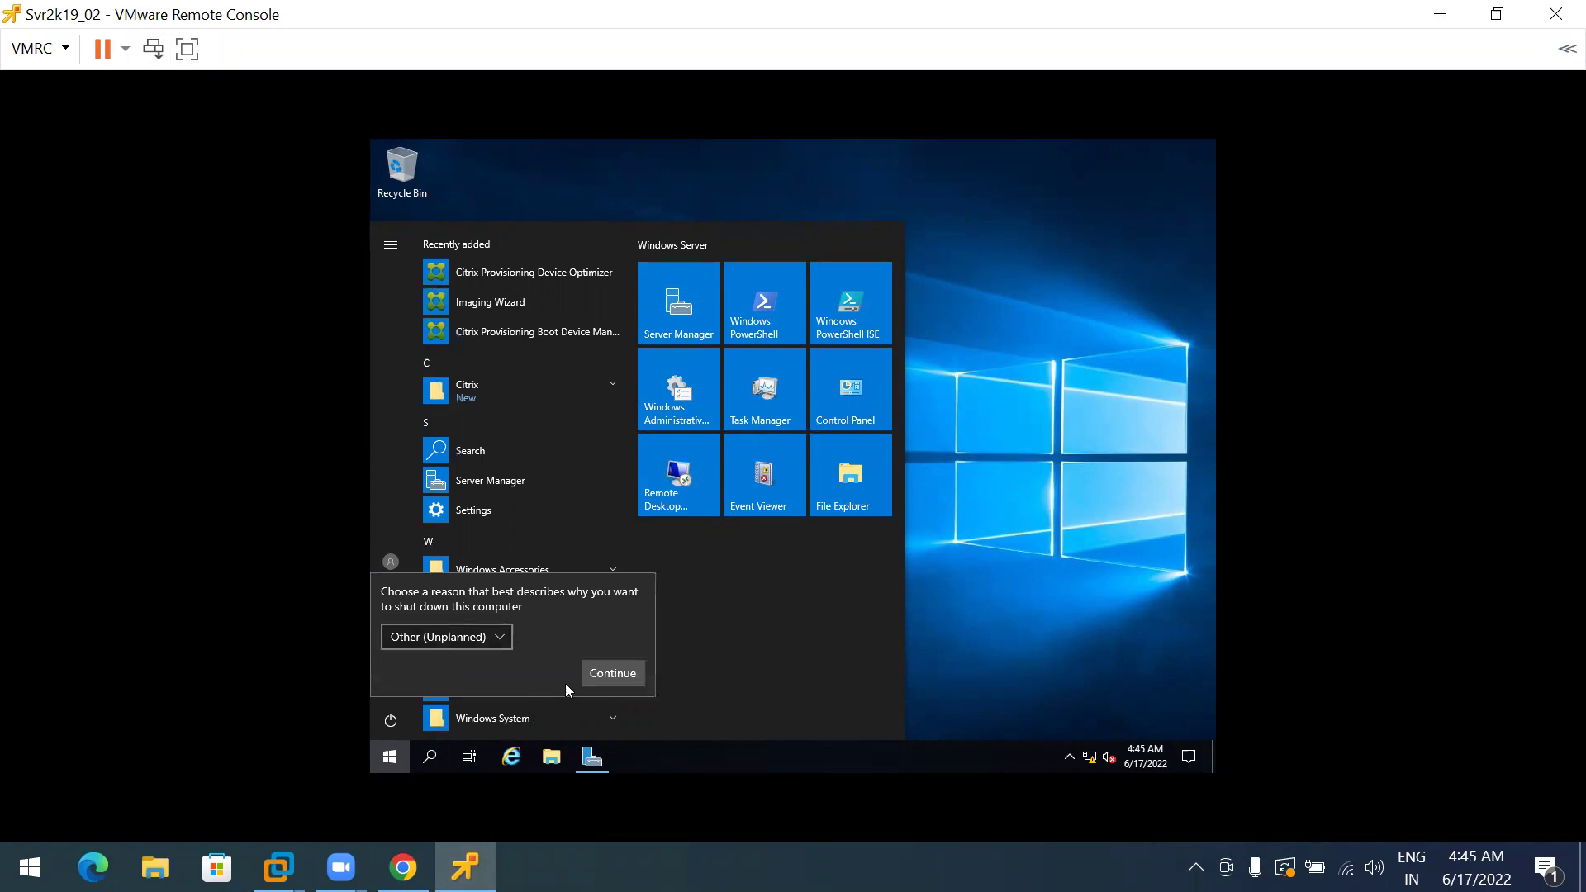
click(597, 678)
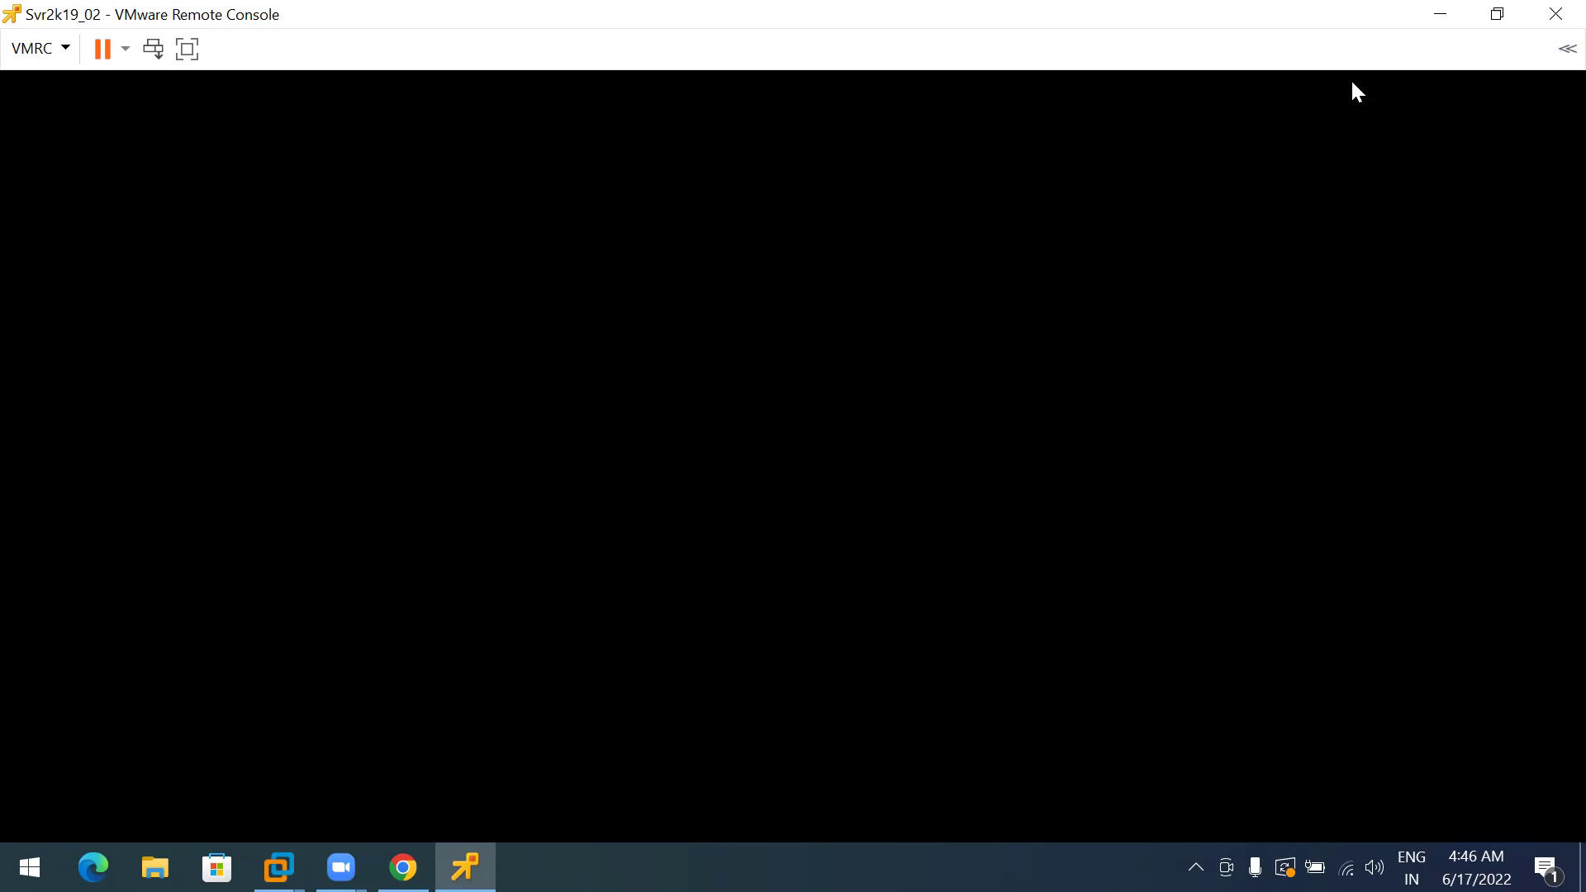
Close Svr2k19_02's VMware Remote Console window and its browser console in the ESXi web client
click(1440, 14)
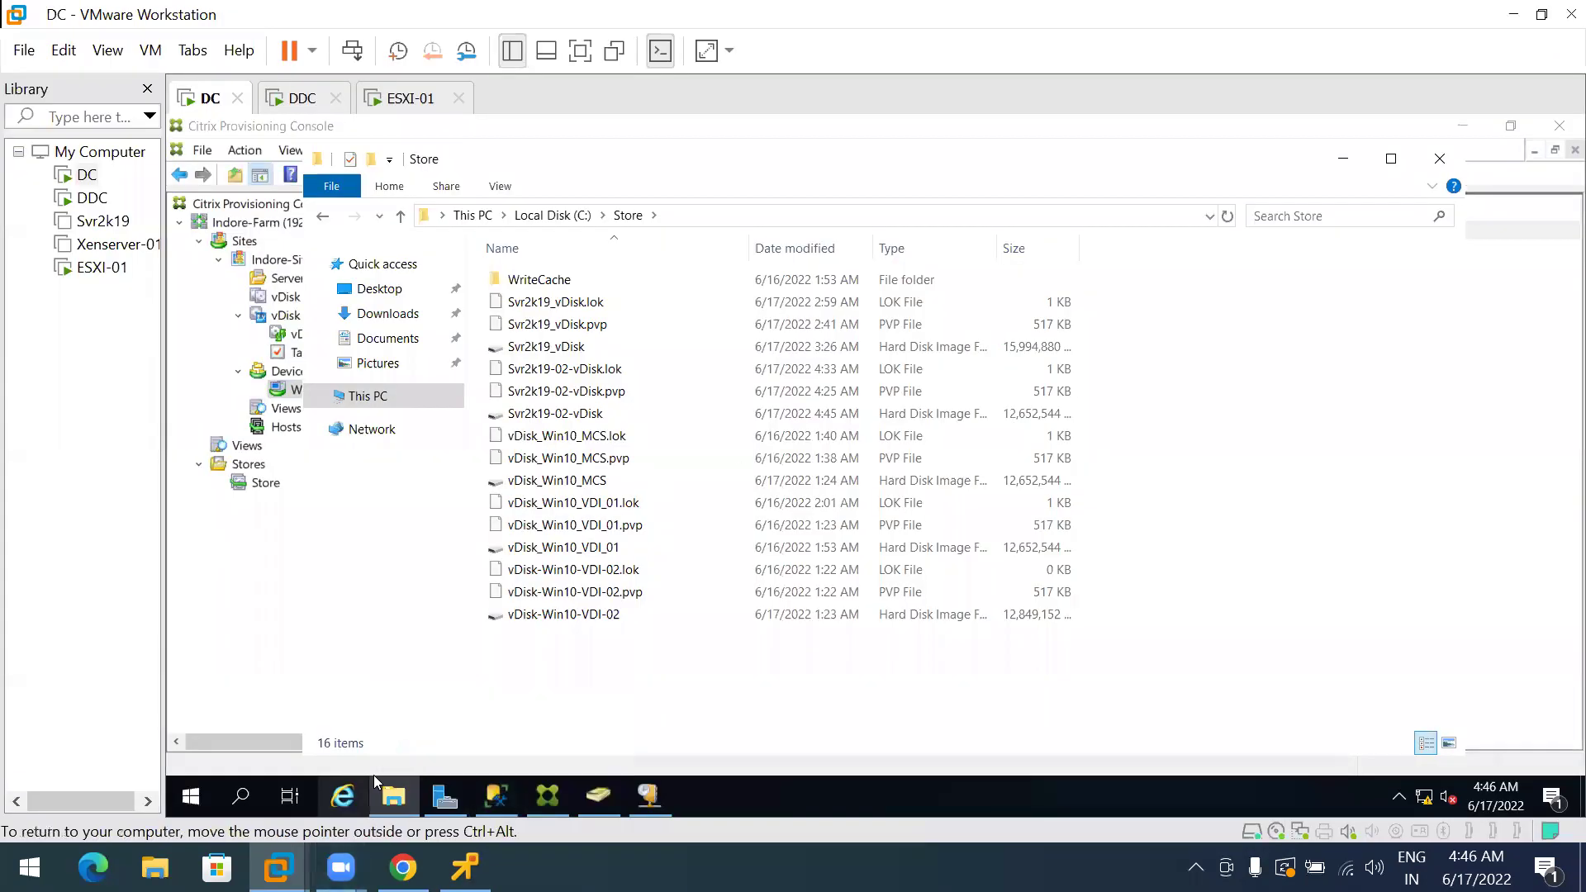
click(403, 868)
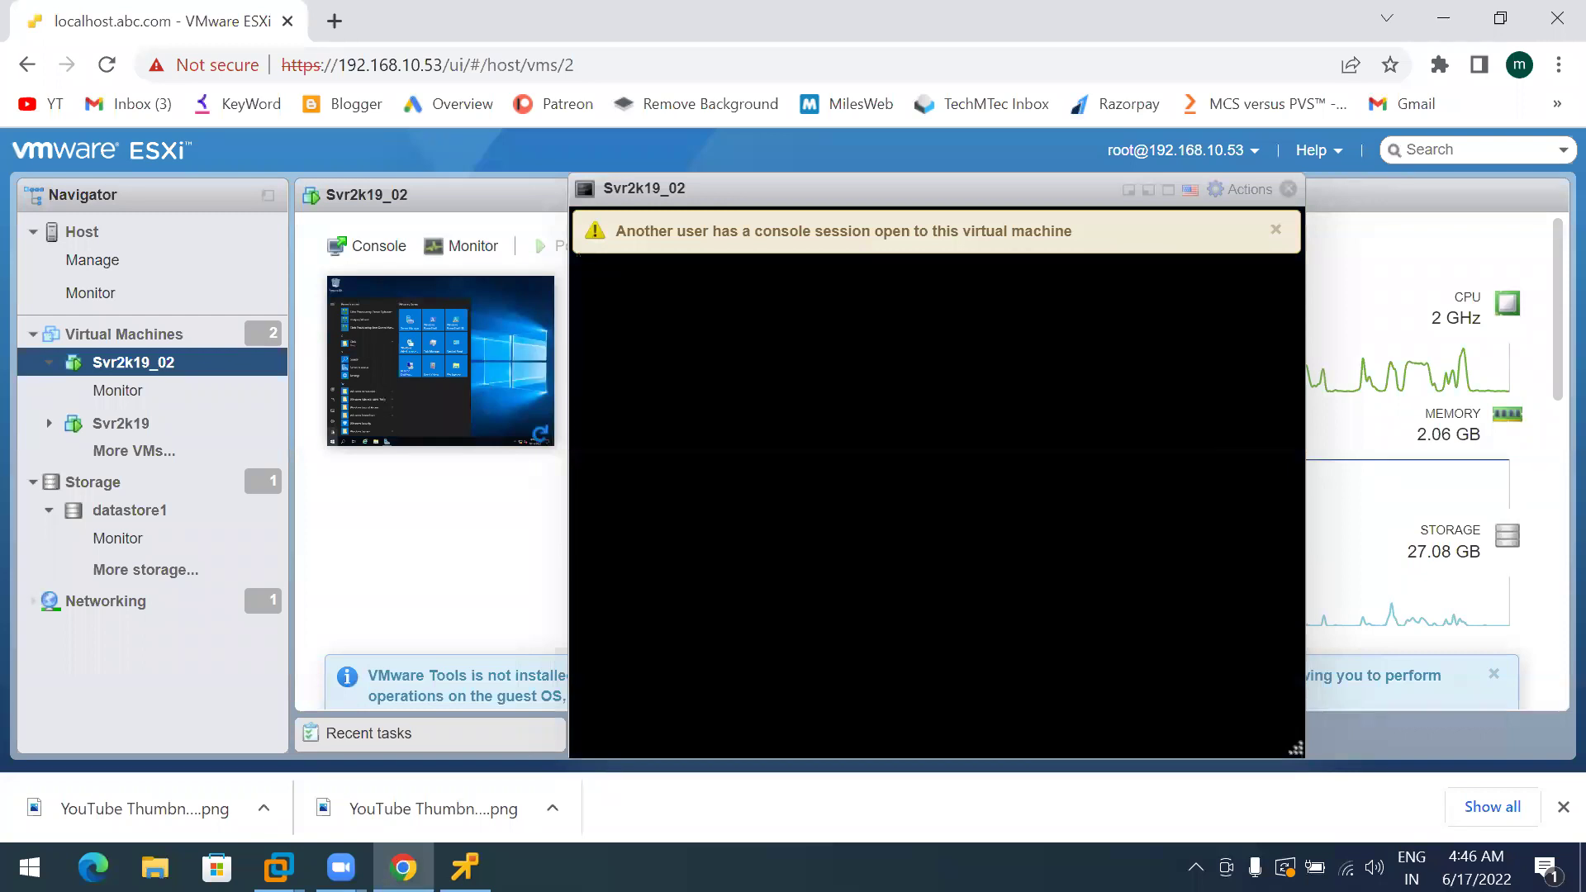
drag(1294, 748, 1287, 753)
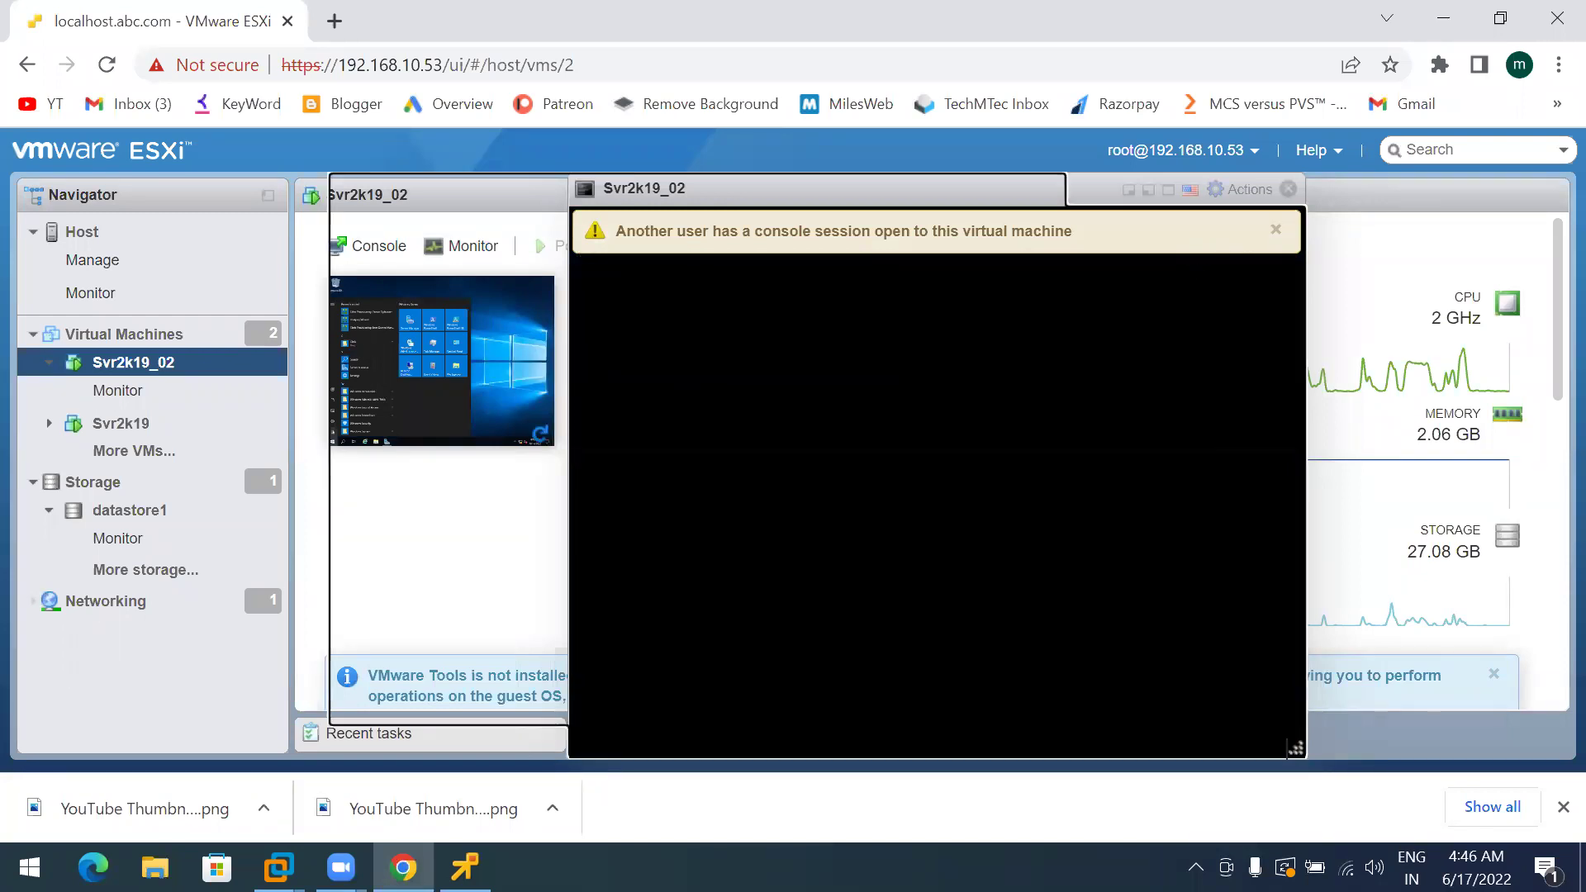
click(1276, 229)
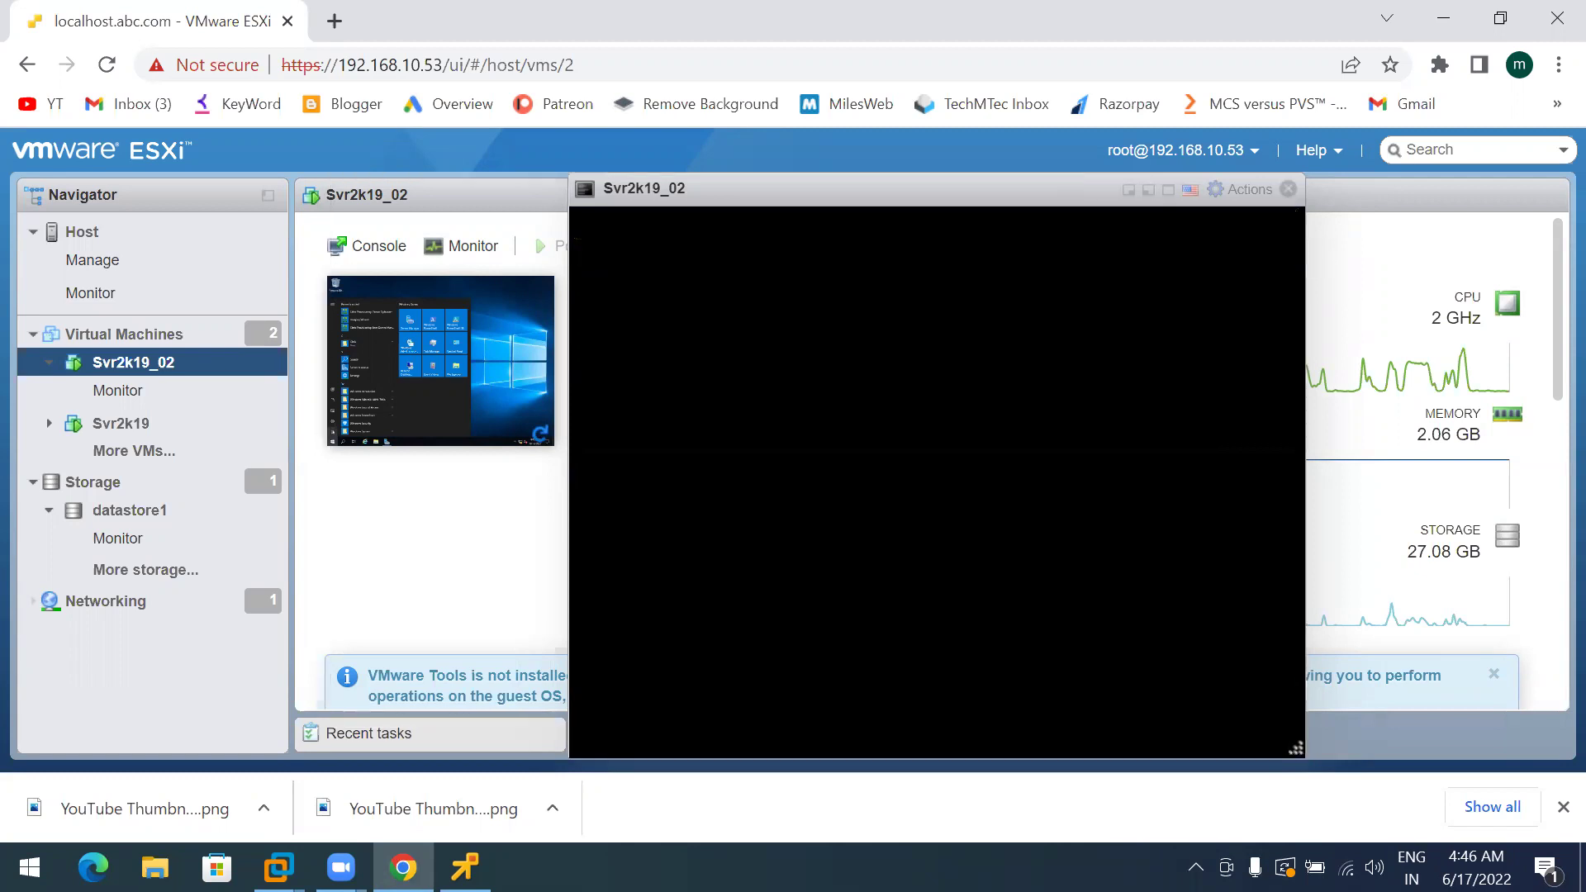
drag(1296, 749, 1296, 749)
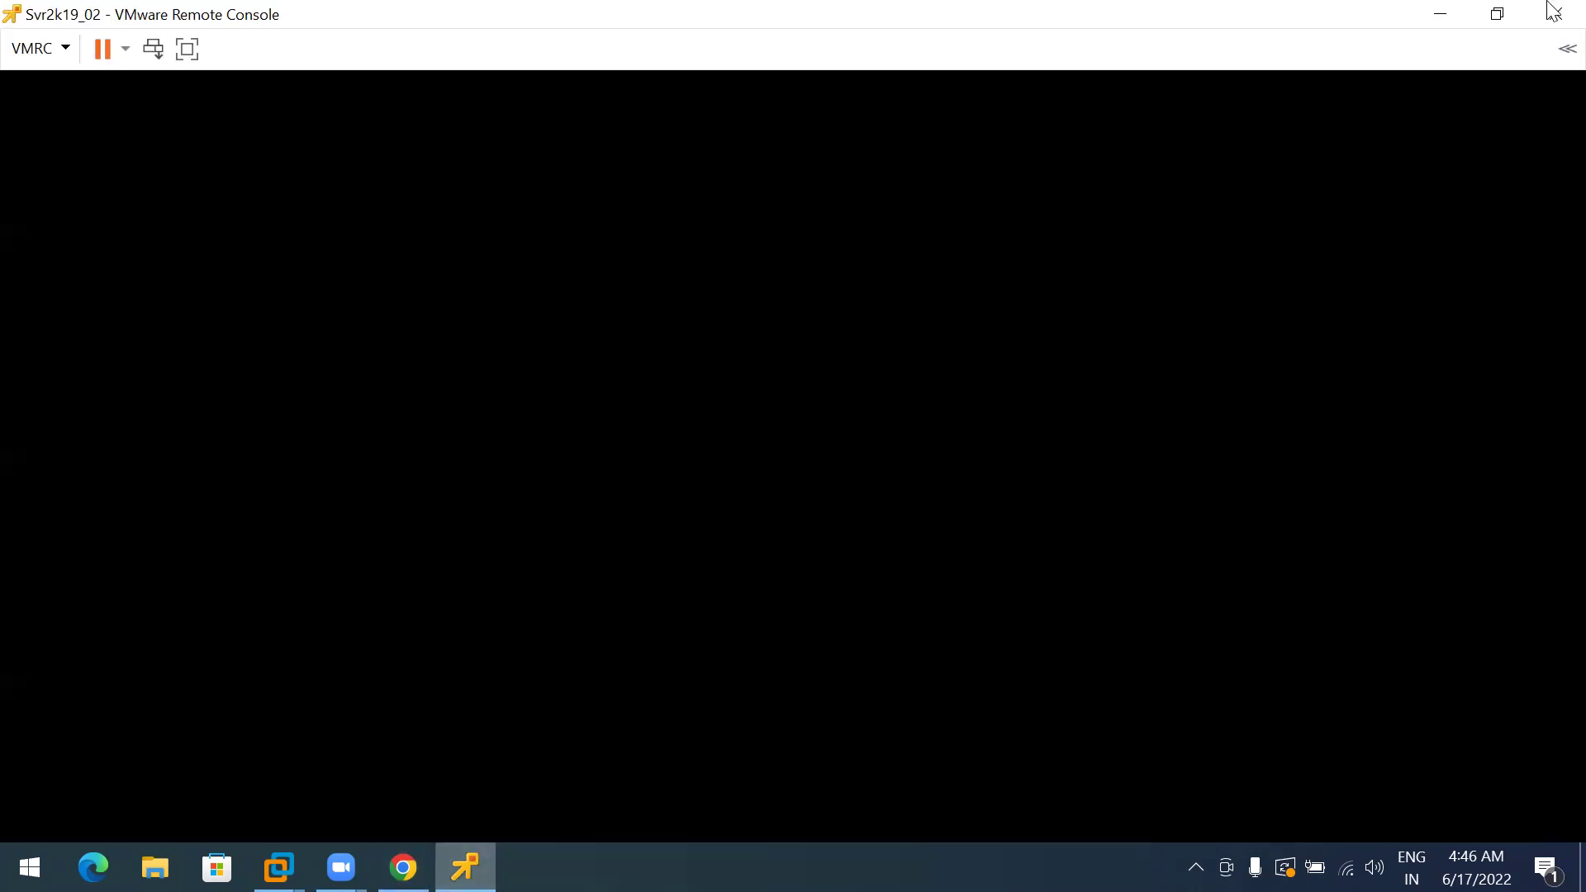
click(1553, 11)
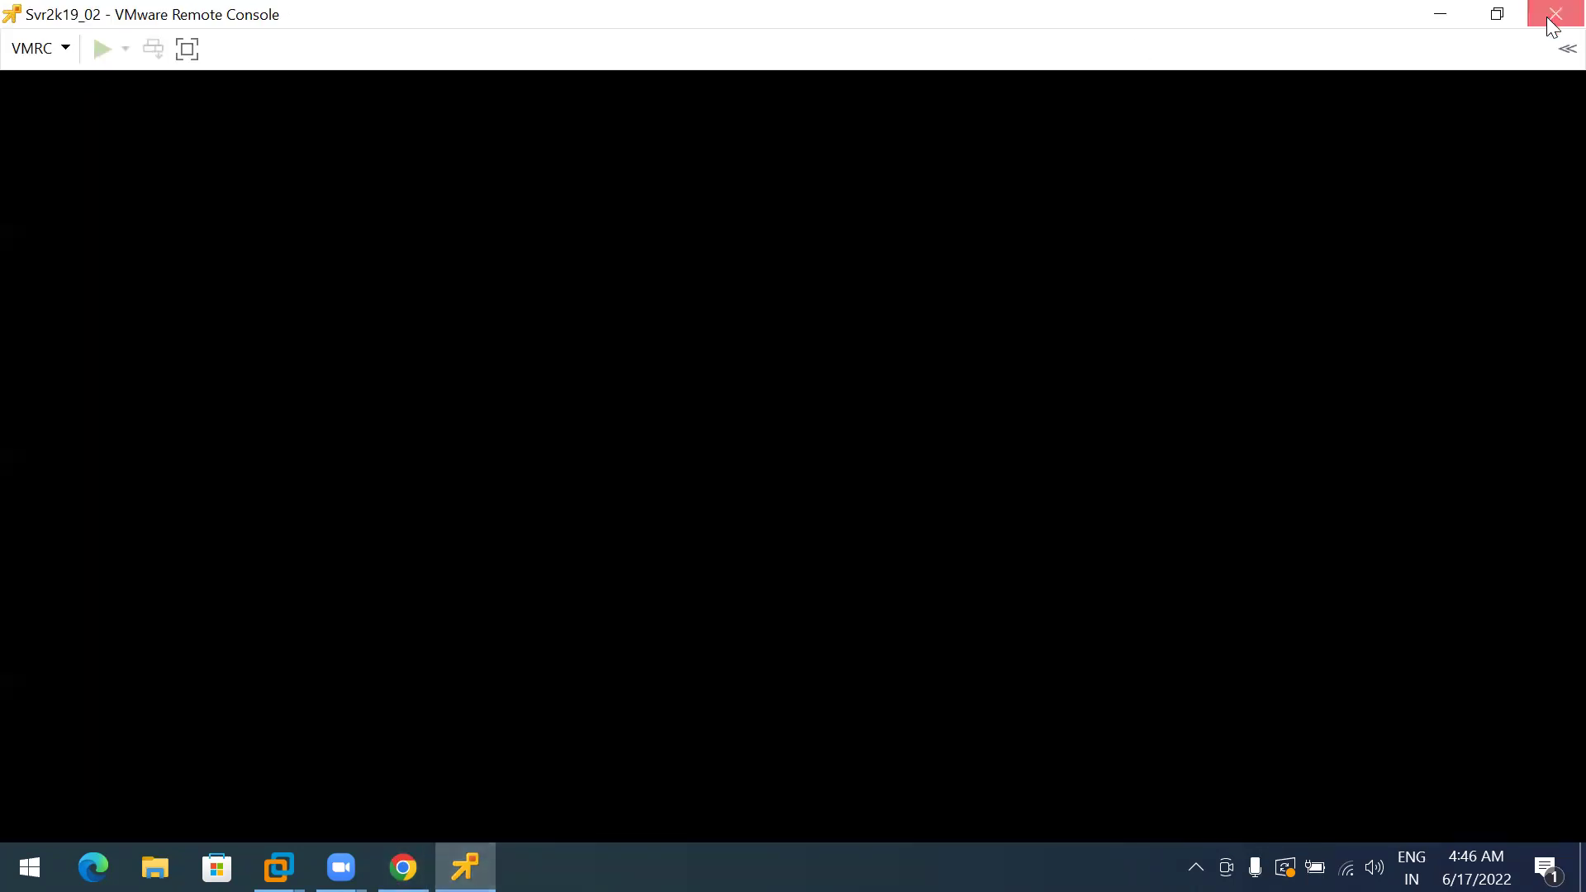
click(1287, 190)
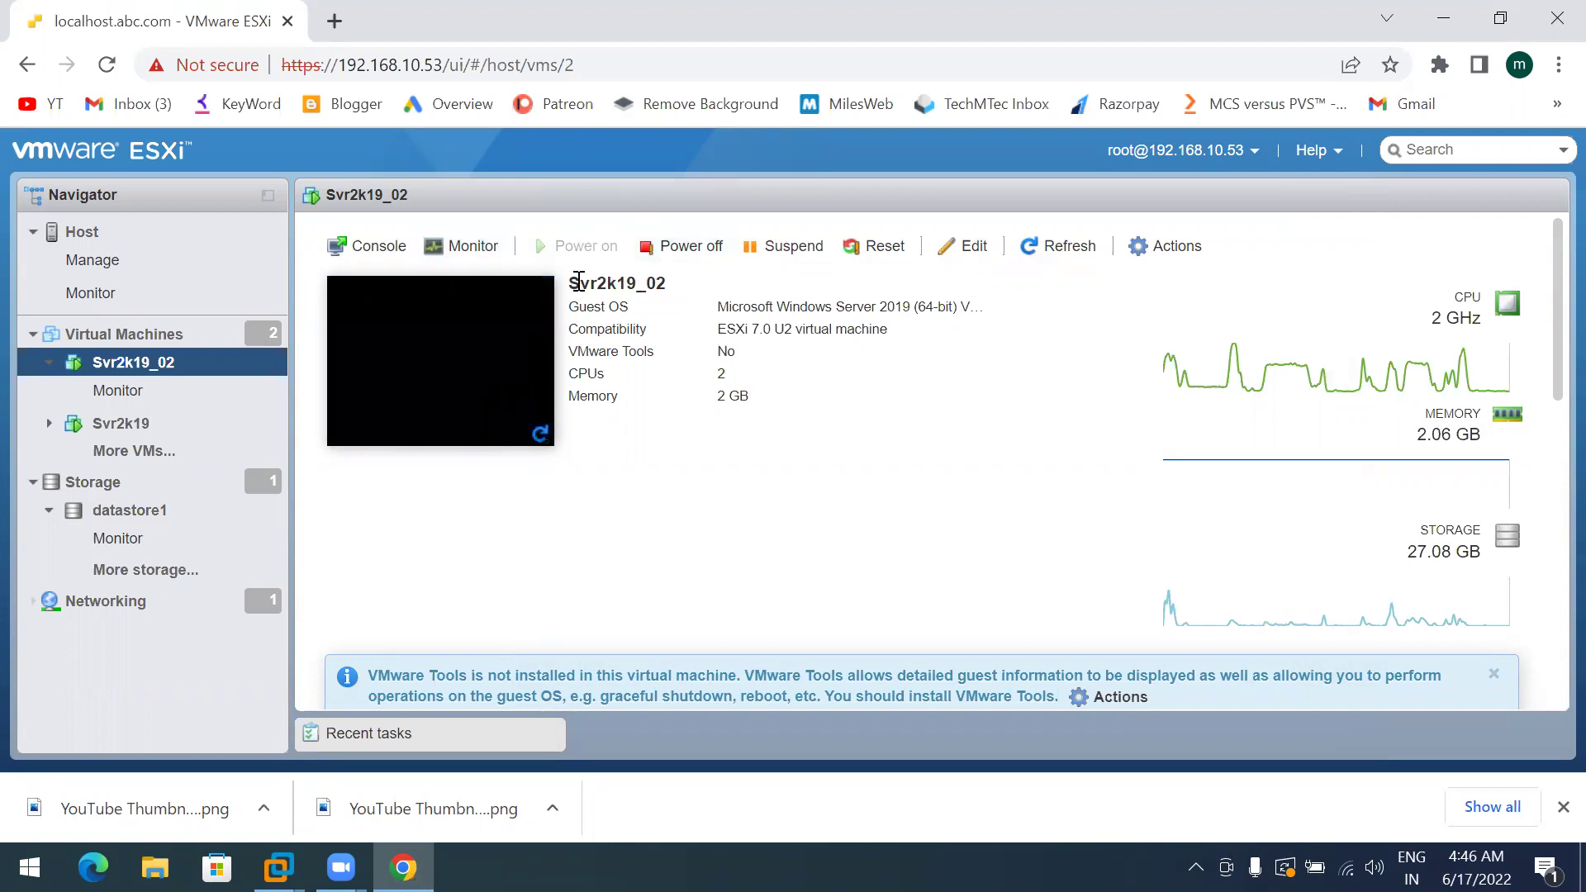
Reopen Svr2k19_02's browser console in ESXi, launch VMware Remote Console from it and maximize the window
click(533, 428)
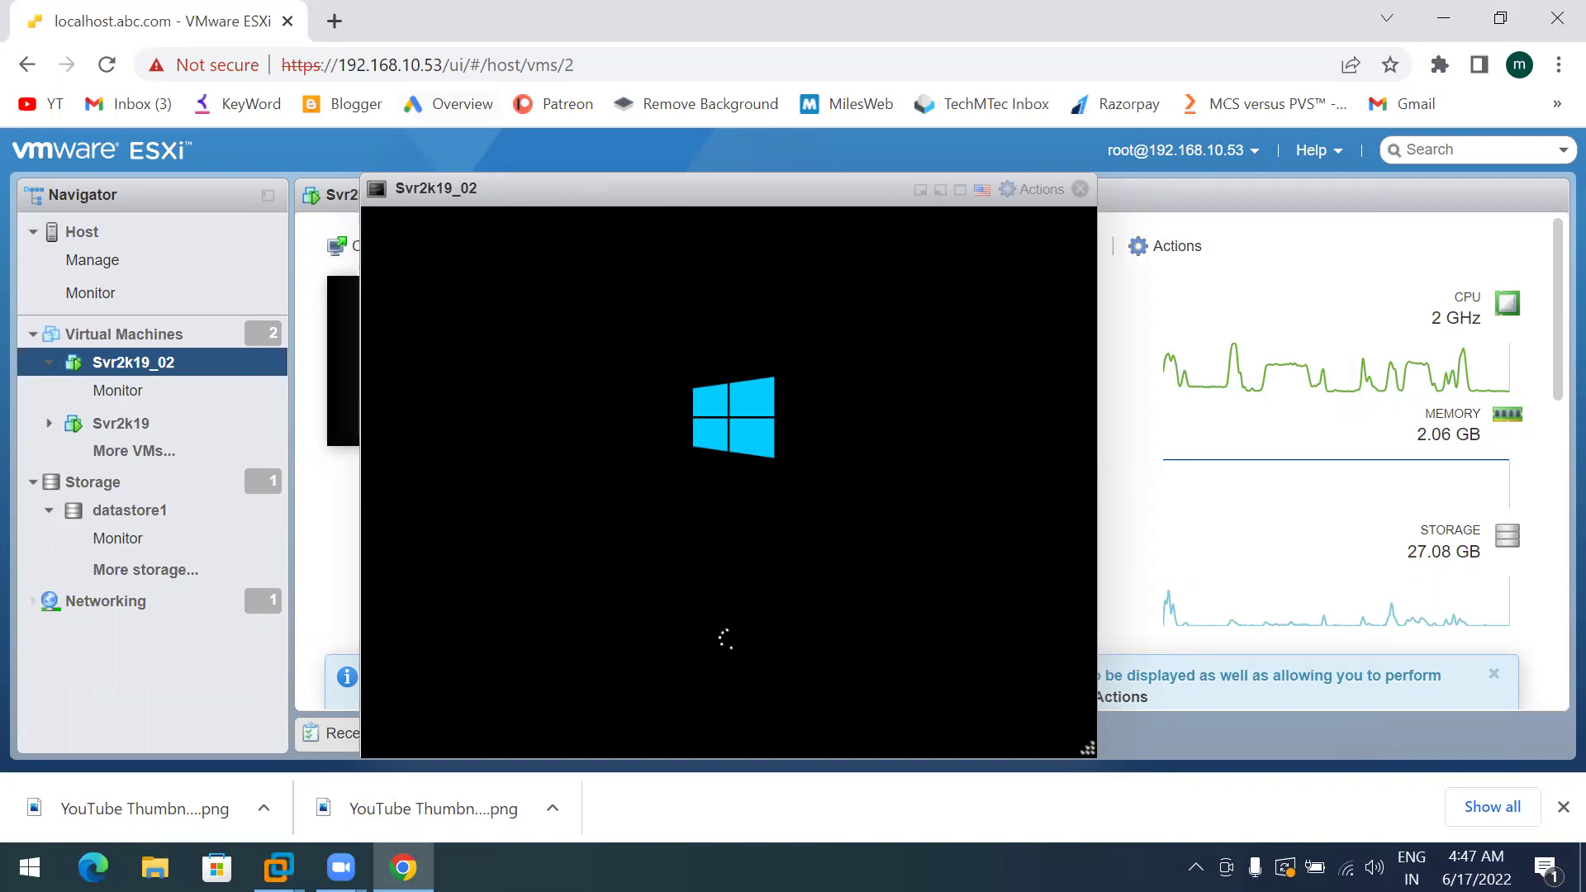
click(1028, 189)
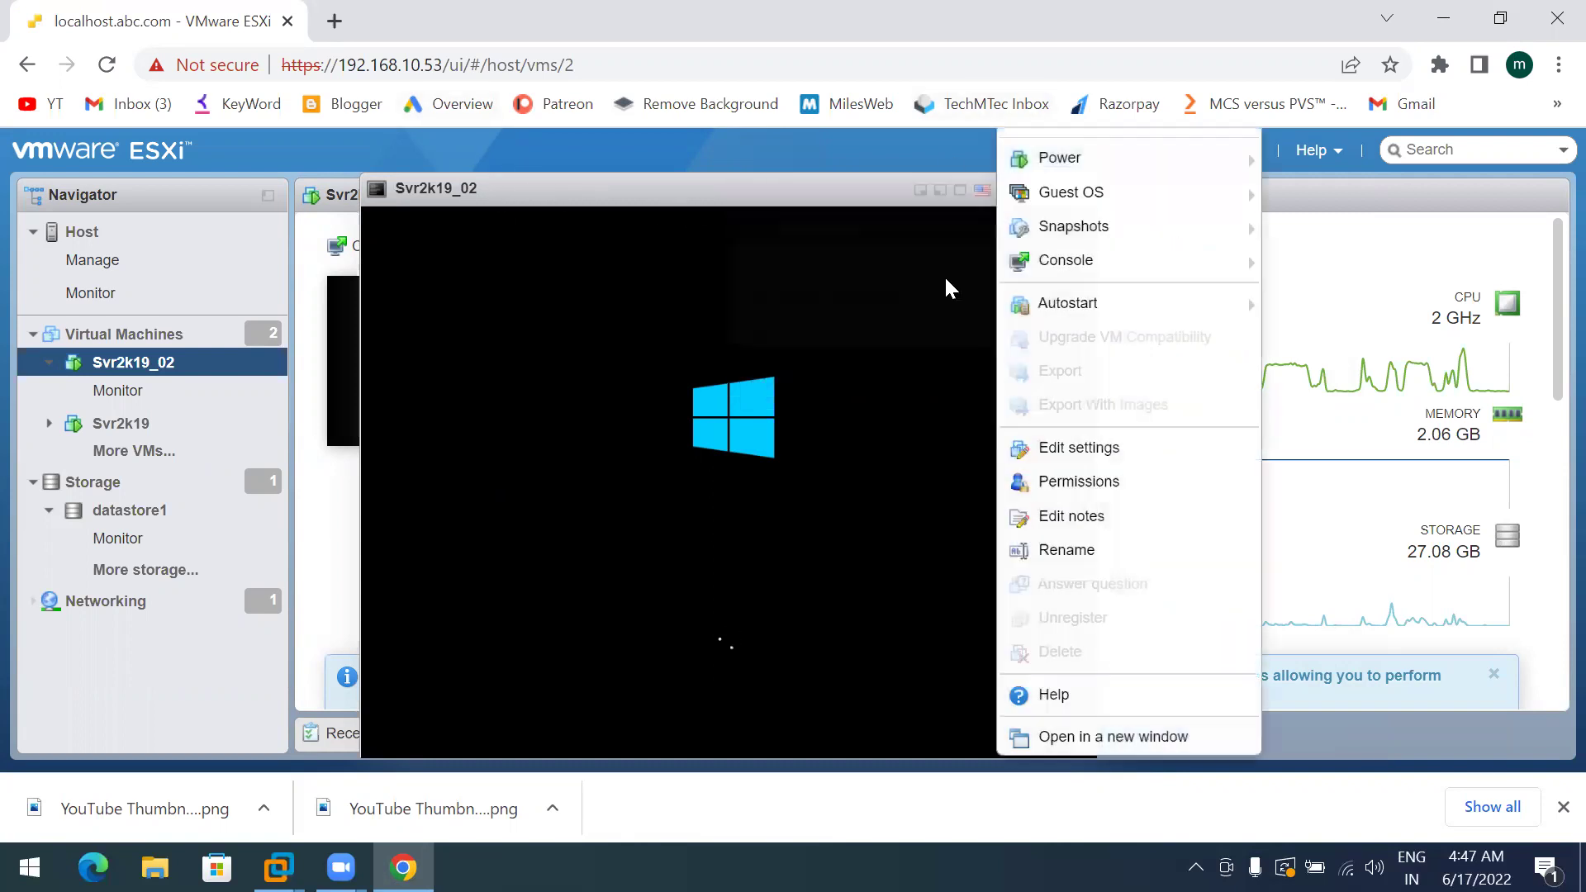
mouse_move(1074, 264)
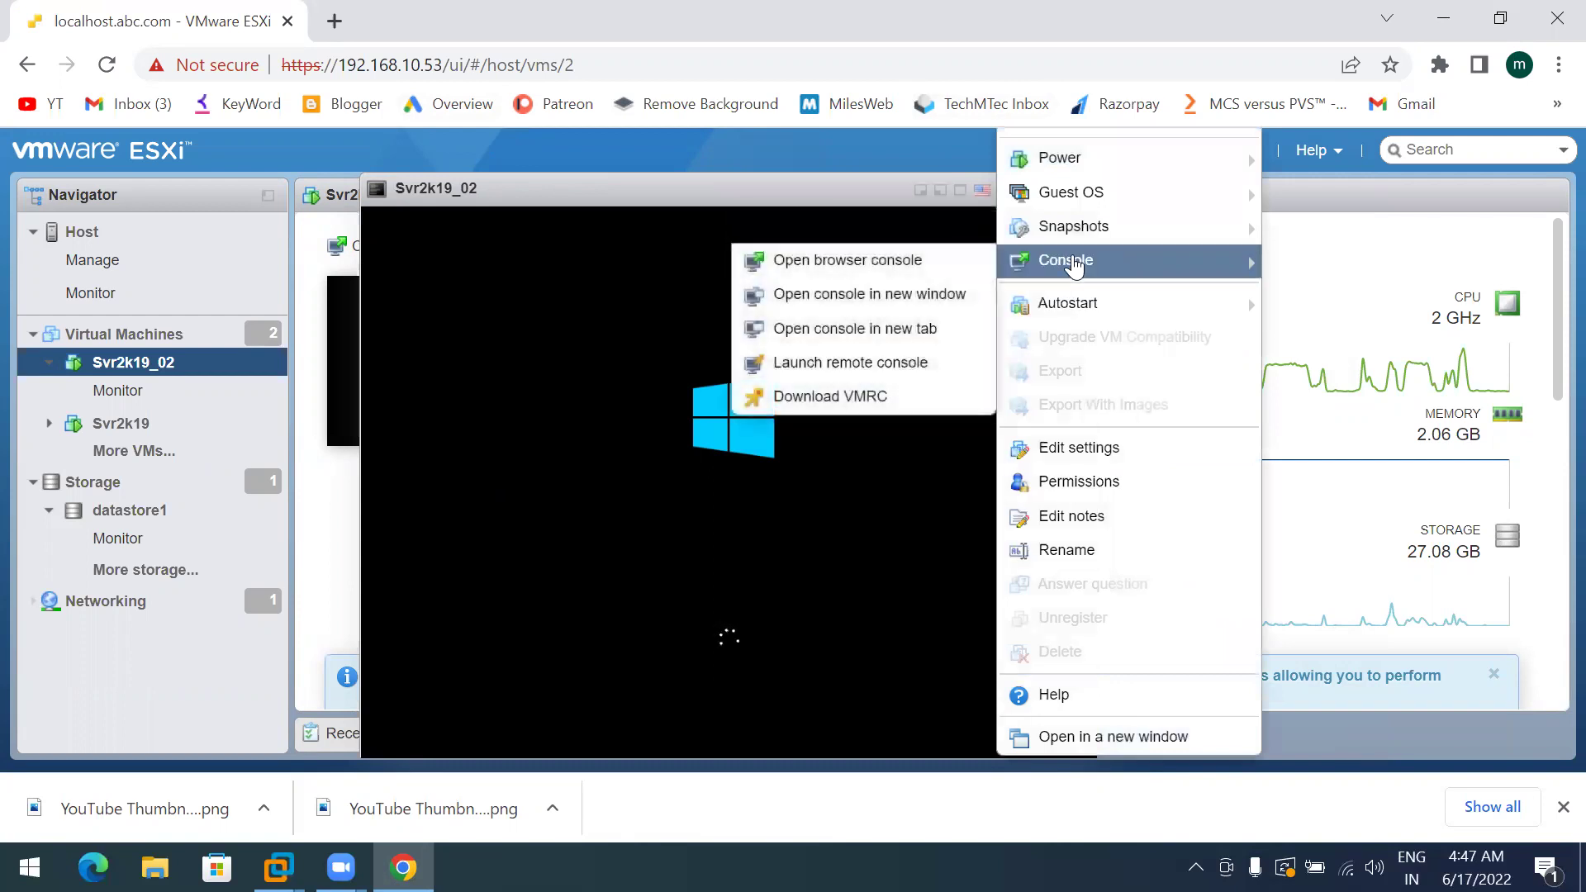
click(860, 364)
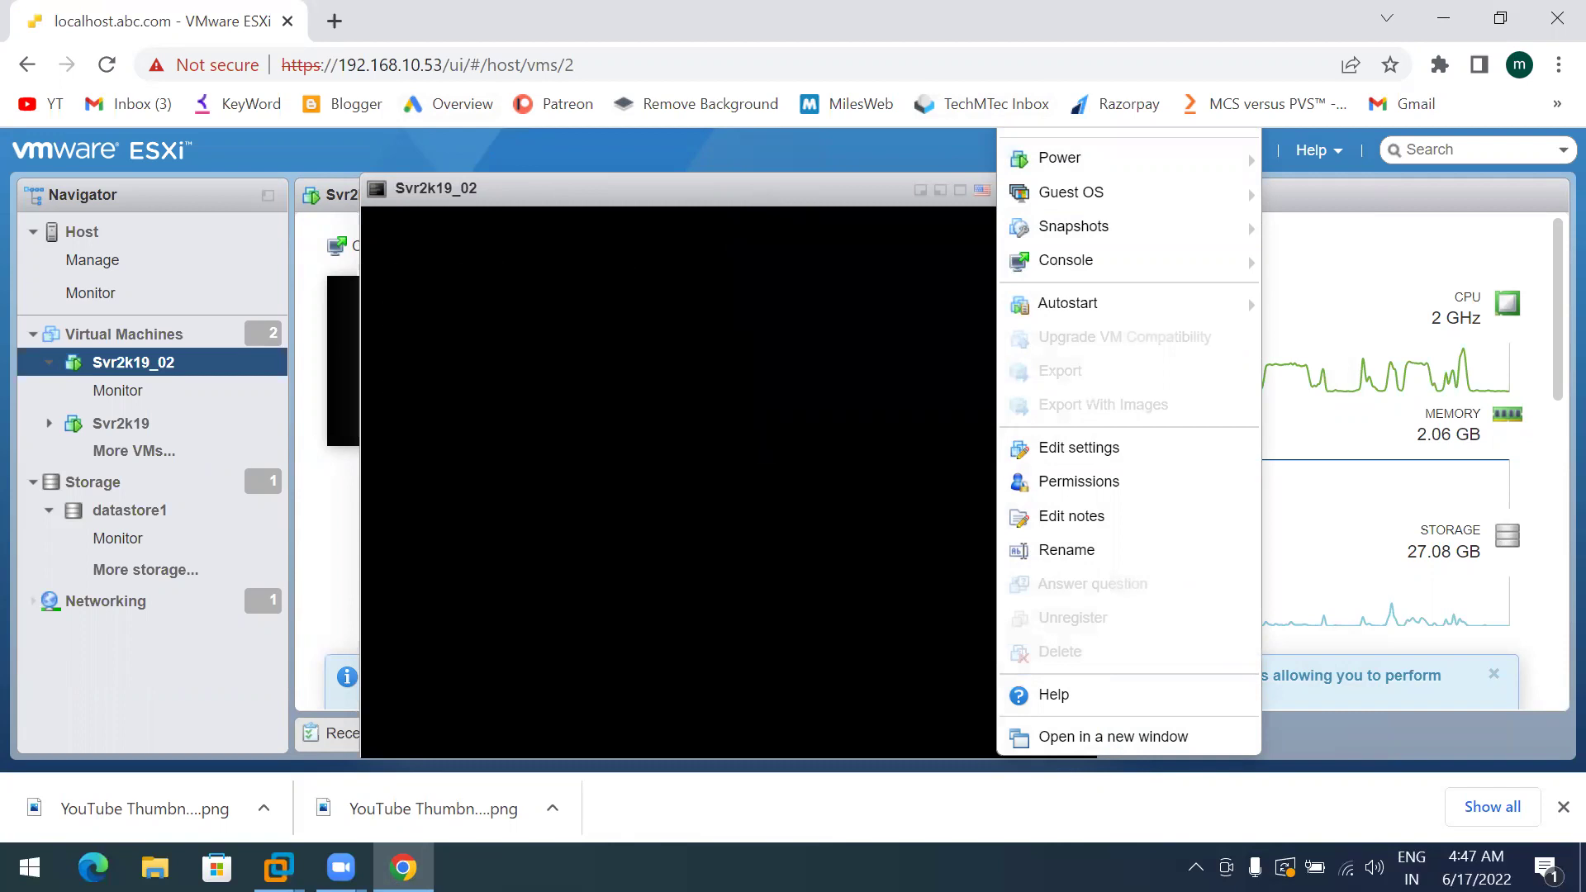
mouse_move(1091, 265)
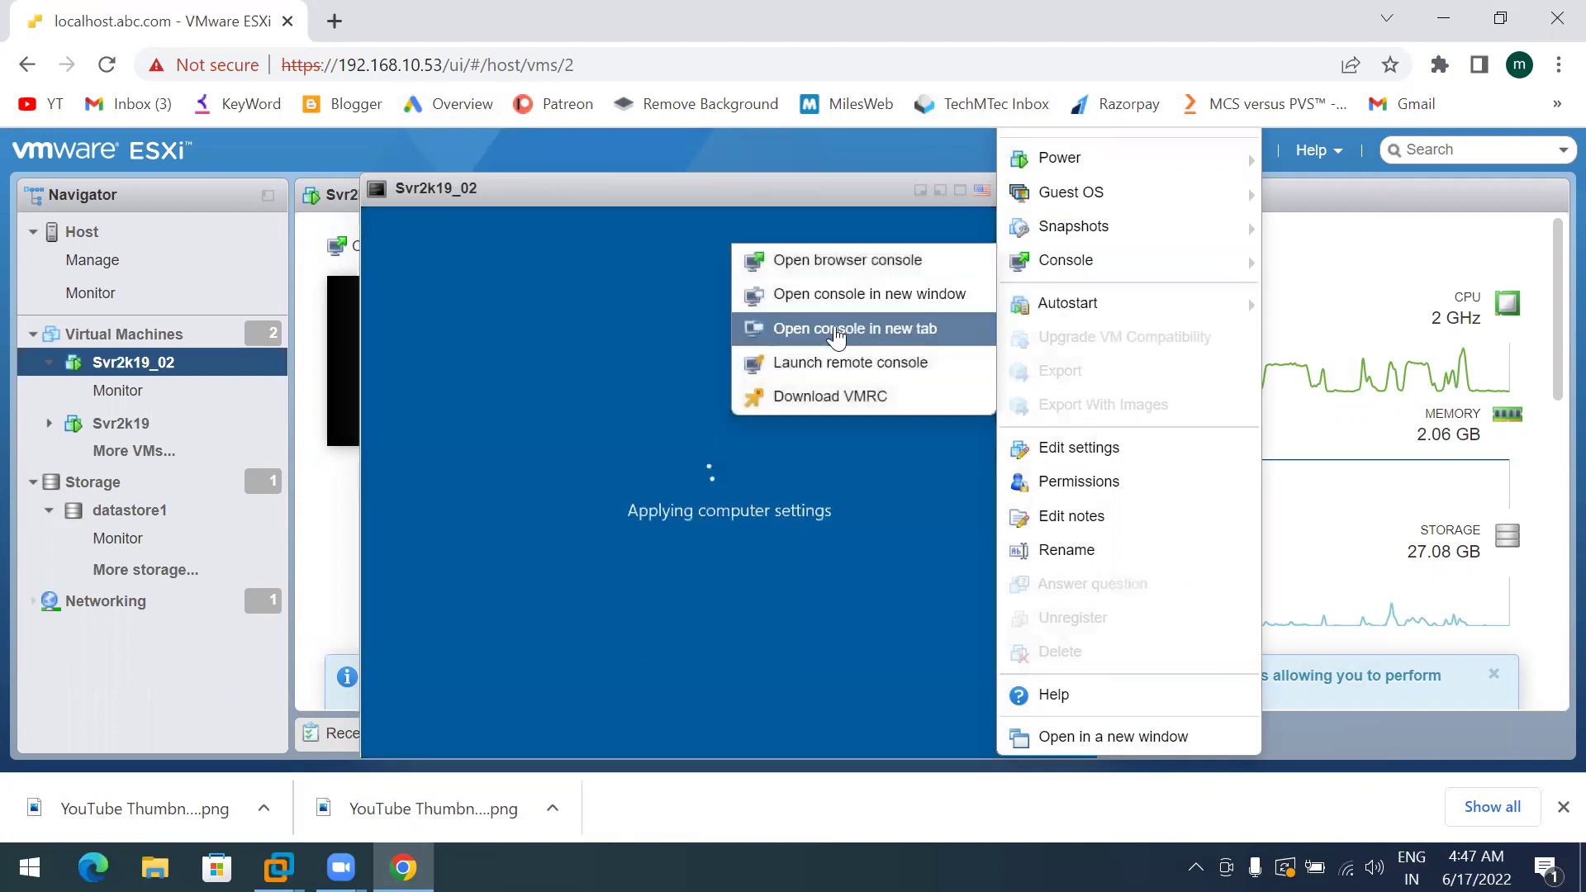
click(823, 365)
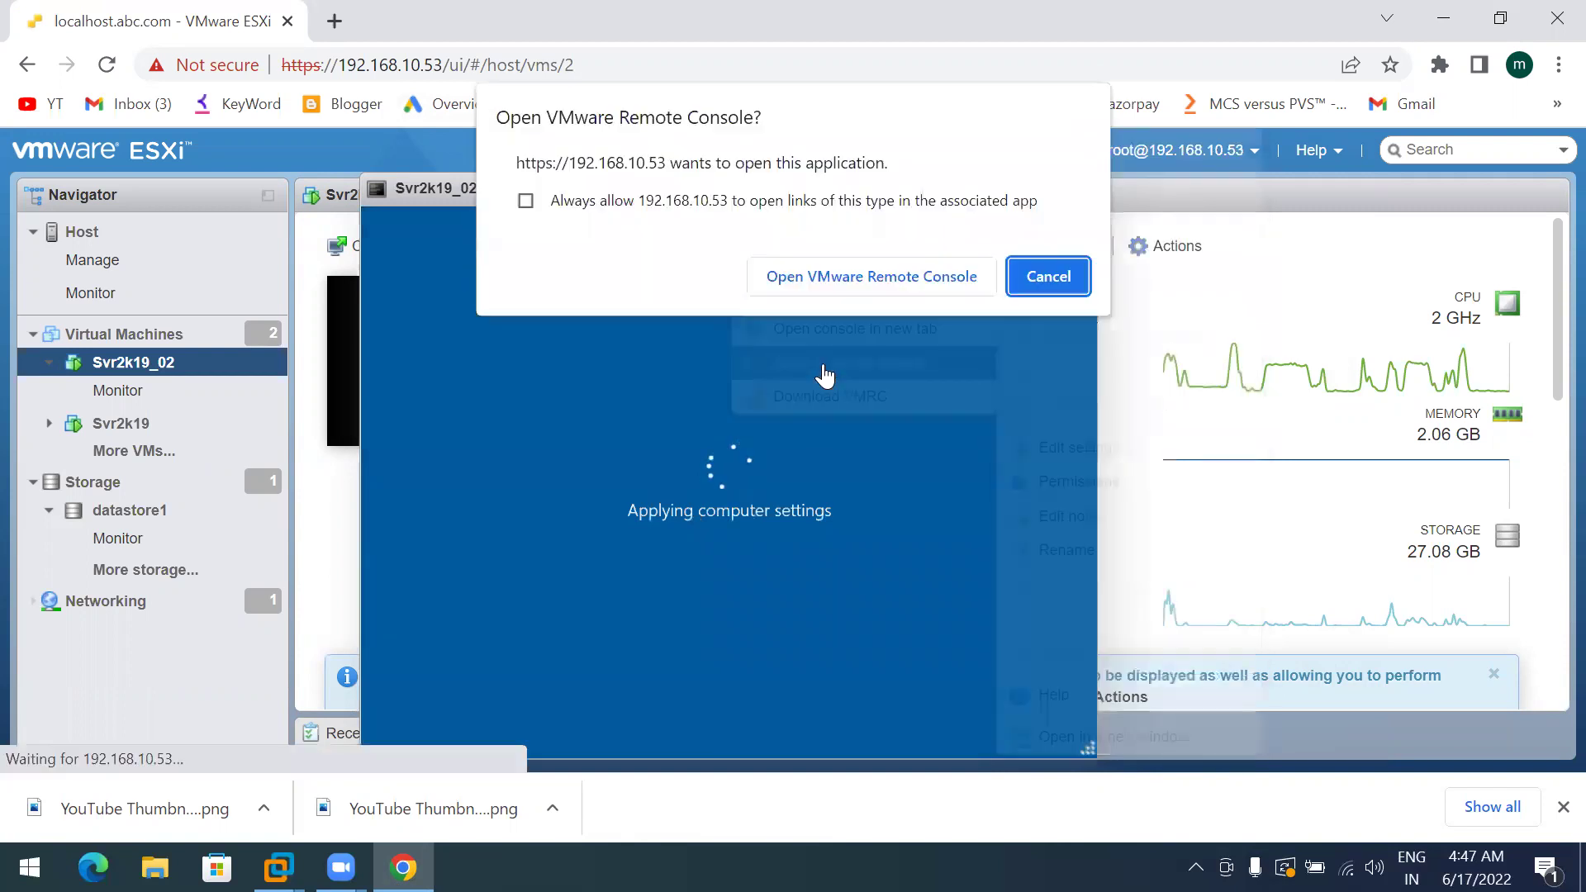
click(826, 281)
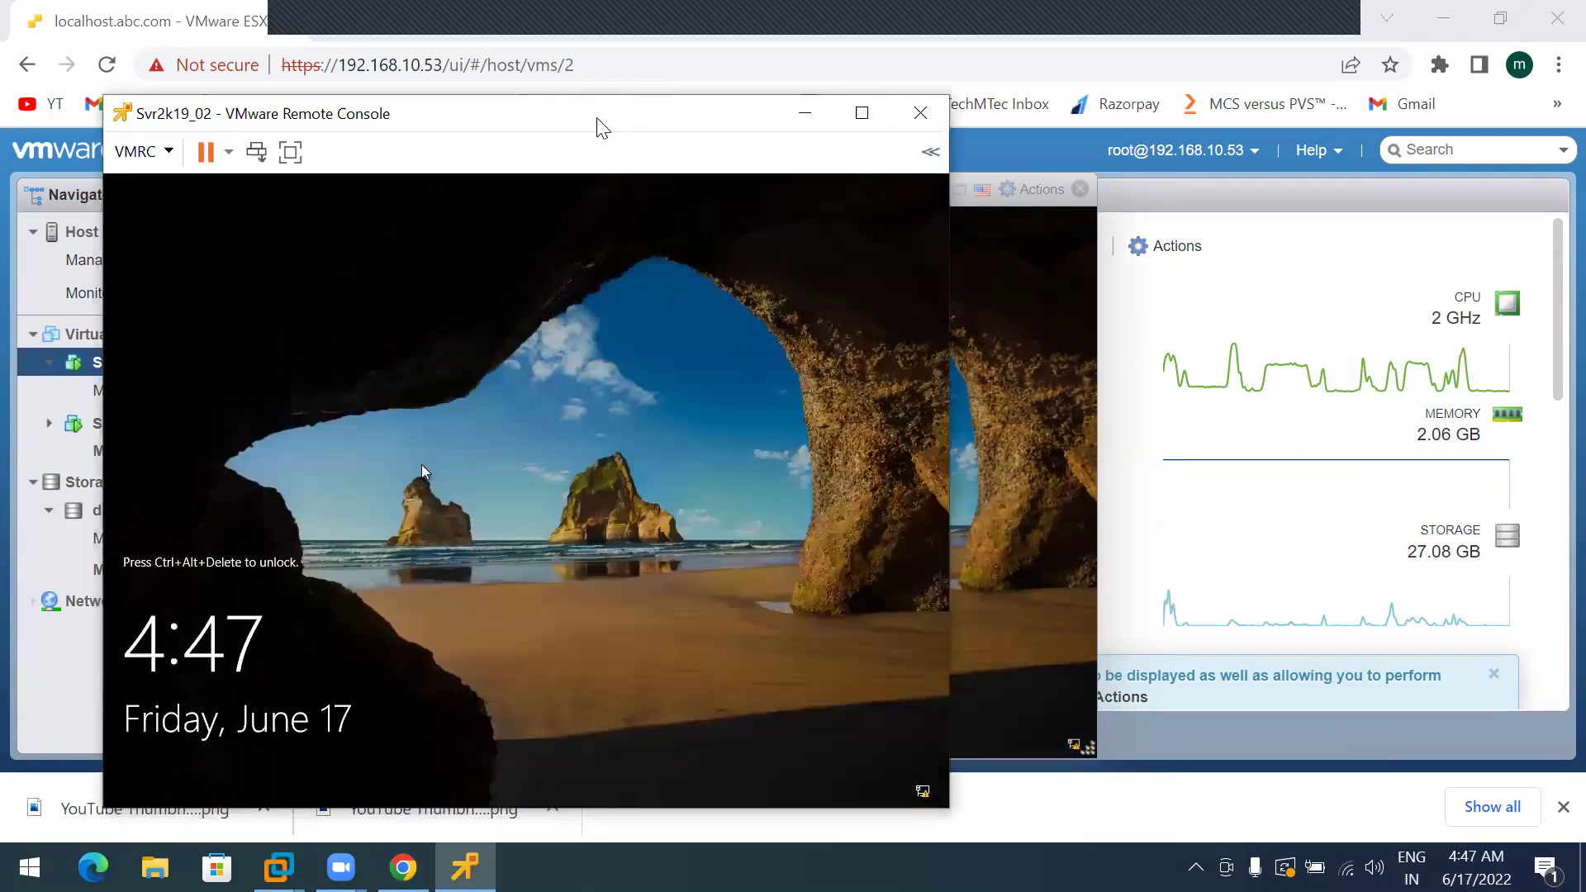
click(861, 113)
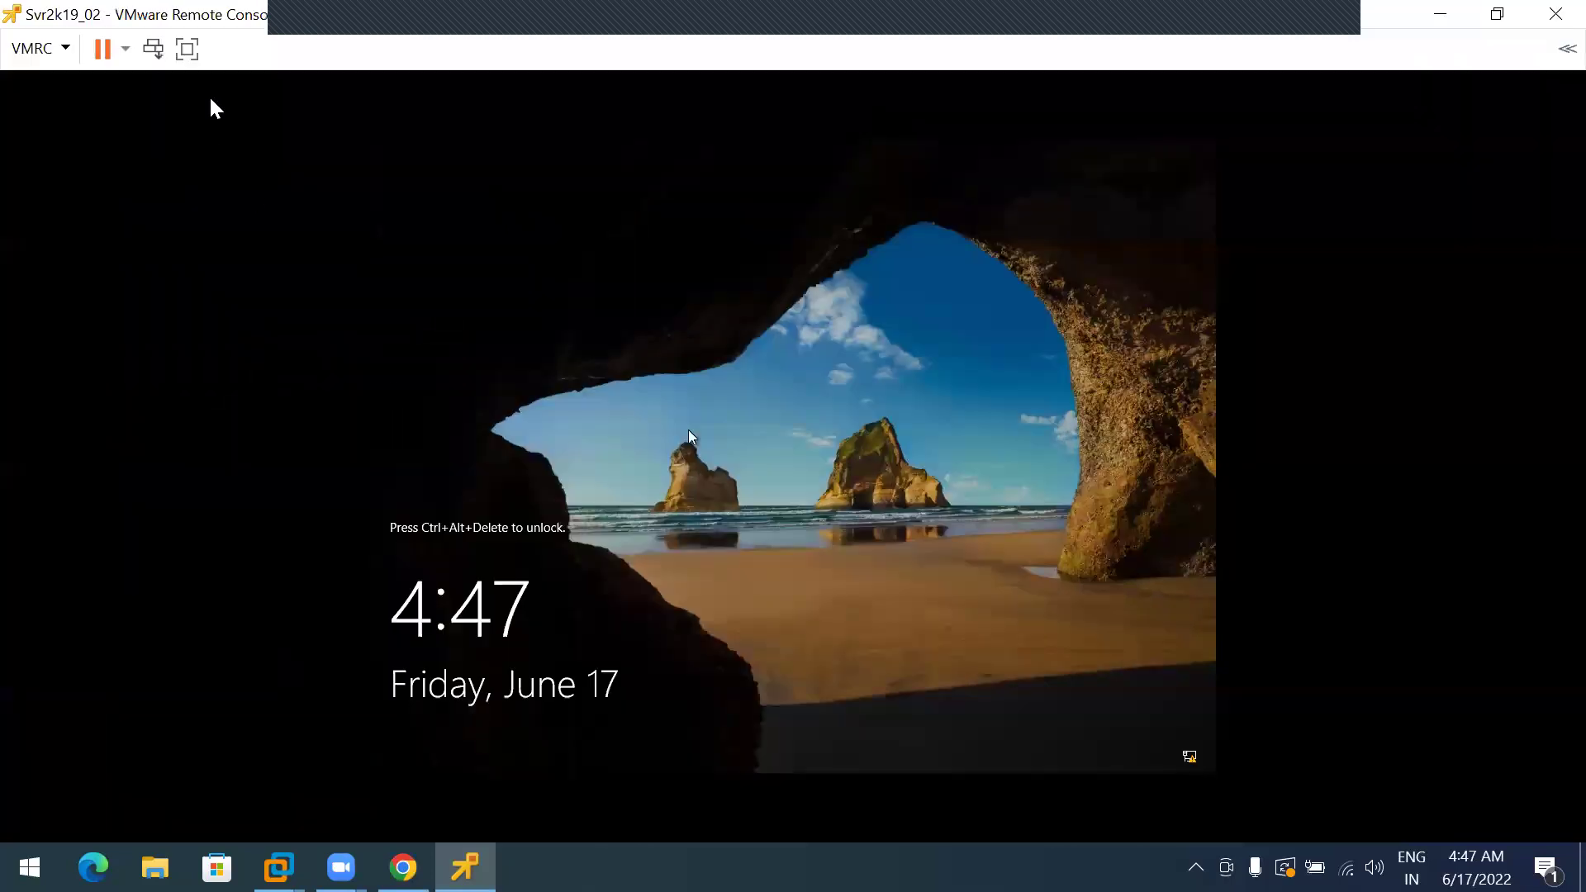
Unlock the Svr2k19_02 VM and sign in to Windows with the account password
click(153, 49)
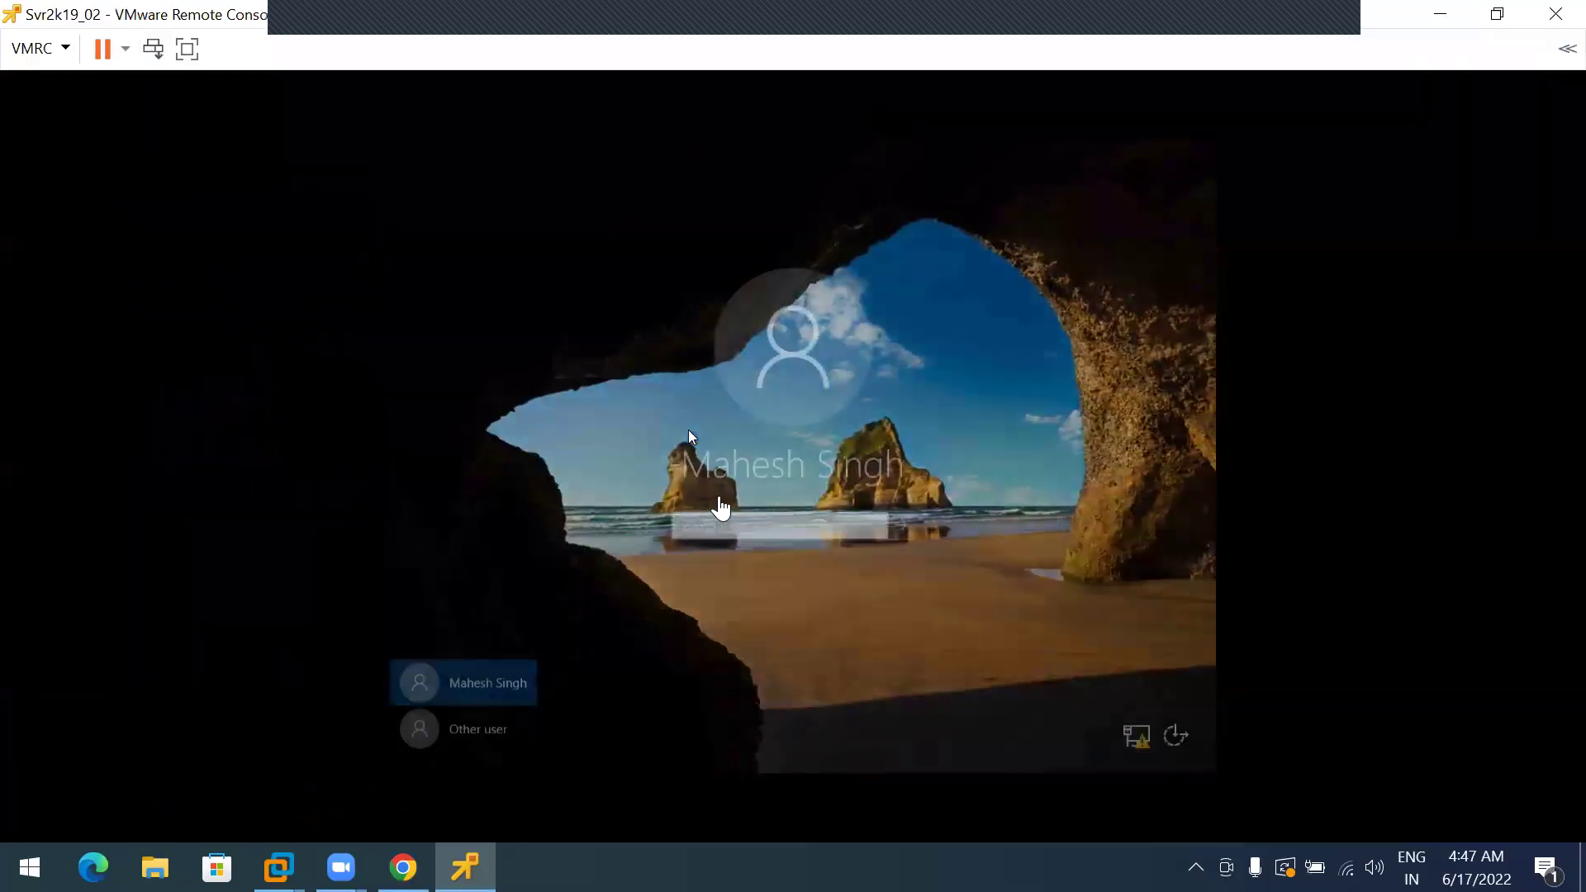
click(713, 529)
text(***)
key(BackSpace)
key(BackSpace)
key(BackSpace)
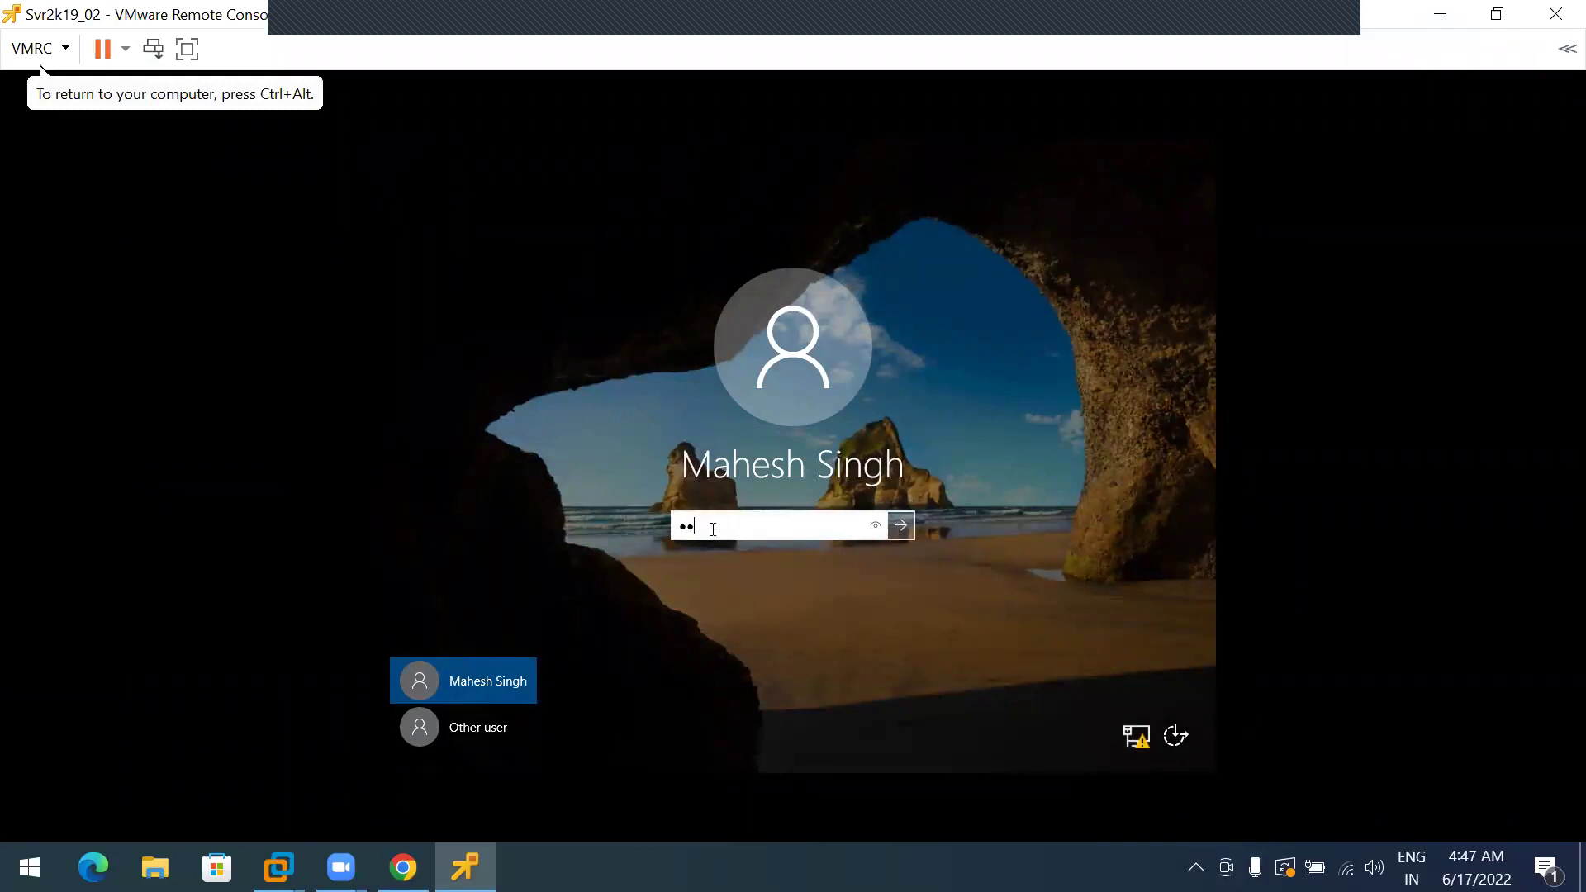
text(**********)
key(BackSpace)
key(BackSpace)
key(BackSpace)
key(BackSpace)
key(BackSpace)
key(BackSpace)
key(BackSpace)
key(BackSpace)
key(BackSpace)
key(BackSpace)
text(********)
key(Return)
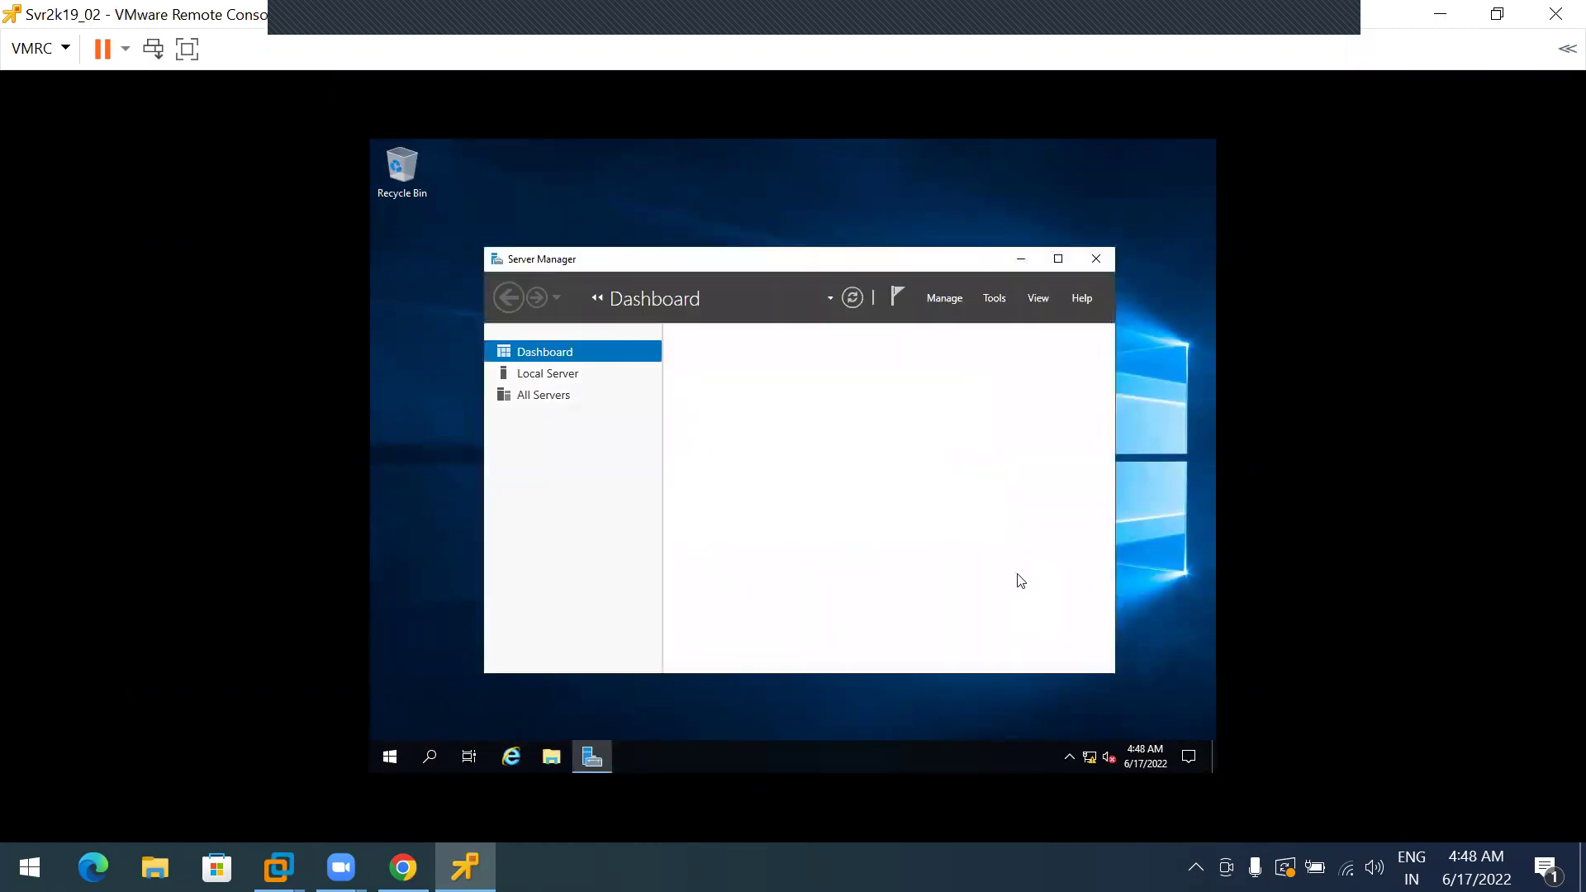
Open Virtual Disk Status from the VM's hidden tray icons to check the vDisk after the restart
click(1069, 757)
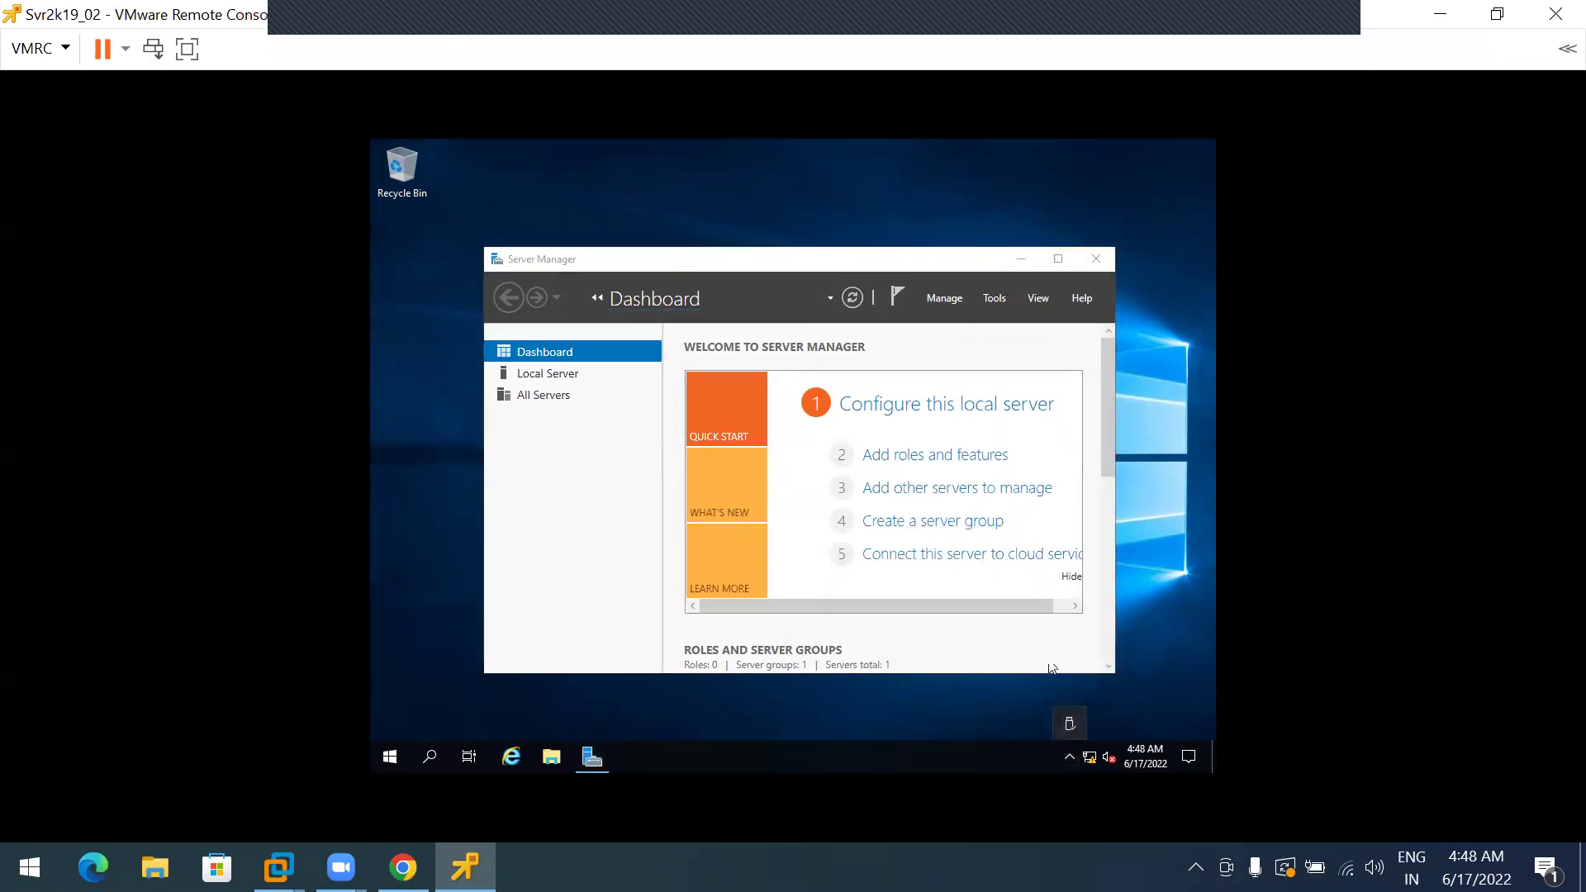
click(1070, 757)
double_click(1089, 734)
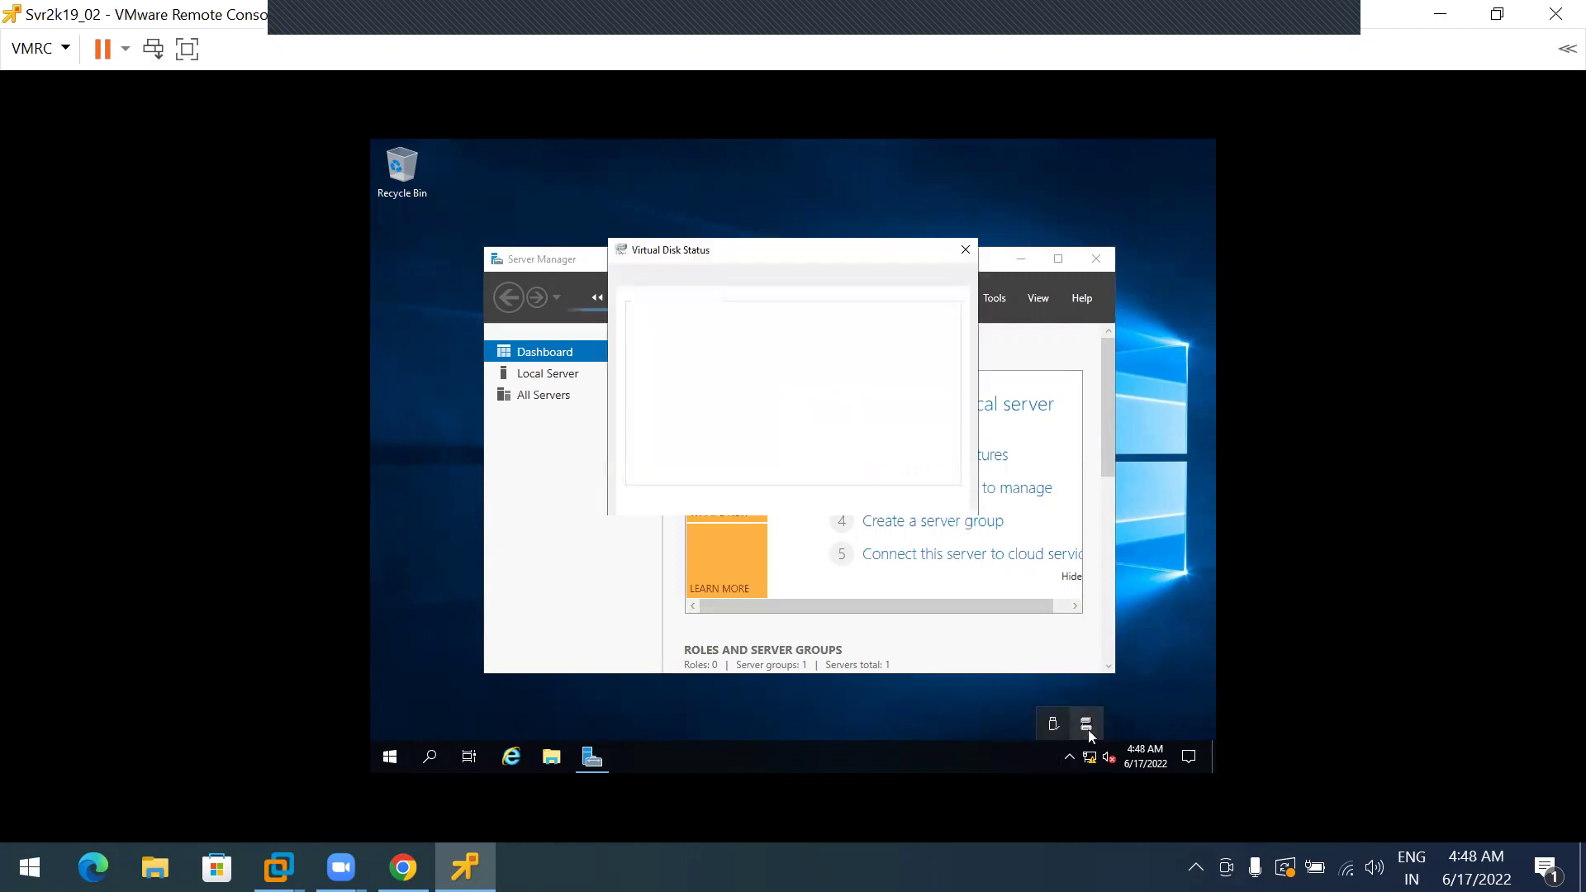